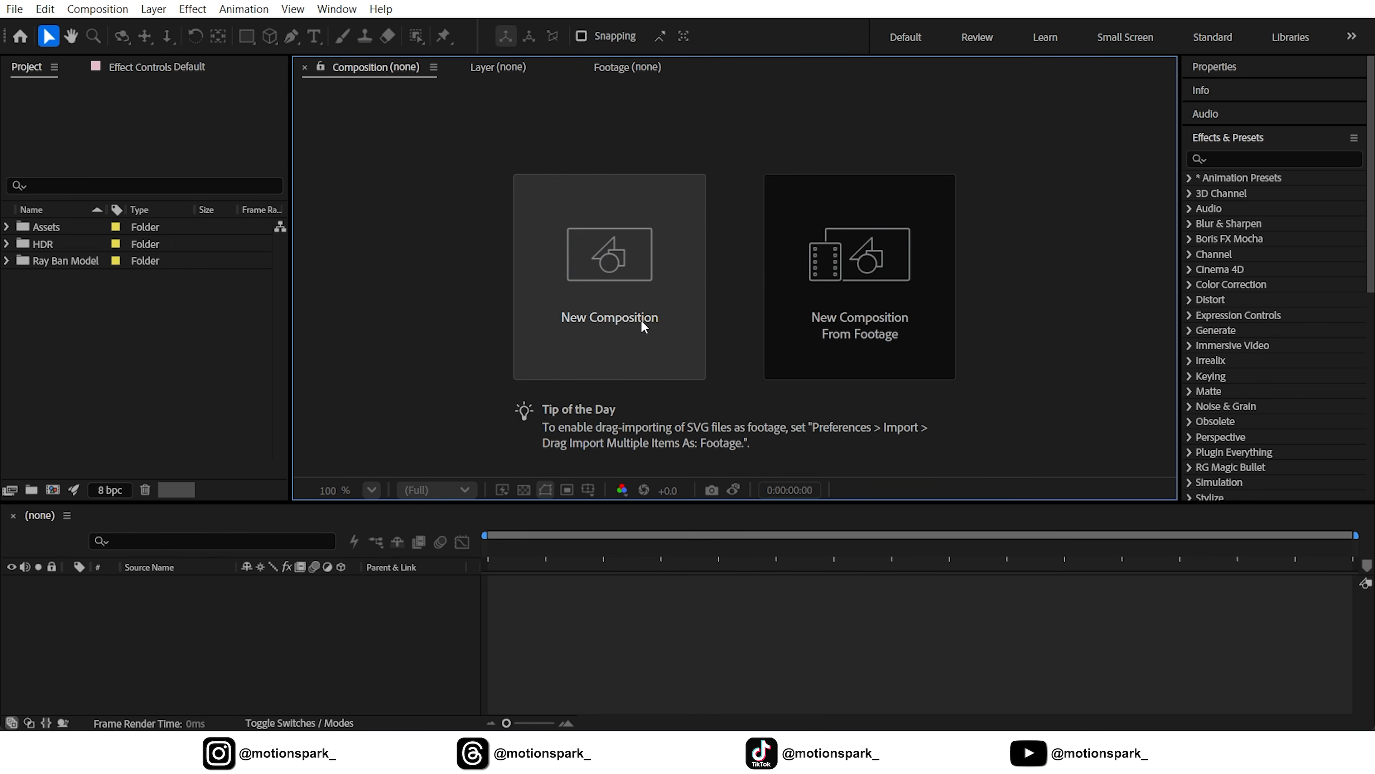
Create a 1920x1080, 30 fps, 15-second composition named Glasses Animation using the Advanced 3D renderer.
{"action": "left_click", "coordinate": [643, 325]}
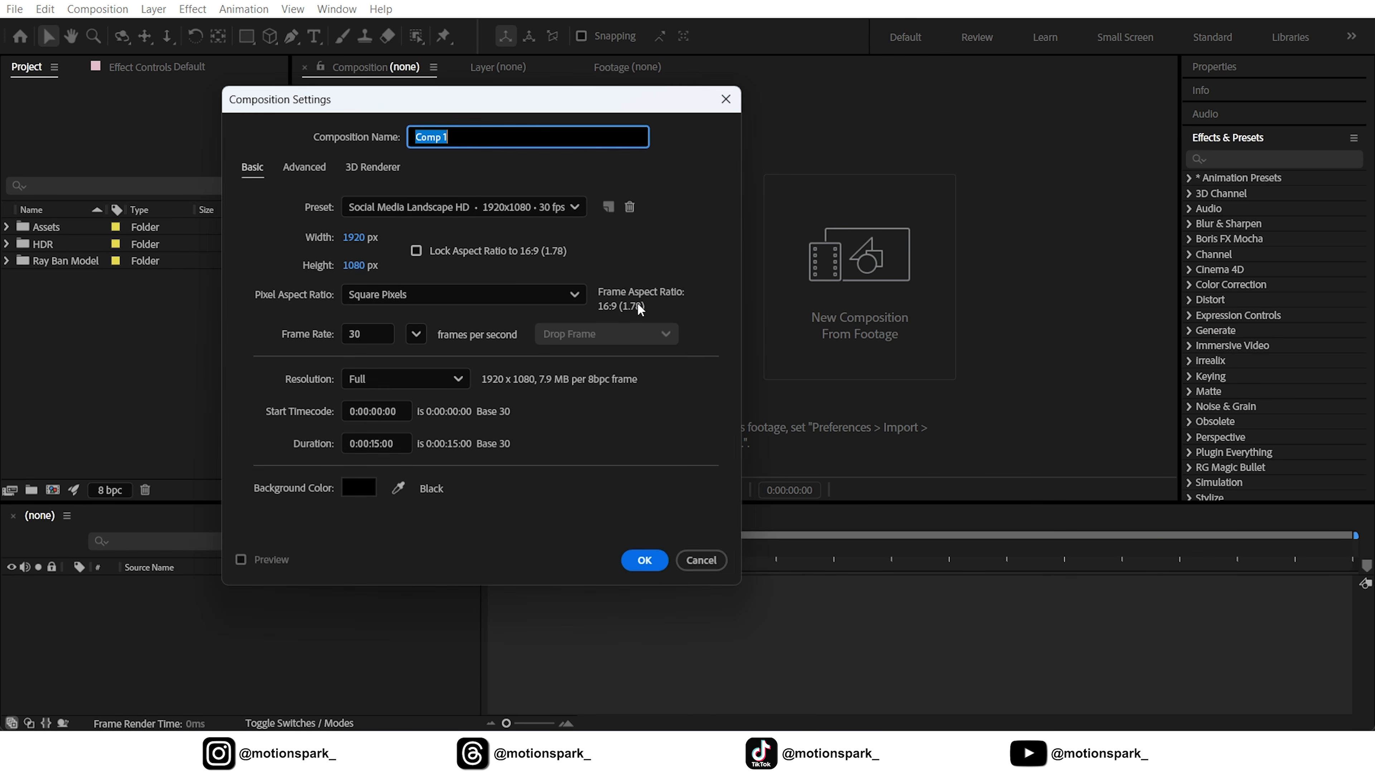
{"action": "type", "text": "Glasses Animation"}
{"action": "left_click", "coordinate": [514, 172]}
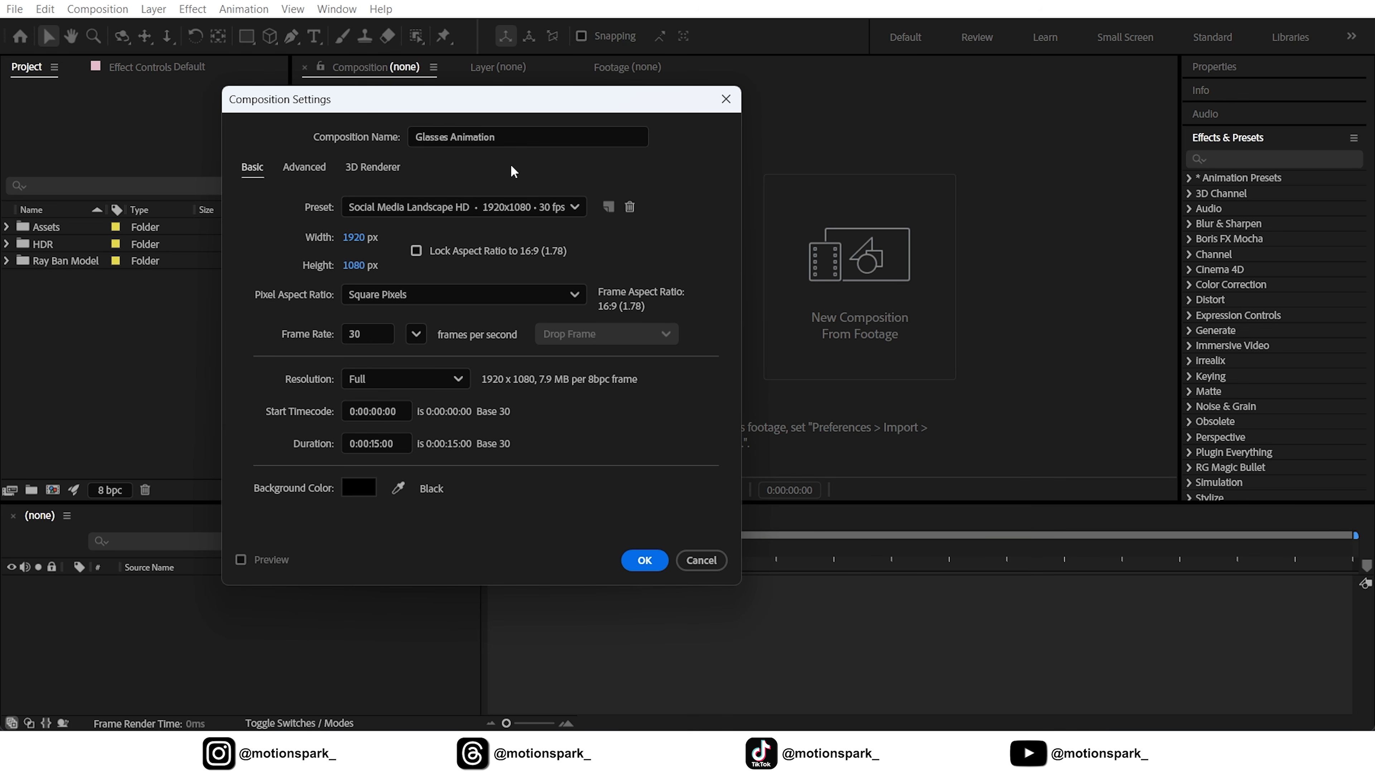
{"action": "left_click", "coordinate": [372, 169]}
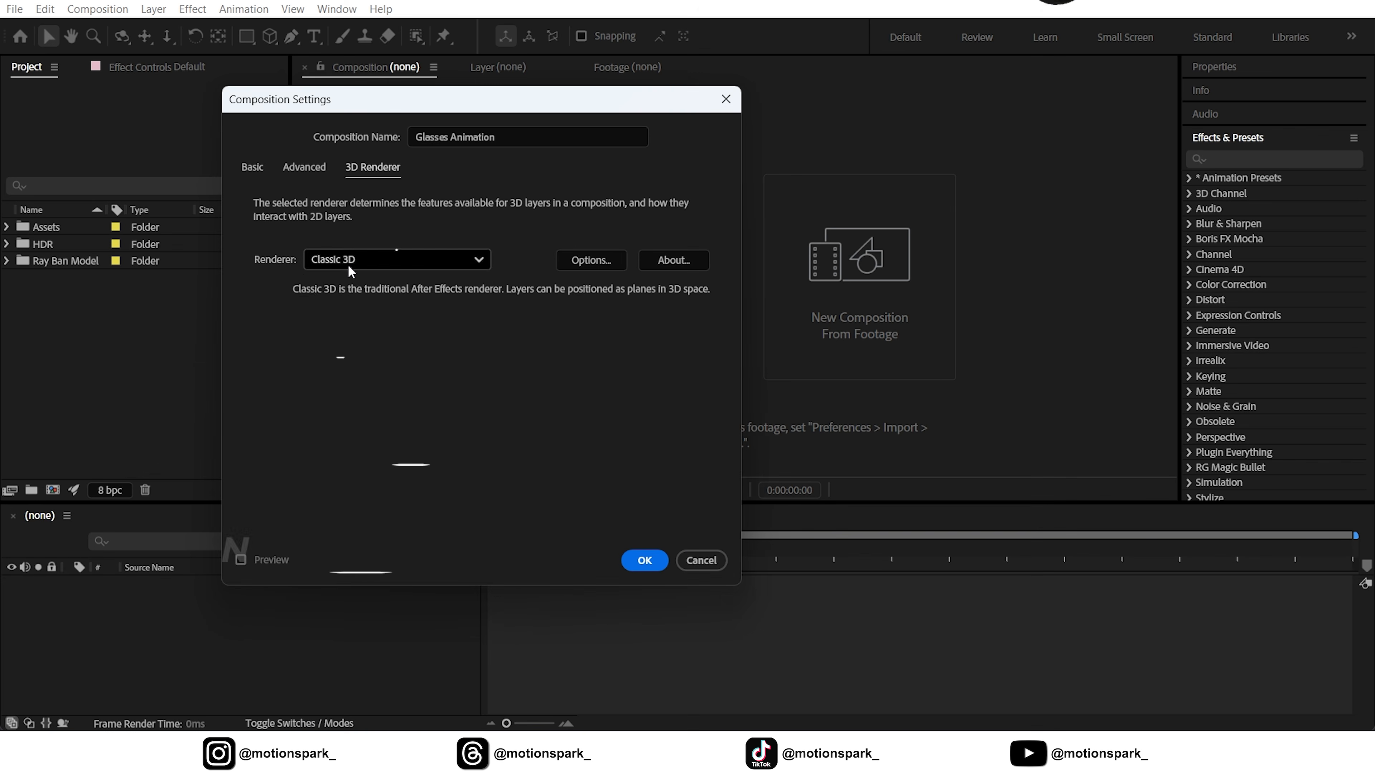
{"action": "left_click", "coordinate": [390, 259]}
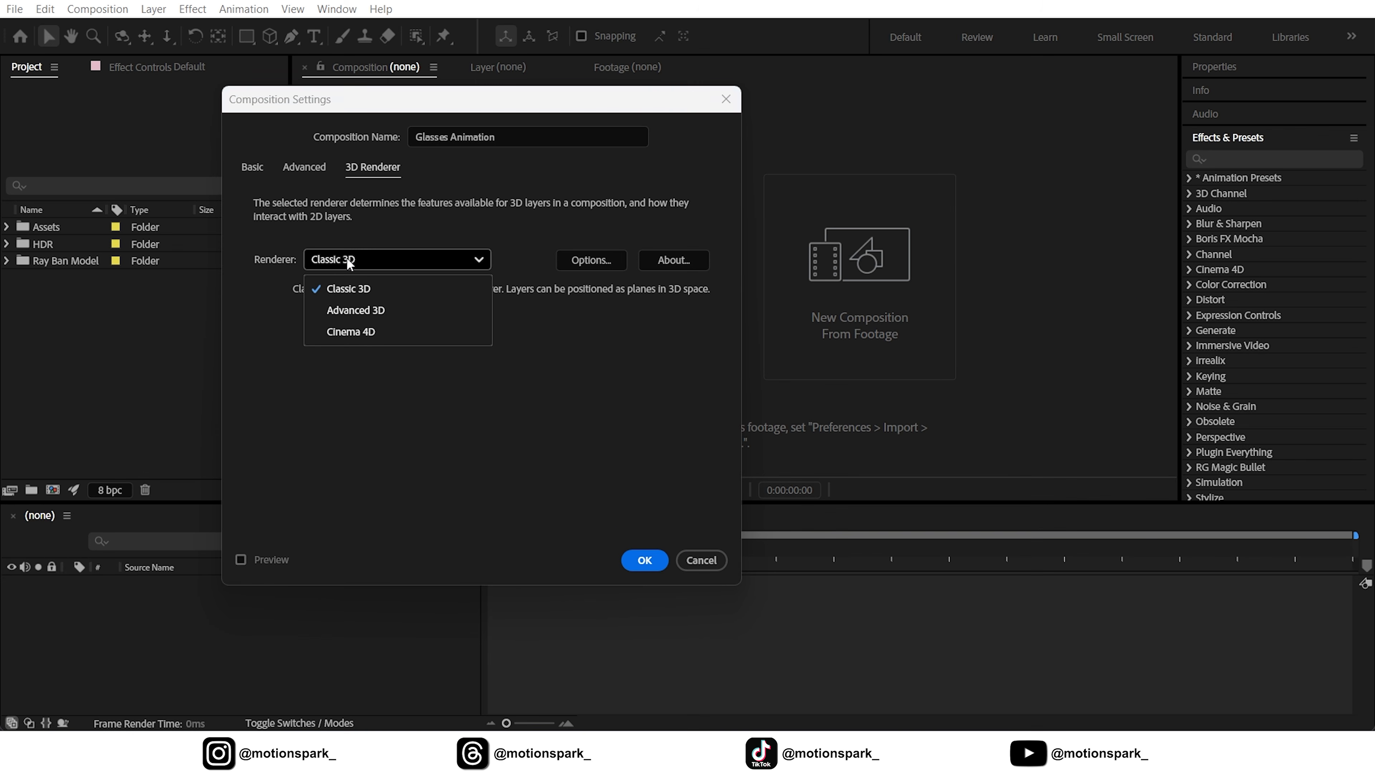
{"action": "left_click", "coordinate": [349, 310]}
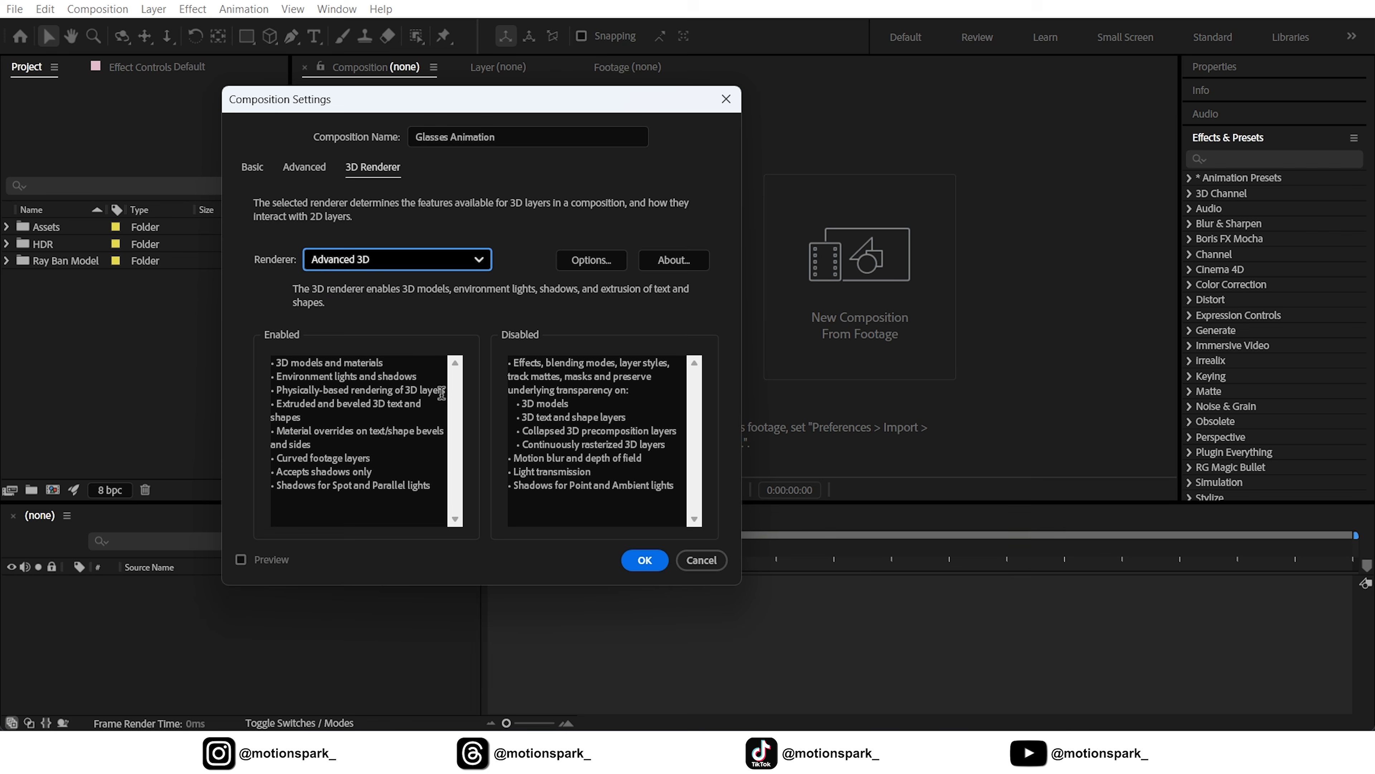
{"action": "left_click", "coordinate": [645, 560]}
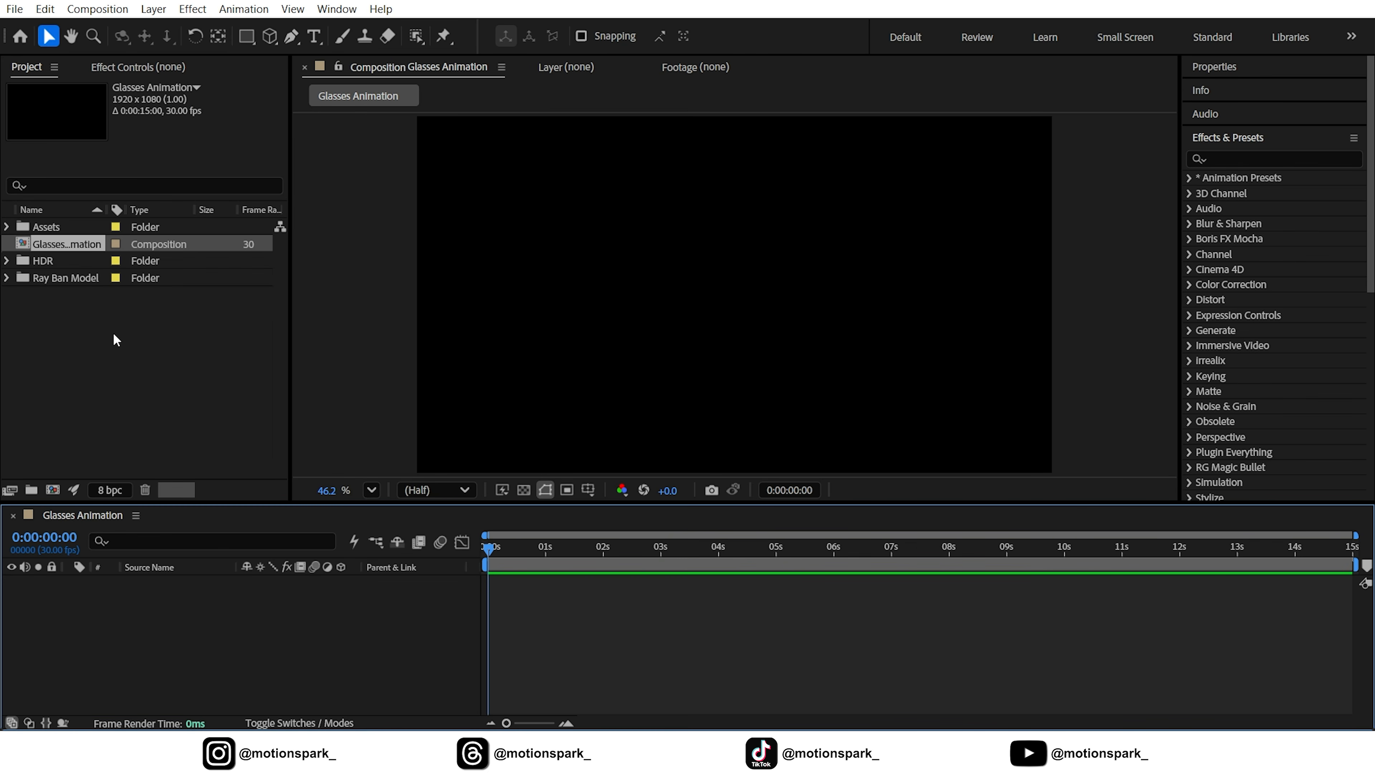
Add Bacgraund.jpg from the Assets folder to the composition and lock its layer.
{"action": "left_click", "coordinate": [194, 358]}
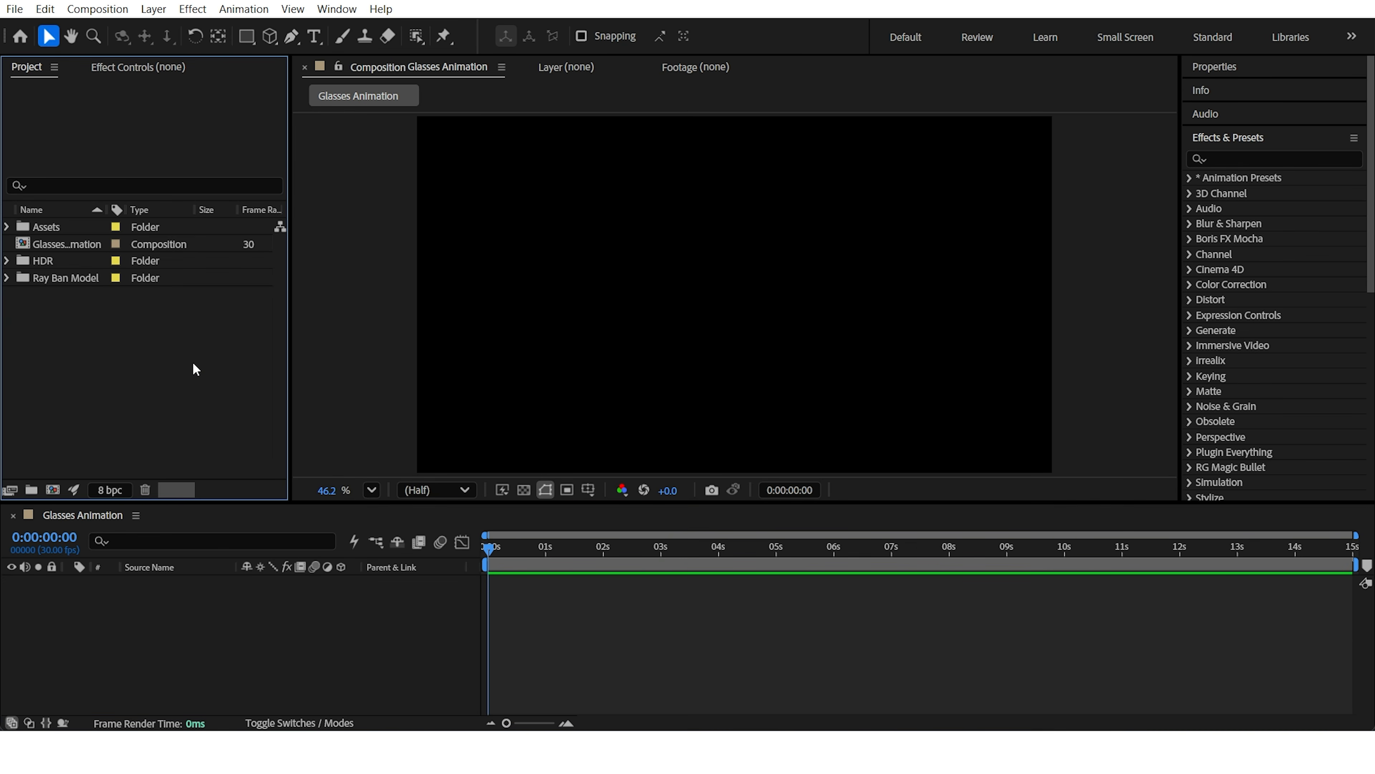
{"action": "left_click", "coordinate": [7, 226]}
{"action": "left_click_drag", "start_coordinate": [80, 261], "coordinate": [197, 611]}
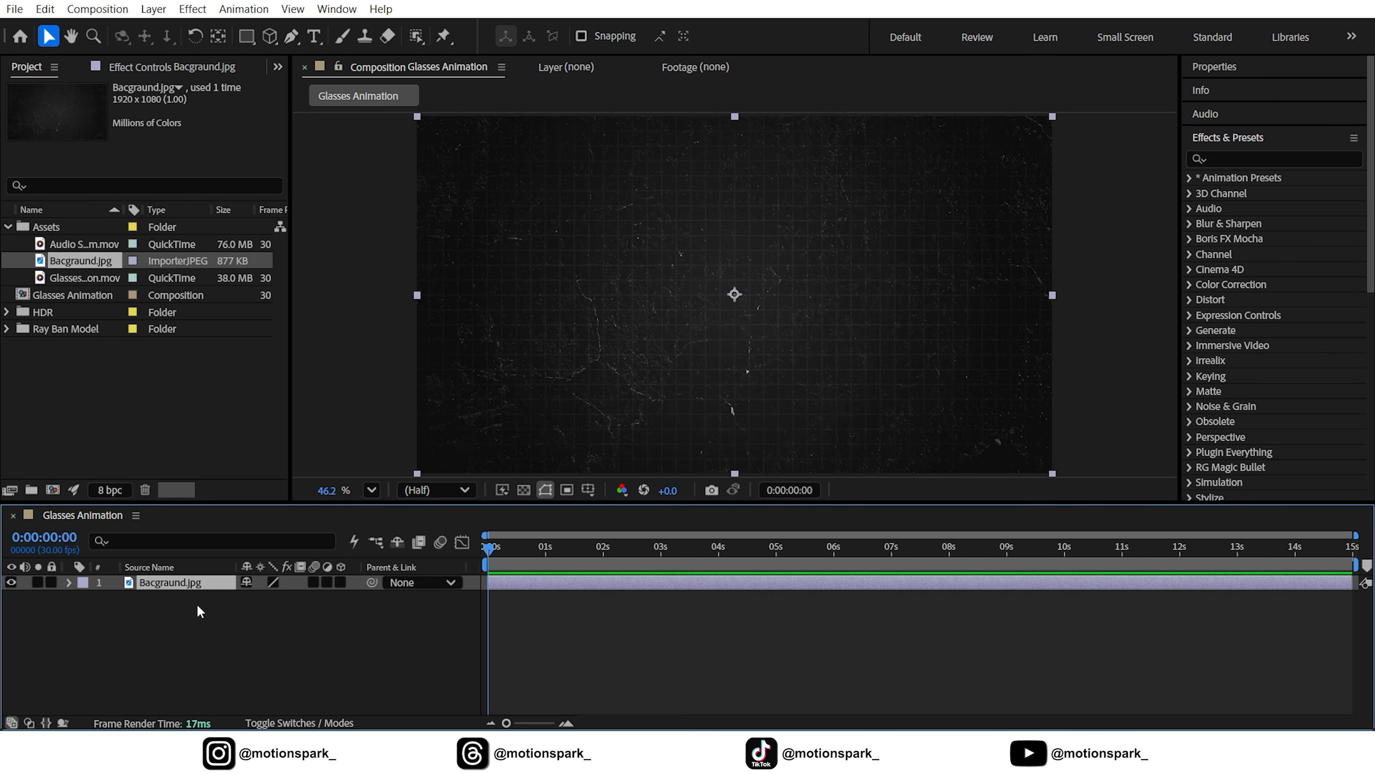
{"action": "left_click", "coordinate": [51, 583]}
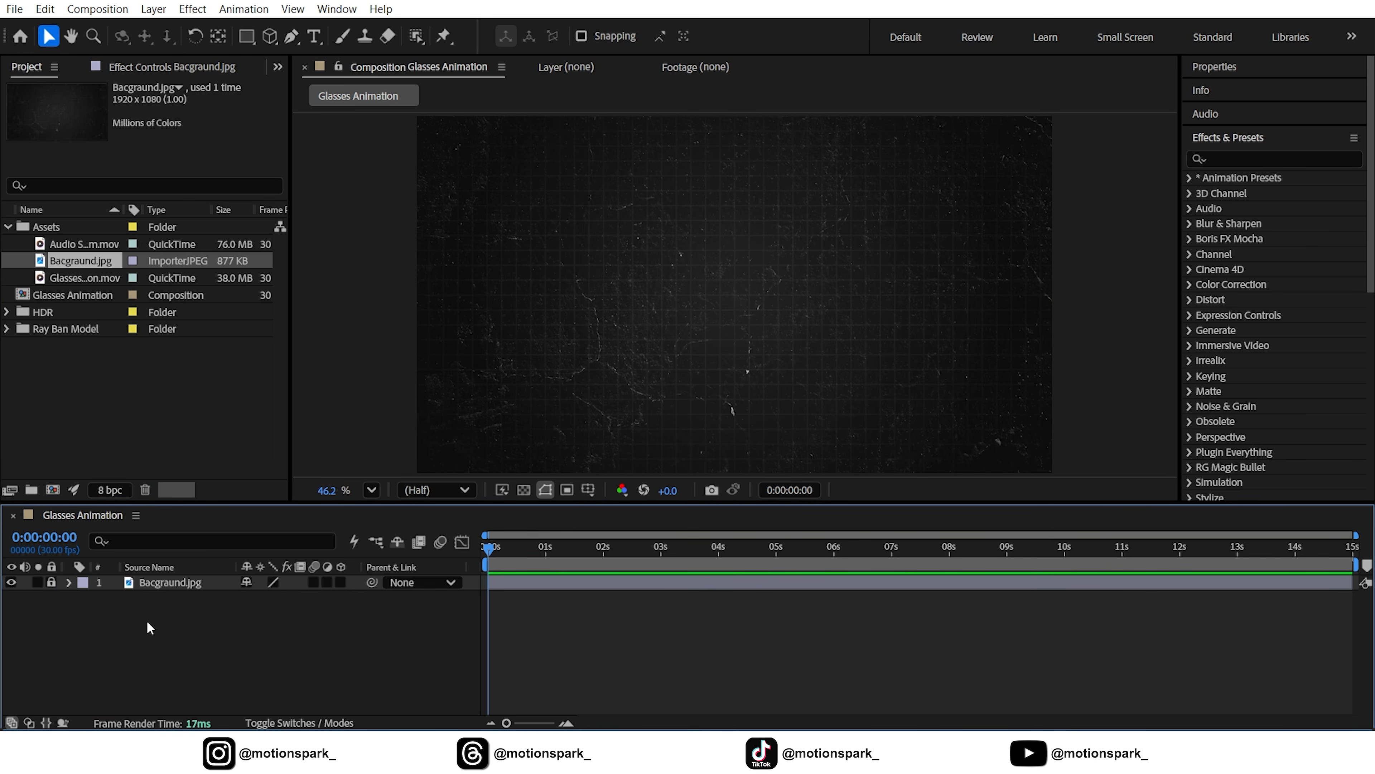
Add the Ray Ban glasses 3D model above the background and scale it to the composition size.
{"action": "left_click", "coordinate": [7, 329]}
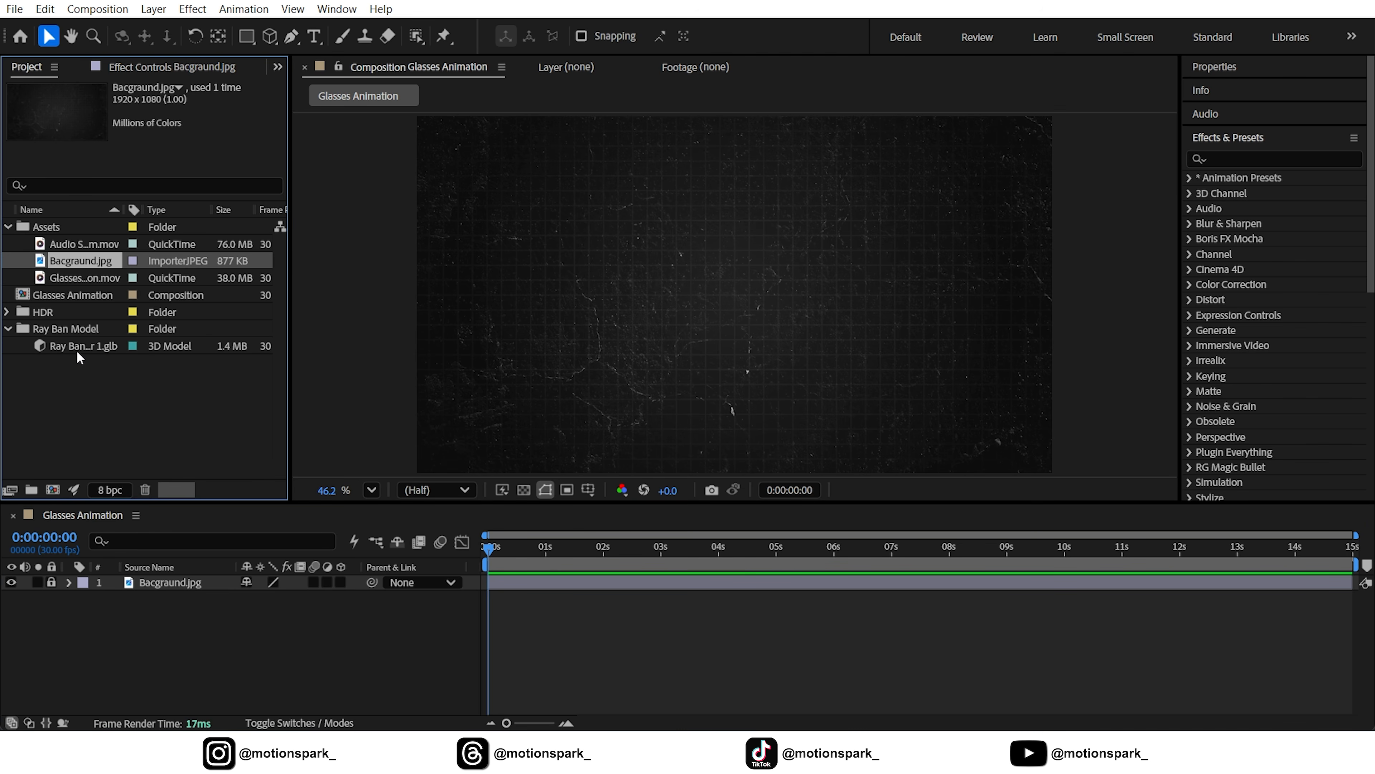
{"action": "left_click_drag", "start_coordinate": [76, 350], "coordinate": [181, 585]}
{"action": "double_click", "coordinate": [179, 581]}
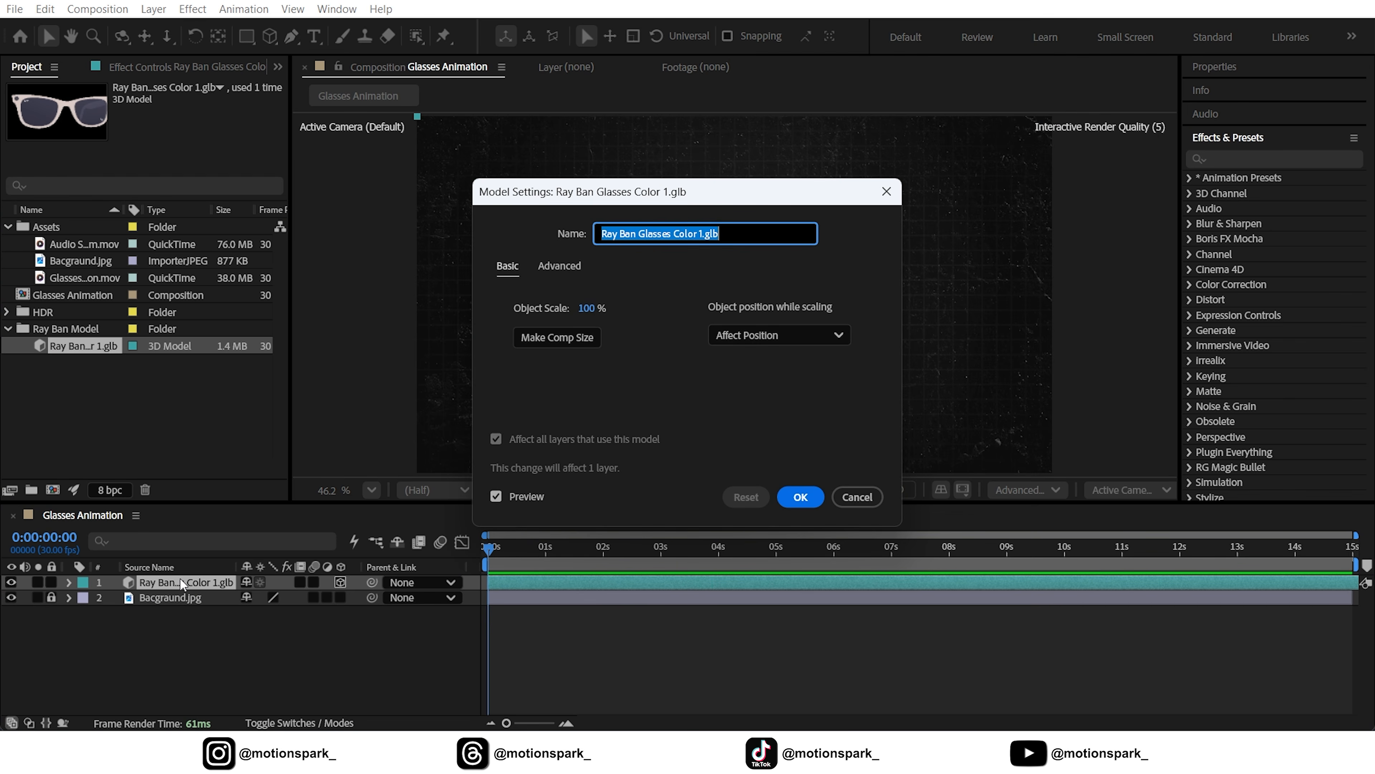
{"action": "left_click", "coordinate": [554, 341]}
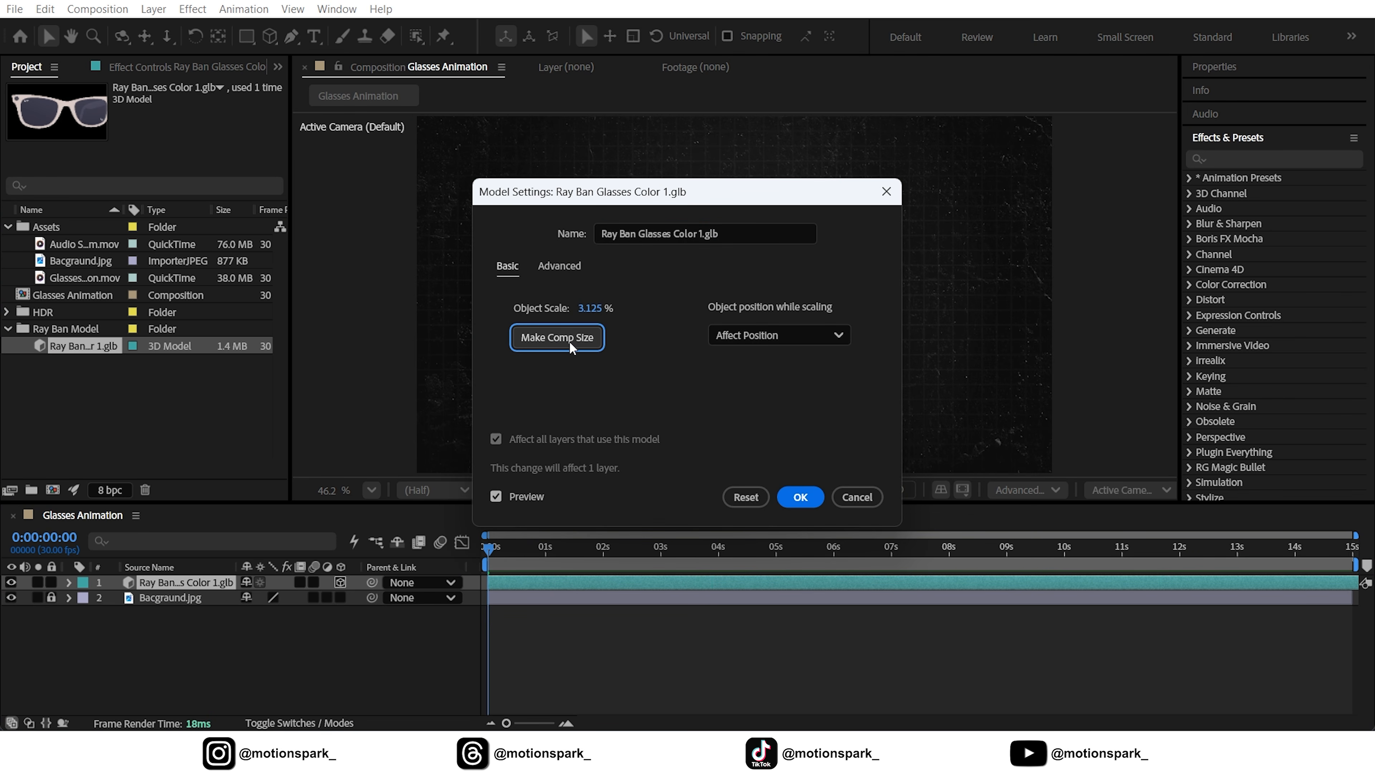
{"action": "left_click", "coordinate": [800, 497]}
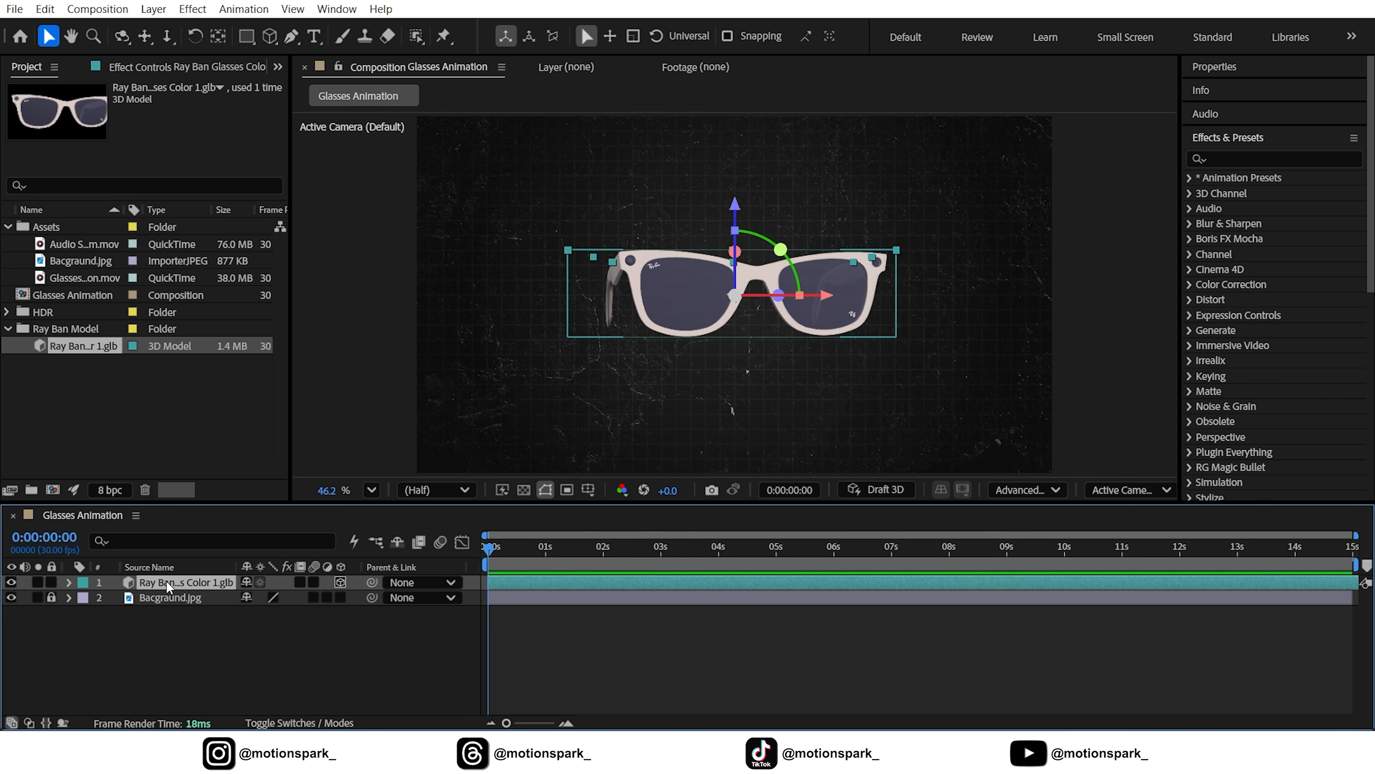
Set the glasses model's Z Rotation to 11°.
{"action": "key", "text": "r"}
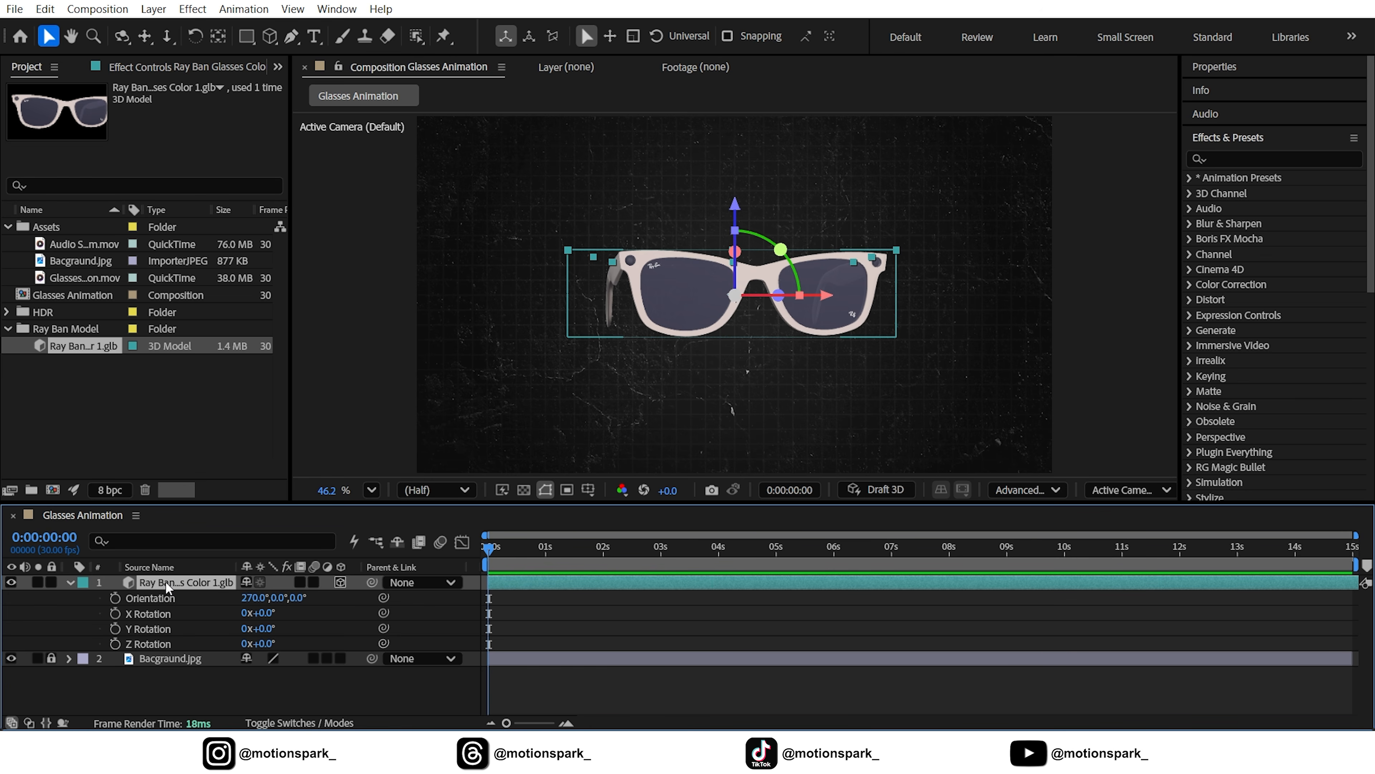
{"action": "left_click", "coordinate": [261, 643]}
{"action": "type", "text": "11"}
{"action": "key", "text": "Return"}
{"action": "left_click", "coordinate": [69, 582]}
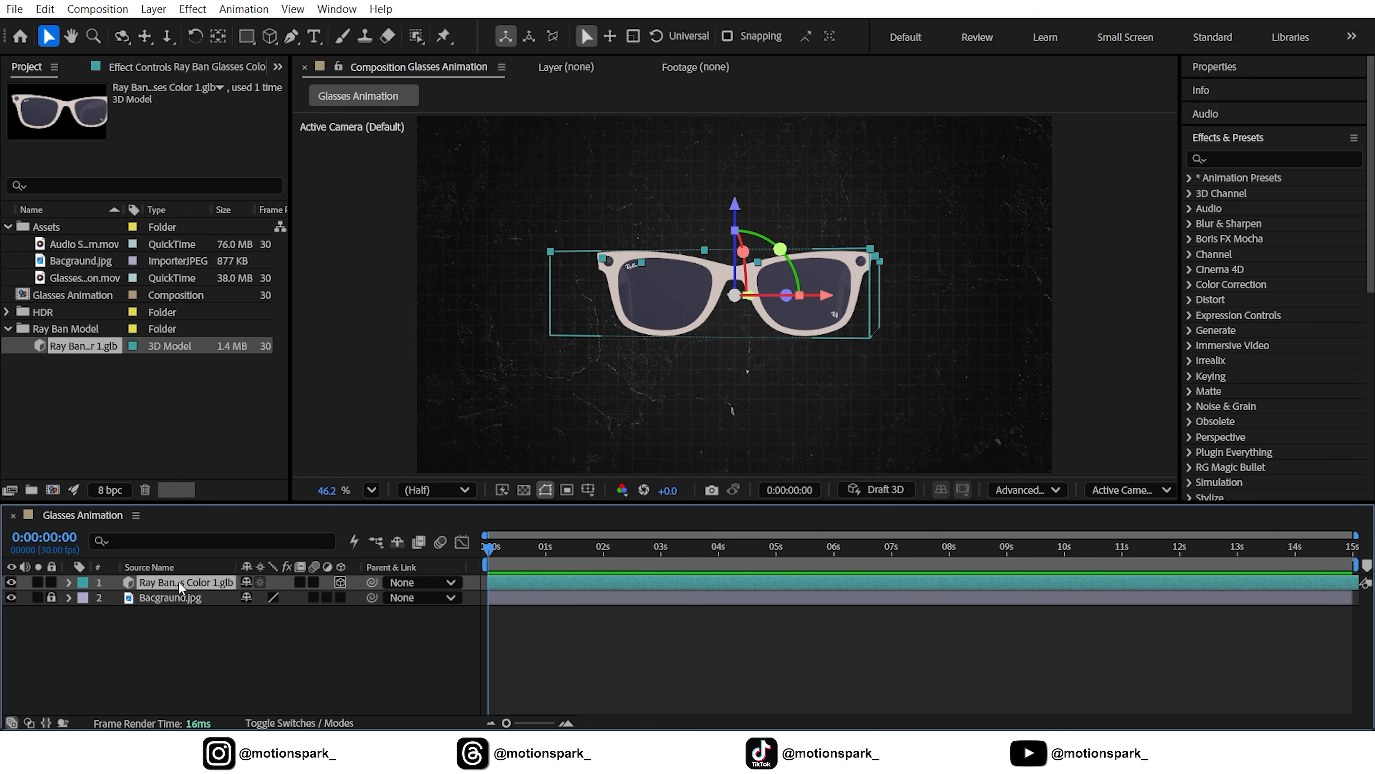
Add Position keyframes to the glasses model at 0 seconds and 2 seconds.
{"action": "key", "text": "p"}
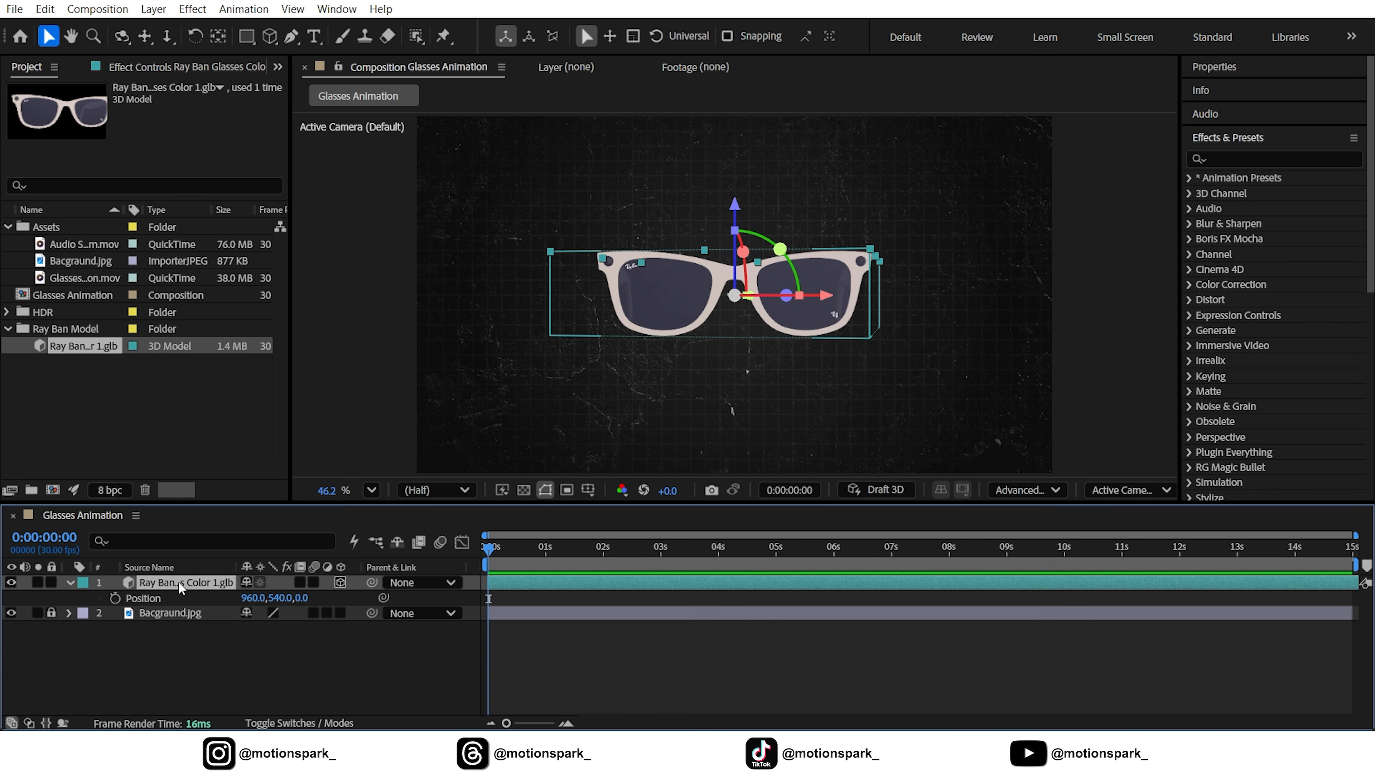
{"action": "left_click", "coordinate": [115, 598]}
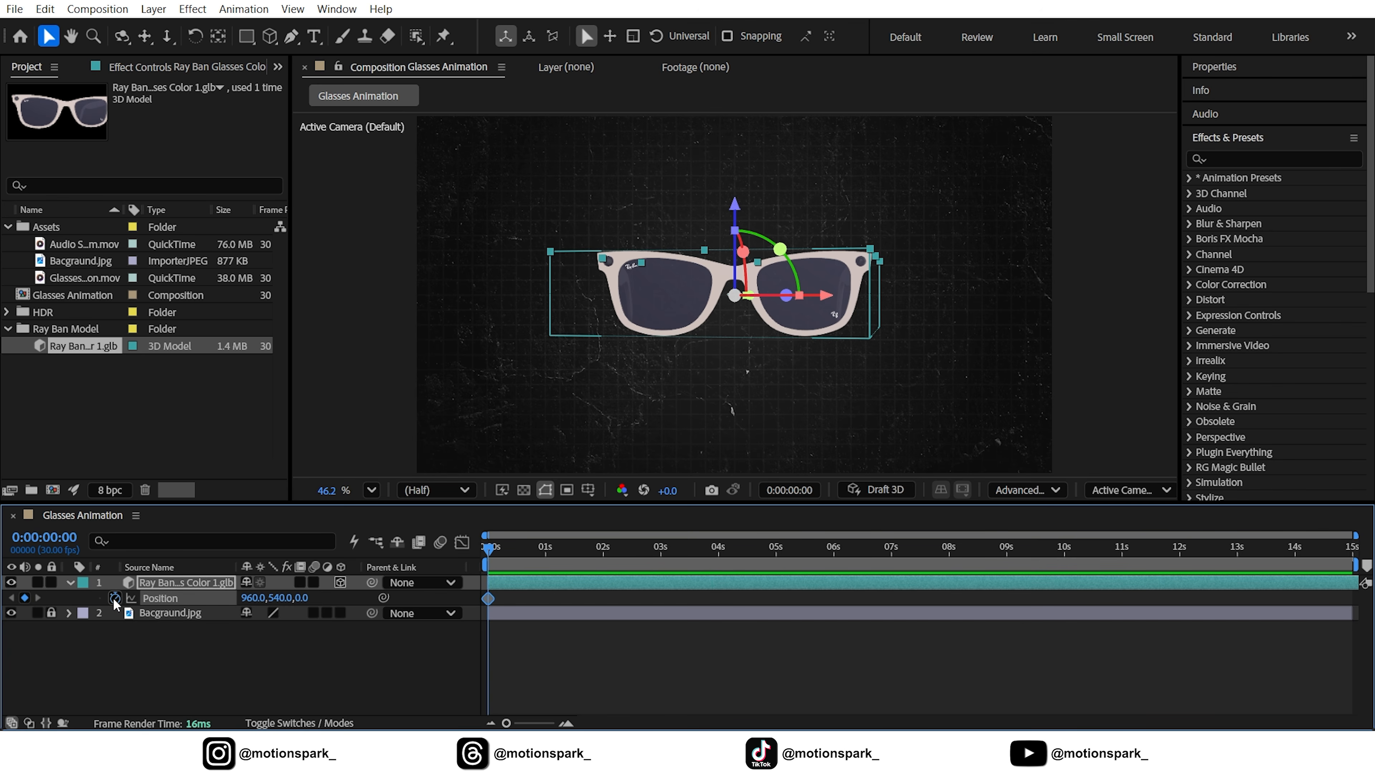
{"action": "left_click", "coordinate": [602, 556]}
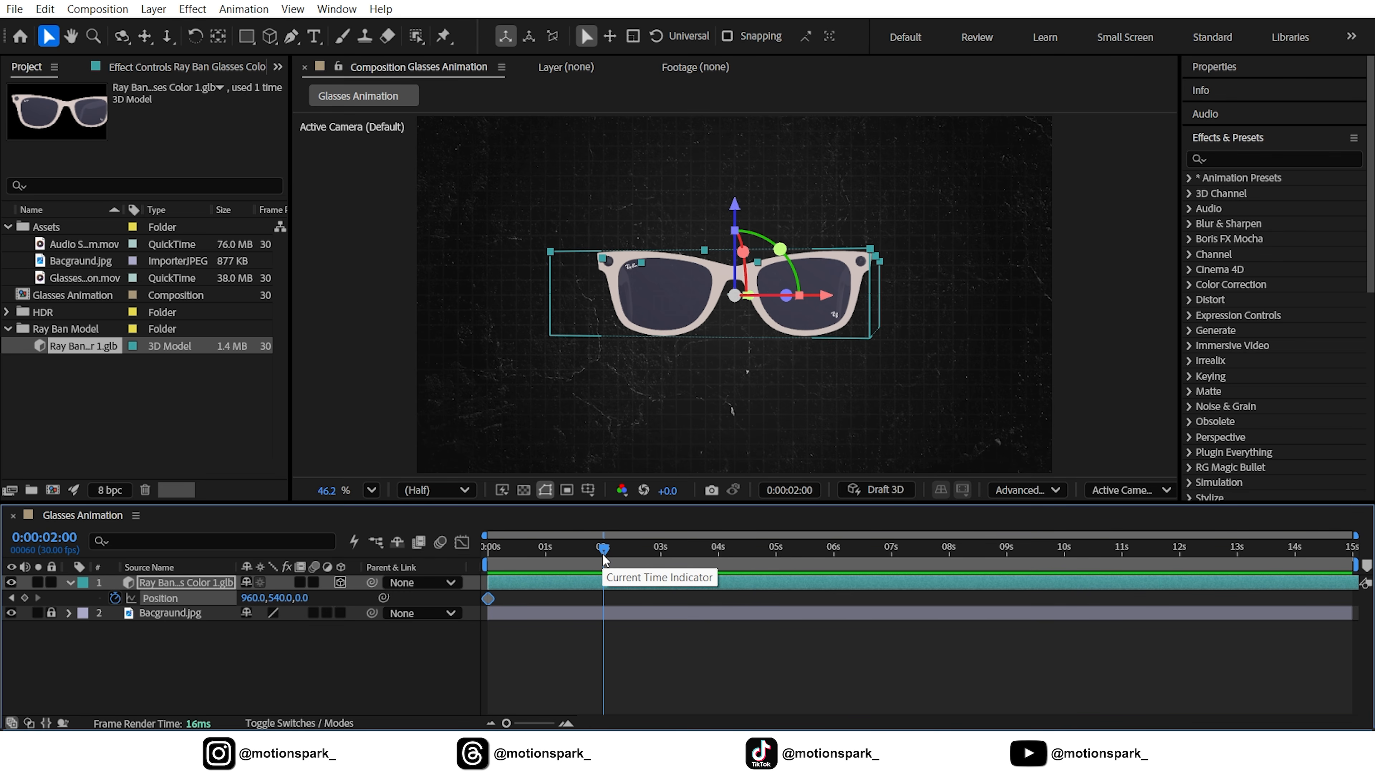
{"action": "left_click", "coordinate": [24, 598]}
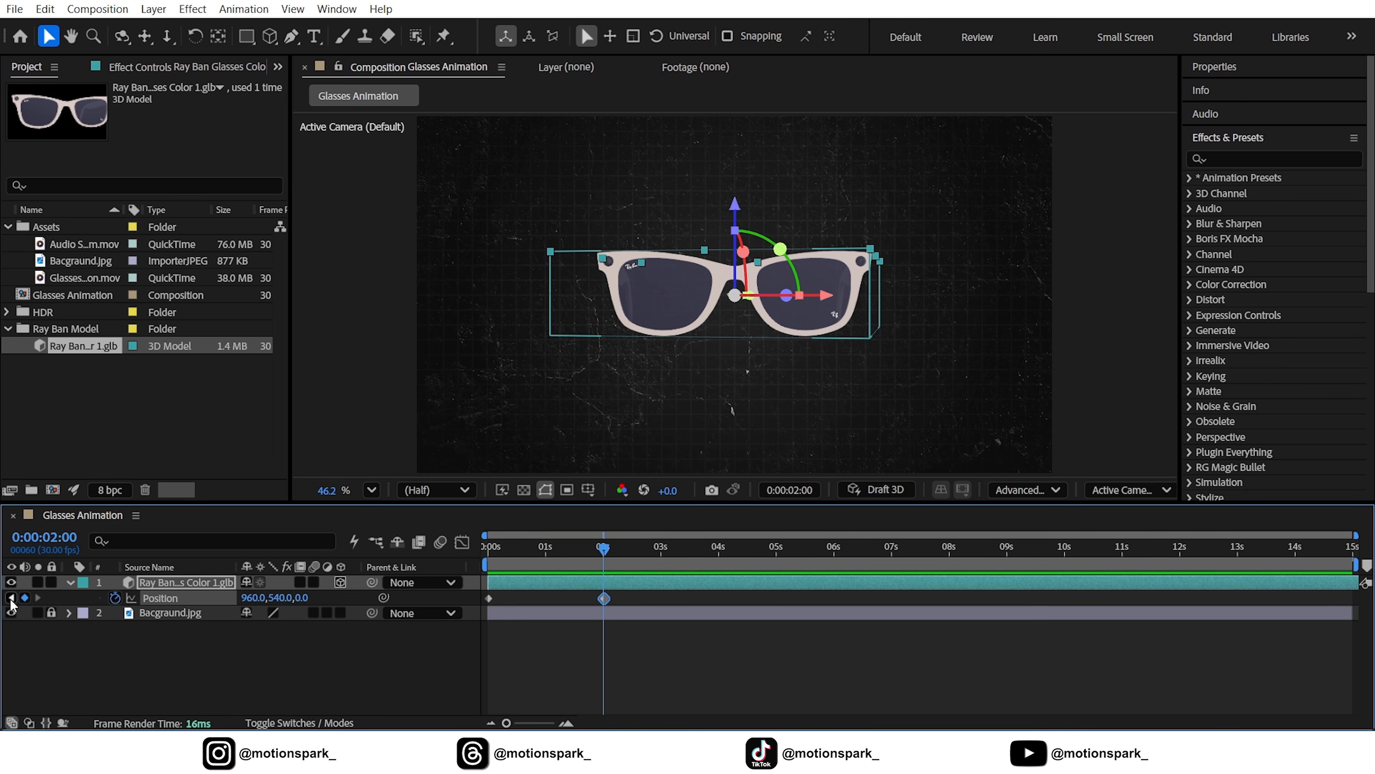
Set the glasses' Z position to -2500 at the first keyframe and 140 at the 2-second keyframe.
{"action": "left_click", "coordinate": [11, 597]}
{"action": "left_click_drag", "start_coordinate": [306, 597], "coordinate": [88, 612]}
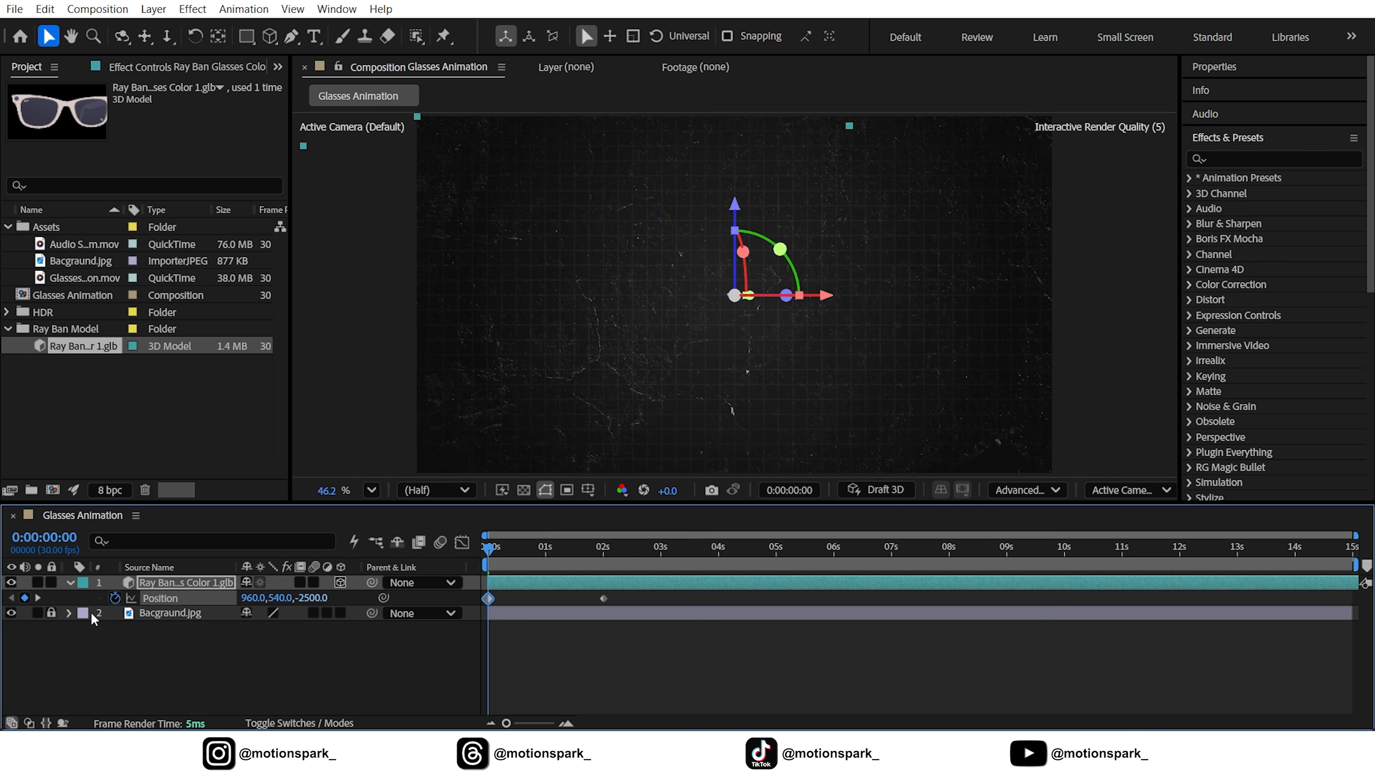
{"action": "left_click", "coordinate": [38, 598]}
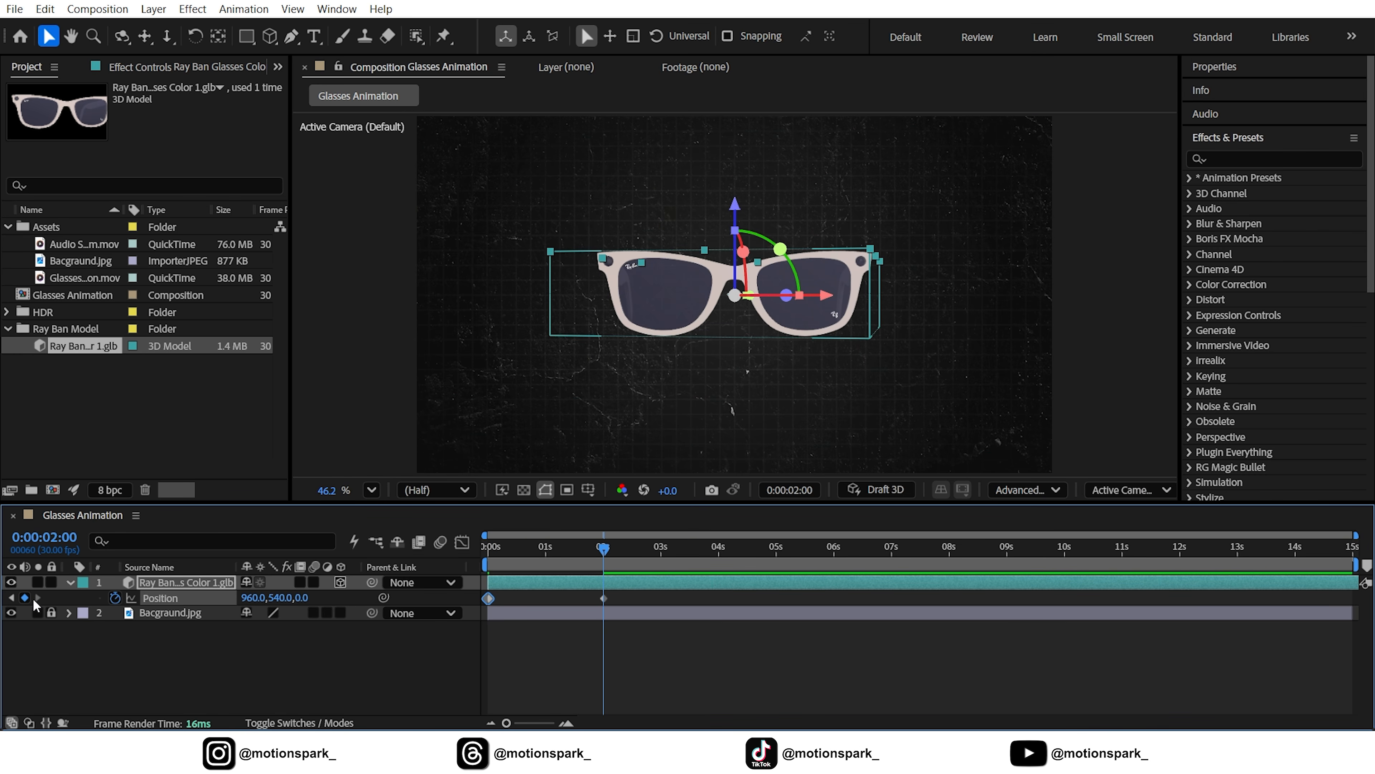
{"action": "left_click", "coordinate": [301, 599]}
{"action": "type", "text": "140"}
{"action": "key", "text": "Return"}
{"action": "left_click", "coordinate": [344, 662]}
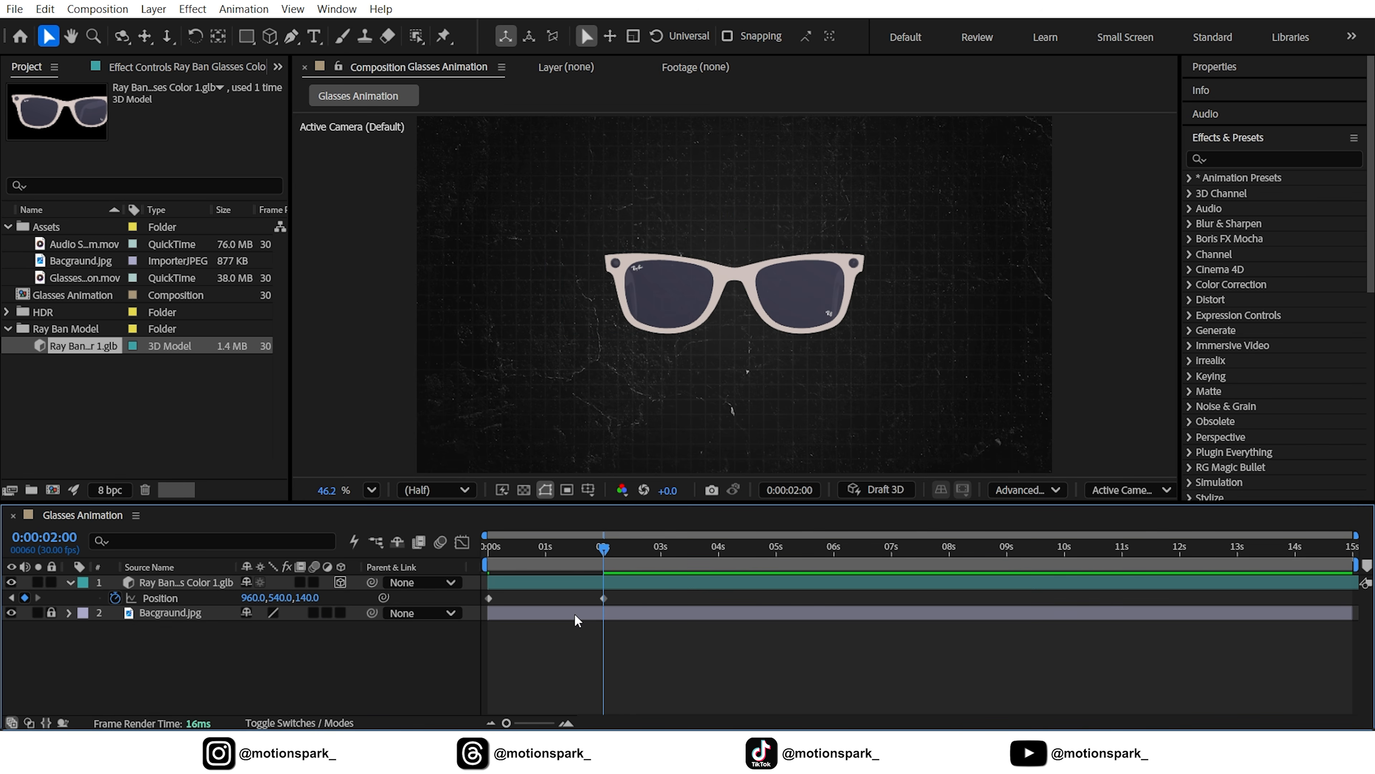
Easy Ease both Position keyframes and stretch the second keyframe's incoming speed handle back close to the first keyframe in the graph.
{"action": "left_click", "coordinate": [604, 598]}
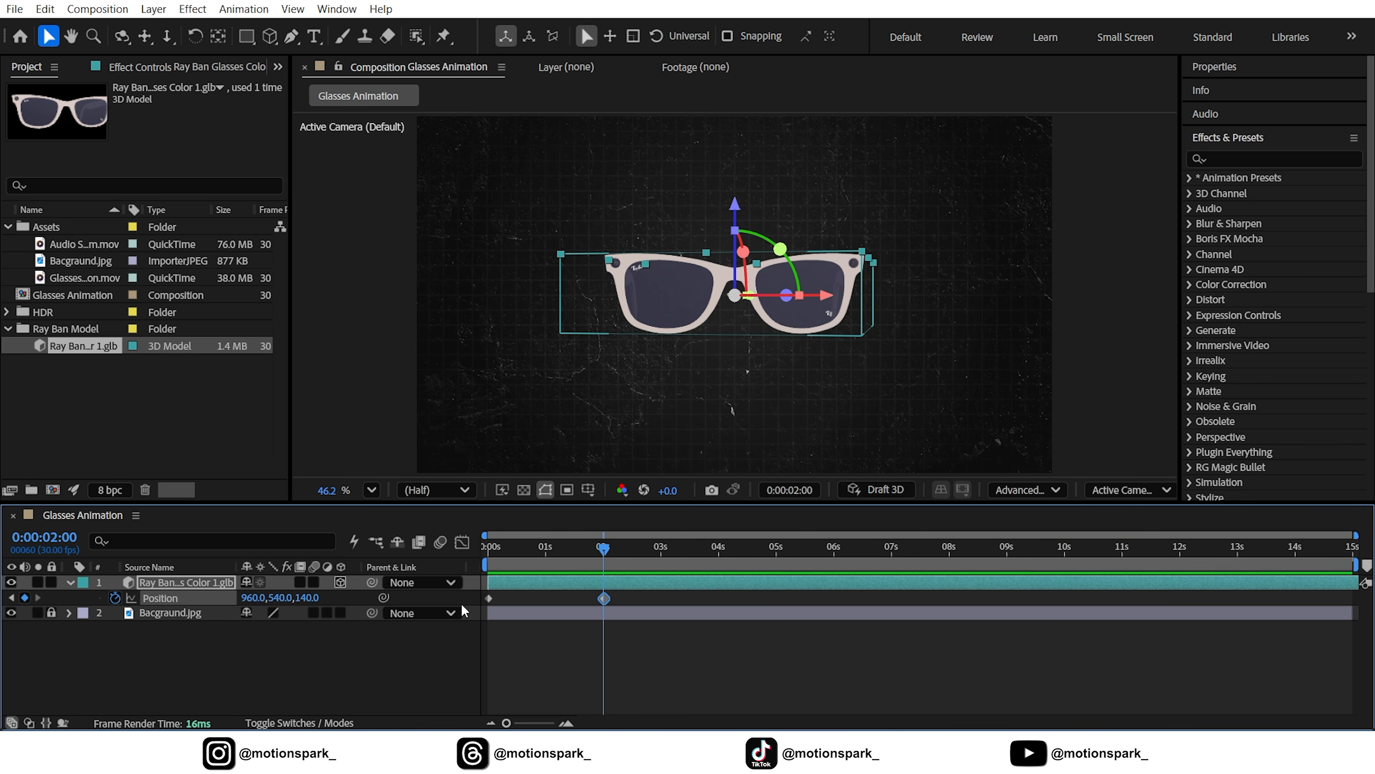
{"action": "left_click_drag", "start_coordinate": [630, 605], "coordinate": [479, 616]}
{"action": "key", "text": "F9"}
{"action": "left_click", "coordinate": [467, 545]}
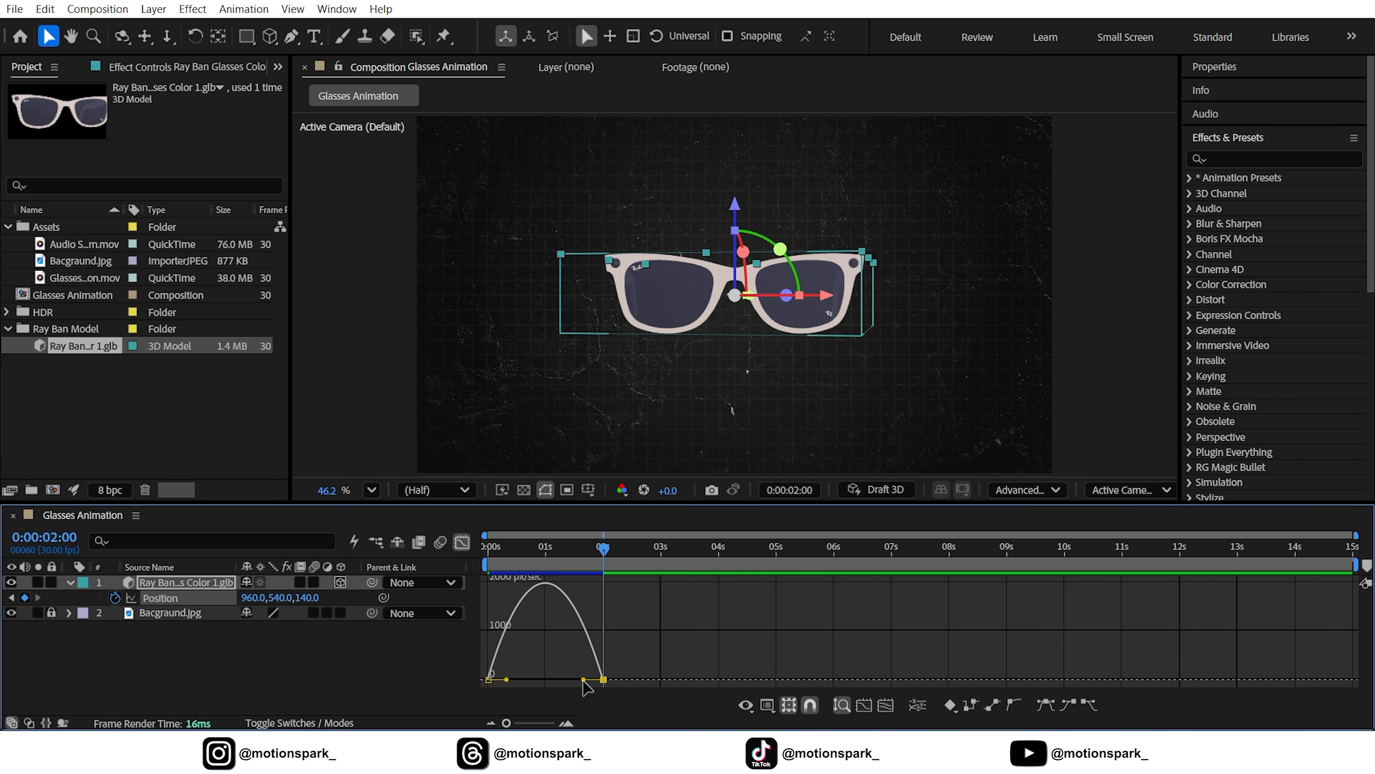
{"action": "left_click_drag", "start_coordinate": [583, 680], "coordinate": [494, 682]}
{"action": "left_click", "coordinate": [465, 545]}
Preview the eased glasses animation over its first two seconds.
{"action": "left_click_drag", "start_coordinate": [534, 550], "coordinate": [603, 563]}
{"action": "left_click", "coordinate": [421, 670]}
{"action": "key", "text": "space"}
{"action": "left_click", "coordinate": [58, 596]}
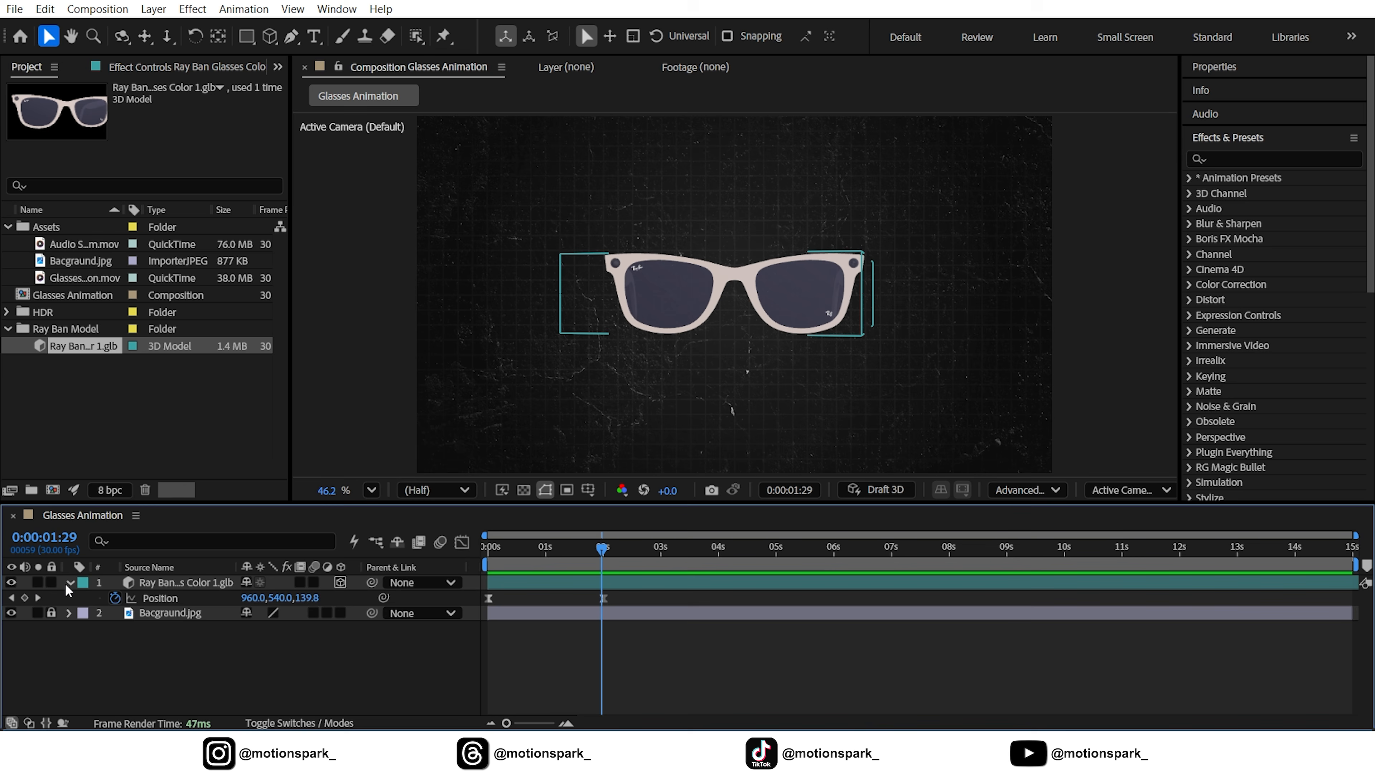
Create a text layer reading AI above the glasses and move its anchor point to the layer's exact center.
{"action": "left_click", "coordinate": [140, 389]}
{"action": "left_click", "coordinate": [314, 36]}
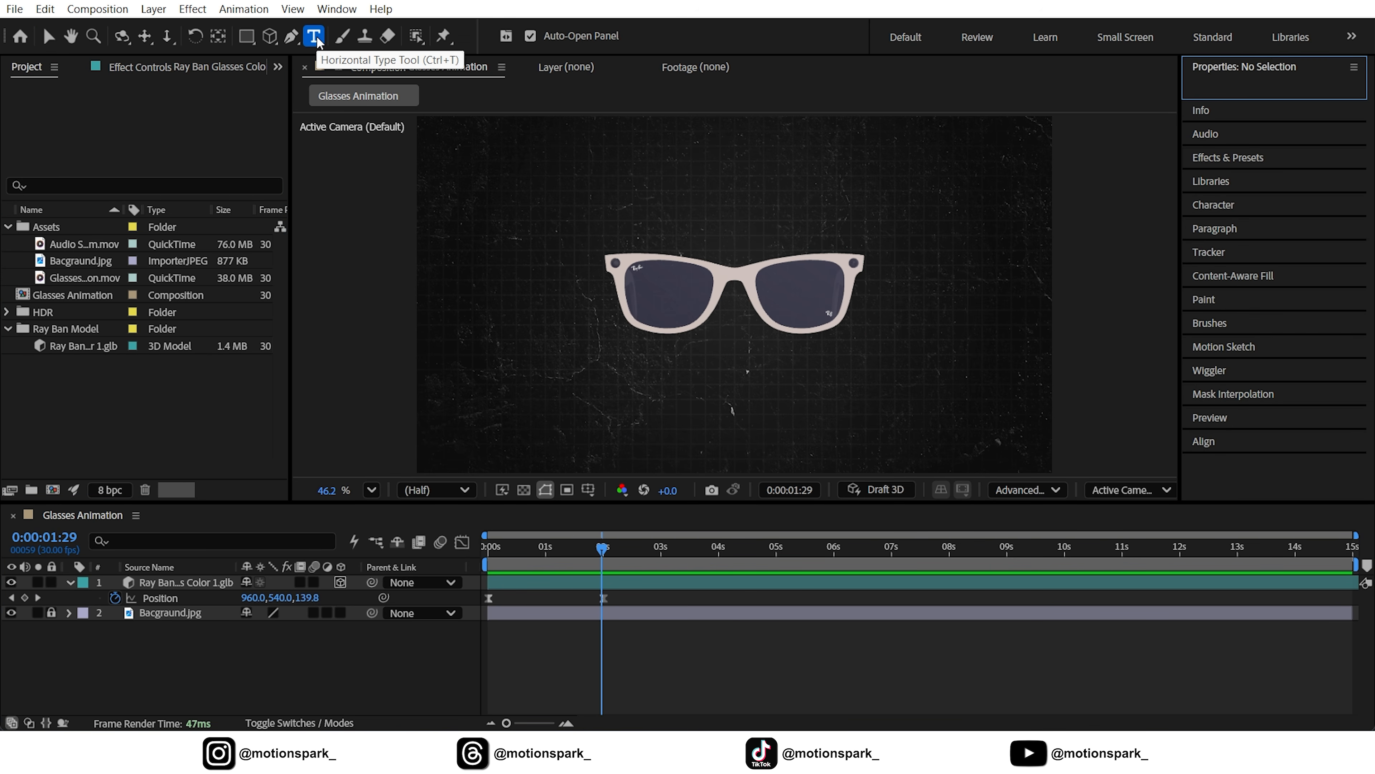
{"action": "left_click", "coordinate": [656, 197]}
{"action": "type", "text": "AI"}
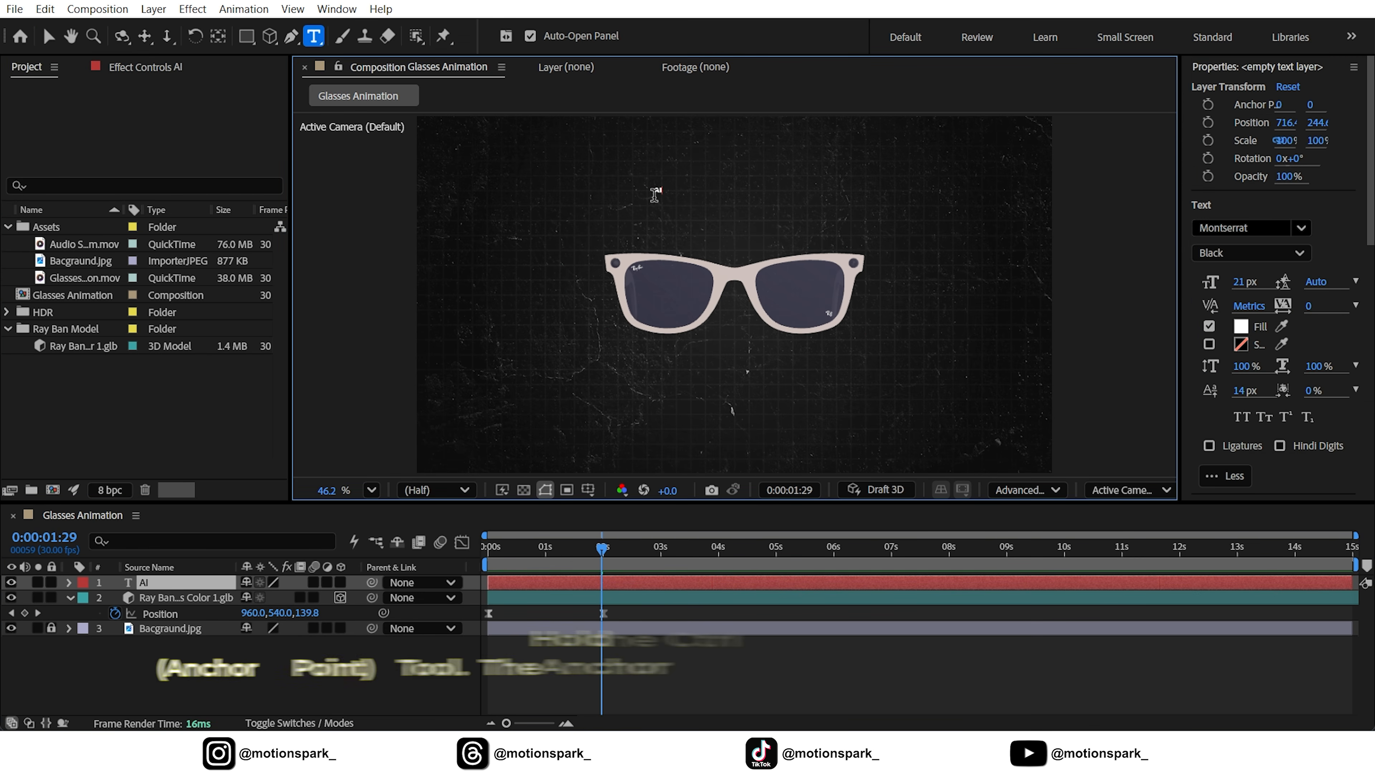
{"action": "left_click", "coordinate": [49, 36]}
{"action": "double_click", "coordinate": [219, 36], "text": "ctrl"}
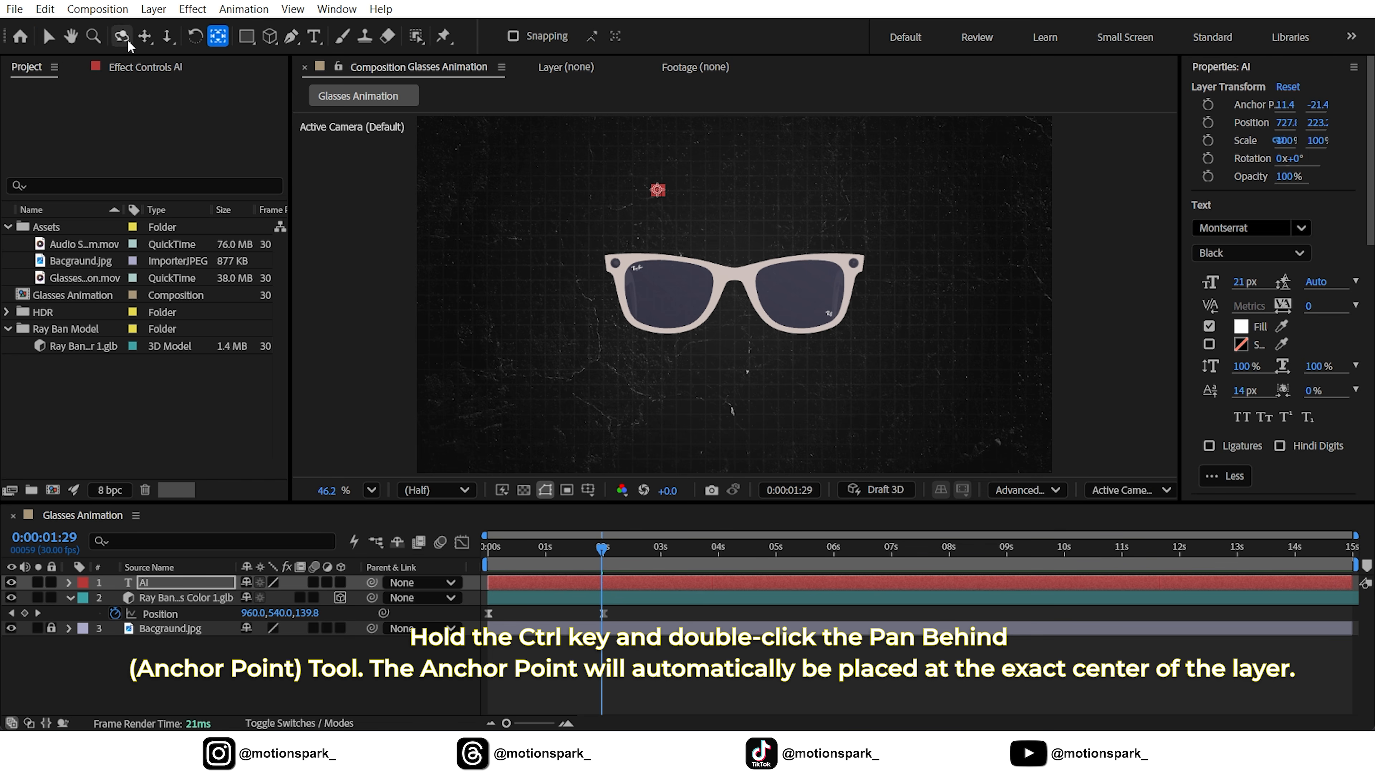
{"action": "left_click", "coordinate": [49, 36]}
Center the AI text horizontally and vertically in the composition.
{"action": "left_click_drag", "start_coordinate": [1370, 239], "coordinate": [1368, 443]}
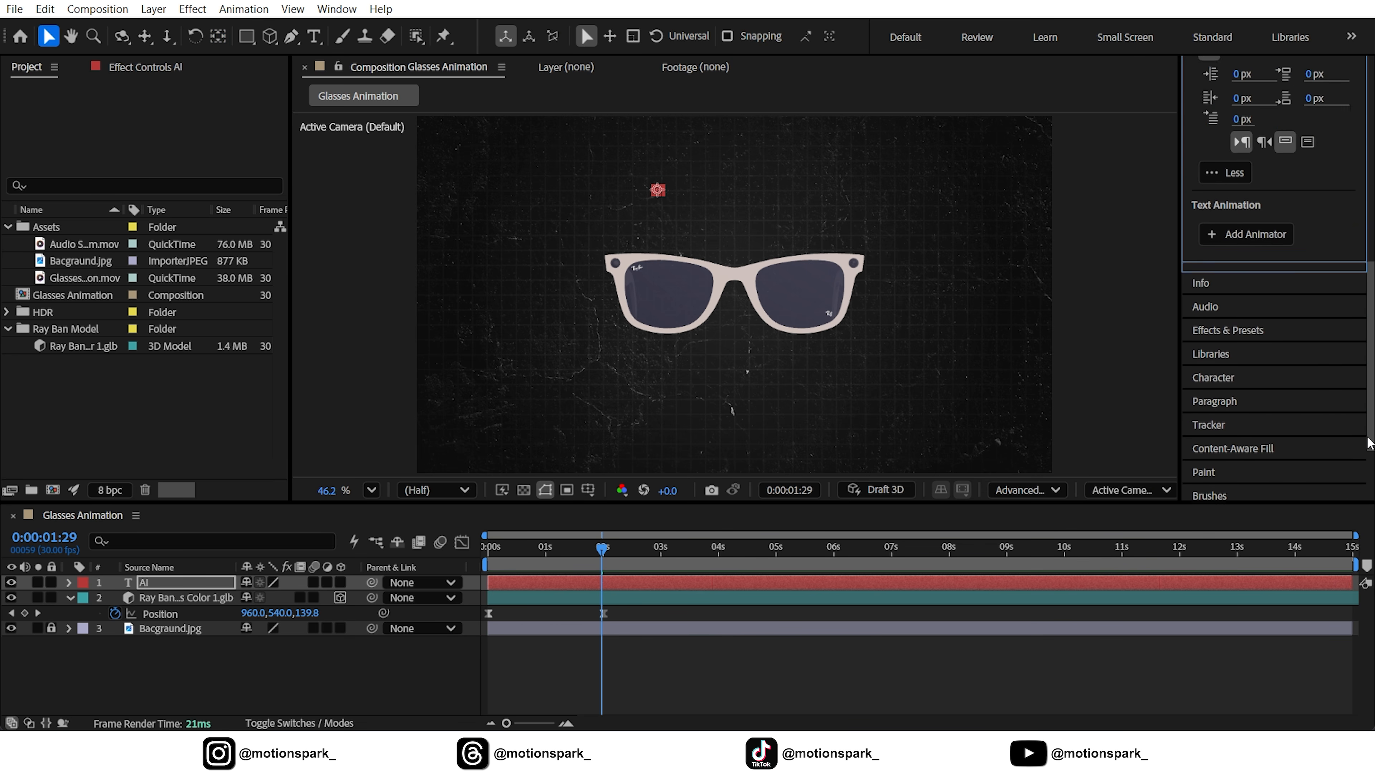
{"action": "scroll", "coordinate": [1298, 492], "scroll_direction": "down", "scroll_amount": 3}
{"action": "left_click", "coordinate": [1298, 490]}
{"action": "left_click", "coordinate": [1229, 478]}
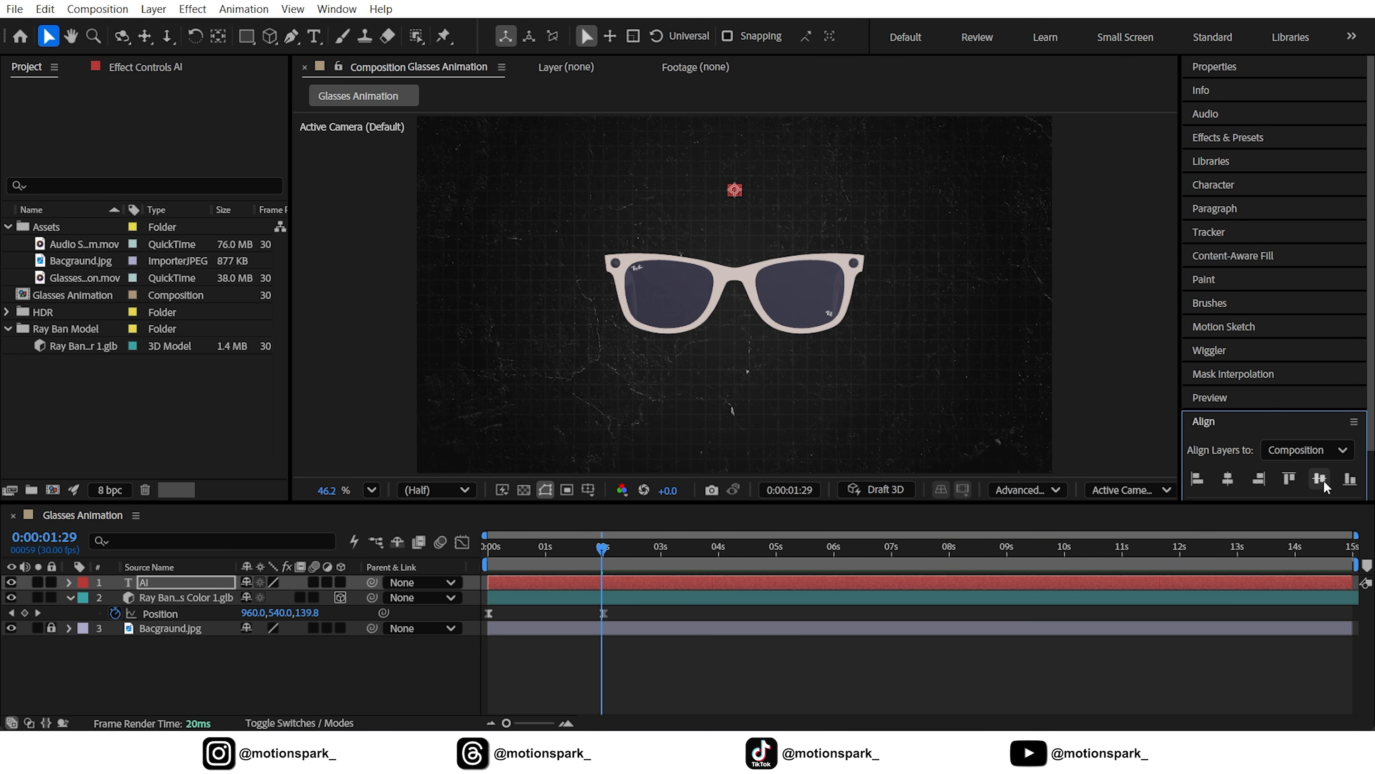
{"action": "left_click", "coordinate": [1321, 479]}
Scale the AI text layer up to 2680%.
{"action": "left_click", "coordinate": [178, 585]}
{"action": "key", "text": "s"}
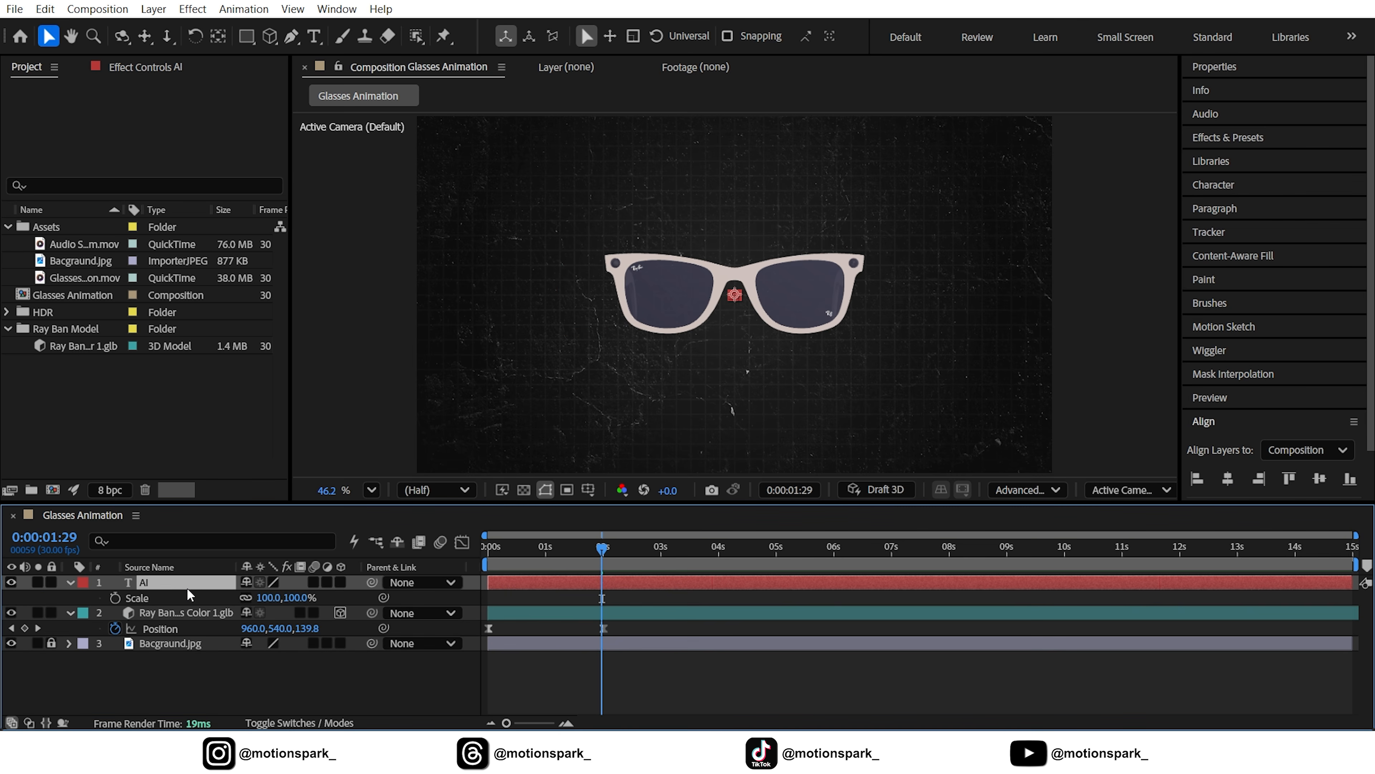
{"action": "left_click_drag", "start_coordinate": [271, 597], "coordinate": [504, 608]}
{"action": "left_click", "coordinate": [70, 583]}
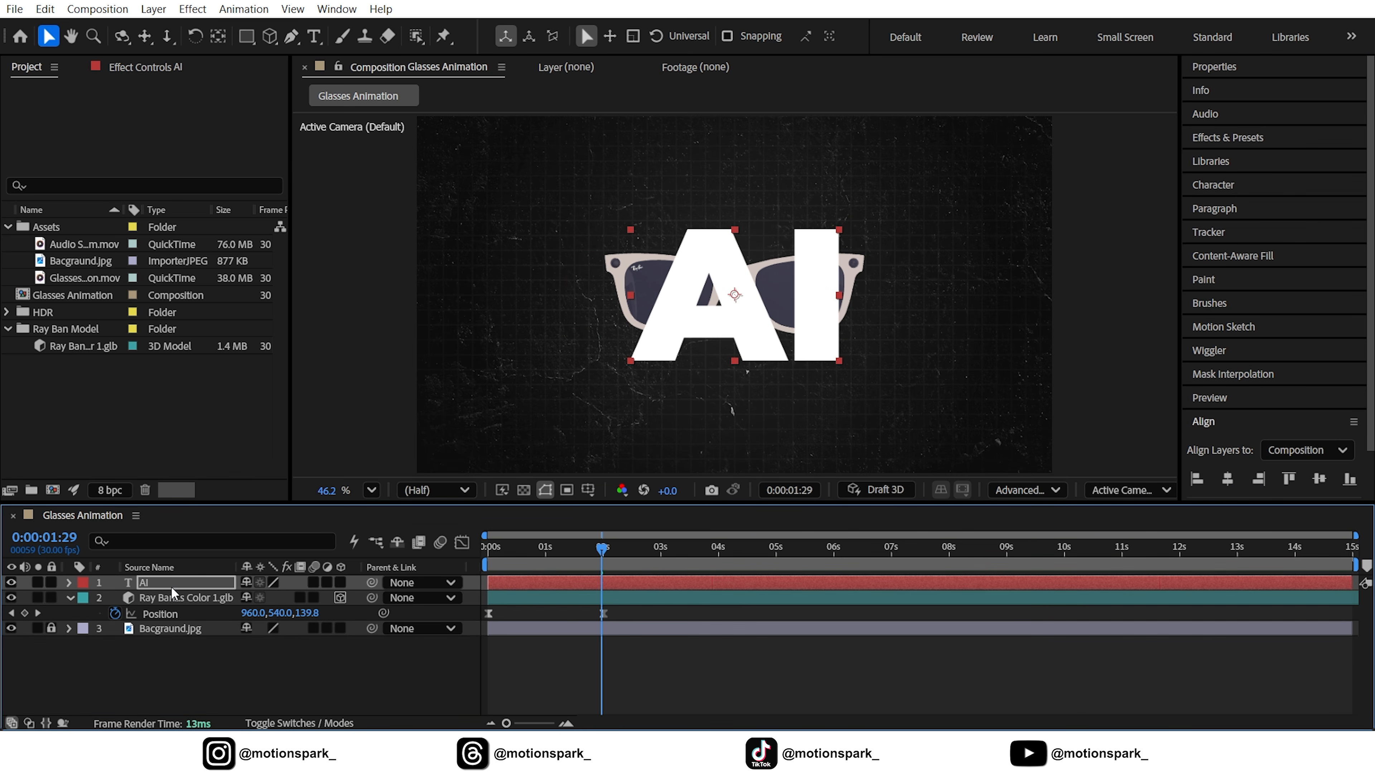
Turn the AI text into an outline by enabling its white stroke and removing the fill.
{"action": "double_click", "coordinate": [152, 583]}
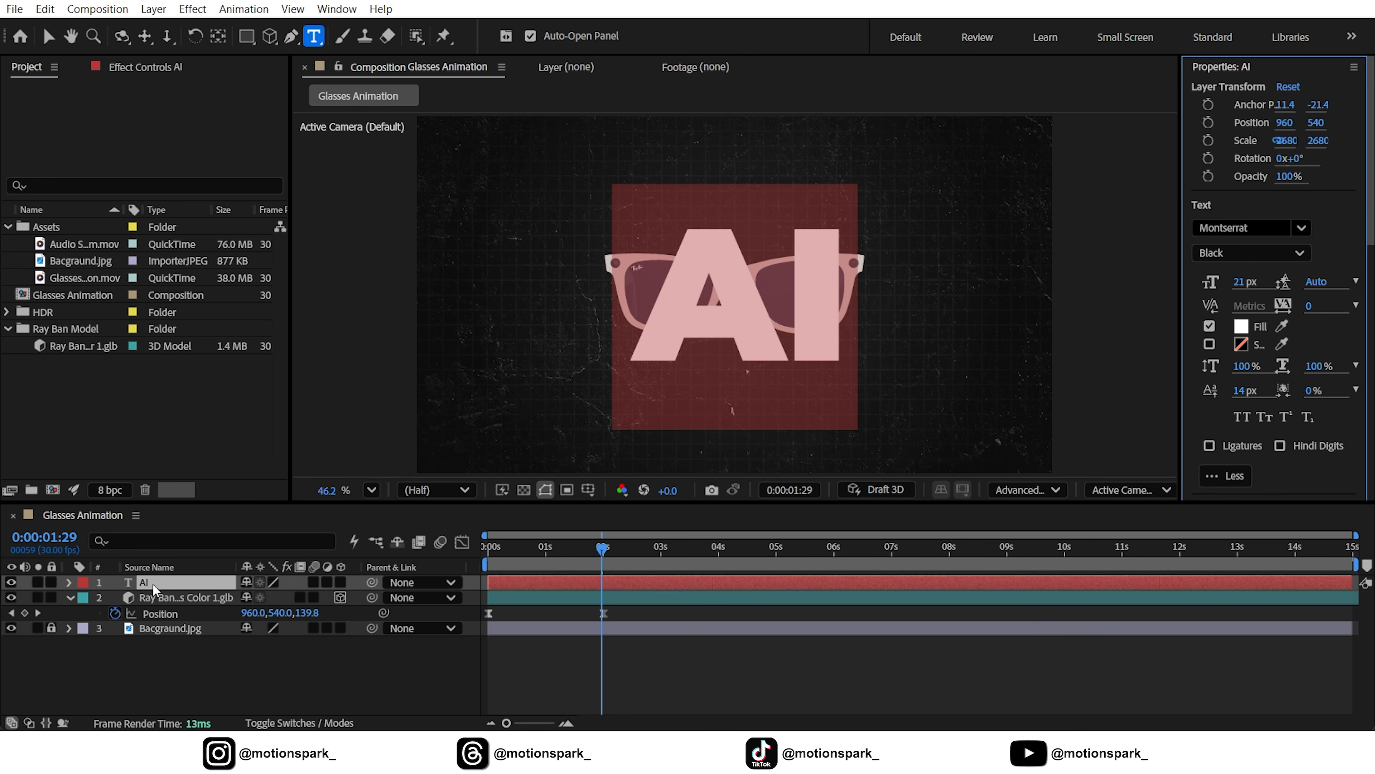
{"action": "left_click", "coordinate": [1208, 344]}
{"action": "left_click", "coordinate": [1209, 327]}
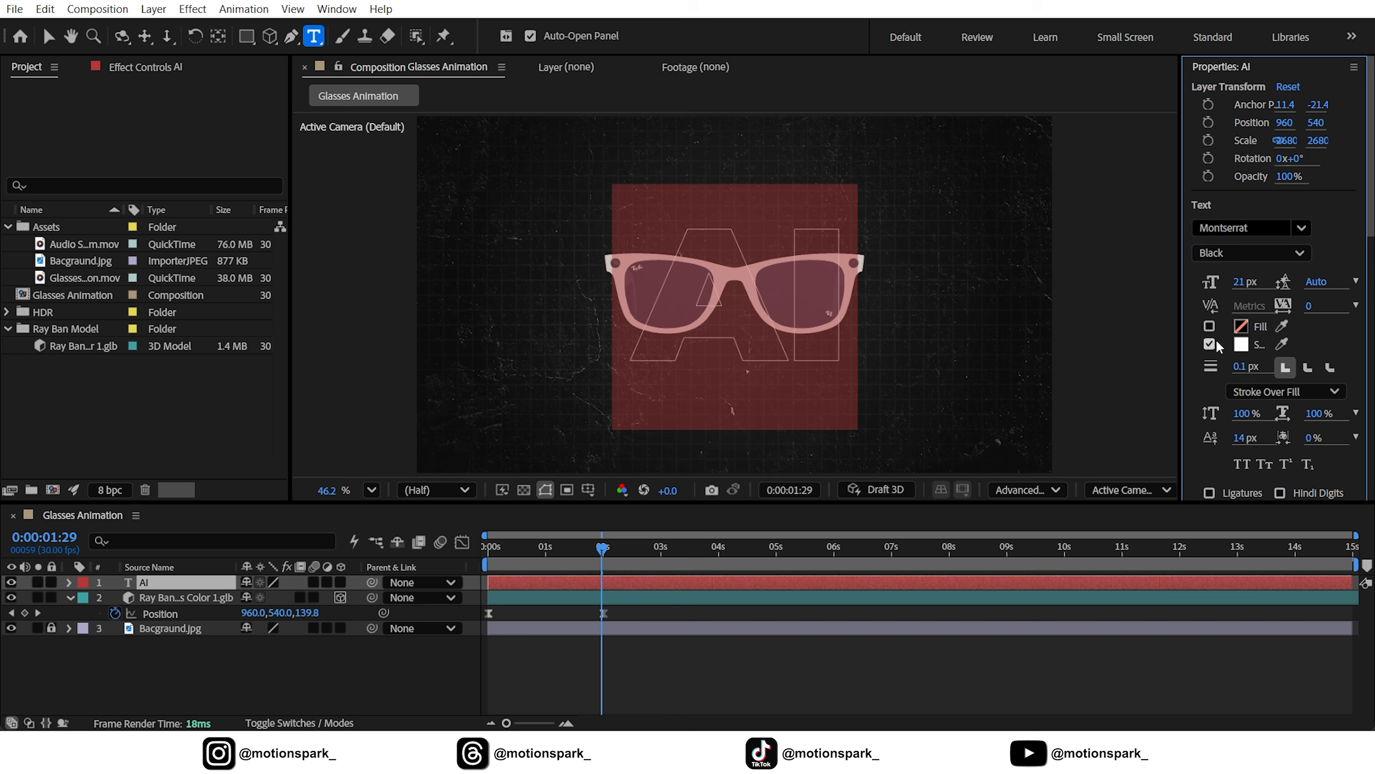
{"action": "left_click", "coordinate": [393, 671]}
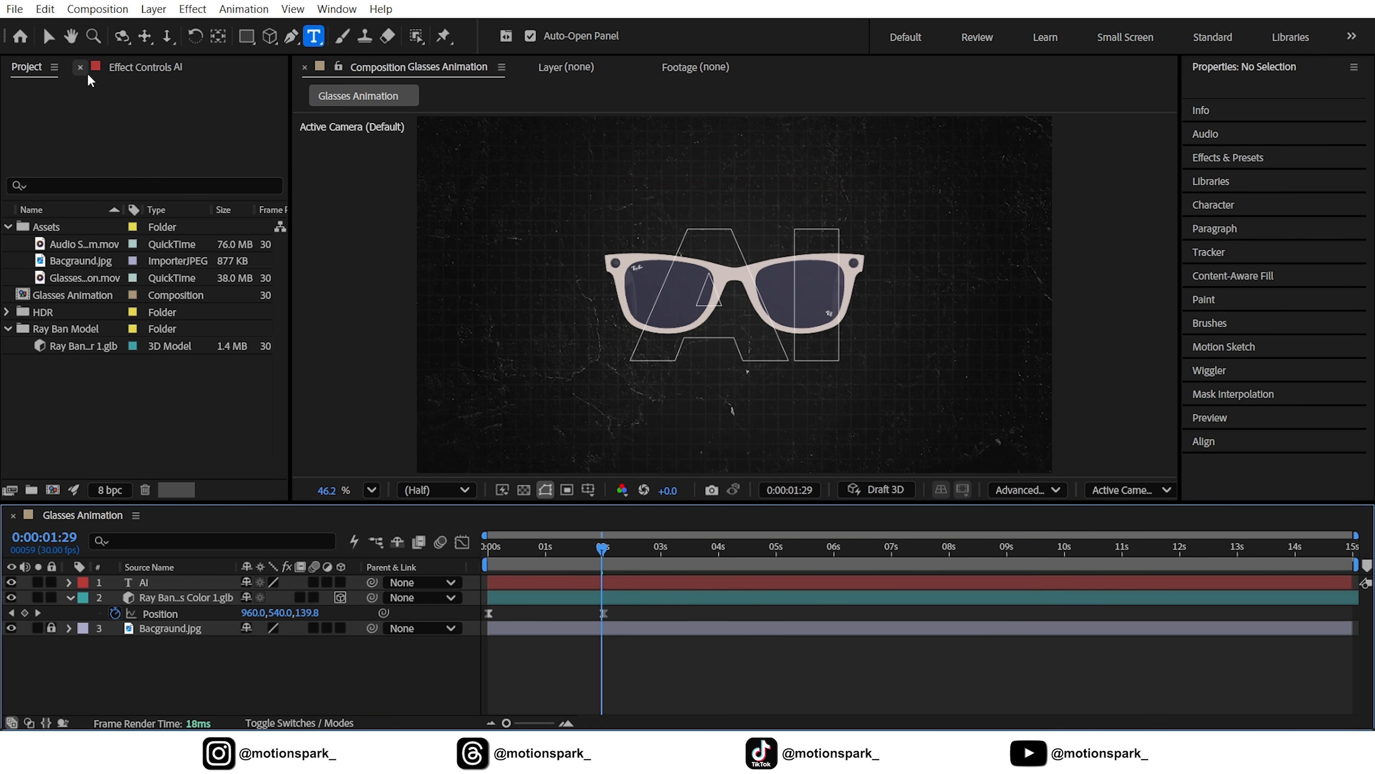
Move the AI text layer below the Ray Ban glasses model in the layer stack so it sits behind the glasses.
{"action": "key", "text": "v"}
{"action": "left_click", "coordinate": [157, 583]}
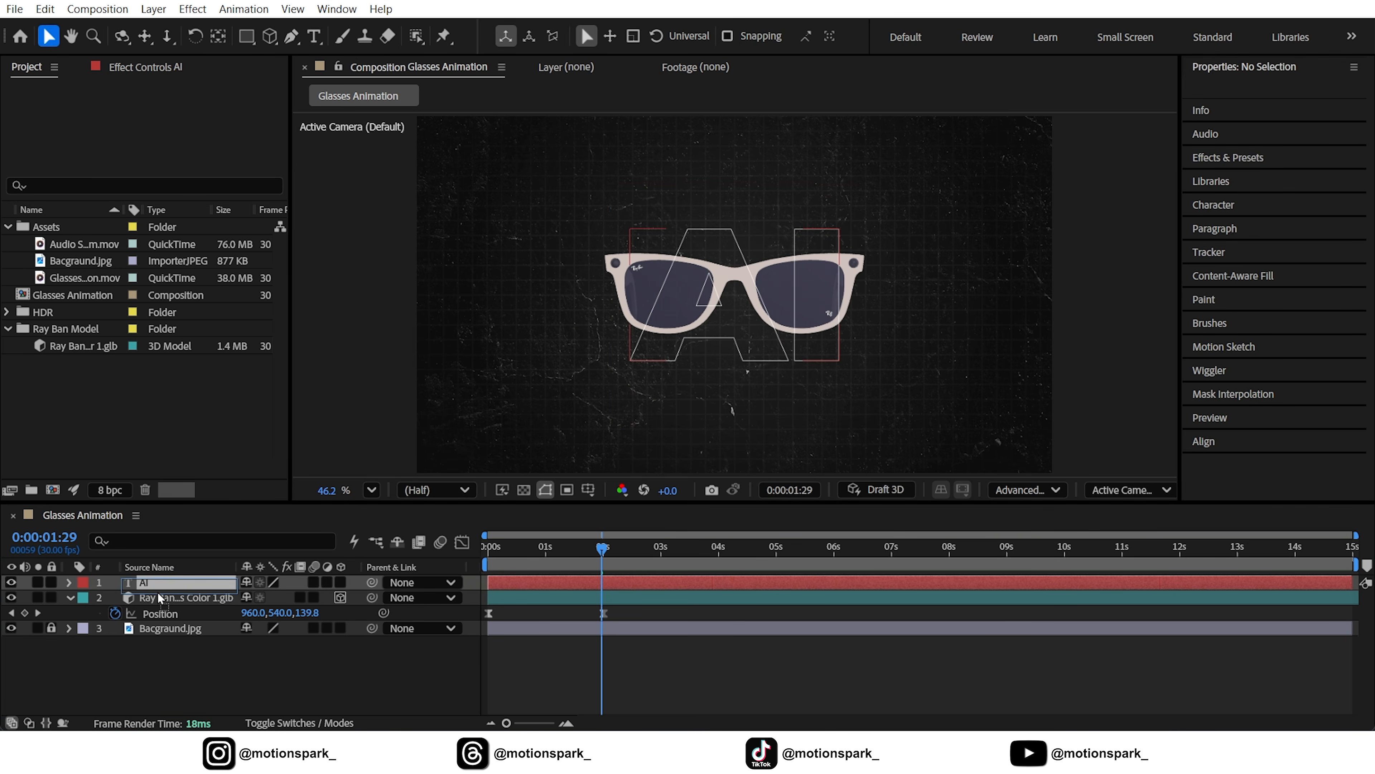
{"action": "left_click_drag", "start_coordinate": [158, 592], "coordinate": [157, 616]}
Keyframe the AI text's scale from 2680% at 0:00:01:00 to 1820% at 0:00:02:00.
{"action": "key", "text": "s"}
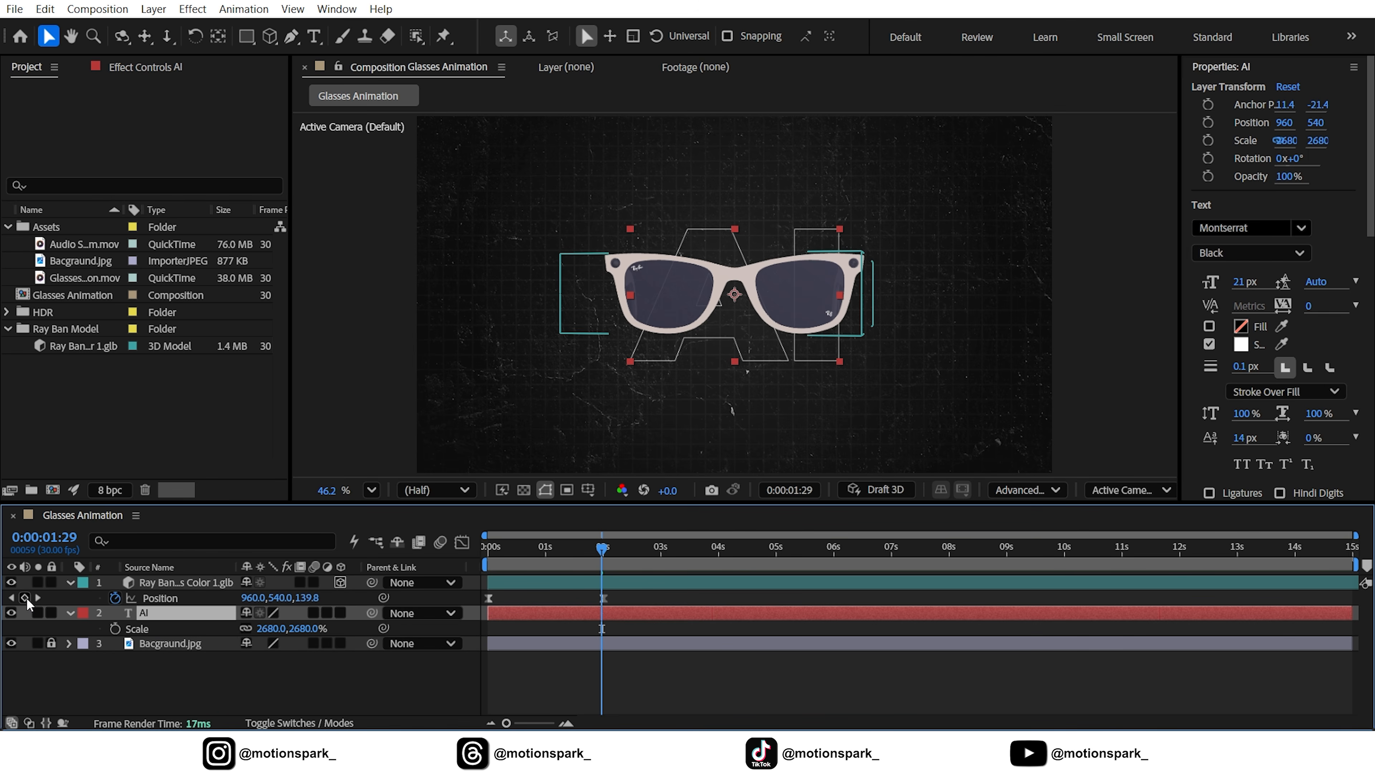
{"action": "left_click", "coordinate": [37, 597]}
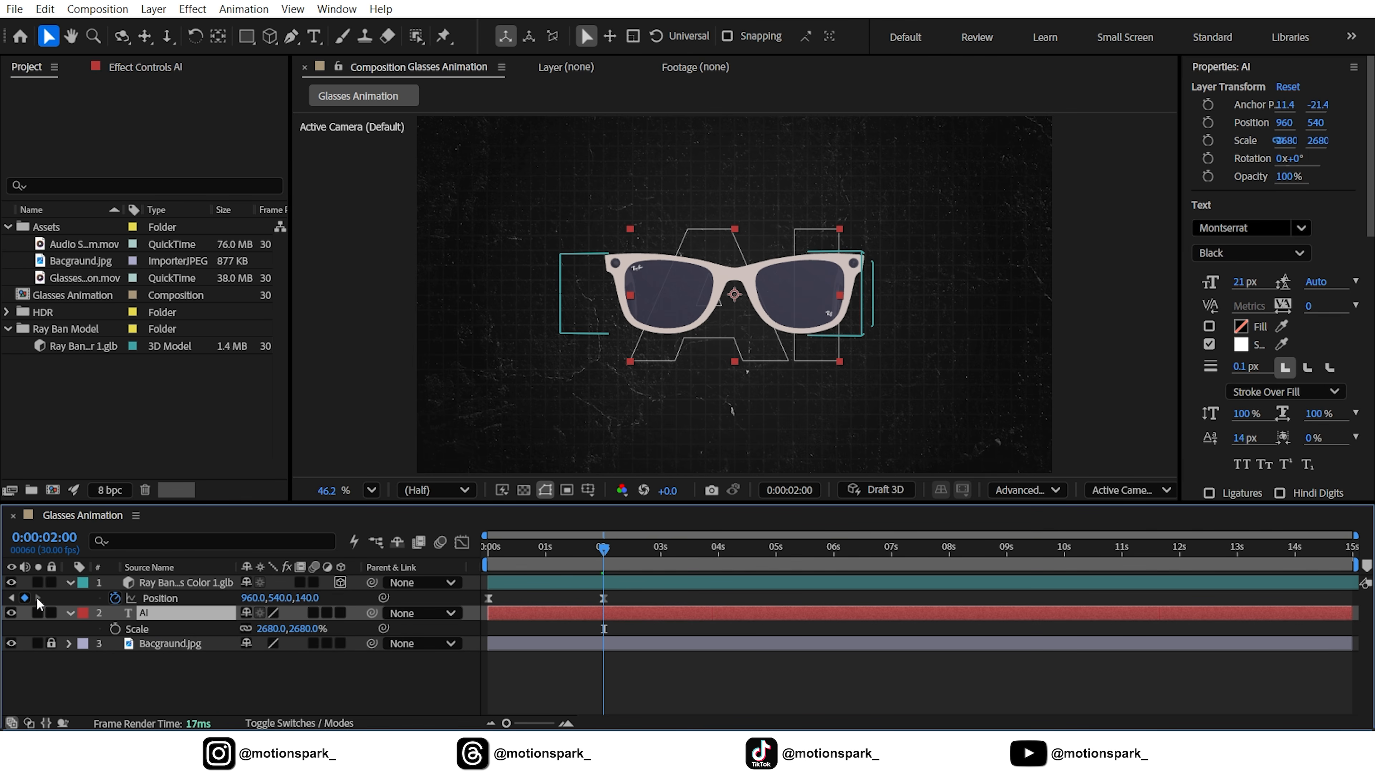
{"action": "left_click", "coordinate": [115, 629]}
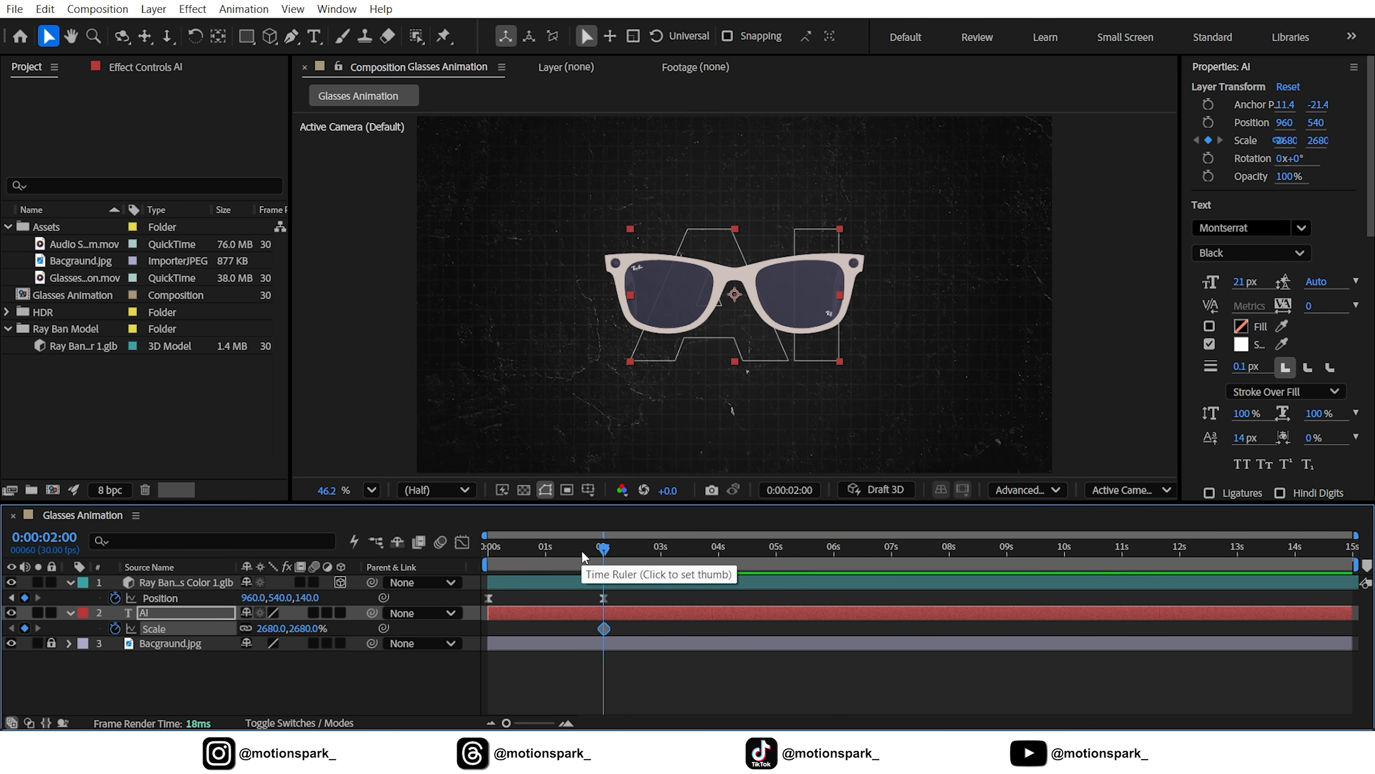
{"action": "left_click", "coordinate": [546, 555]}
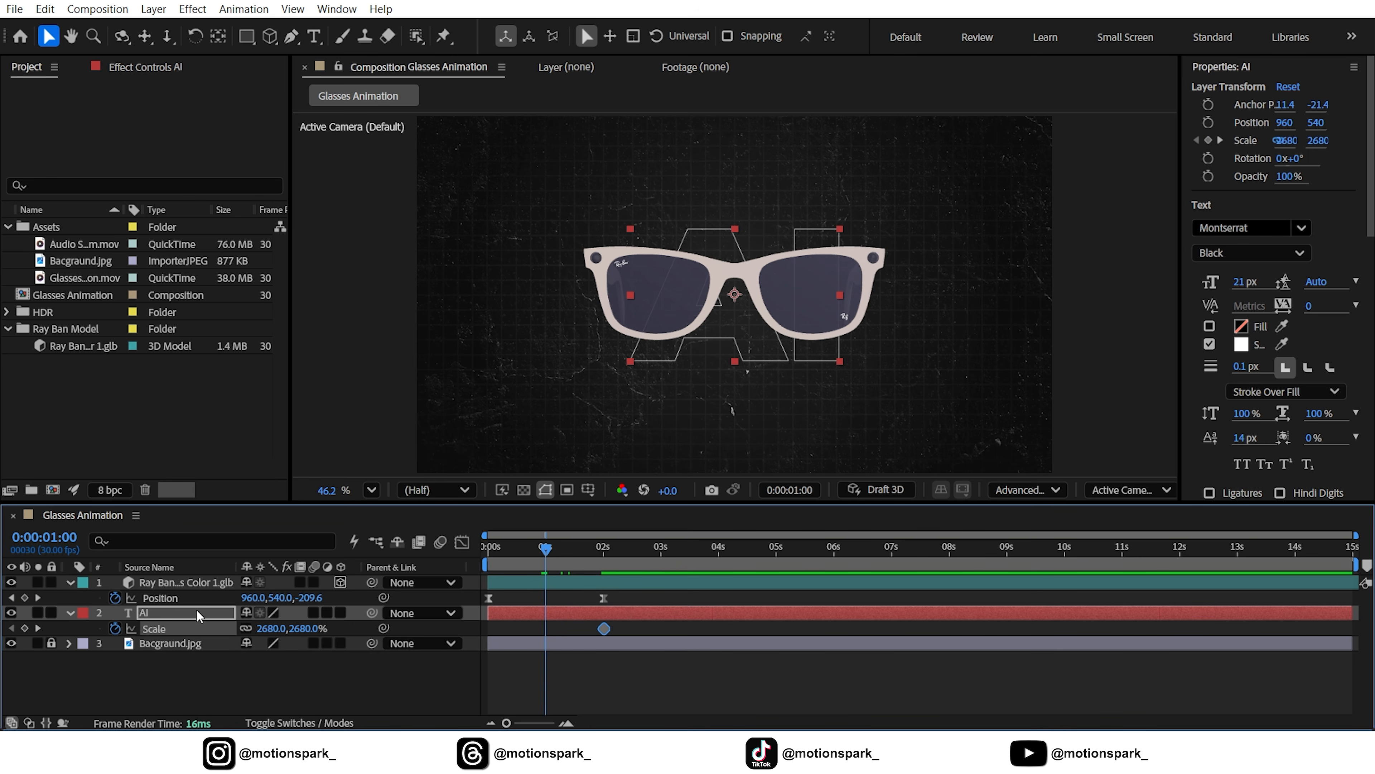
{"action": "left_click", "coordinate": [24, 628]}
{"action": "left_click", "coordinate": [37, 628]}
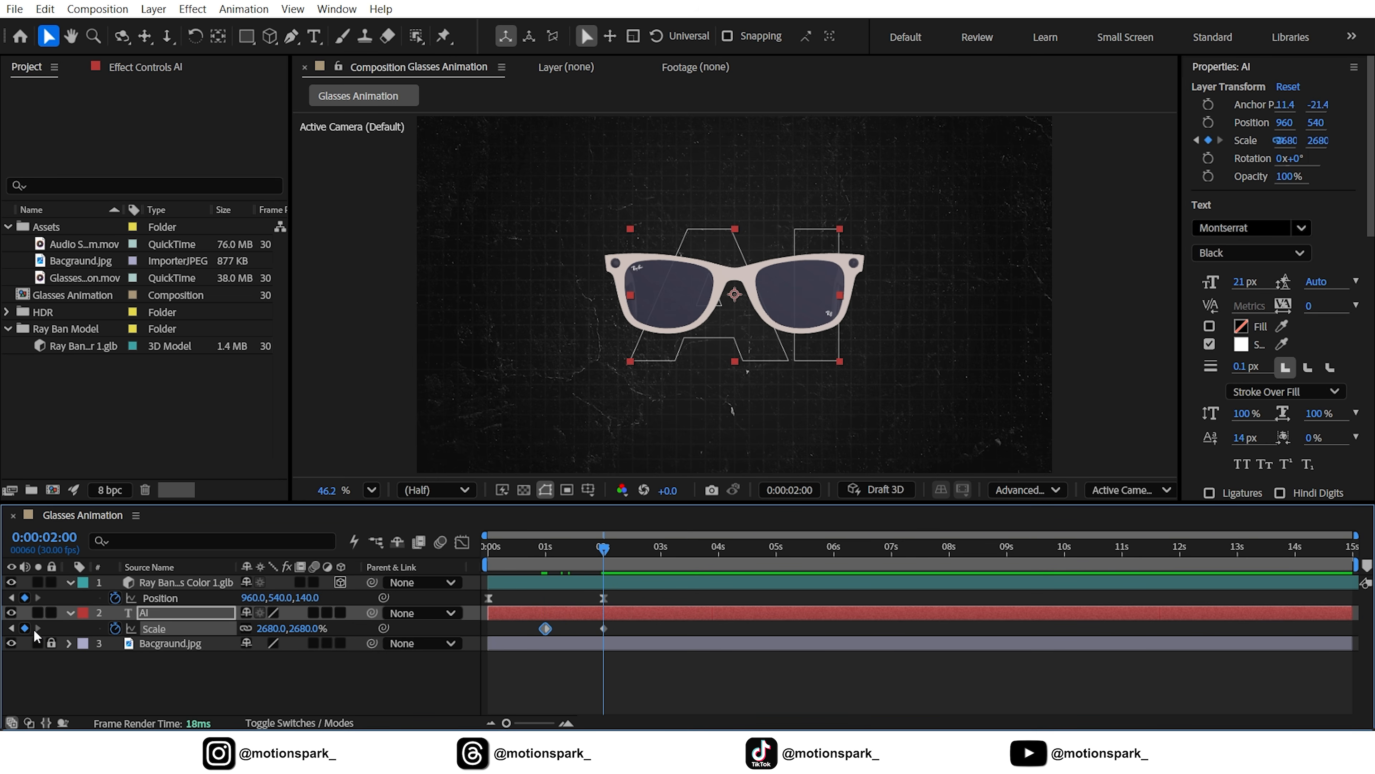
{"action": "left_click_drag", "start_coordinate": [295, 629], "coordinate": [237, 640]}
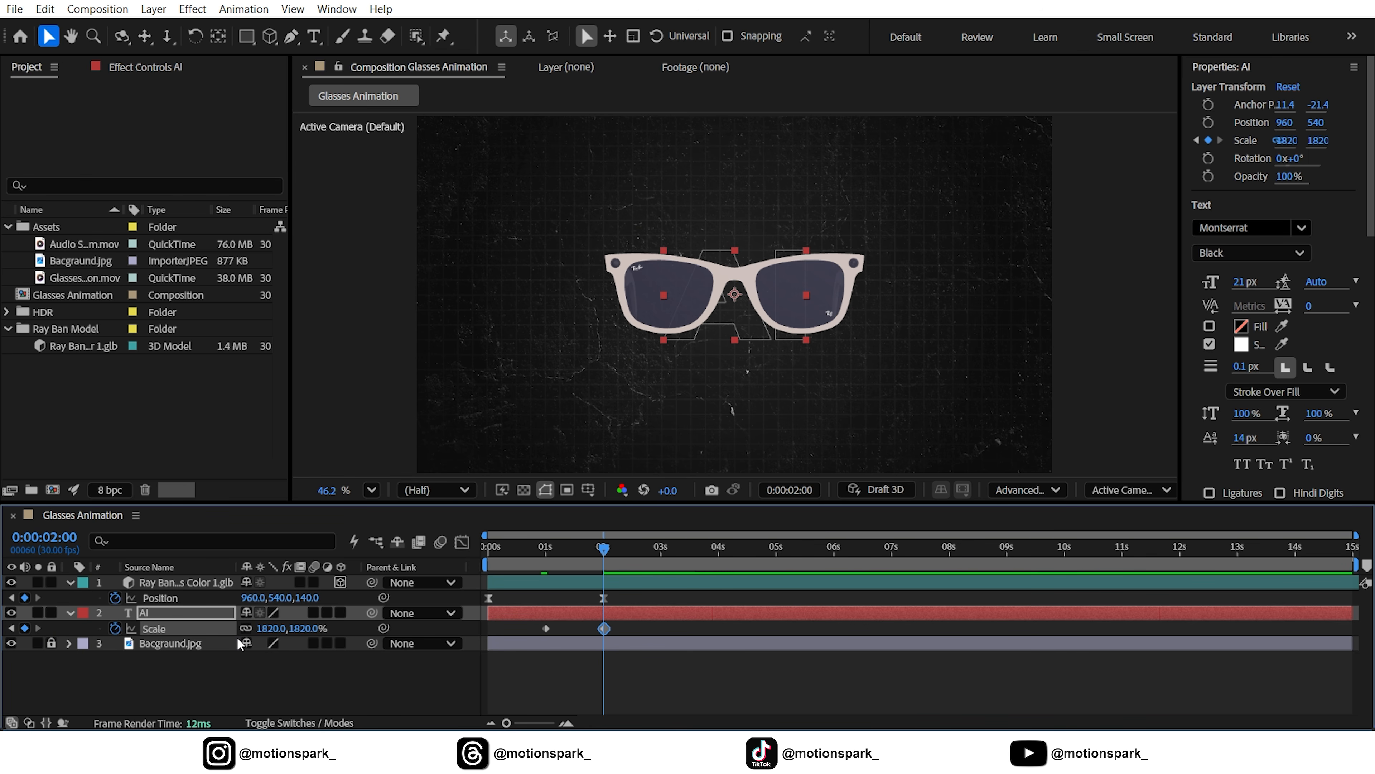
Fade the AI text in with opacity keyframes of 0% at 0:00:01:00 and 100% at 0:00:01:10.
{"action": "left_click", "coordinate": [11, 628]}
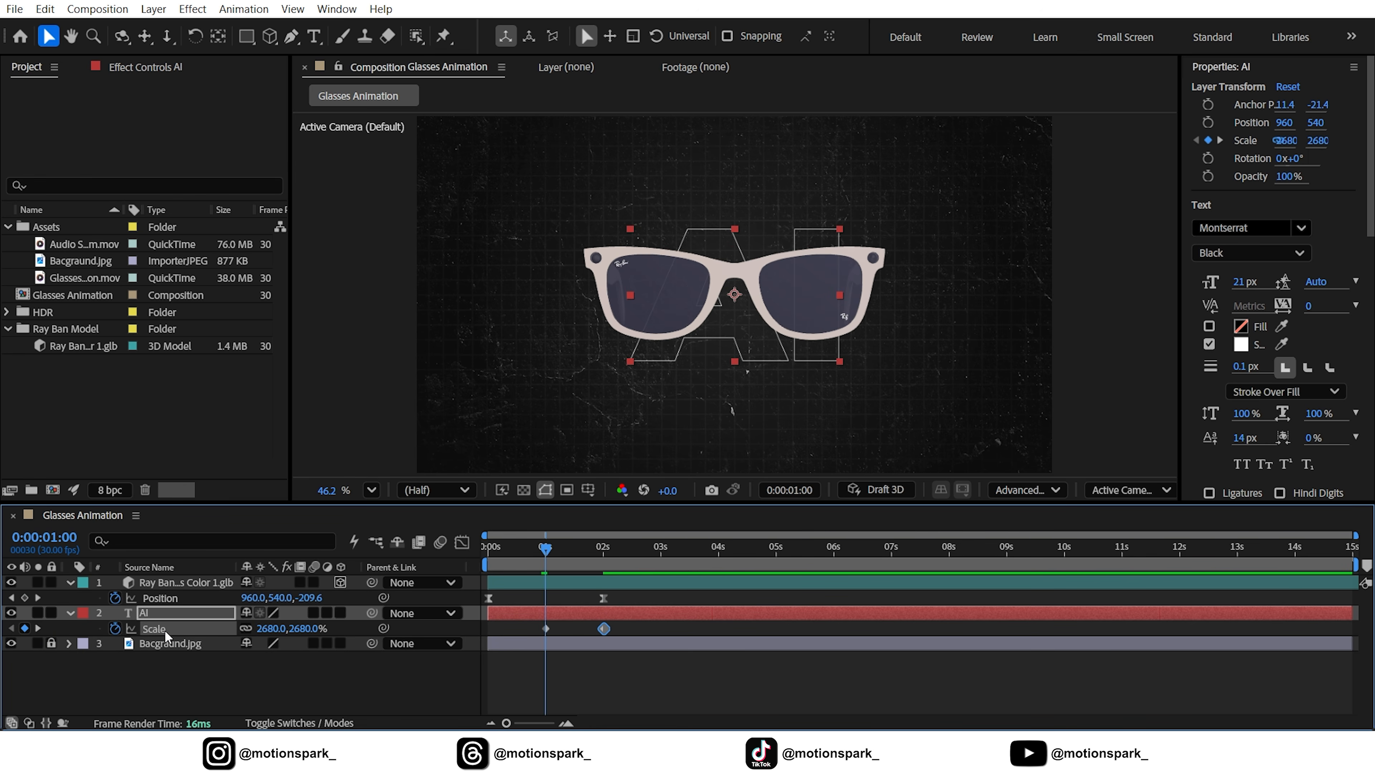
{"action": "key", "text": "shift+t"}
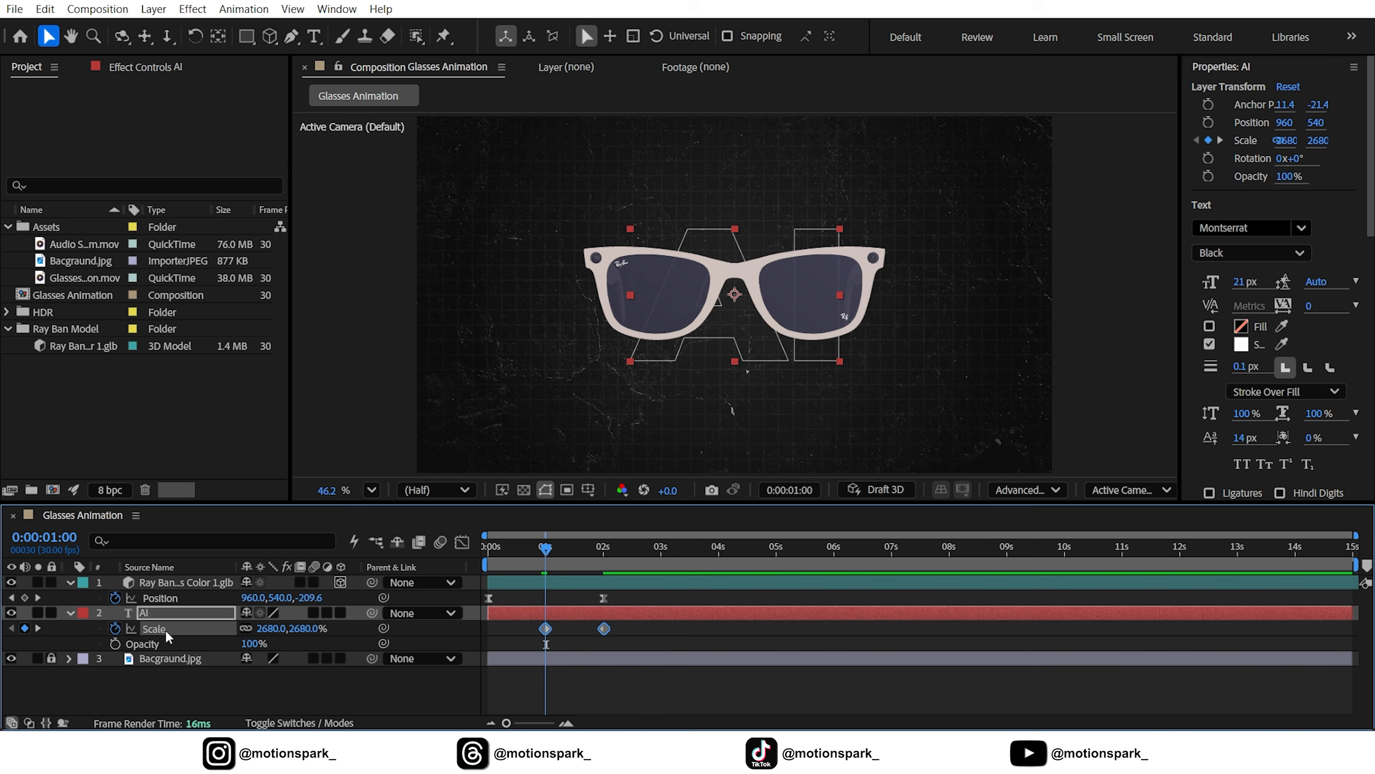
{"action": "left_click", "coordinate": [115, 643]}
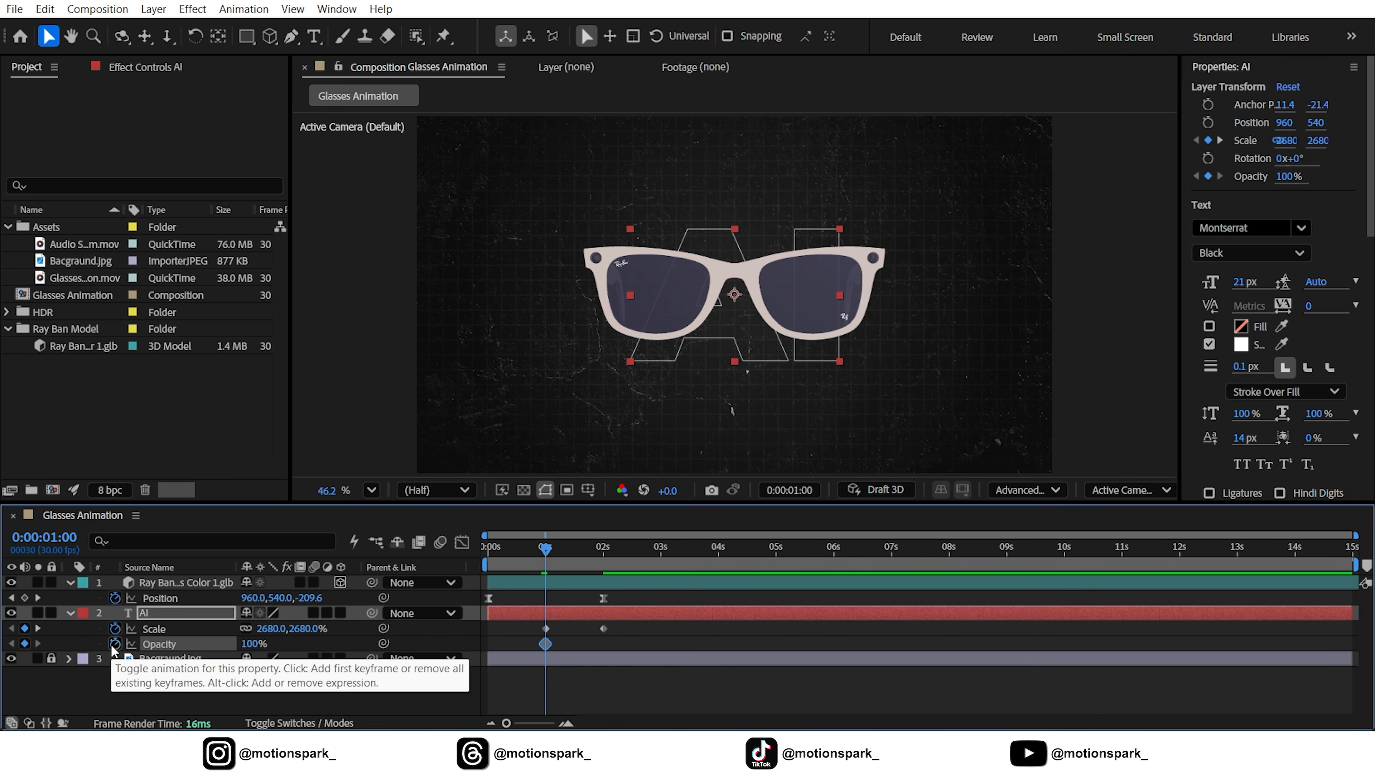
{"action": "key", "text": "shift+Page_Down"}
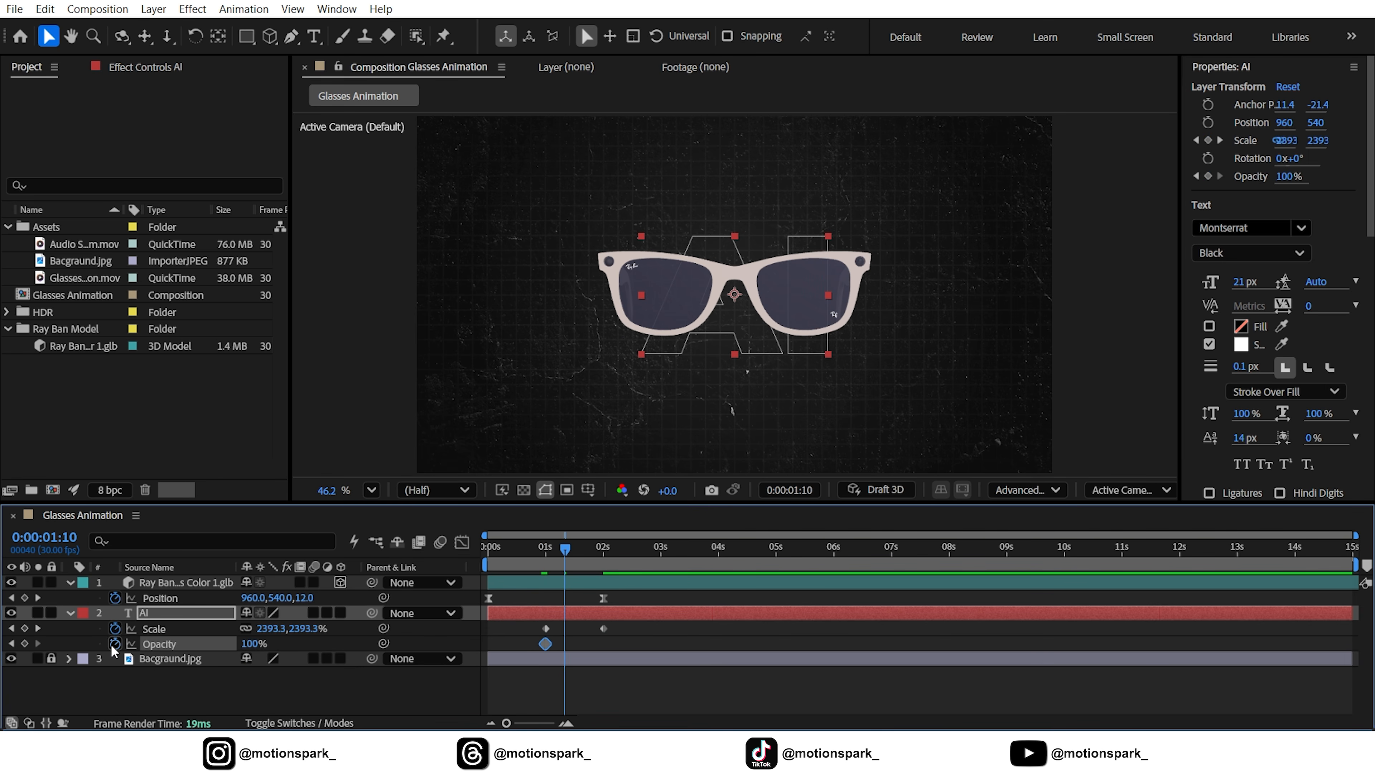
{"action": "left_click", "coordinate": [12, 643]}
{"action": "left_click_drag", "start_coordinate": [252, 645], "coordinate": [85, 666]}
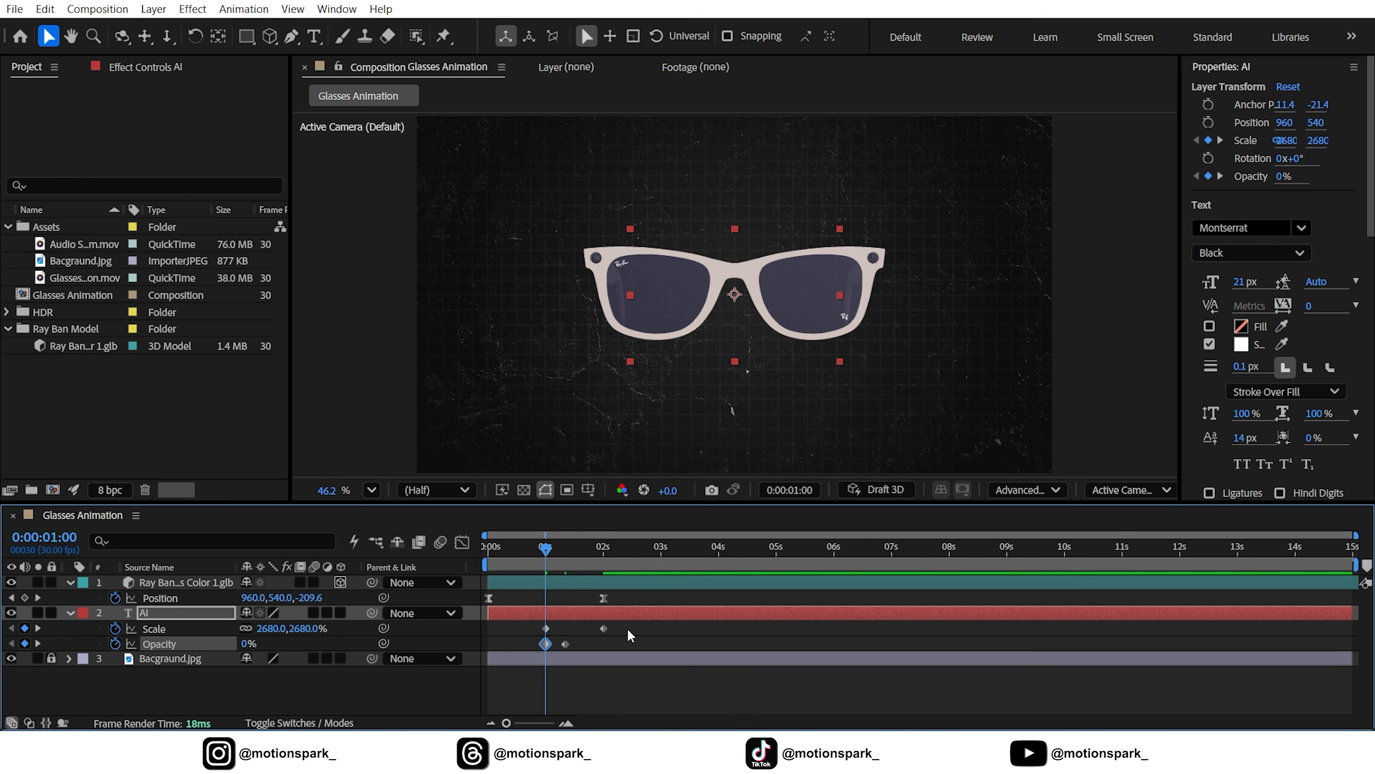
Apply Easy Ease to the AI text's scale and opacity keyframes and reshape the scale speed curve to slow down gradually.
{"action": "left_click_drag", "start_coordinate": [627, 628], "coordinate": [533, 654]}
{"action": "key", "text": "F9"}
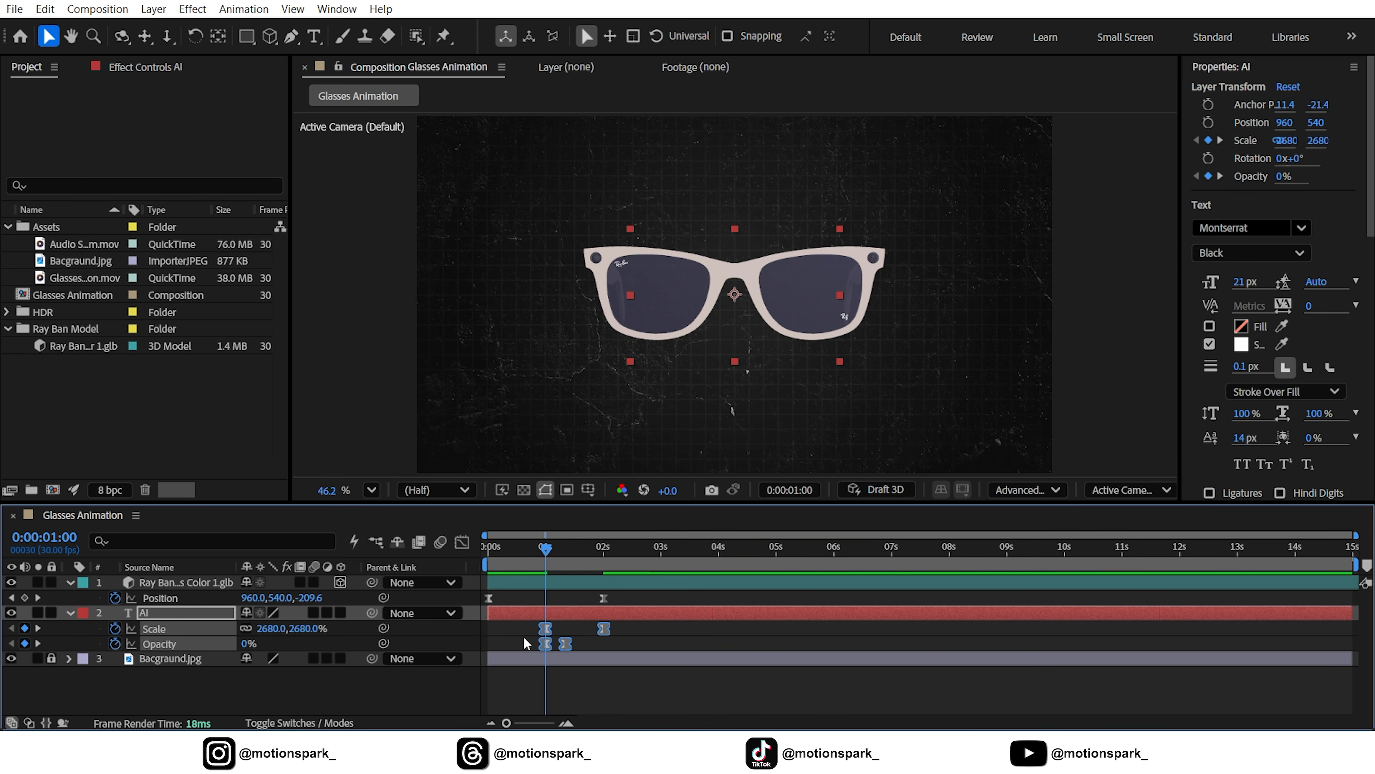
{"action": "left_click", "coordinate": [530, 611]}
{"action": "left_click_drag", "start_coordinate": [623, 623], "coordinate": [525, 630]}
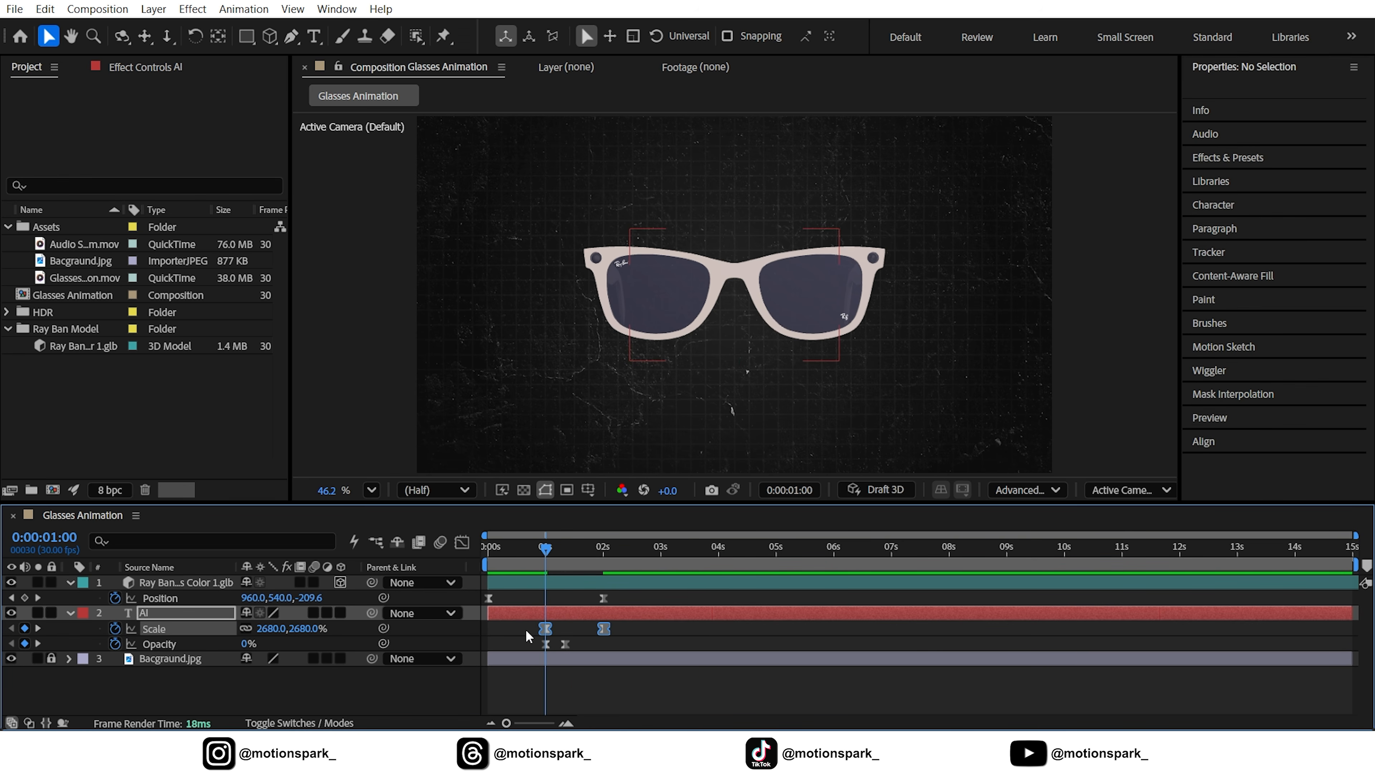
{"action": "left_click", "coordinate": [465, 541]}
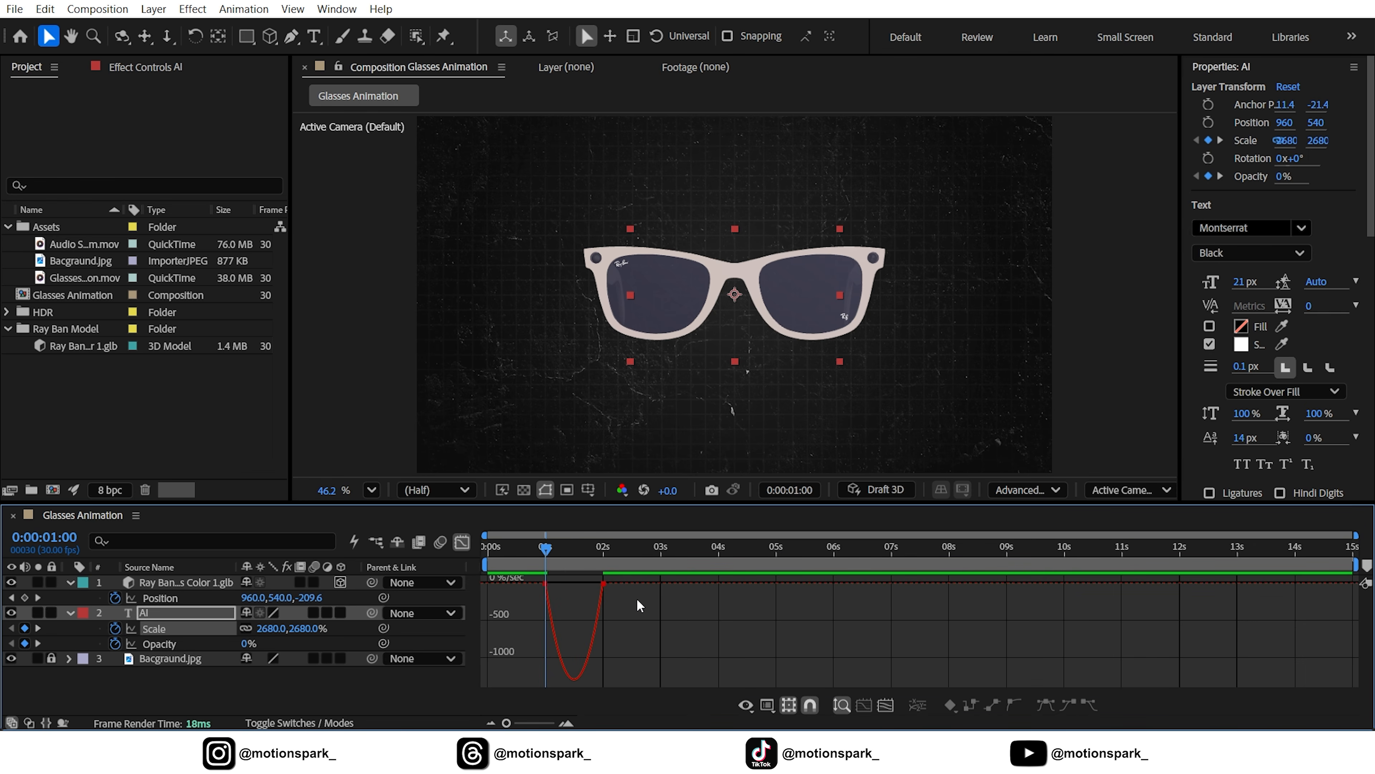
{"action": "left_click_drag", "start_coordinate": [637, 601], "coordinate": [599, 565]}
{"action": "key", "text": "space"}
{"action": "key", "text": "space"}
{"action": "left_click", "coordinate": [462, 542]}
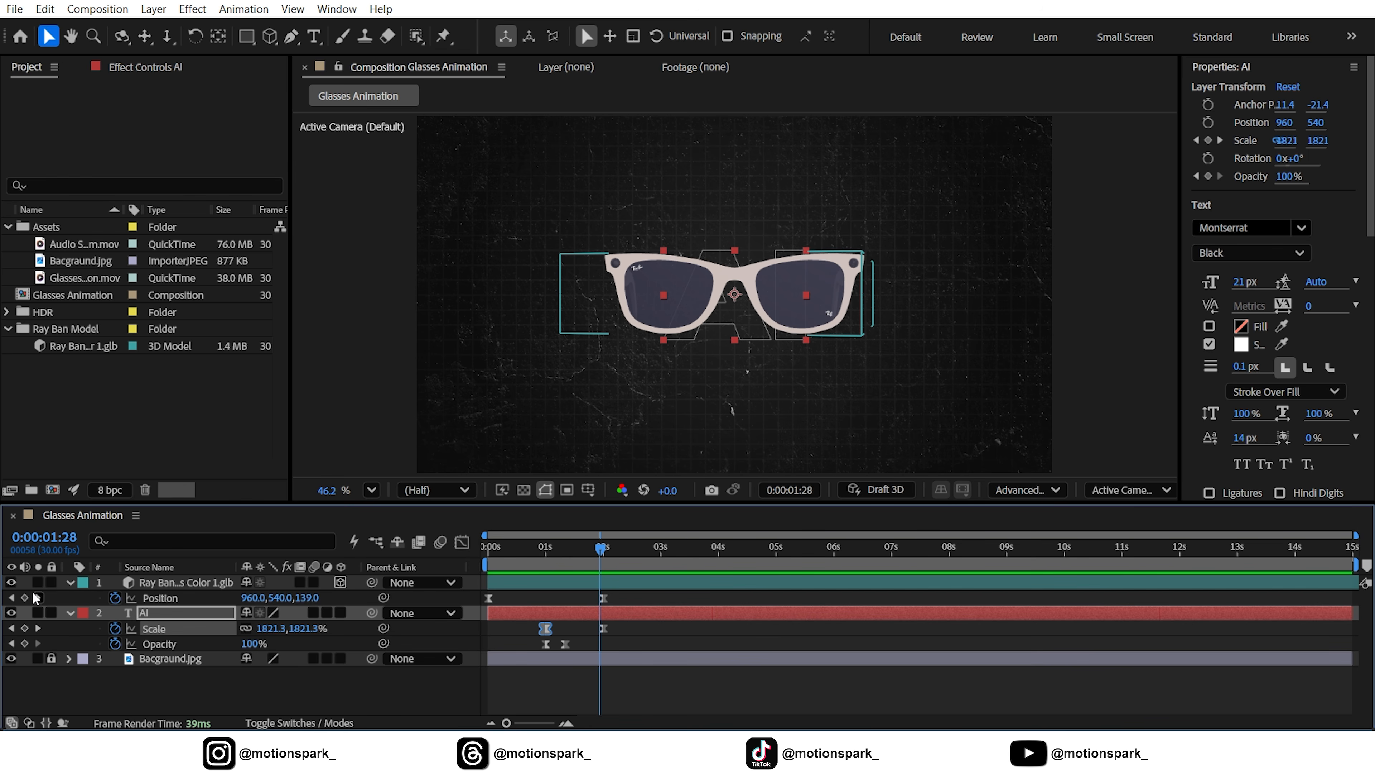
Split the AI text layer at 0:00:02:00, where the glasses' position animation ends.
{"action": "left_click", "coordinate": [37, 597]}
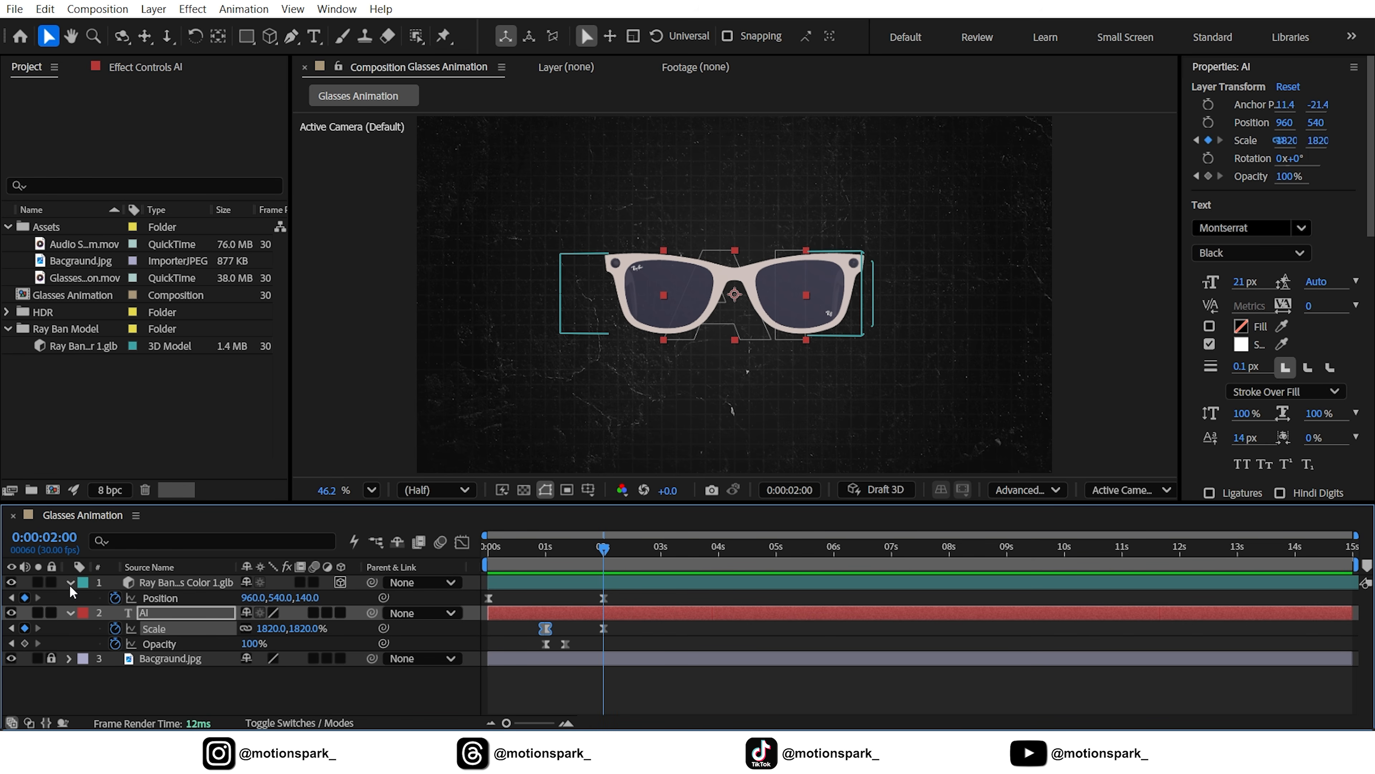
{"action": "left_click", "coordinate": [70, 583]}
{"action": "left_click", "coordinate": [69, 596]}
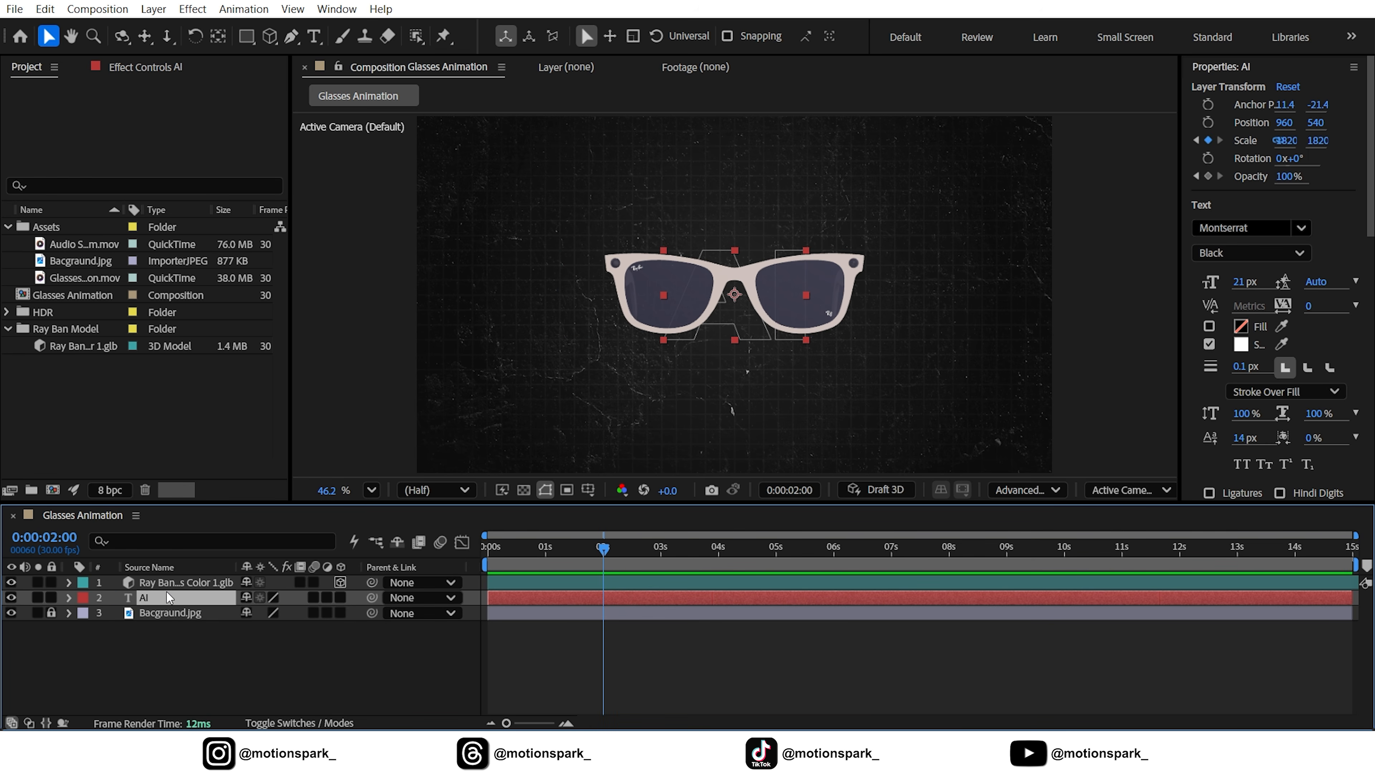
{"action": "left_click", "coordinate": [45, 9]}
{"action": "left_click", "coordinate": [88, 332]}
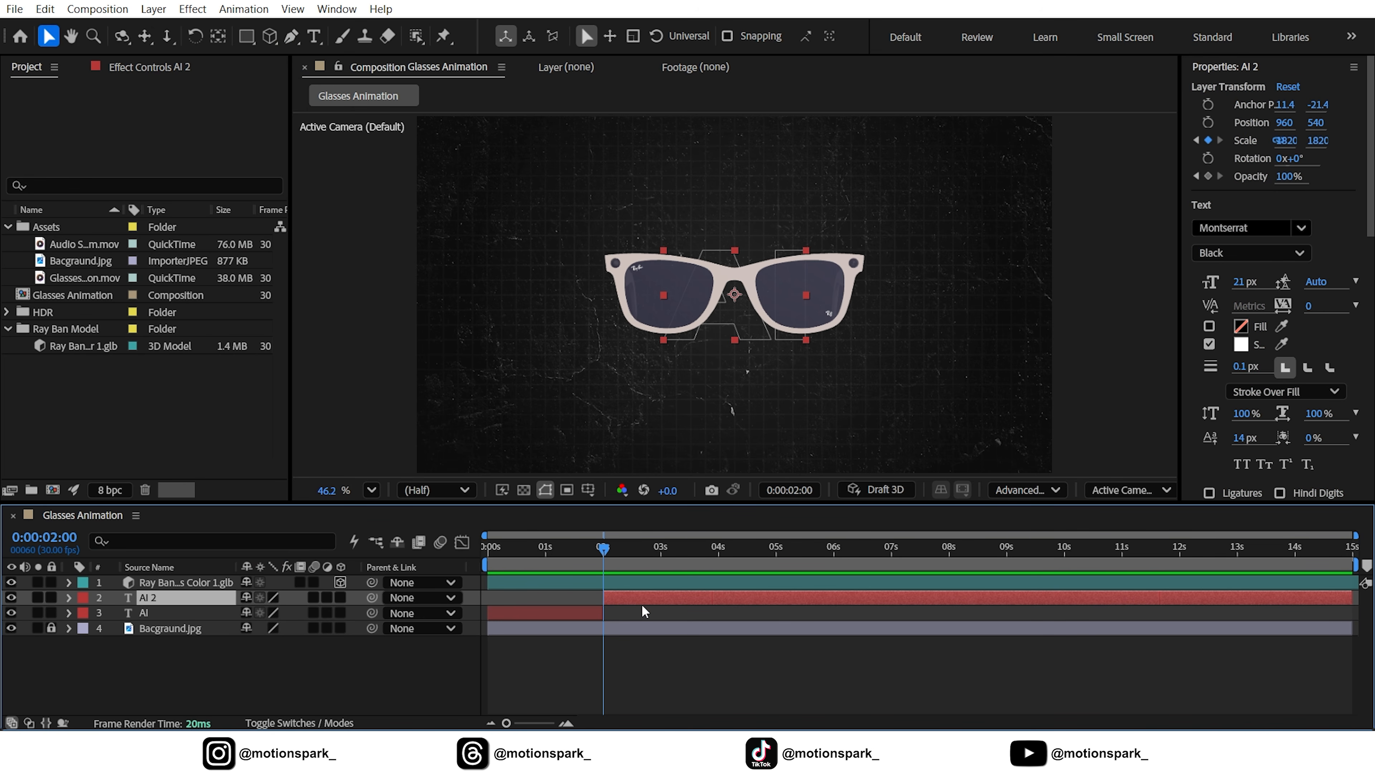
Change the second part of the split AI text to a solid white fill without a stroke.
{"action": "key", "text": "ctrl+t"}
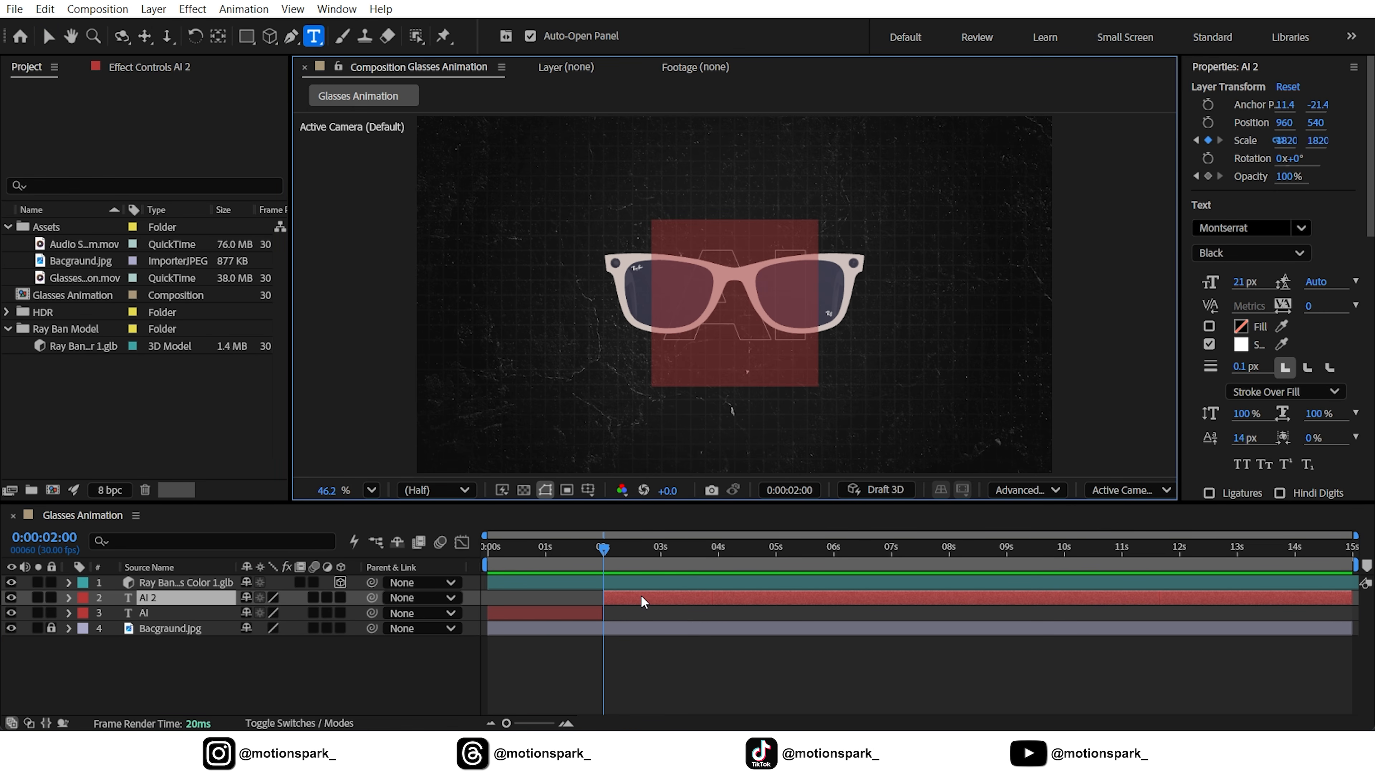
{"action": "left_click", "coordinate": [1209, 325]}
{"action": "left_click", "coordinate": [1209, 344]}
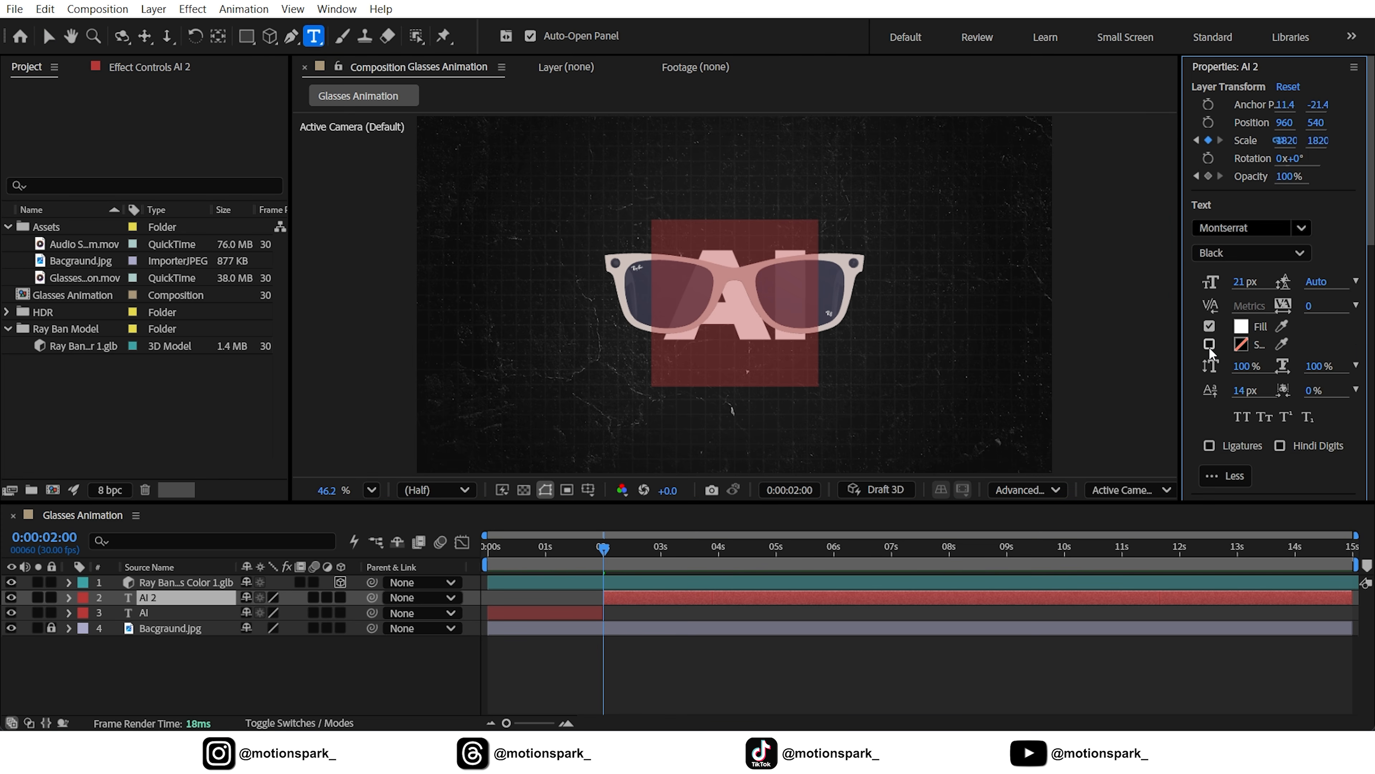
{"action": "left_click", "coordinate": [54, 36]}
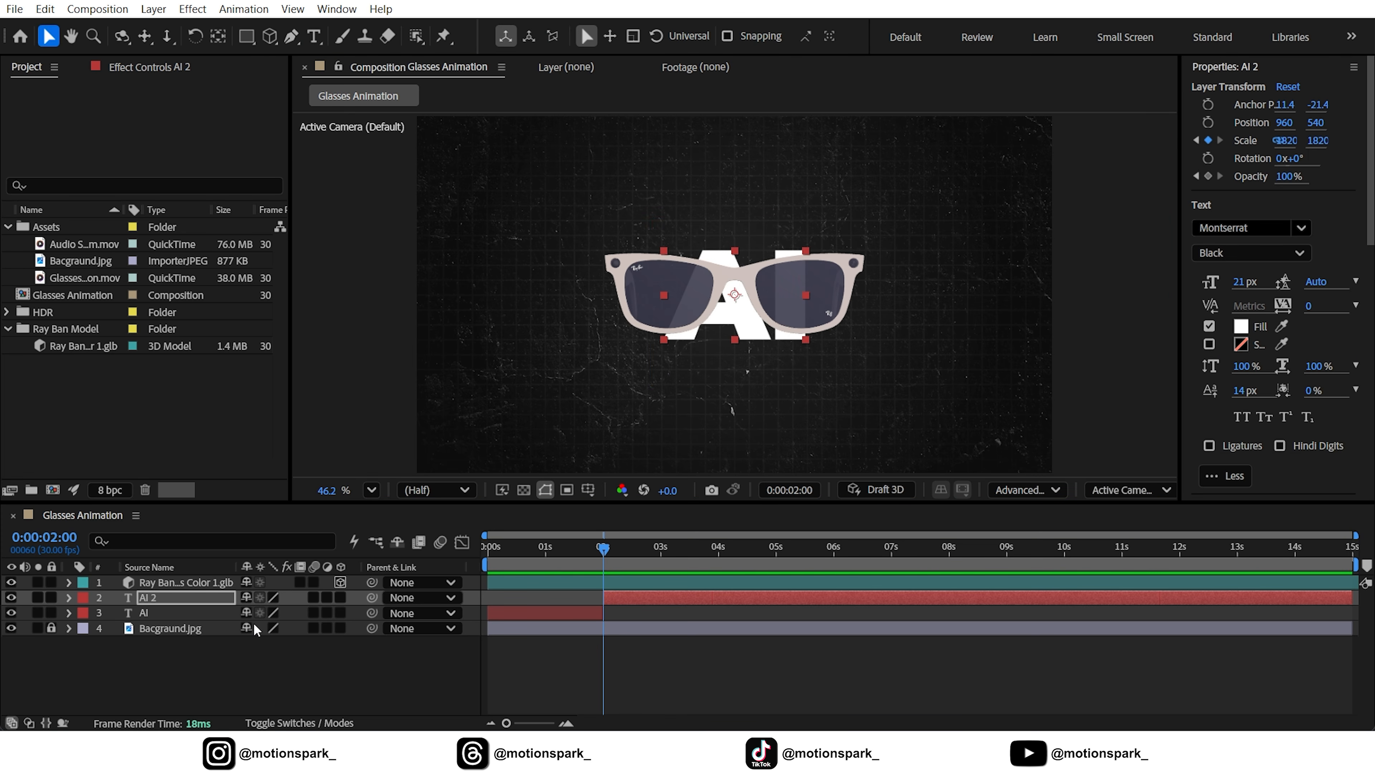
Replace the AI 2 layer's scale keyframes with growth from 1820% at 0:00:02:00 to 3240% at 0:00:03:00.
{"action": "left_click", "coordinate": [165, 598]}
{"action": "key", "text": "s"}
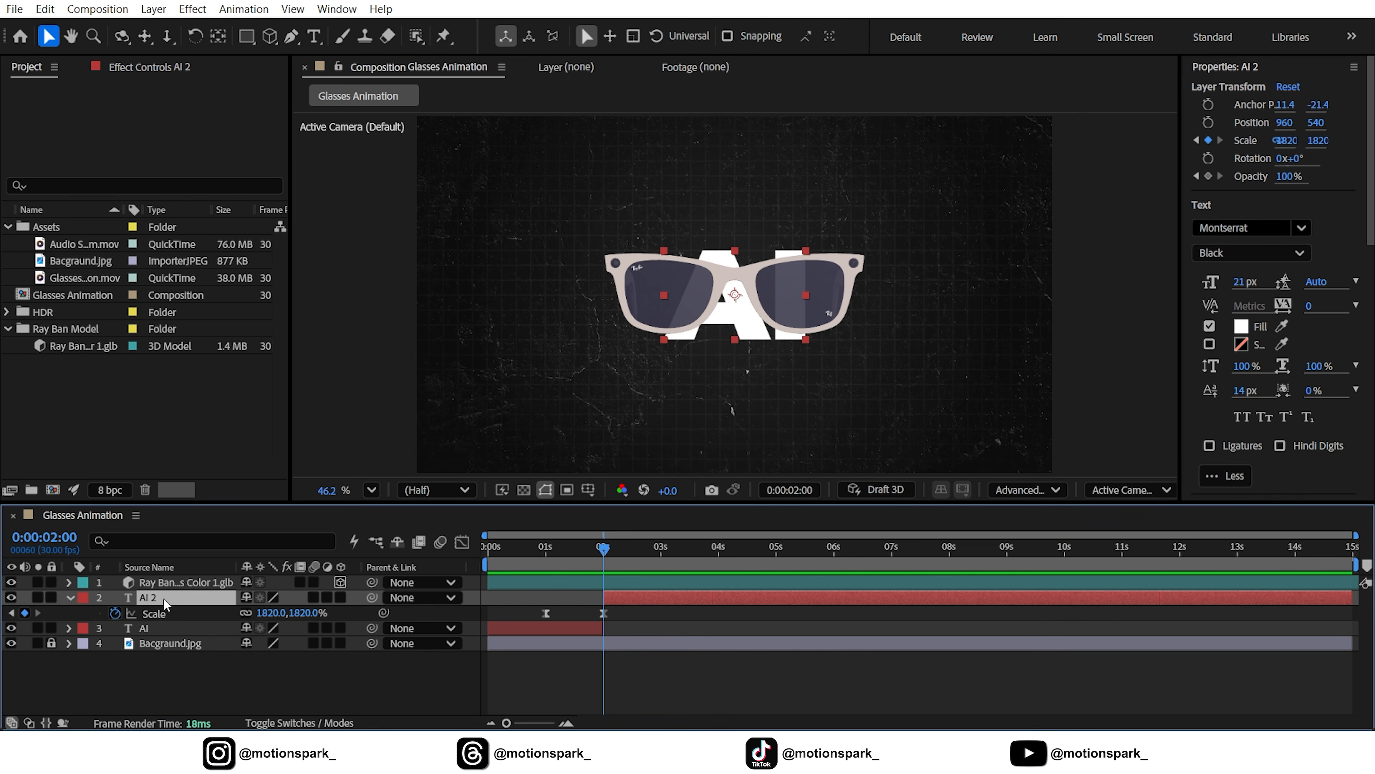
{"action": "left_click", "coordinate": [115, 613]}
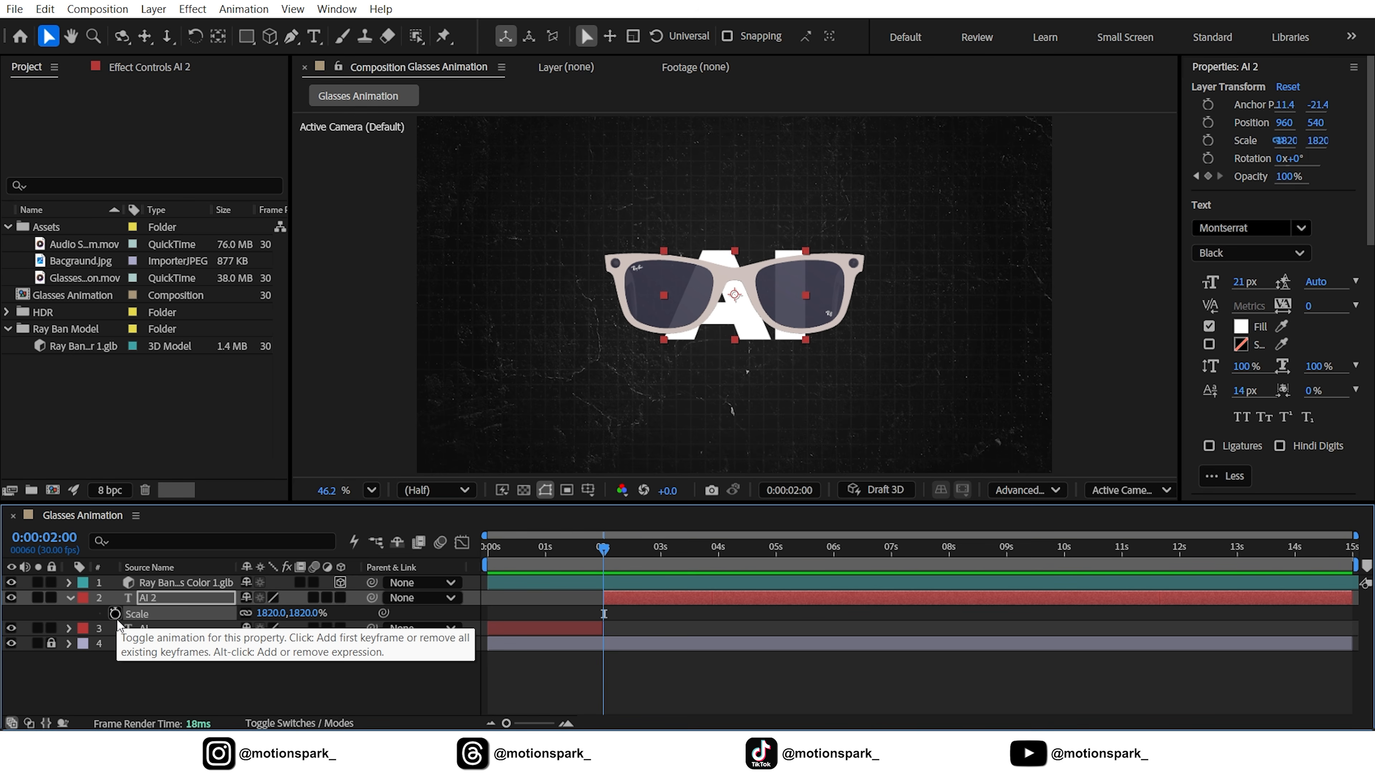
{"action": "left_click", "coordinate": [117, 620]}
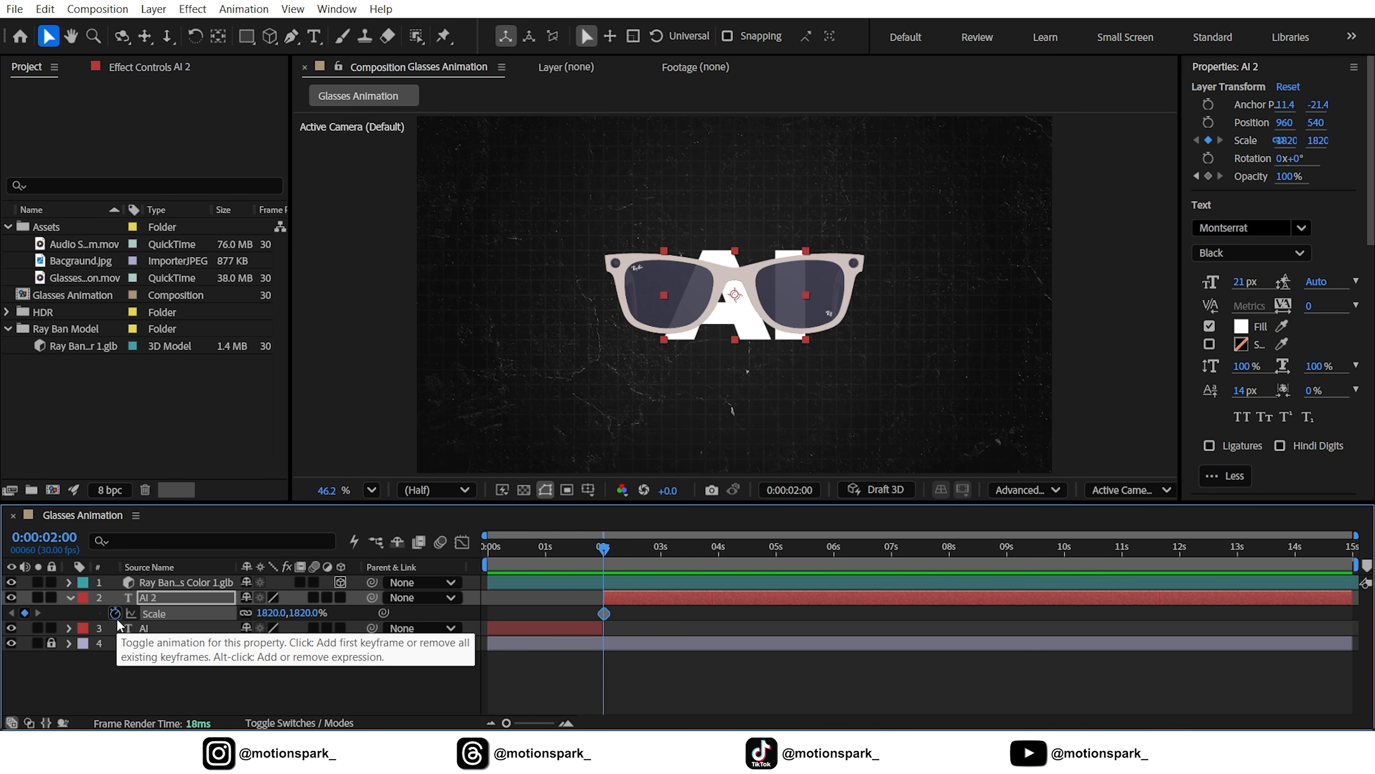
{"action": "key", "text": "shift+Page_Down"}
{"action": "key", "text": "shift+Page_Down"}
{"action": "key", "text": "shift+Page_Down"}
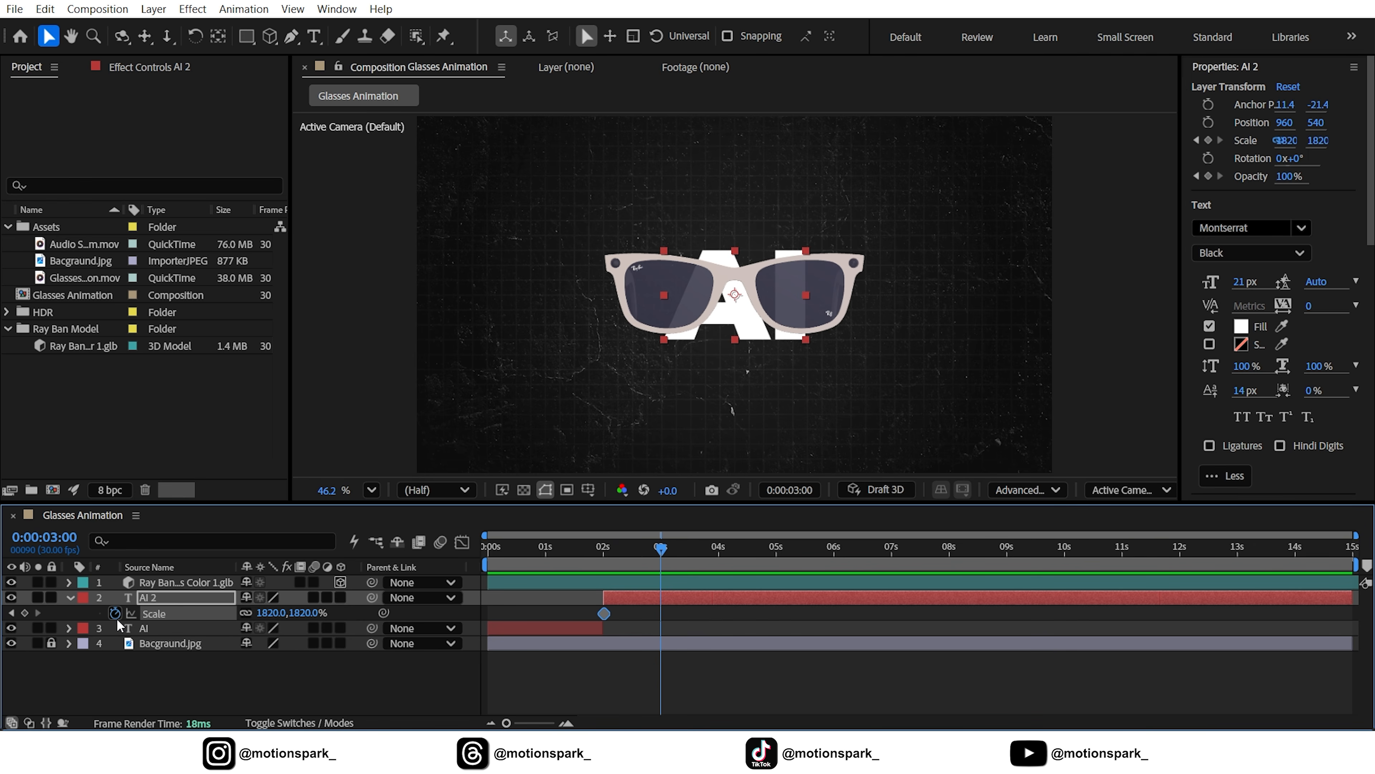
{"action": "left_click_drag", "start_coordinate": [309, 613], "coordinate": [429, 617]}
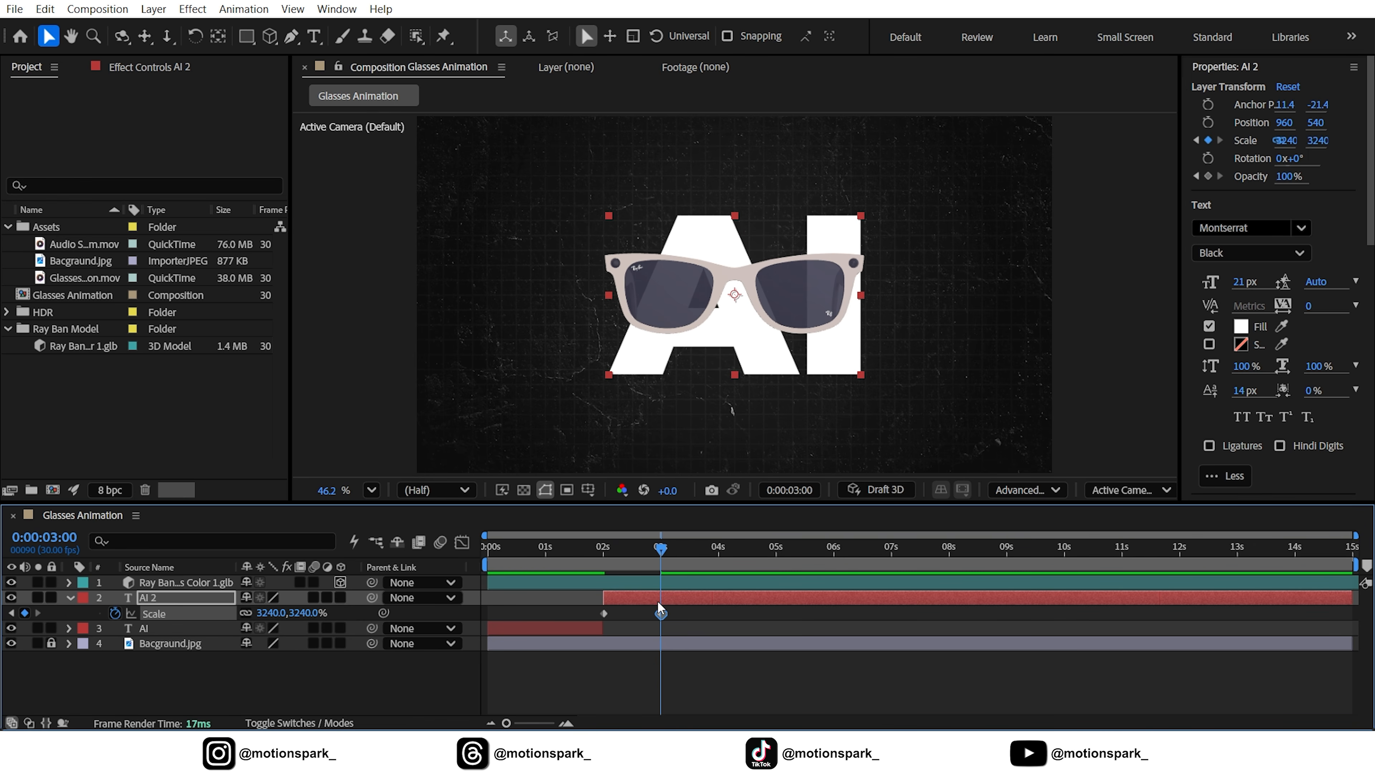
Apply Easy Ease to the AI 2 scale keyframes and reshape their speed curve for a fast start and slow finish.
{"action": "left_click_drag", "start_coordinate": [677, 619], "coordinate": [594, 610]}
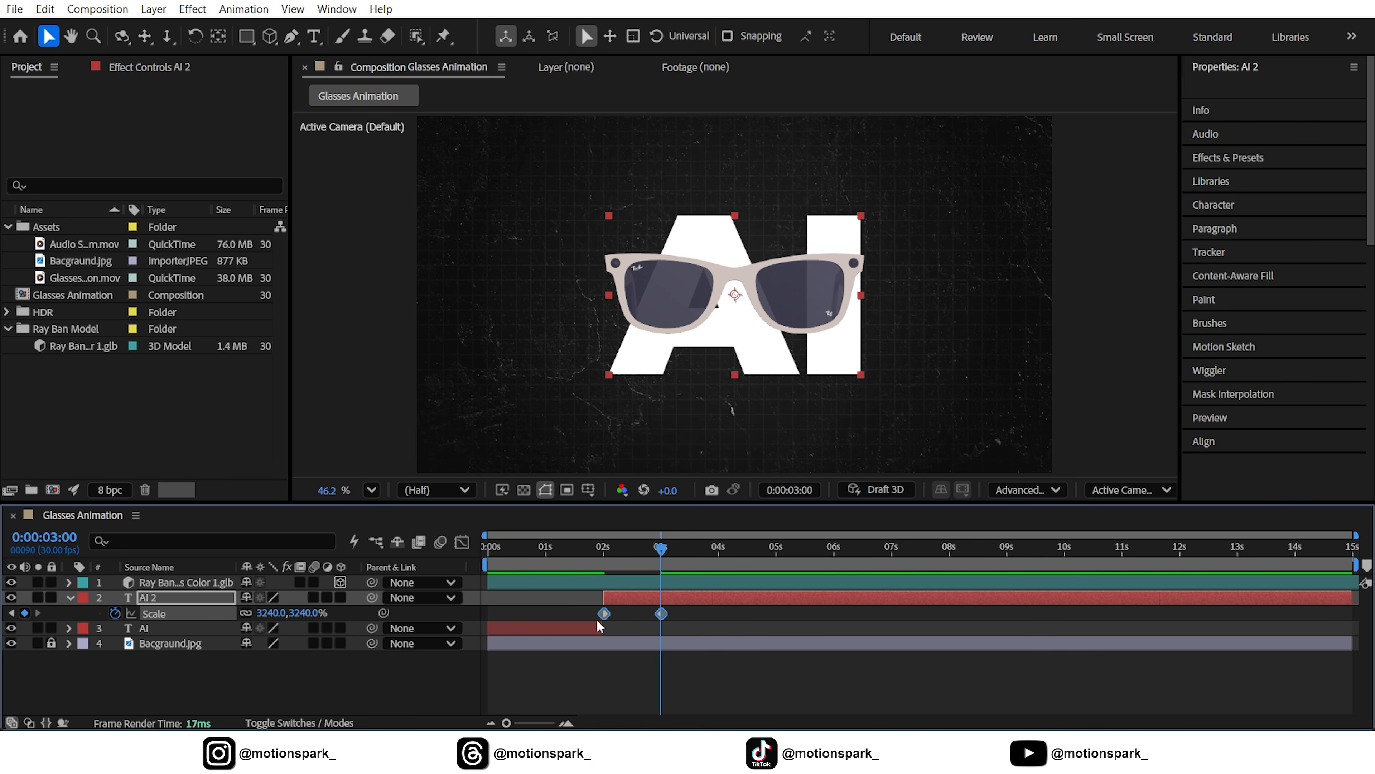
{"action": "key", "text": "F9"}
{"action": "left_click", "coordinate": [462, 542]}
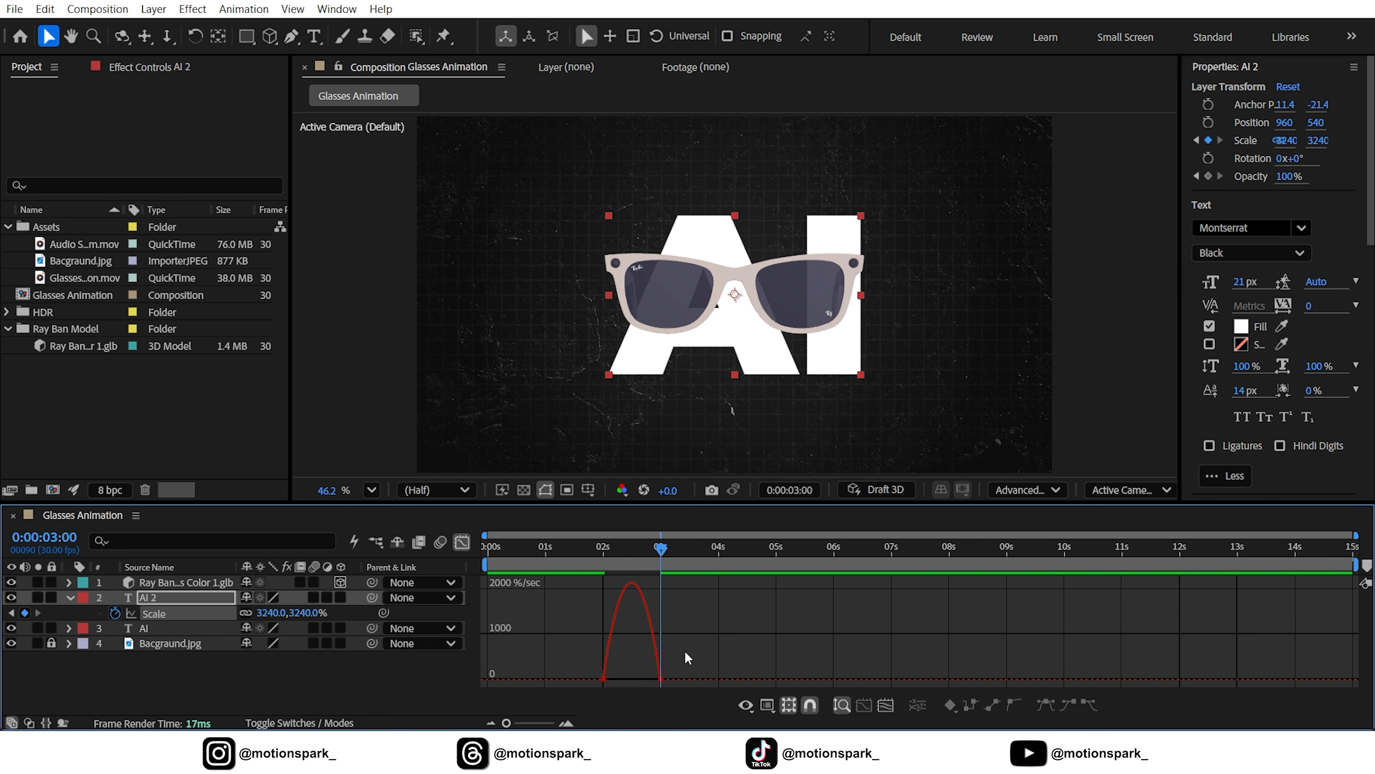
{"action": "left_click_drag", "start_coordinate": [650, 679], "coordinate": [608, 680]}
{"action": "mouse_move", "coordinate": [610, 547]}
{"action": "left_mouse_down"}
{"action": "mouse_move", "coordinate": [578, 553]}
{"action": "mouse_move", "coordinate": [652, 563]}
{"action": "mouse_move", "coordinate": [608, 554]}
{"action": "left_mouse_up"}
{"action": "left_click", "coordinate": [462, 542]}
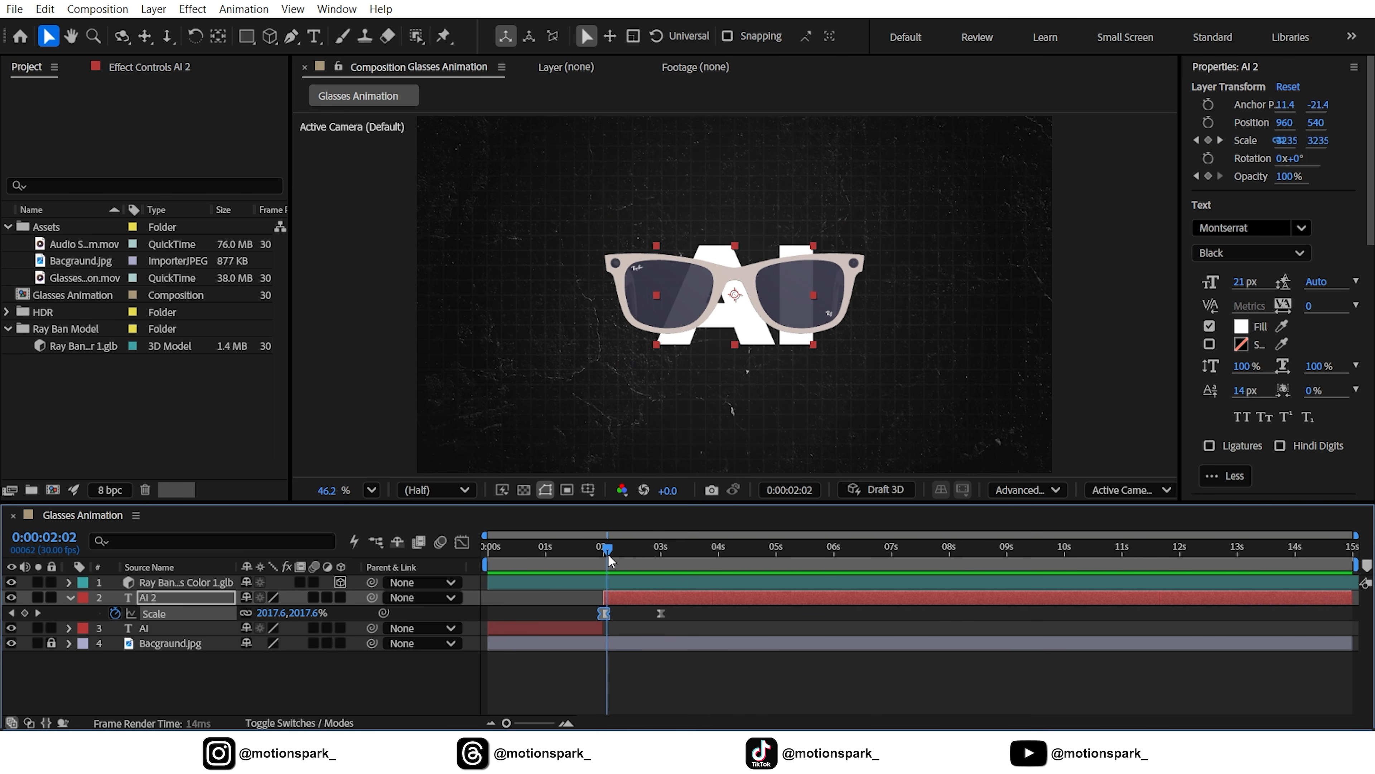
Clear the AI 2 layer's inherited opacity keyframes and set a new 100% opacity keyframe at 0:00:02:00.
{"action": "left_click", "coordinate": [12, 613]}
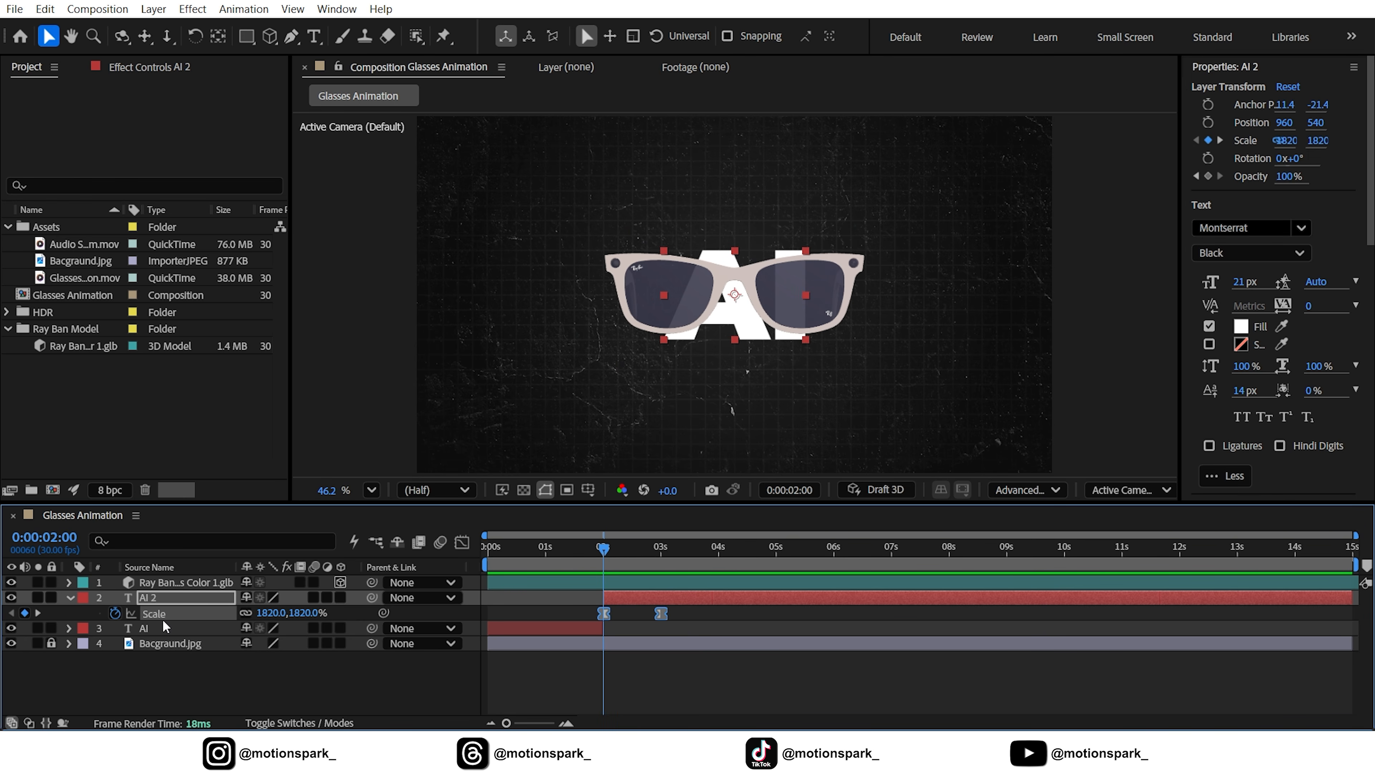
{"action": "key", "text": "shift+t"}
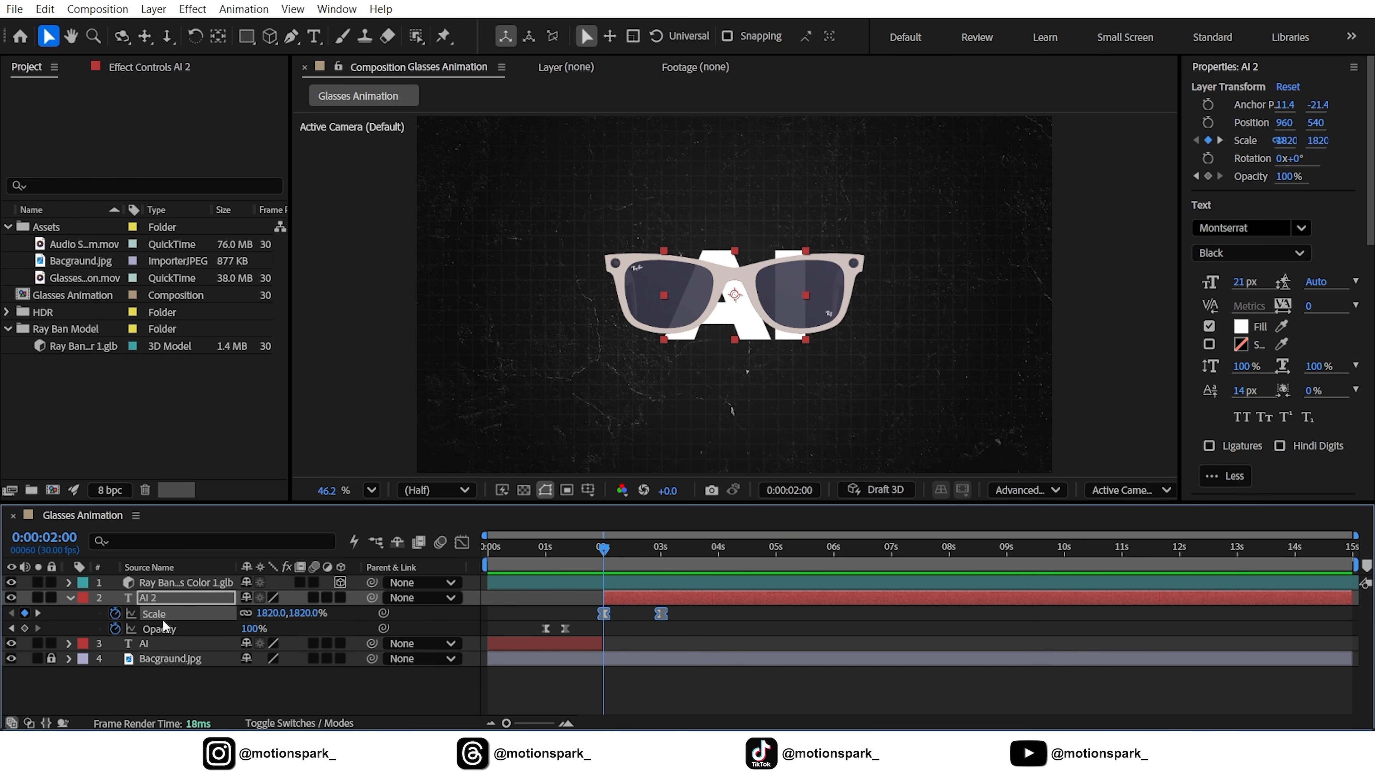
{"action": "left_click", "coordinate": [115, 628]}
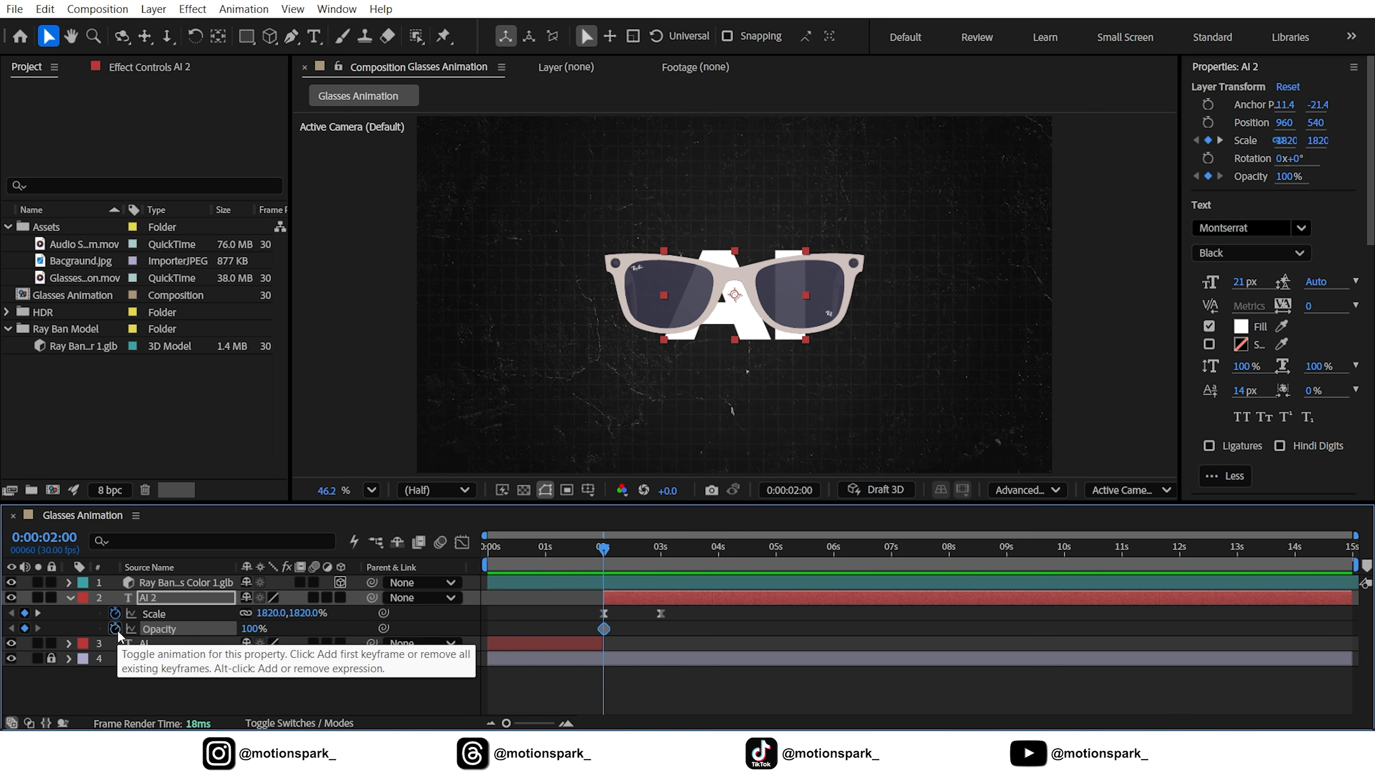
Add 100% opacity keyframes to the AI 2 layer every three frames from 0:00:02:03 to 0:00:02:18.
{"action": "key", "text": "Page_Down"}
{"action": "key", "text": "Page_Down"}
{"action": "key", "text": "Page_Down"}
{"action": "key", "text": "Page_Down"}
{"action": "key", "text": "Page_Down"}
{"action": "key", "text": "Page_Down"}
{"action": "left_click", "coordinate": [24, 628]}
{"action": "key", "text": "Page_Down"}
{"action": "key", "text": "Page_Down"}
{"action": "key", "text": "Page_Down"}
{"action": "left_click", "coordinate": [27, 630]}
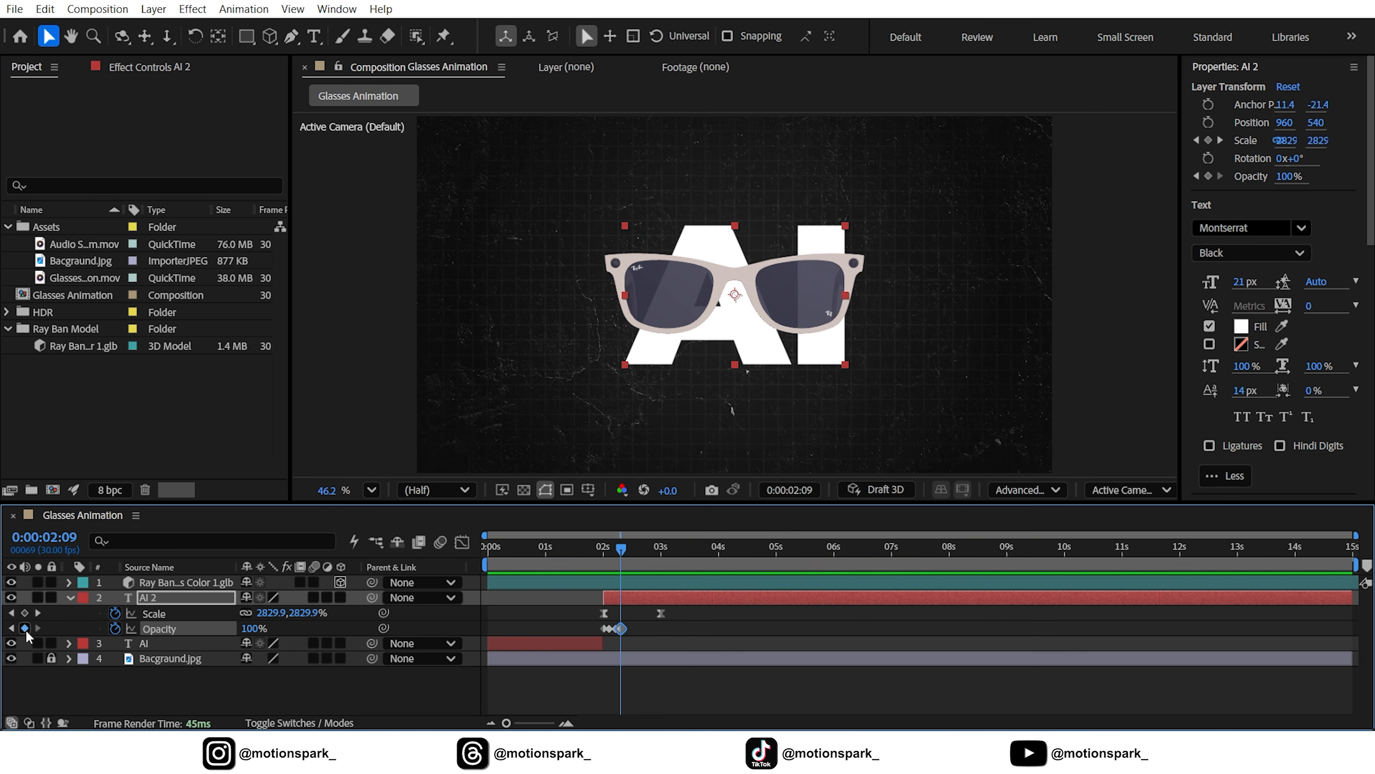
{"action": "key", "text": "Page_Down"}
{"action": "key", "text": "Page_Down"}
{"action": "key", "text": "Page_Down"}
{"action": "left_click", "coordinate": [26, 630]}
{"action": "key", "text": "Page_Down"}
{"action": "key", "text": "Page_Down"}
{"action": "key", "text": "Page_Down"}
{"action": "left_click", "coordinate": [26, 630]}
{"action": "key", "text": "Page_Down"}
{"action": "key", "text": "Page_Down"}
{"action": "key", "text": "Page_Down"}
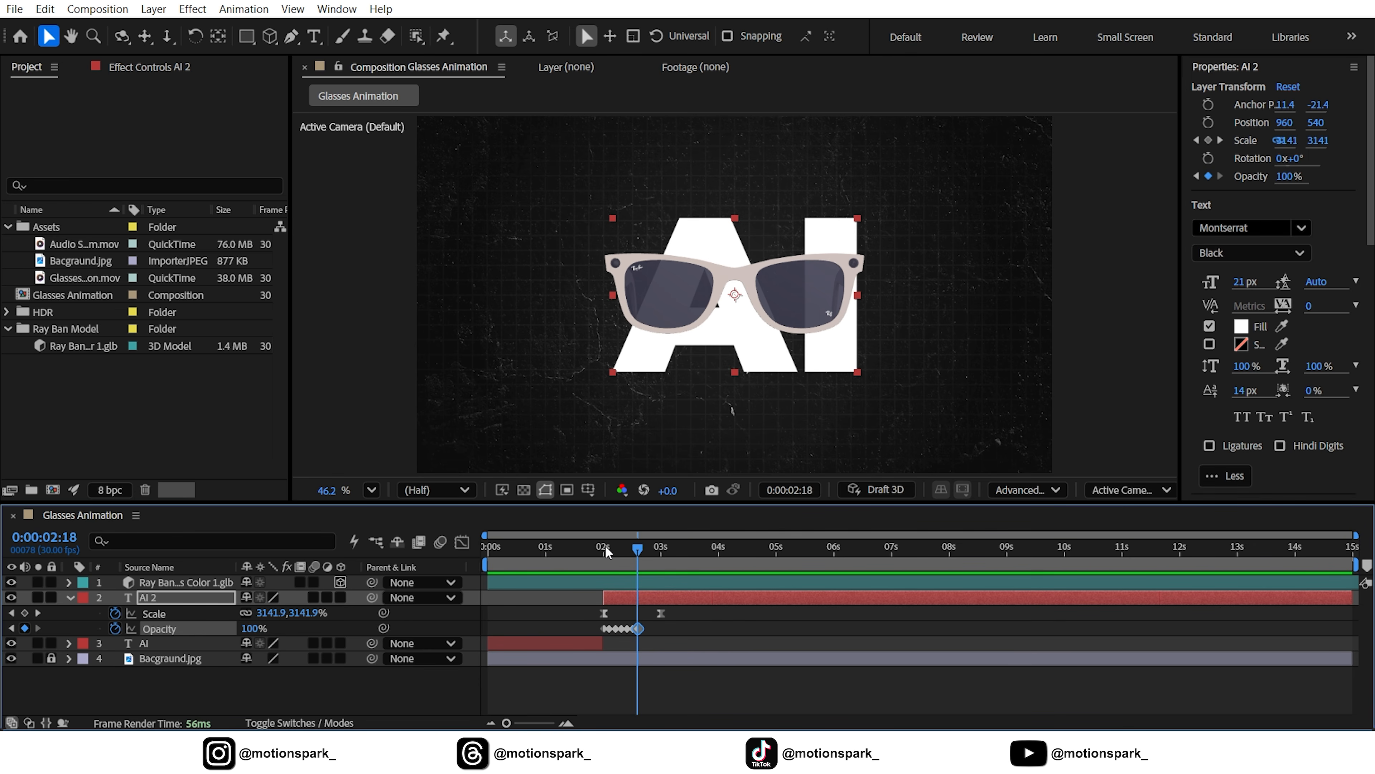
Set the AI 2 layer's opacity keyframes at 0:00:02:03, 0:00:02:09 and 0:00:02:15 to 0%.
{"action": "left_click", "coordinate": [602, 546]}
{"action": "left_click_drag", "start_coordinate": [507, 723], "coordinate": [547, 723]}
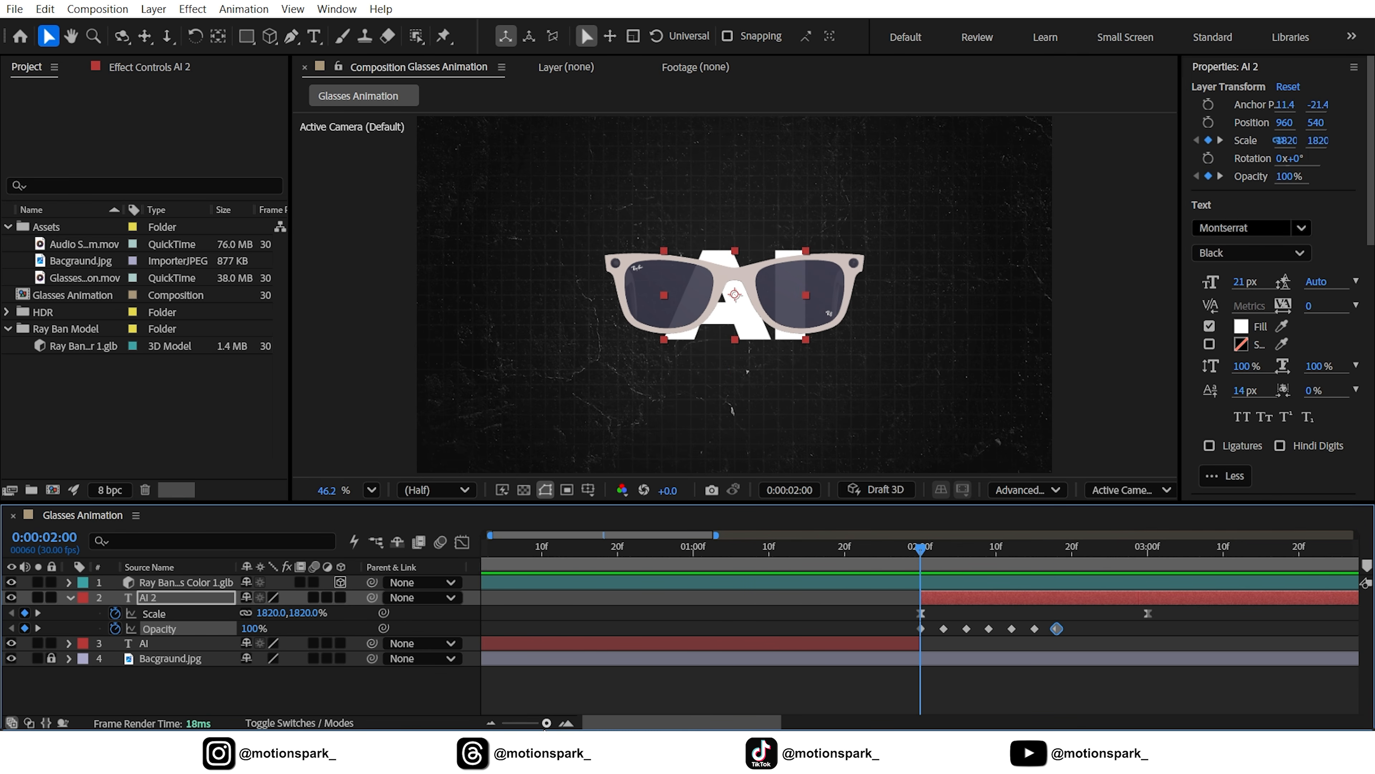
{"action": "left_click", "coordinate": [37, 628]}
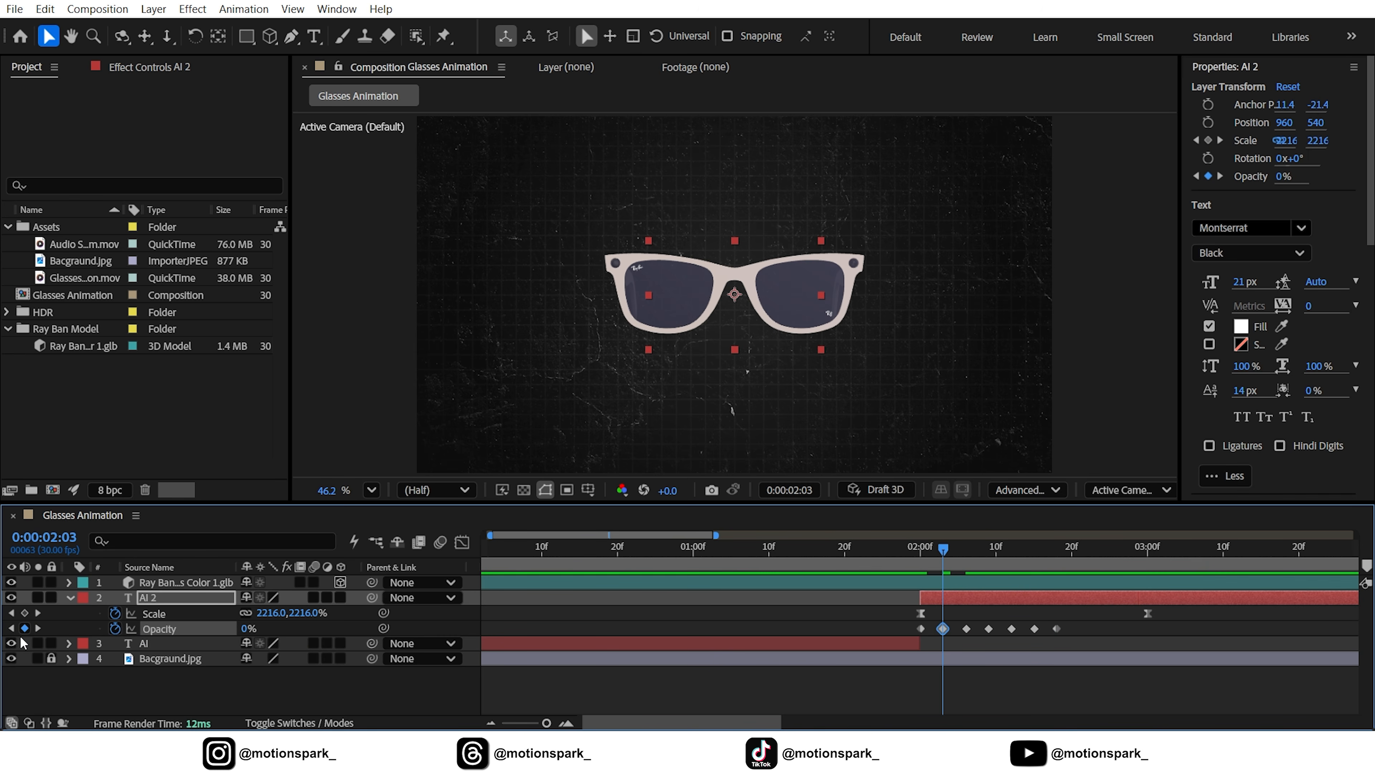
{"action": "left_click", "coordinate": [37, 628]}
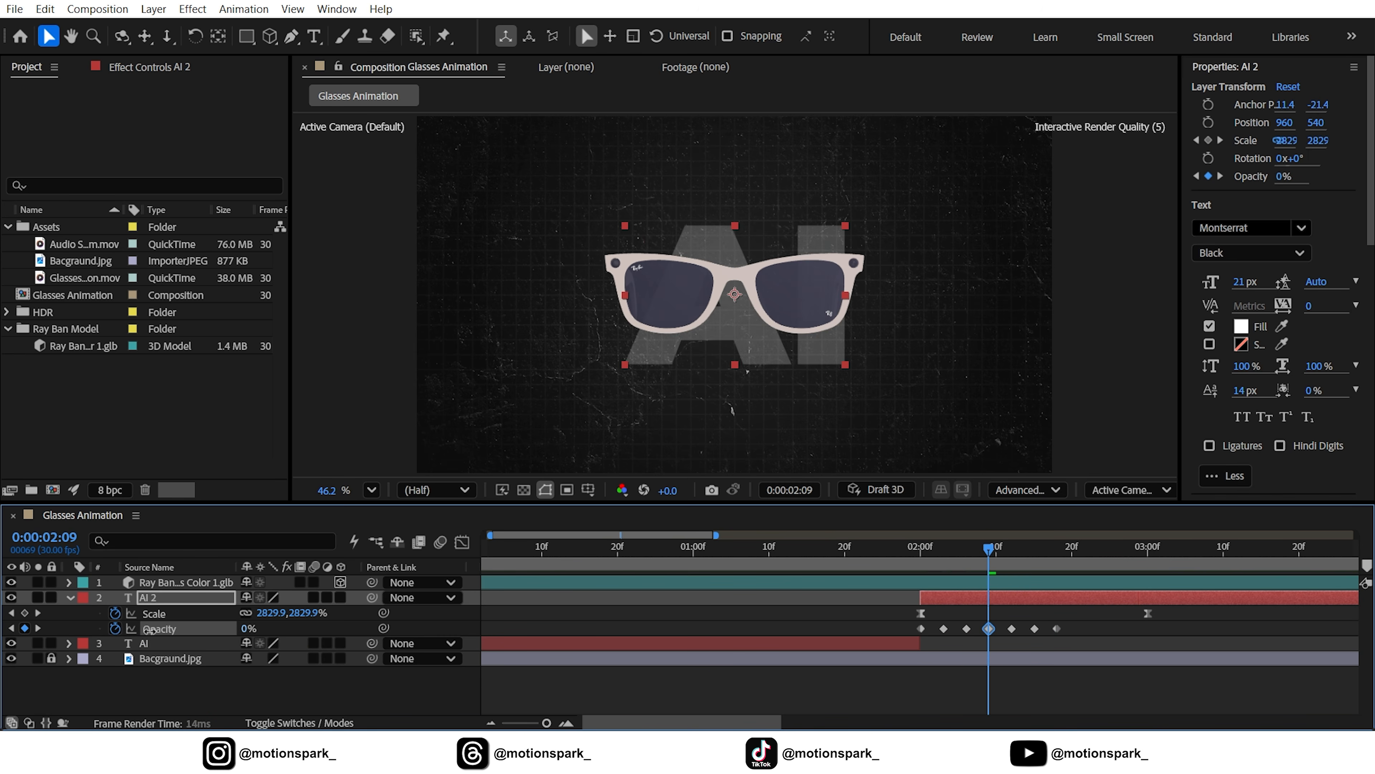
{"action": "left_click", "coordinate": [38, 628]}
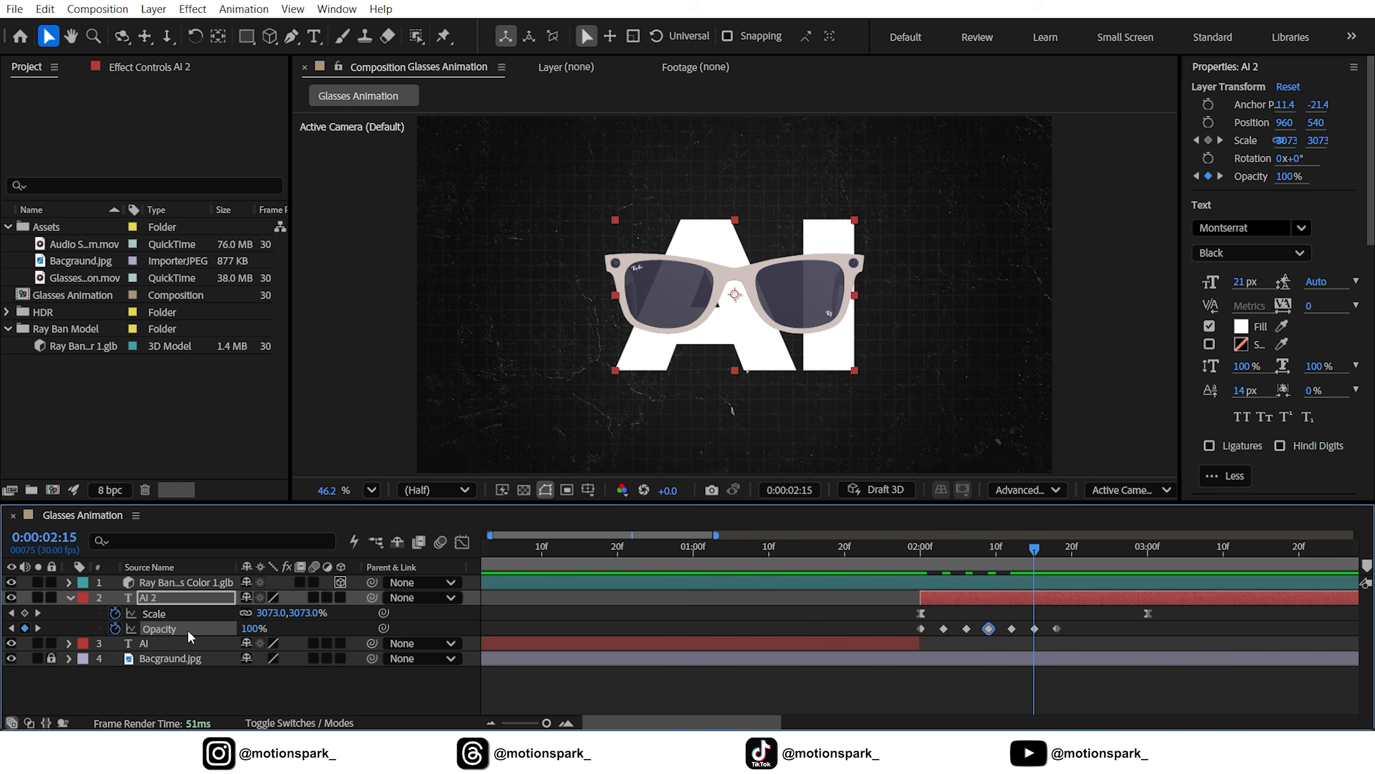
{"action": "left_click", "coordinate": [38, 629]}
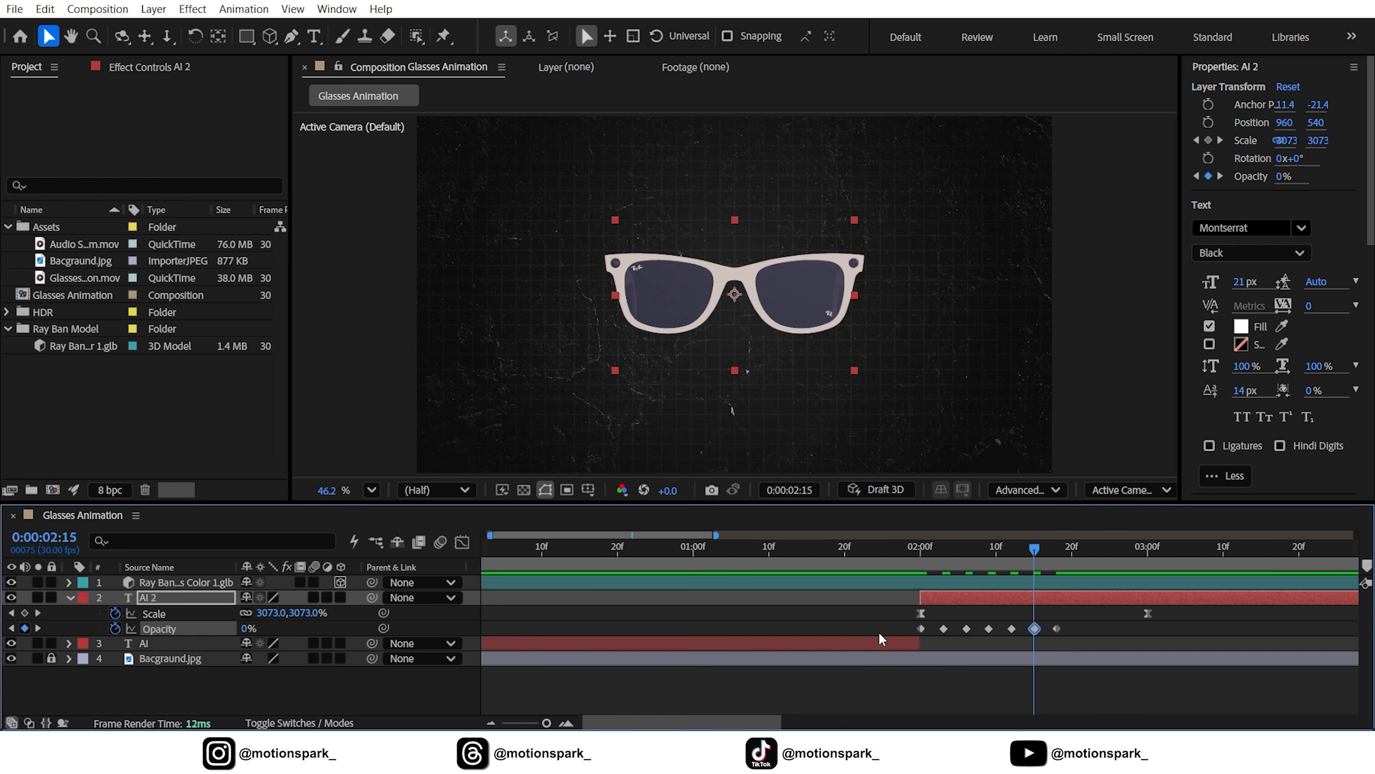
Convert all of the AI 2 layer's opacity keyframes to hold keyframes and check the flicker from 0:00:02:15 onward.
{"action": "left_click_drag", "start_coordinate": [1079, 637], "coordinate": [921, 642]}
{"action": "right_click", "coordinate": [922, 635]}
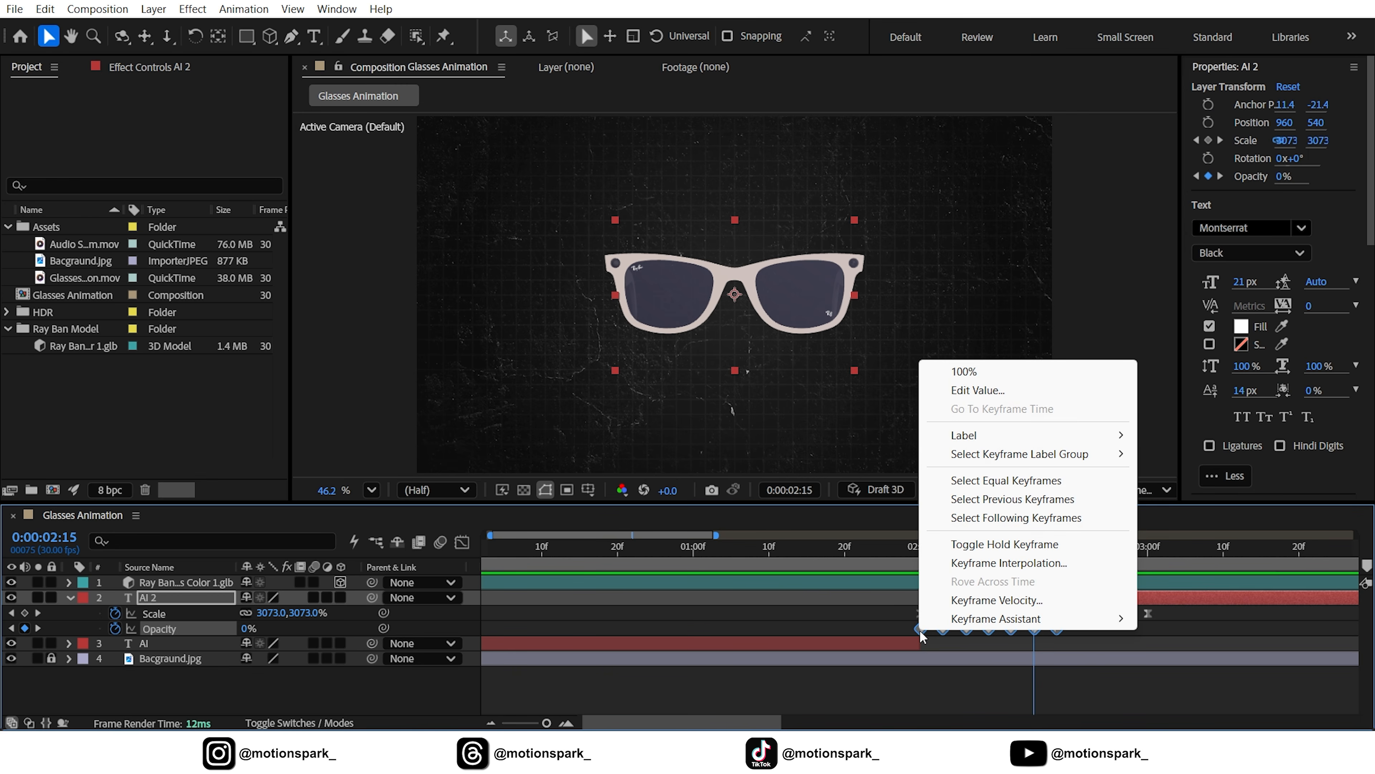
{"action": "left_click", "coordinate": [1005, 544]}
{"action": "left_click_drag", "start_coordinate": [547, 723], "coordinate": [460, 729]}
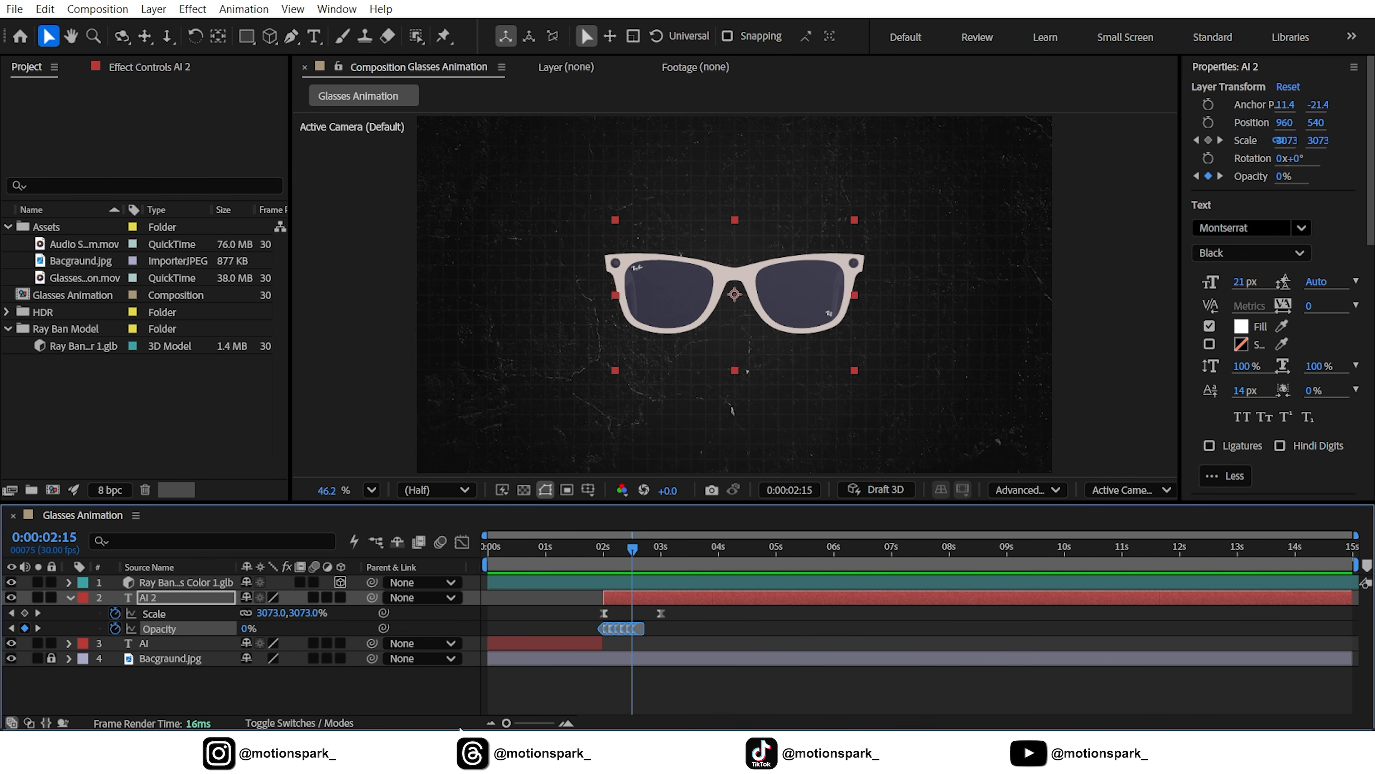
{"action": "left_click_drag", "start_coordinate": [629, 548], "coordinate": [658, 557]}
{"action": "left_click", "coordinate": [605, 551]}
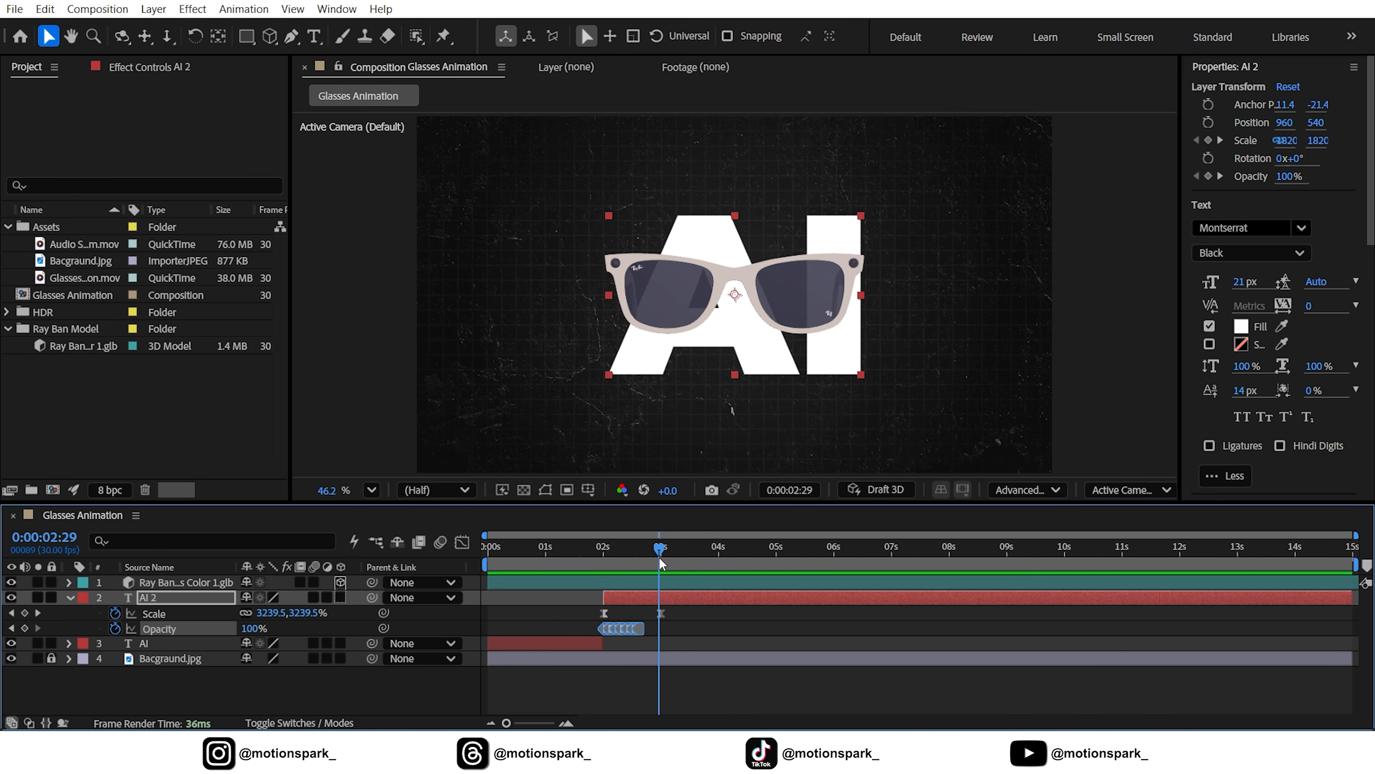
Collapse the AI 2 layer and, with the playhead at 0:00:03:00, add a text layer reading GLASSES.
{"action": "left_click", "coordinate": [35, 614]}
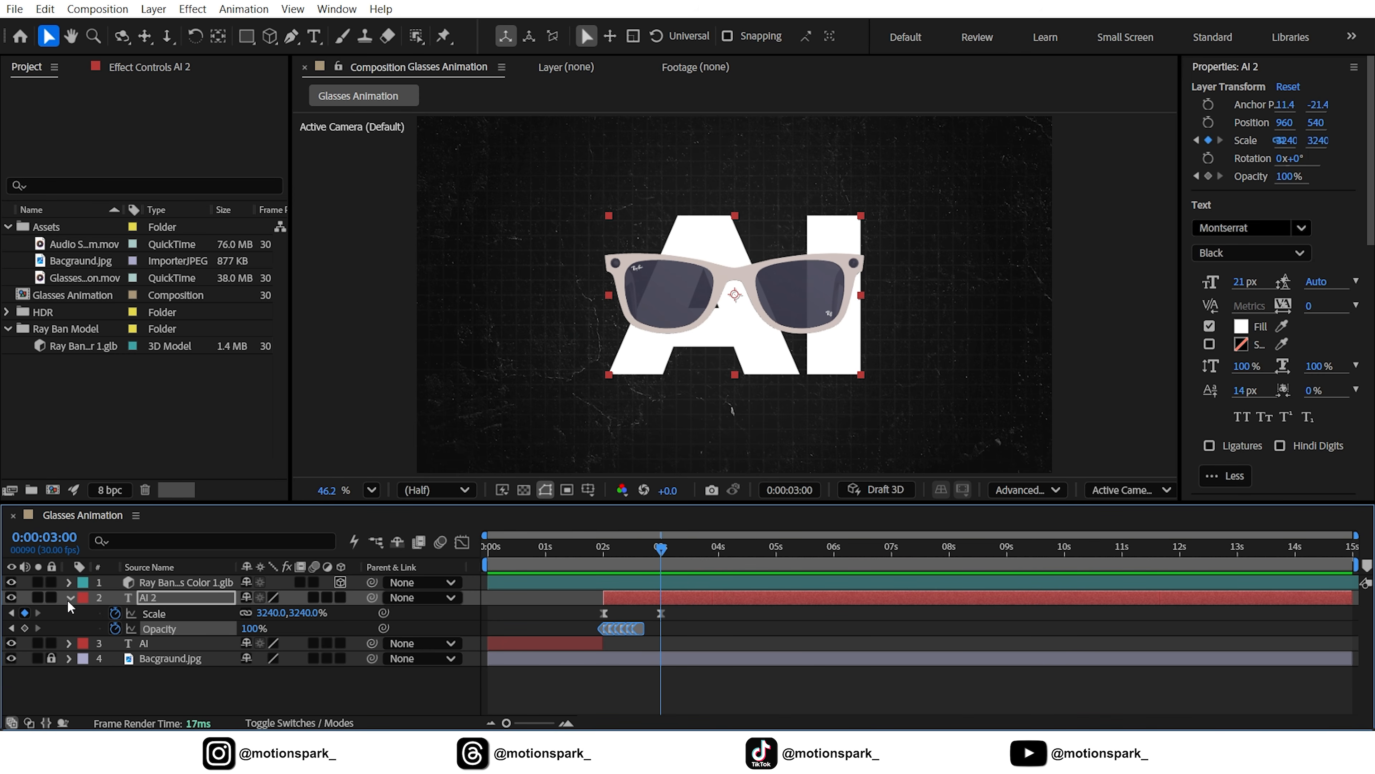
{"action": "left_click", "coordinate": [69, 597]}
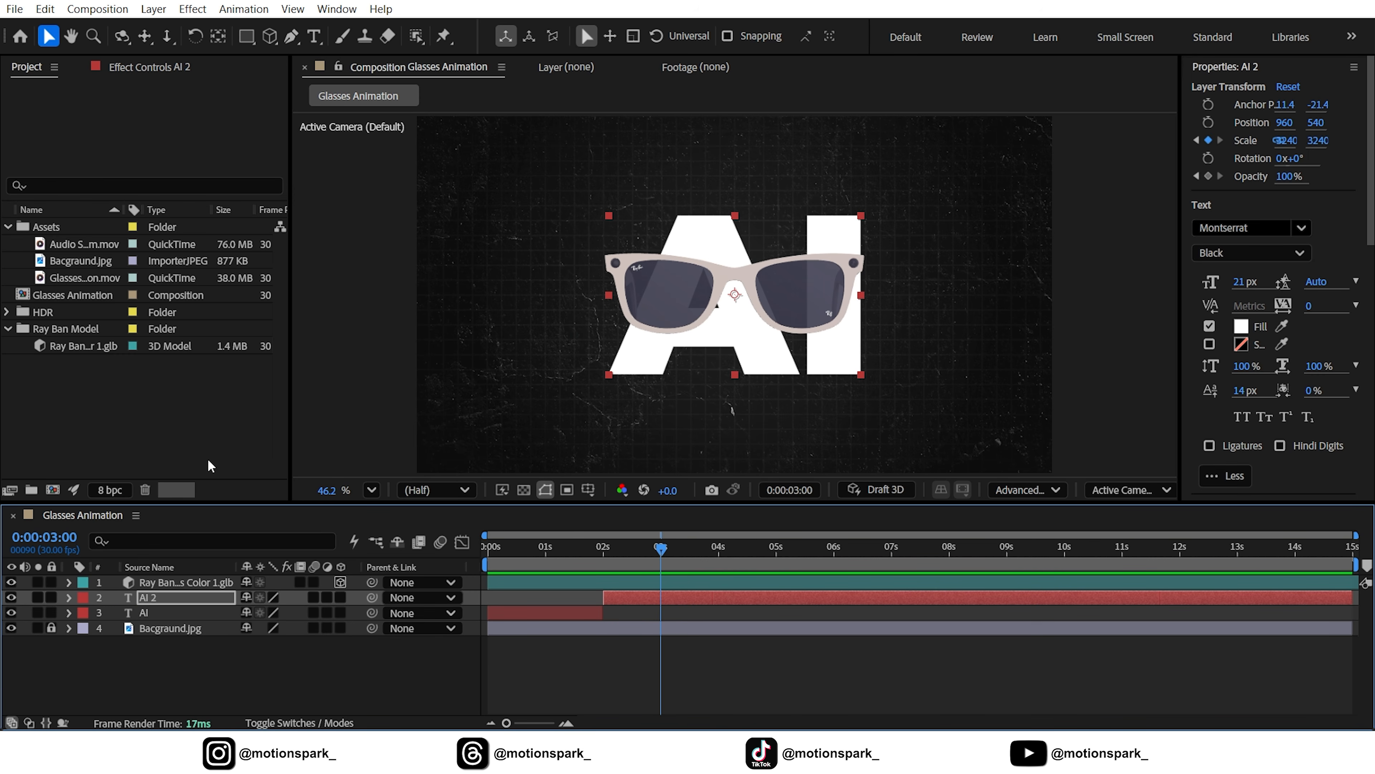
{"action": "left_click", "coordinate": [313, 36]}
{"action": "left_click", "coordinate": [553, 198]}
{"action": "type", "text": "GL"}
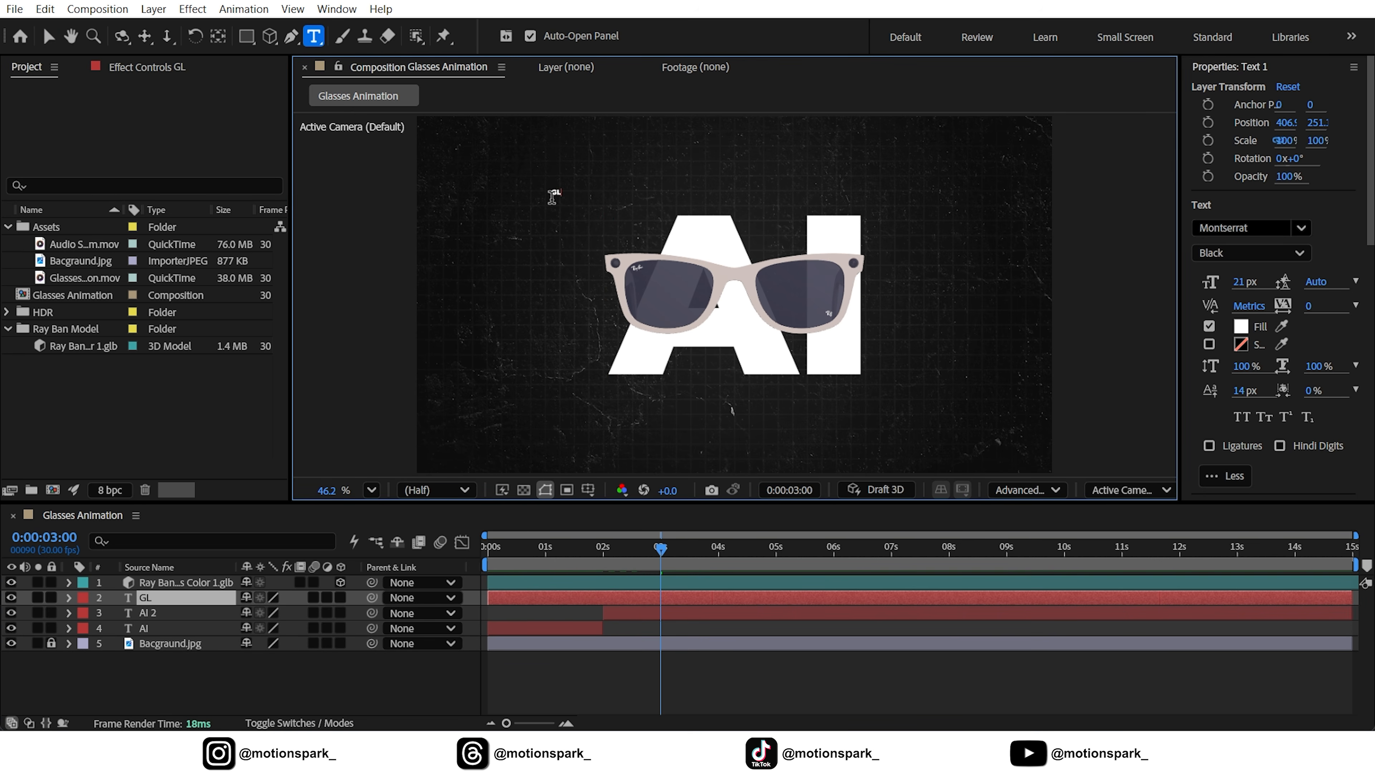
{"action": "type", "text": "ASSES"}
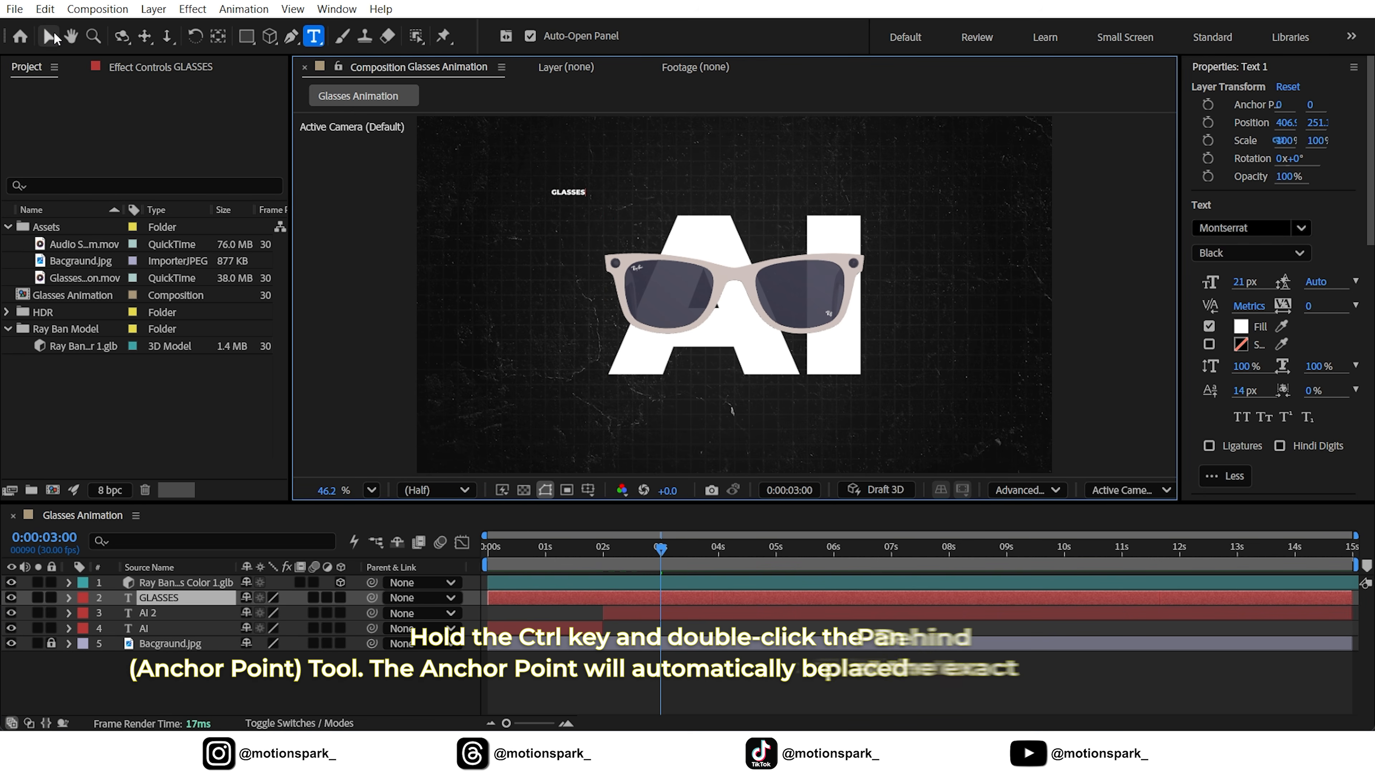
{"action": "left_click", "coordinate": [54, 31]}
Center the GLASSES layer's anchor point on its text and align the layer to the composition's center horizontally and vertically.
{"action": "left_click", "coordinate": [218, 36]}
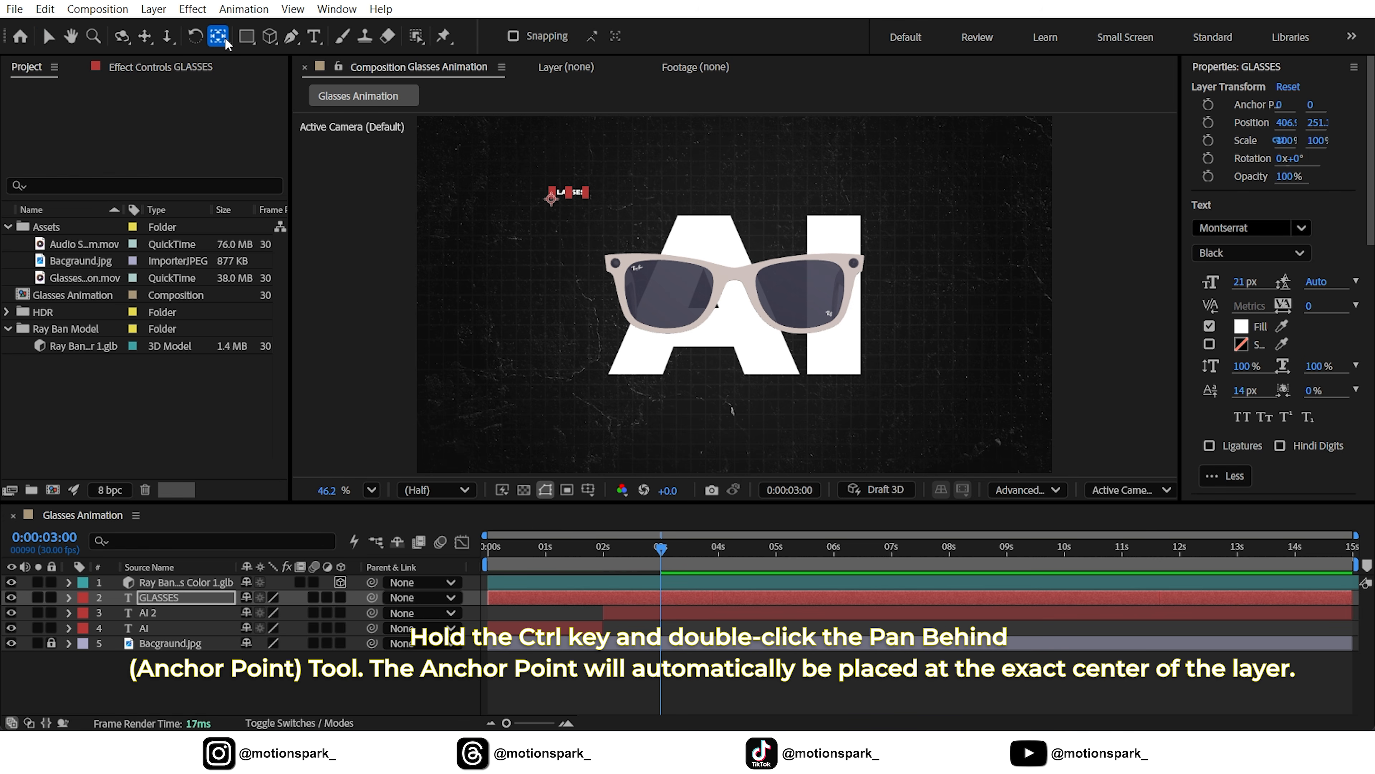
{"action": "double_click", "coordinate": [225, 41], "text": "ctrl"}
{"action": "left_click", "coordinate": [48, 36]}
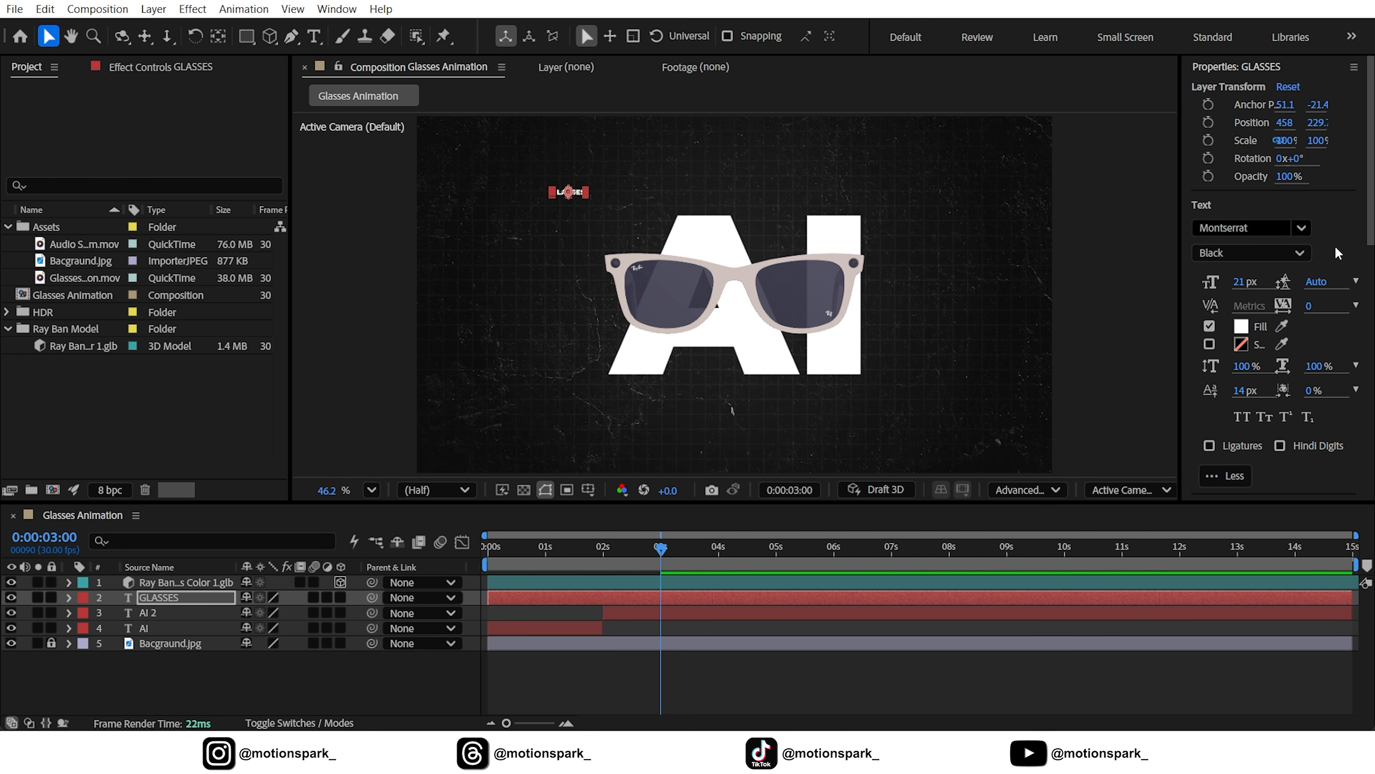
{"action": "scroll", "coordinate": [1335, 245], "scroll_direction": "down", "scroll_amount": 10}
{"action": "left_click", "coordinate": [1238, 495]}
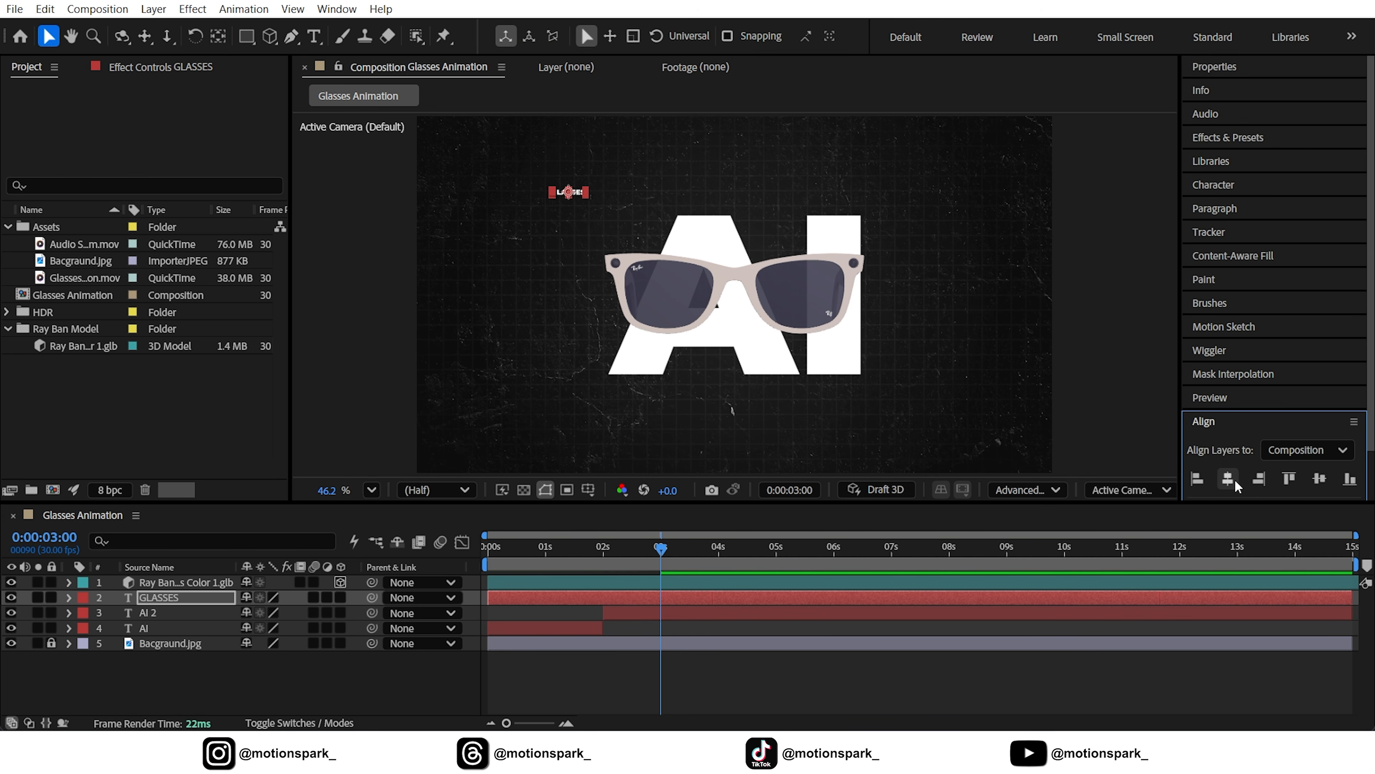
{"action": "left_click", "coordinate": [1321, 479]}
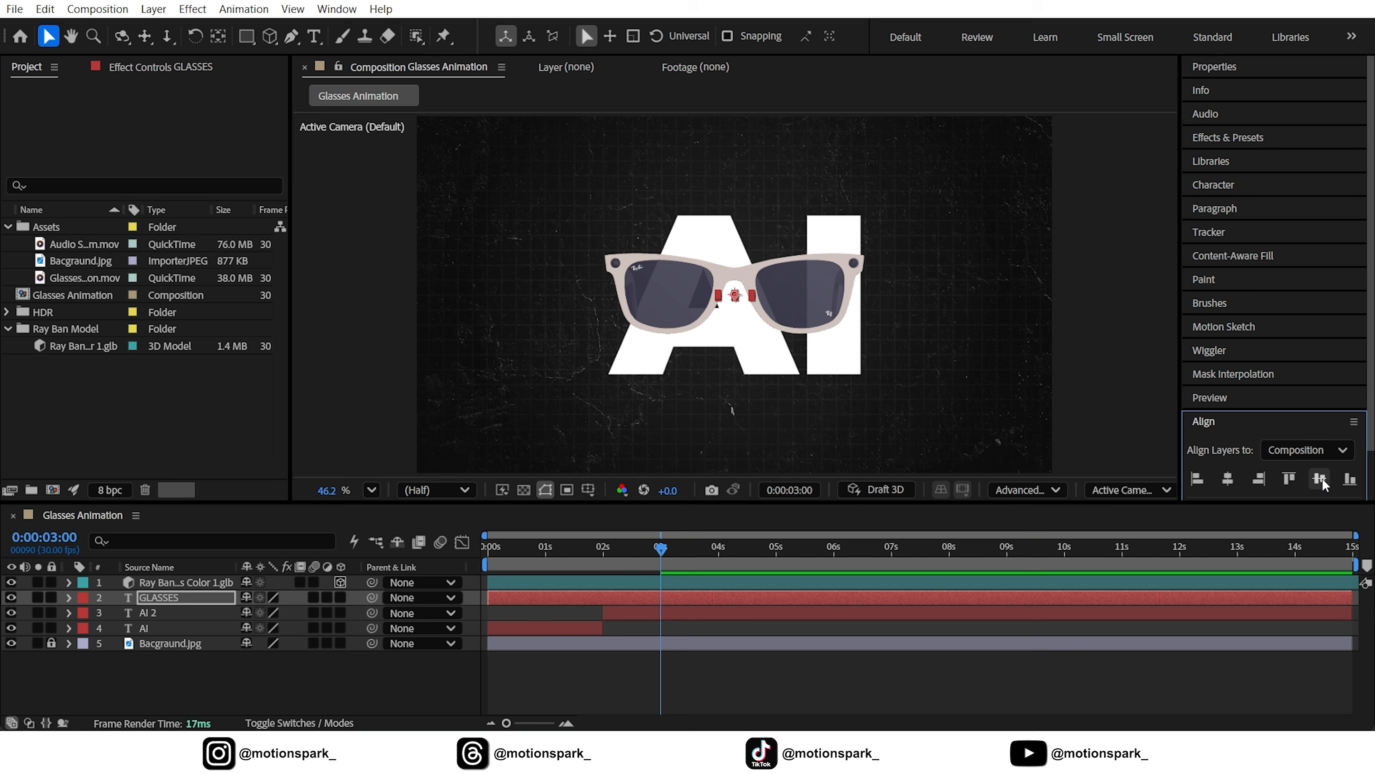
Scale the GLASSES text layer to 1850% so it spans the width of the composition.
{"action": "left_click", "coordinate": [161, 597]}
{"action": "key", "text": "s"}
{"action": "left_click_drag", "start_coordinate": [337, 617], "coordinate": [309, 615]}
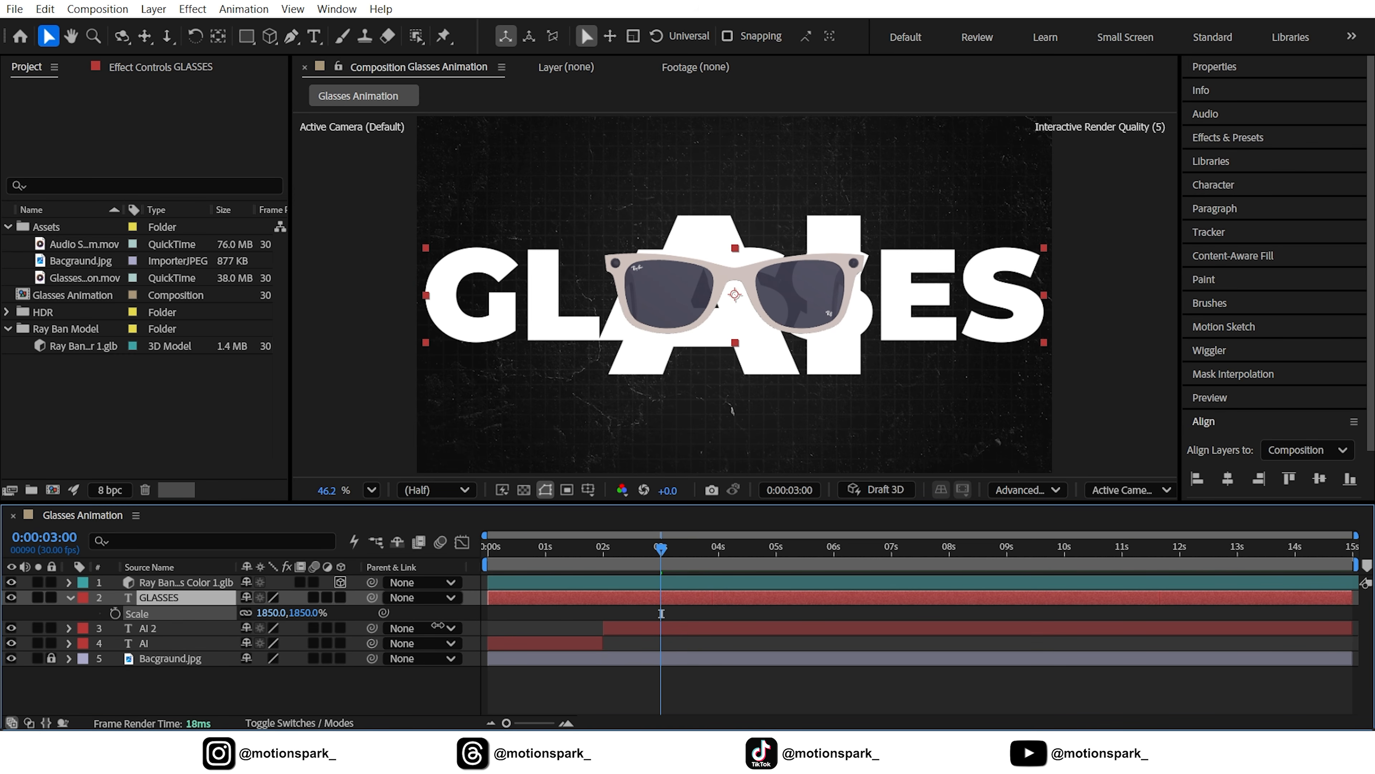
Turn the GLASSES text into an outline with a white 0.1 px stroke and no fill.
{"action": "double_click", "coordinate": [166, 596]}
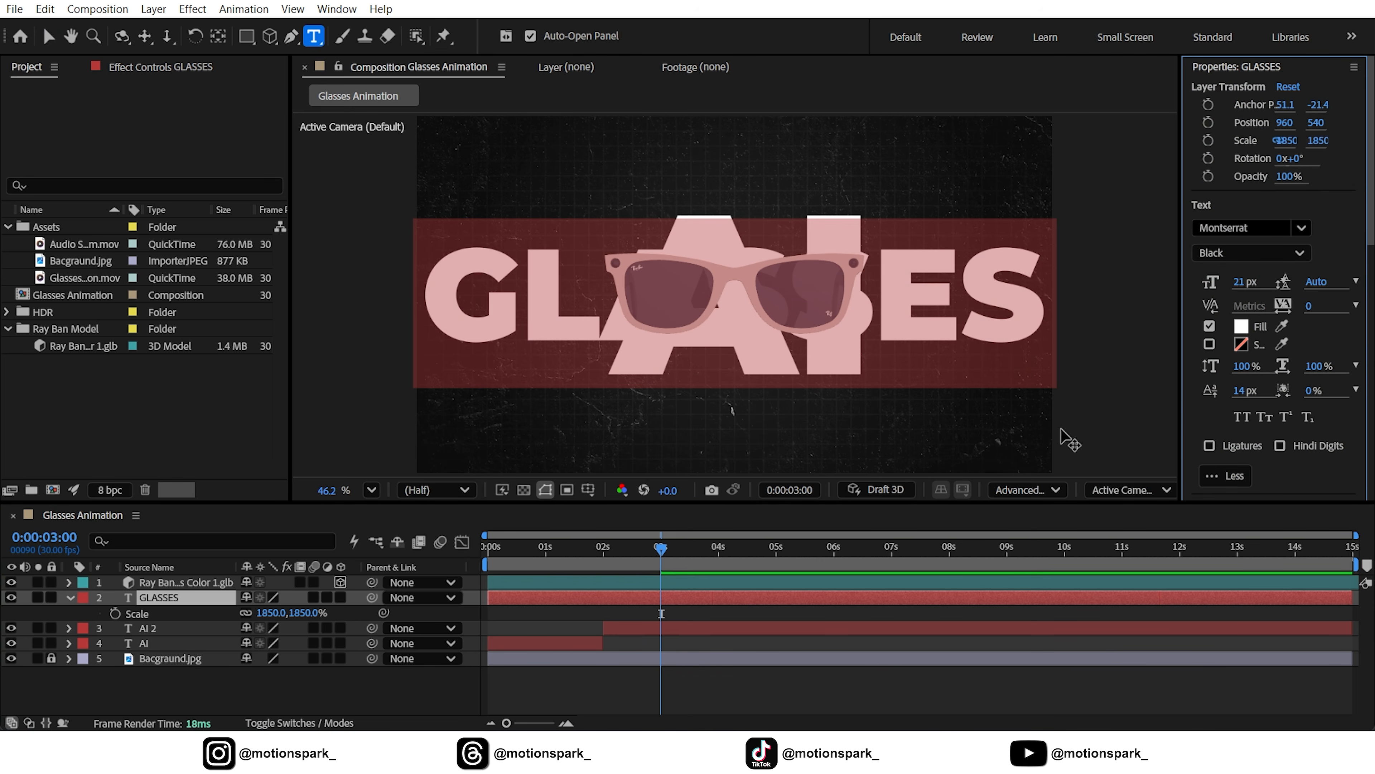
{"action": "left_click", "coordinate": [1210, 342]}
{"action": "left_click", "coordinate": [1211, 327]}
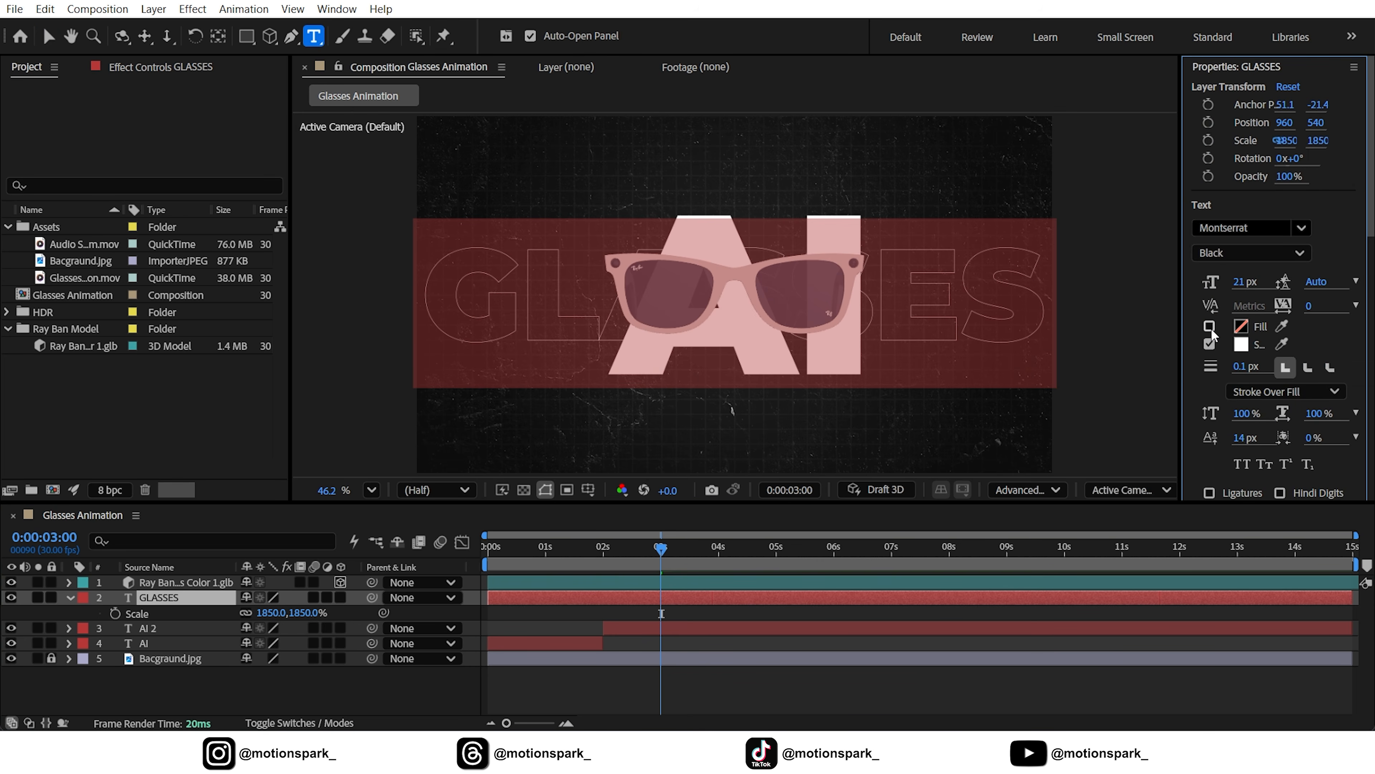
{"action": "left_click", "coordinate": [48, 35]}
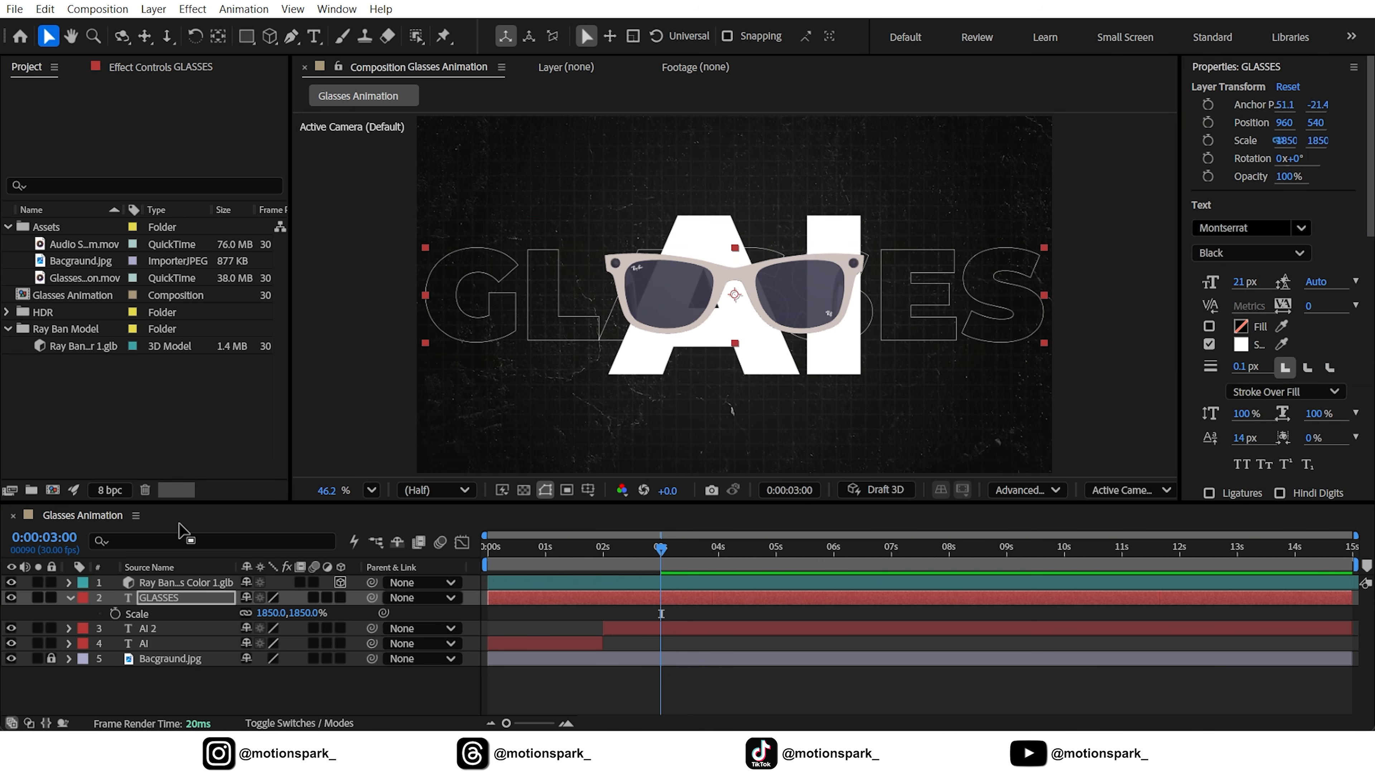
Keyframe the GLASSES layer's scale from 1208% at 0:00:02:00 to 1850% at 0:00:03:00, matching the AI 2 scale keyframe times.
{"action": "left_click", "coordinate": [182, 583]}
{"action": "left_click", "coordinate": [162, 630]}
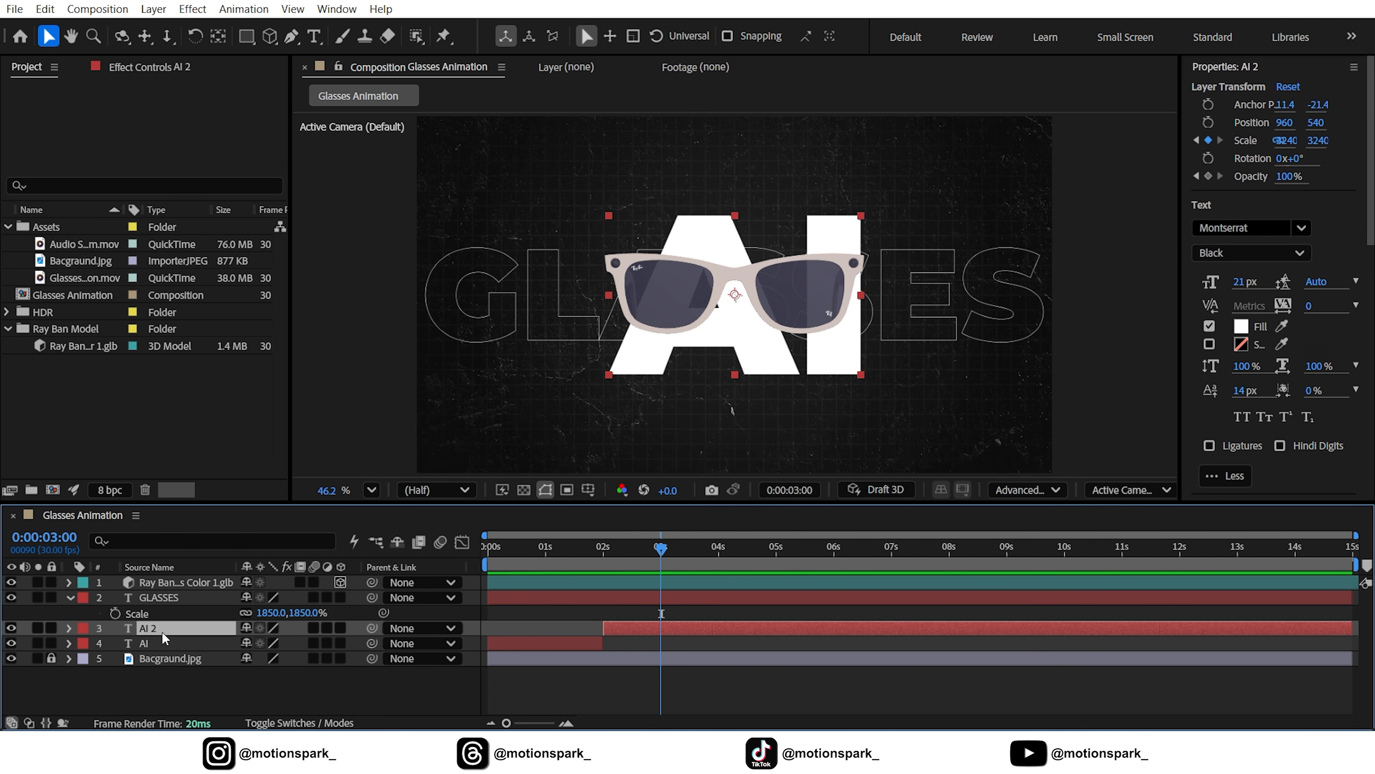
{"action": "key", "text": "u"}
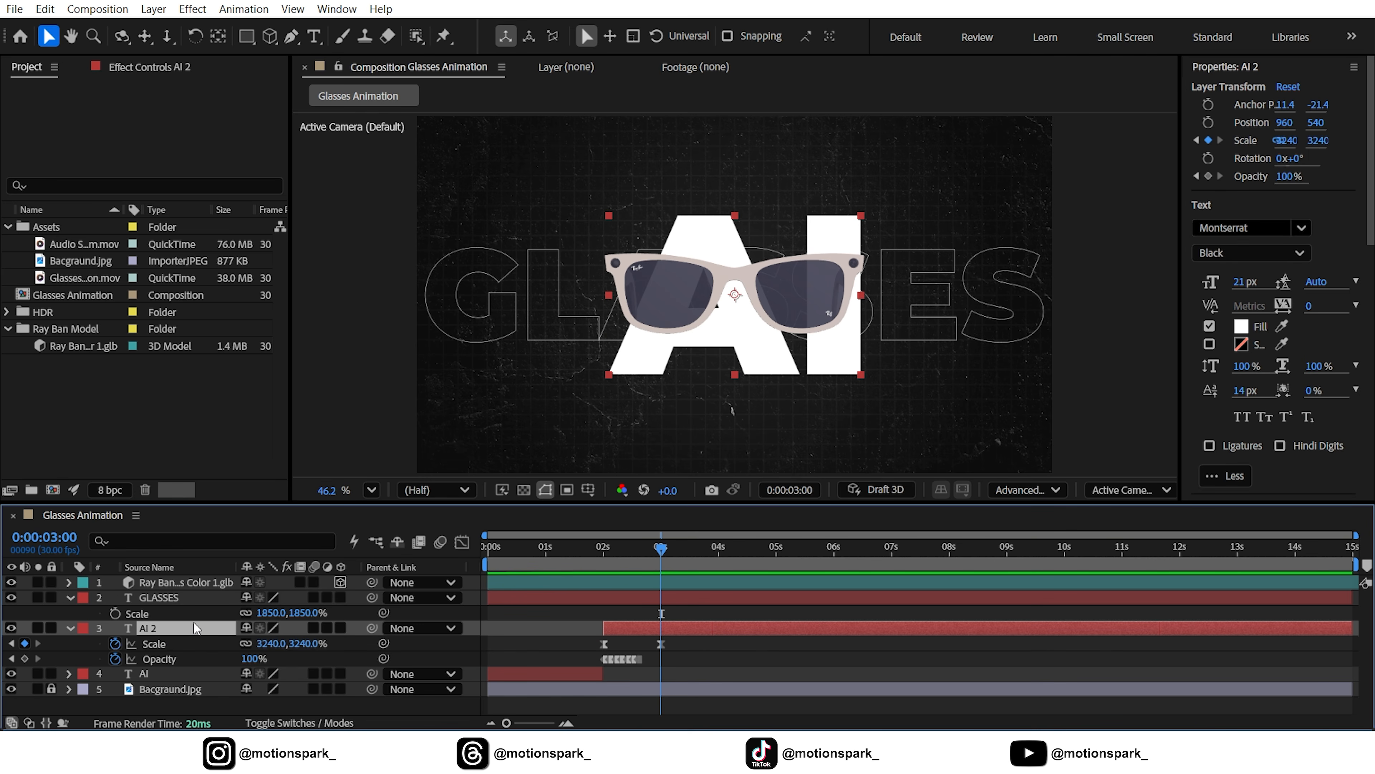
{"action": "left_click", "coordinate": [115, 613]}
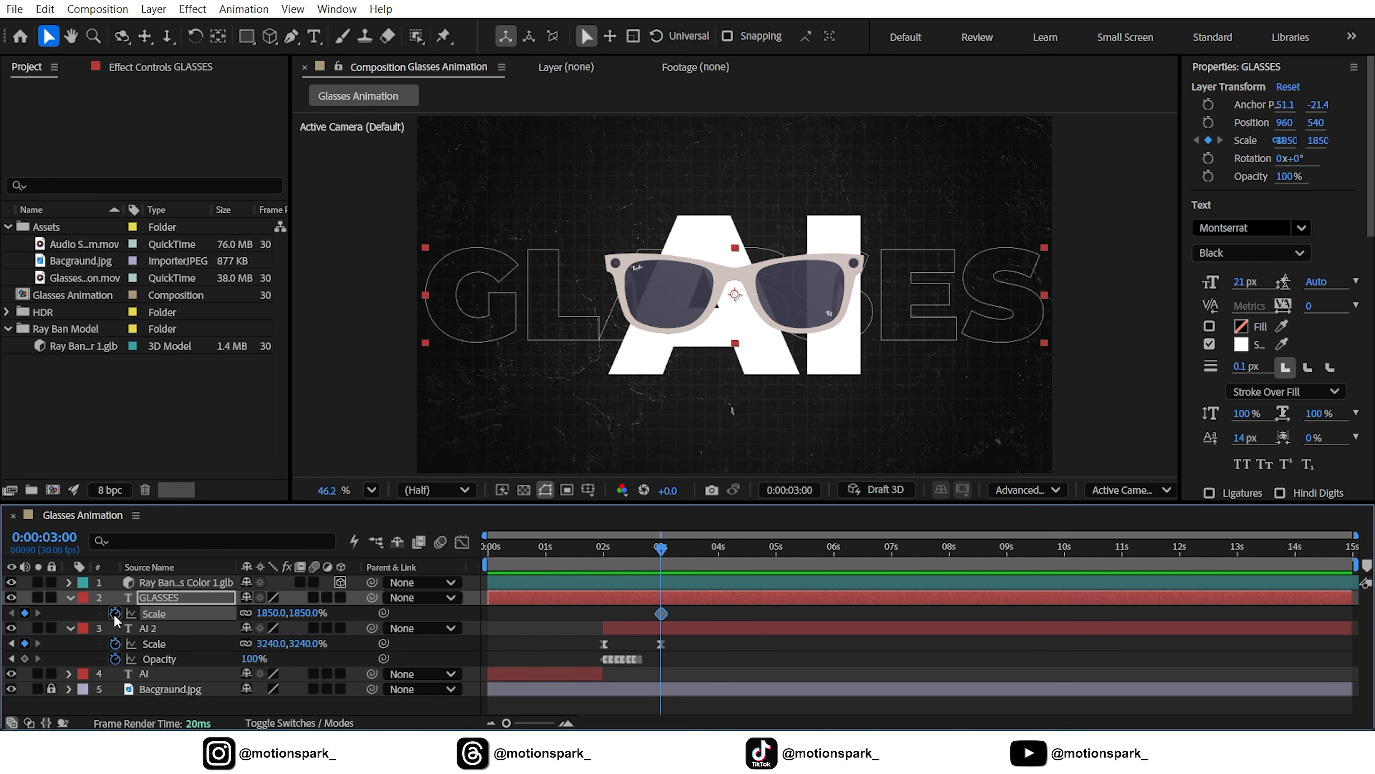
{"action": "left_click", "coordinate": [12, 643]}
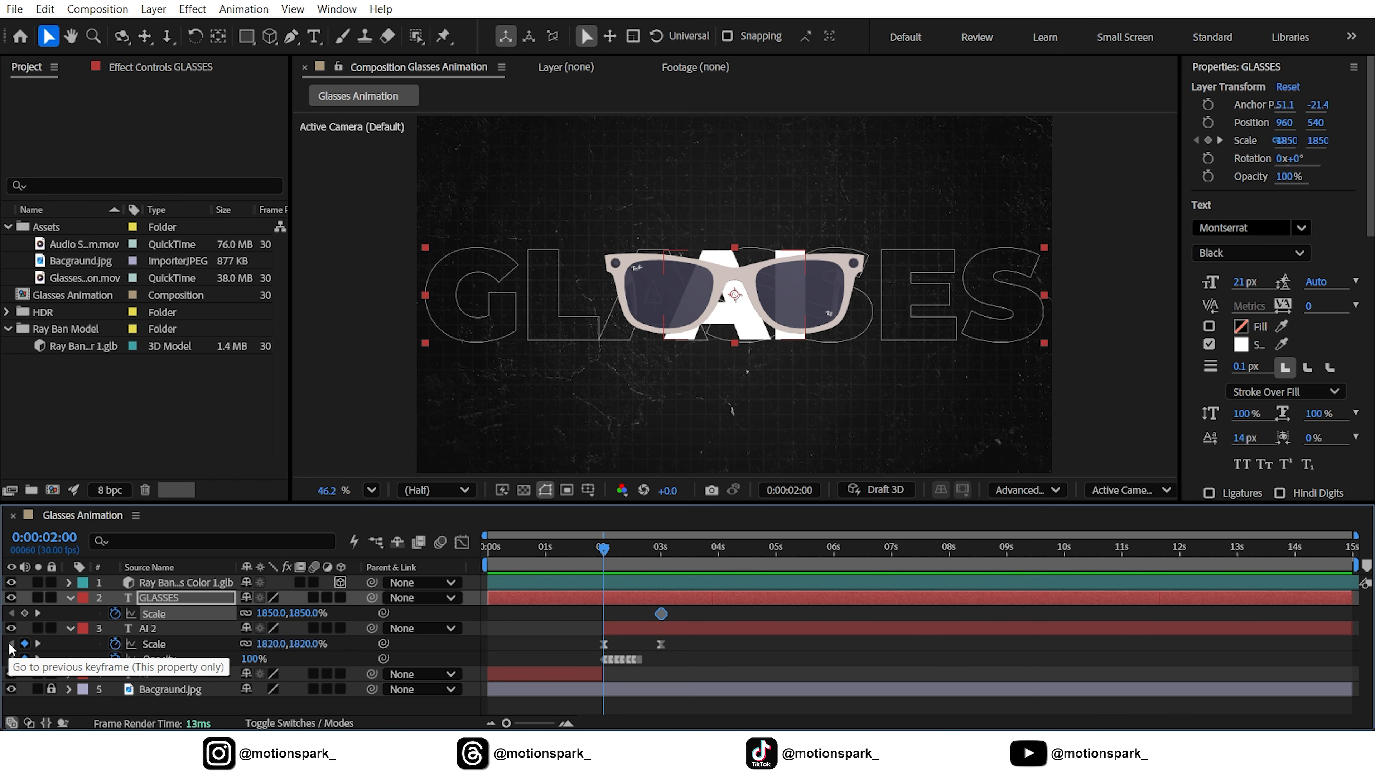
{"action": "left_click", "coordinate": [25, 613]}
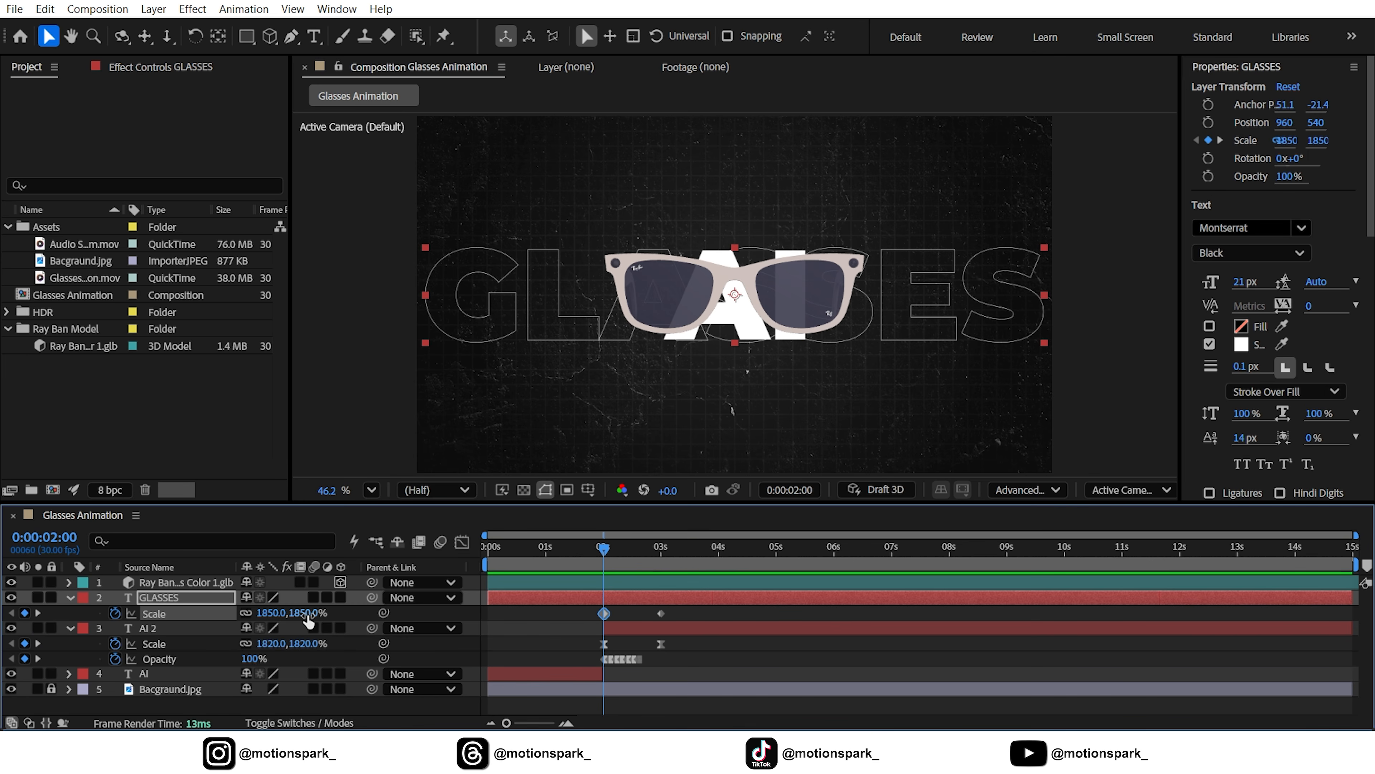
{"action": "left_click_drag", "start_coordinate": [307, 615], "coordinate": [245, 623]}
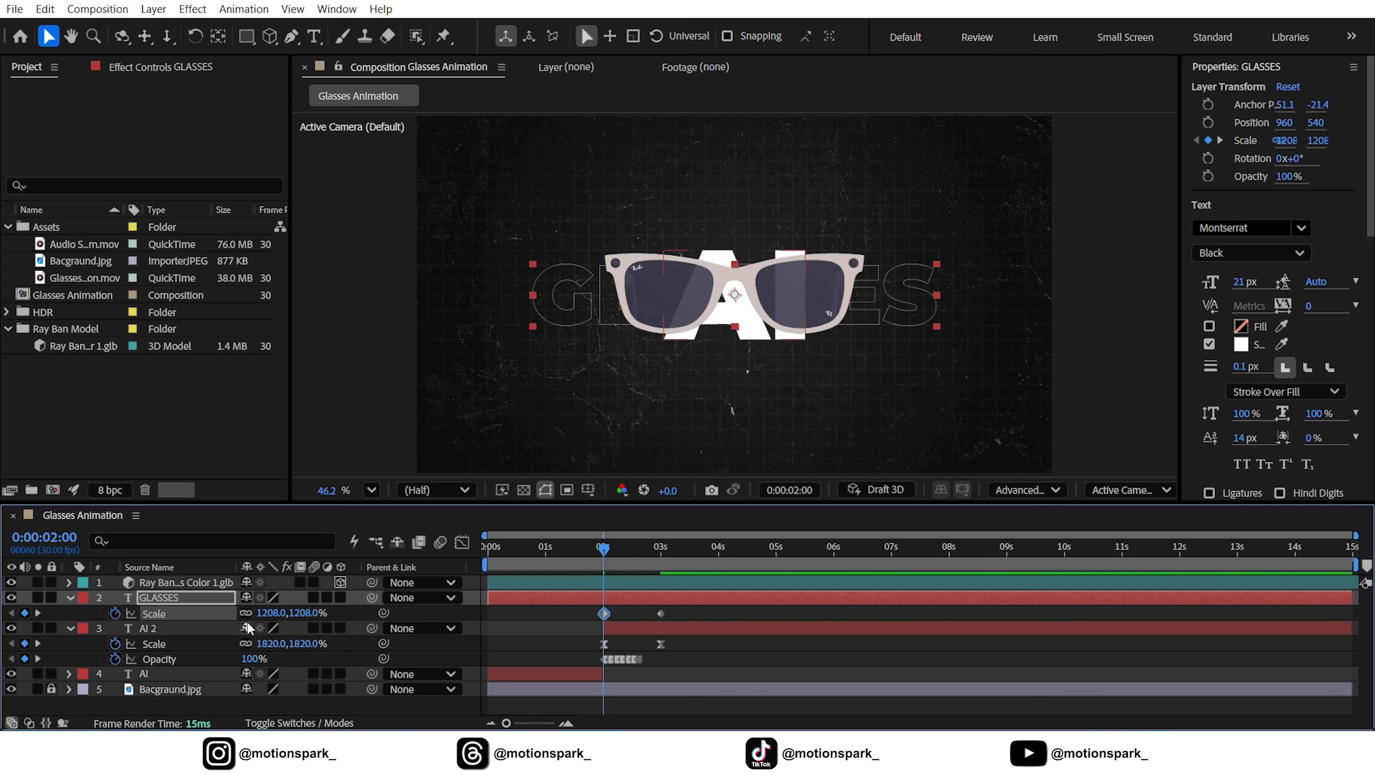
Keyframe the GLASSES layer's opacity from 0% at 0:00:02:00 to 100% at 0:00:02:10.
{"action": "key", "text": "shift+t"}
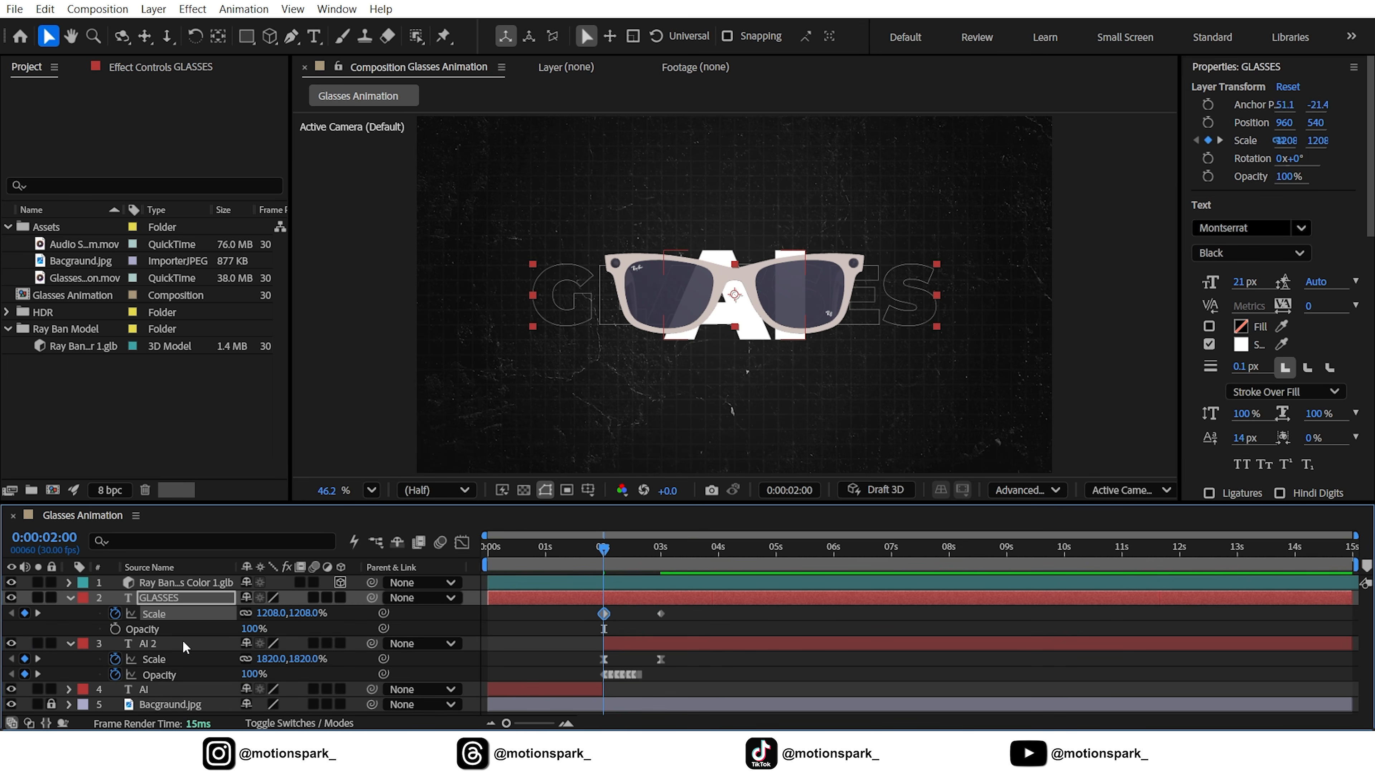
{"action": "left_click", "coordinate": [116, 628]}
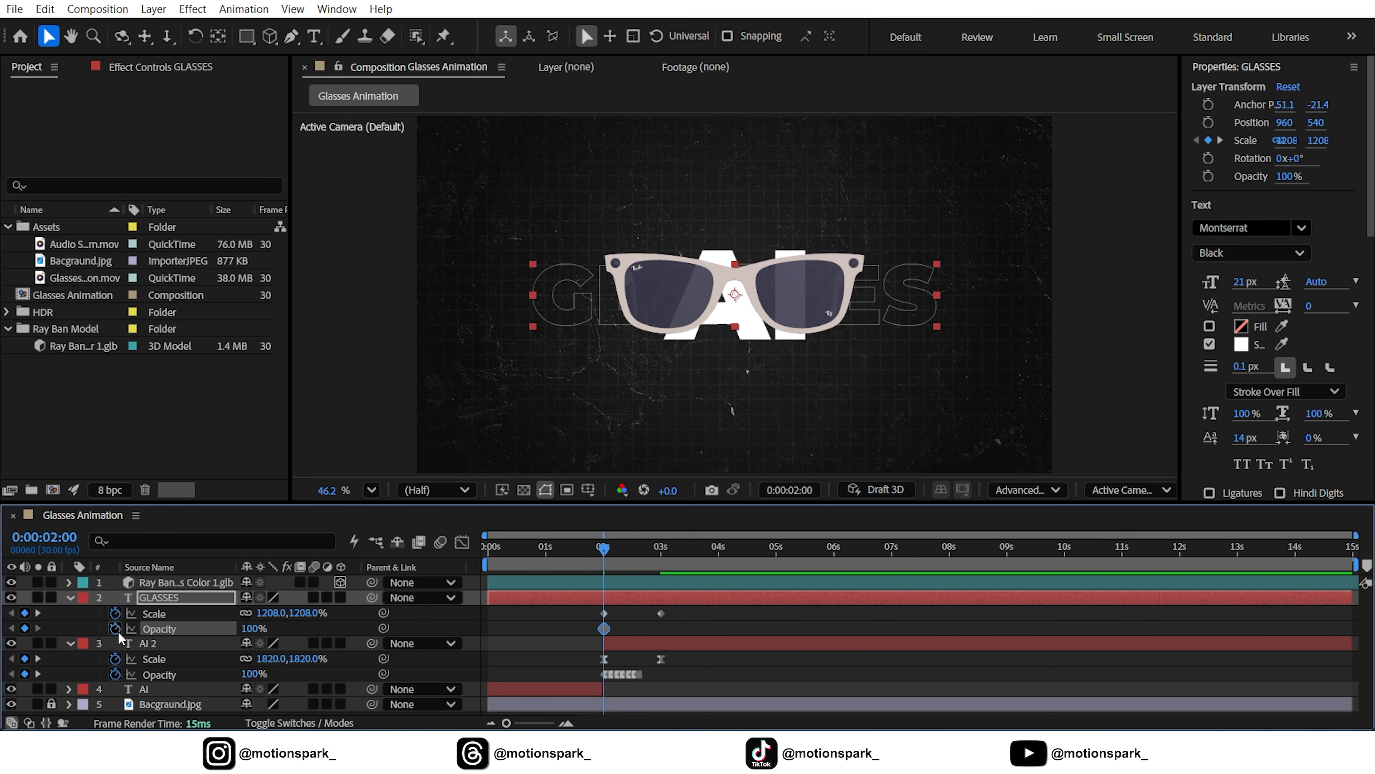
{"action": "key", "text": "shift+Page_Down"}
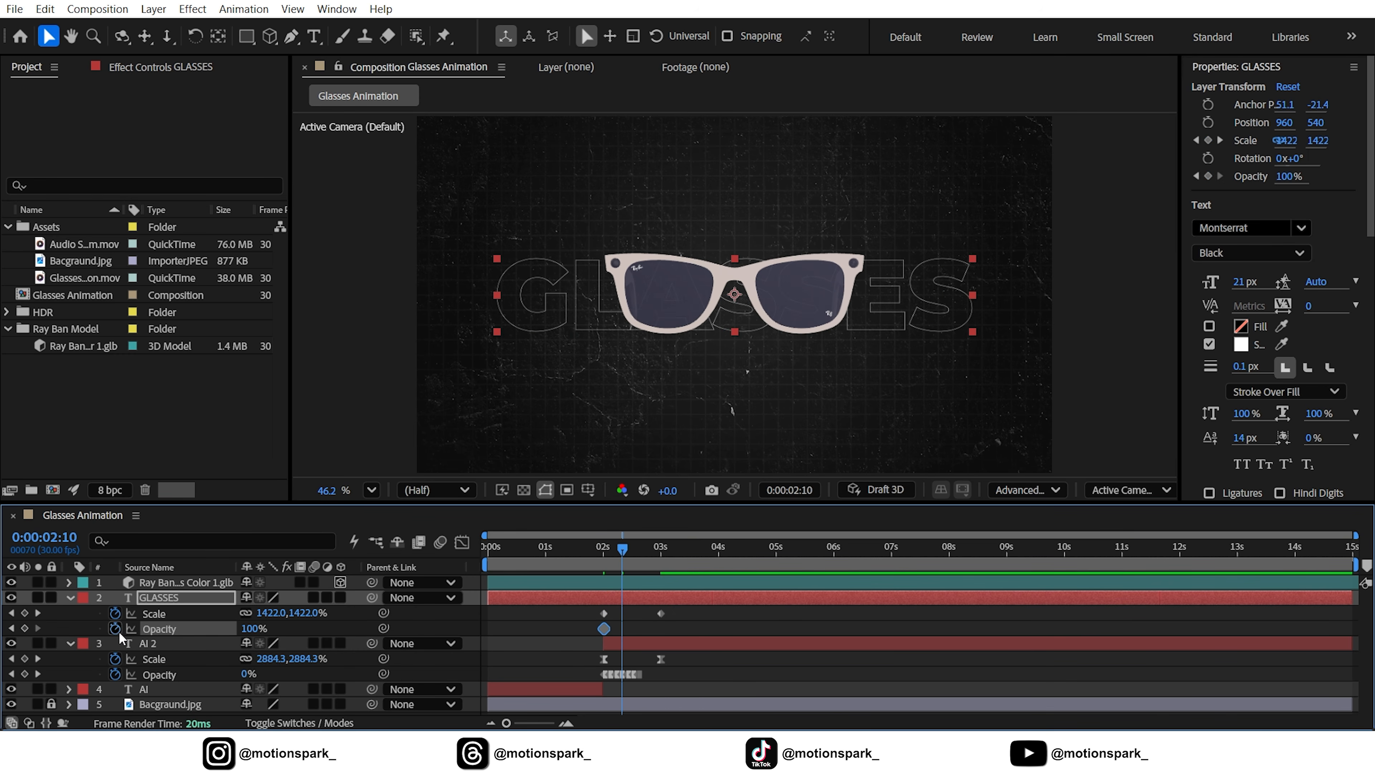
{"action": "left_click", "coordinate": [25, 629]}
{"action": "left_click", "coordinate": [11, 629]}
{"action": "left_click_drag", "start_coordinate": [250, 627], "coordinate": [97, 643]}
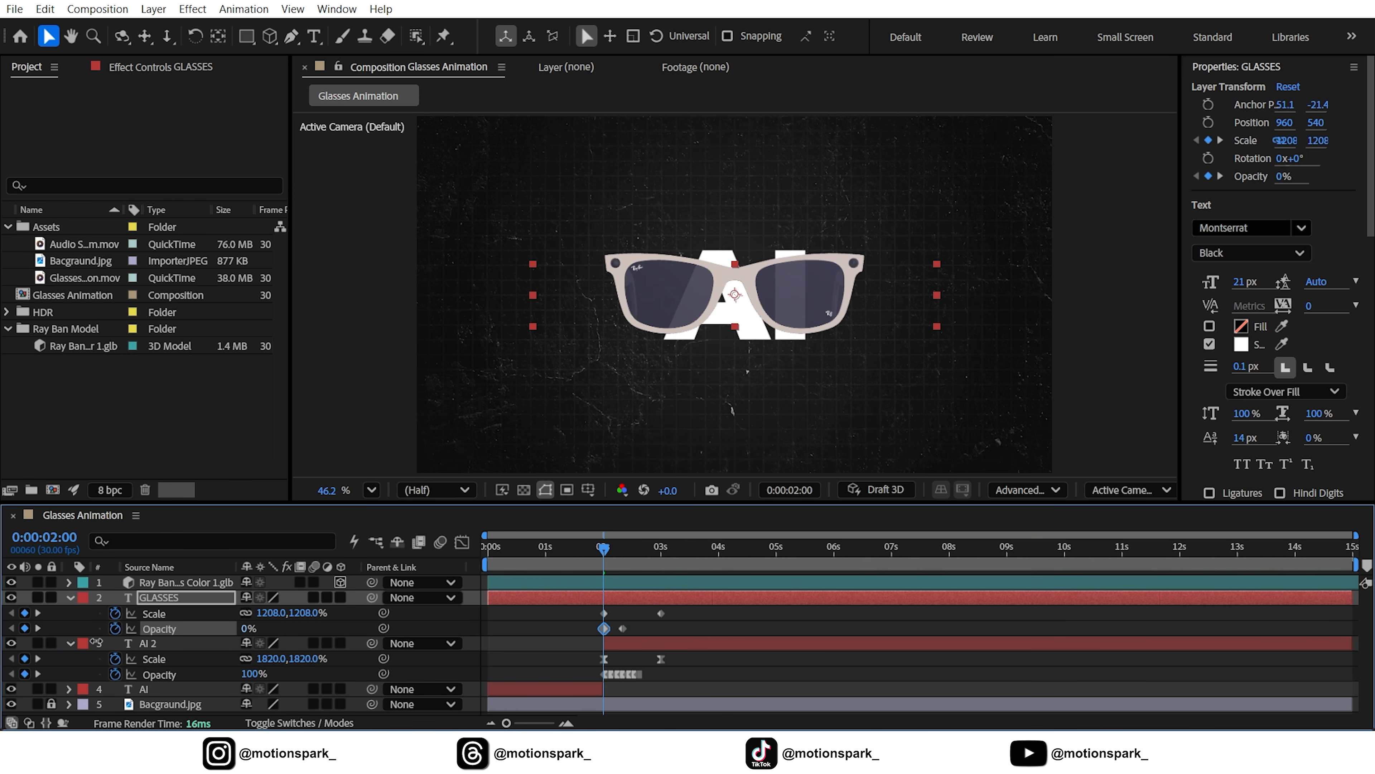
Apply Easy Ease to the GLASSES scale and opacity keyframes and reshape the scale speed curve for a fast start and slow finish.
{"action": "left_click_drag", "start_coordinate": [670, 607], "coordinate": [570, 638]}
{"action": "key", "text": "F9"}
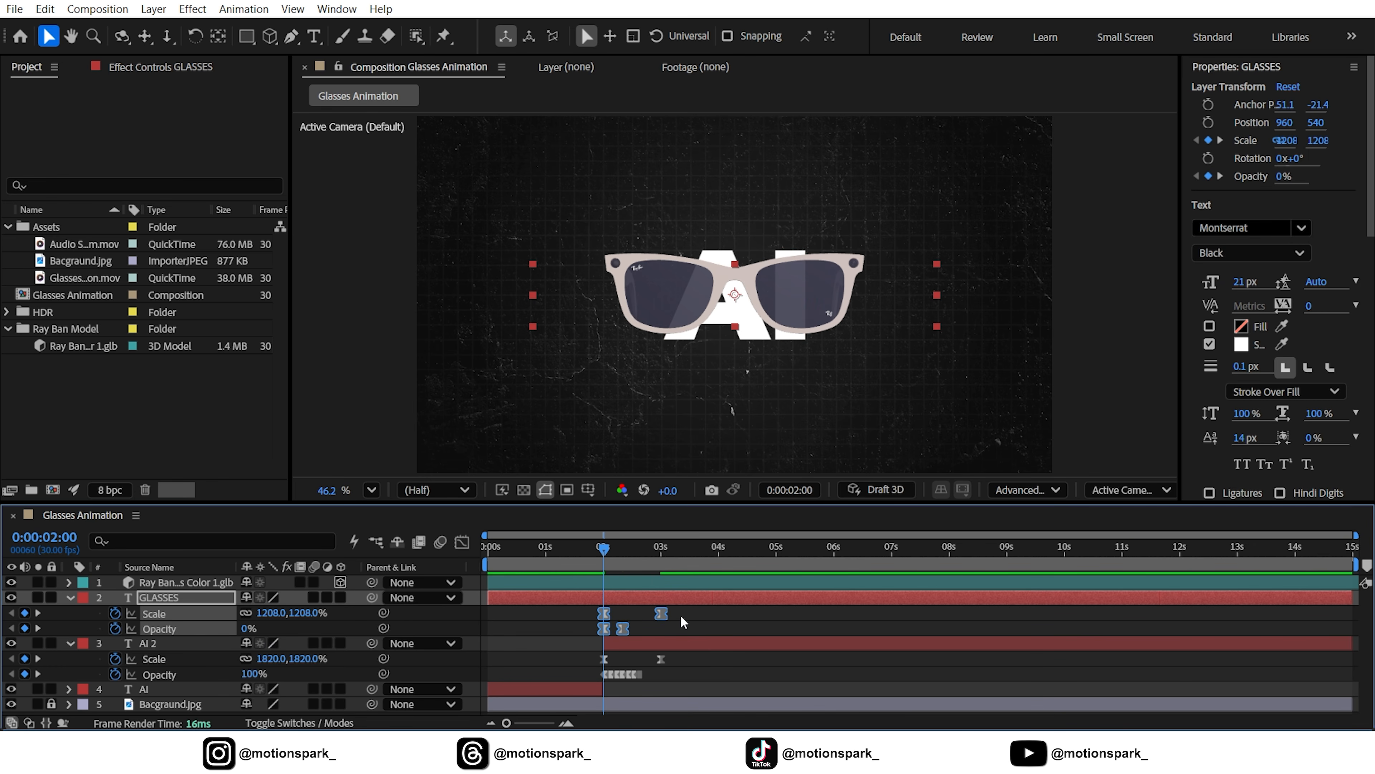
{"action": "left_click", "coordinate": [462, 542]}
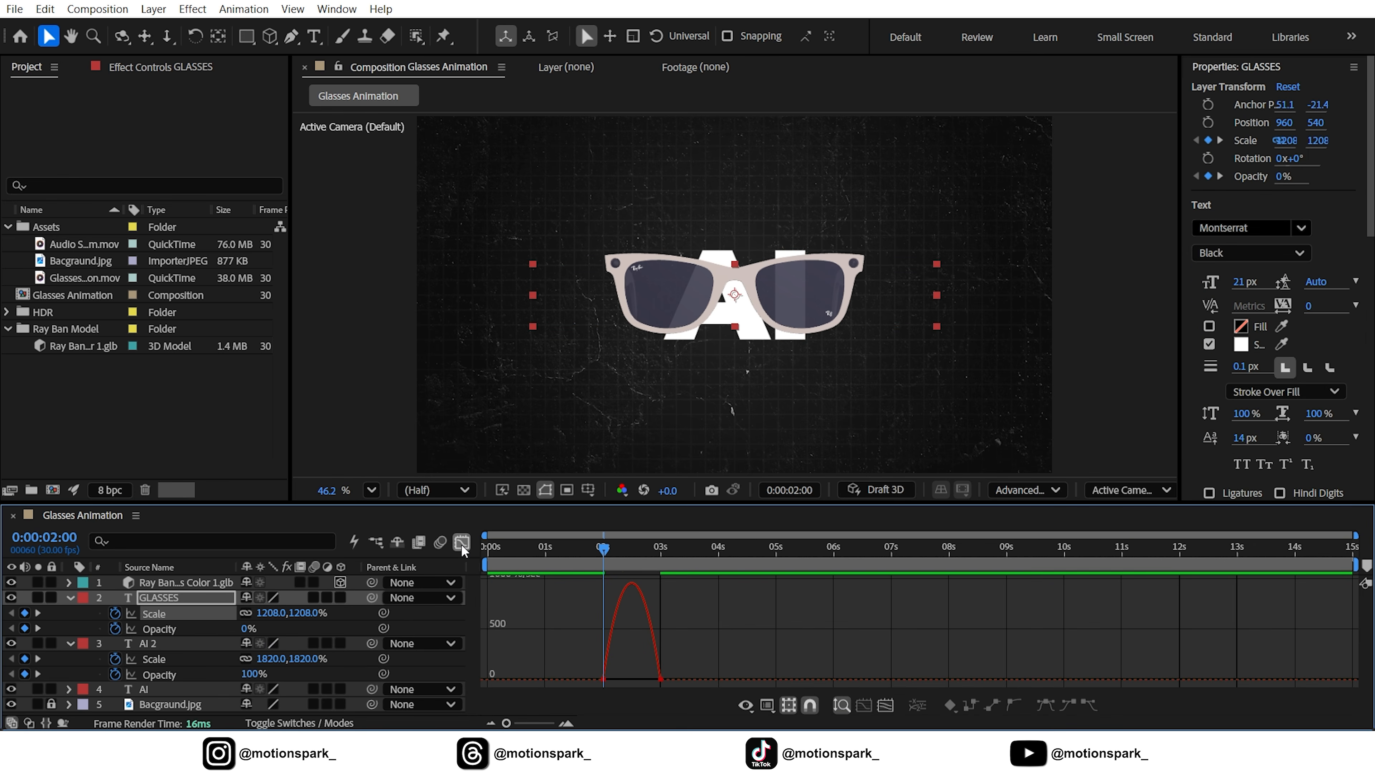
{"action": "left_click_drag", "start_coordinate": [695, 659], "coordinate": [613, 681]}
{"action": "left_click", "coordinate": [462, 542]}
Preview the GLASSES animation, park the playhead on its scale keyframe at 0:00:03:00, and collapse the GLASSES and AI 2 layers.
{"action": "left_click", "coordinate": [591, 556]}
{"action": "left_click_drag", "start_coordinate": [591, 557], "coordinate": [660, 563]}
{"action": "key", "text": "space"}
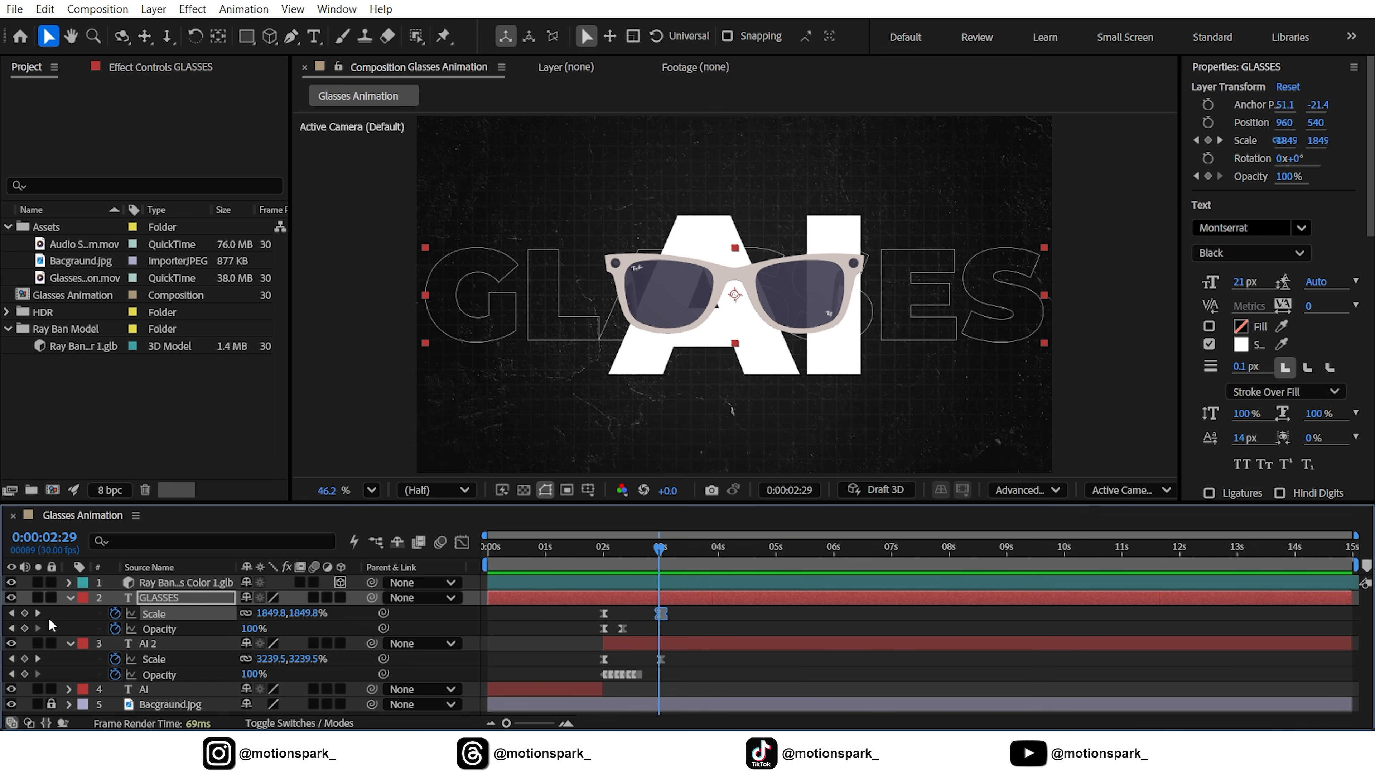
{"action": "left_click", "coordinate": [33, 613]}
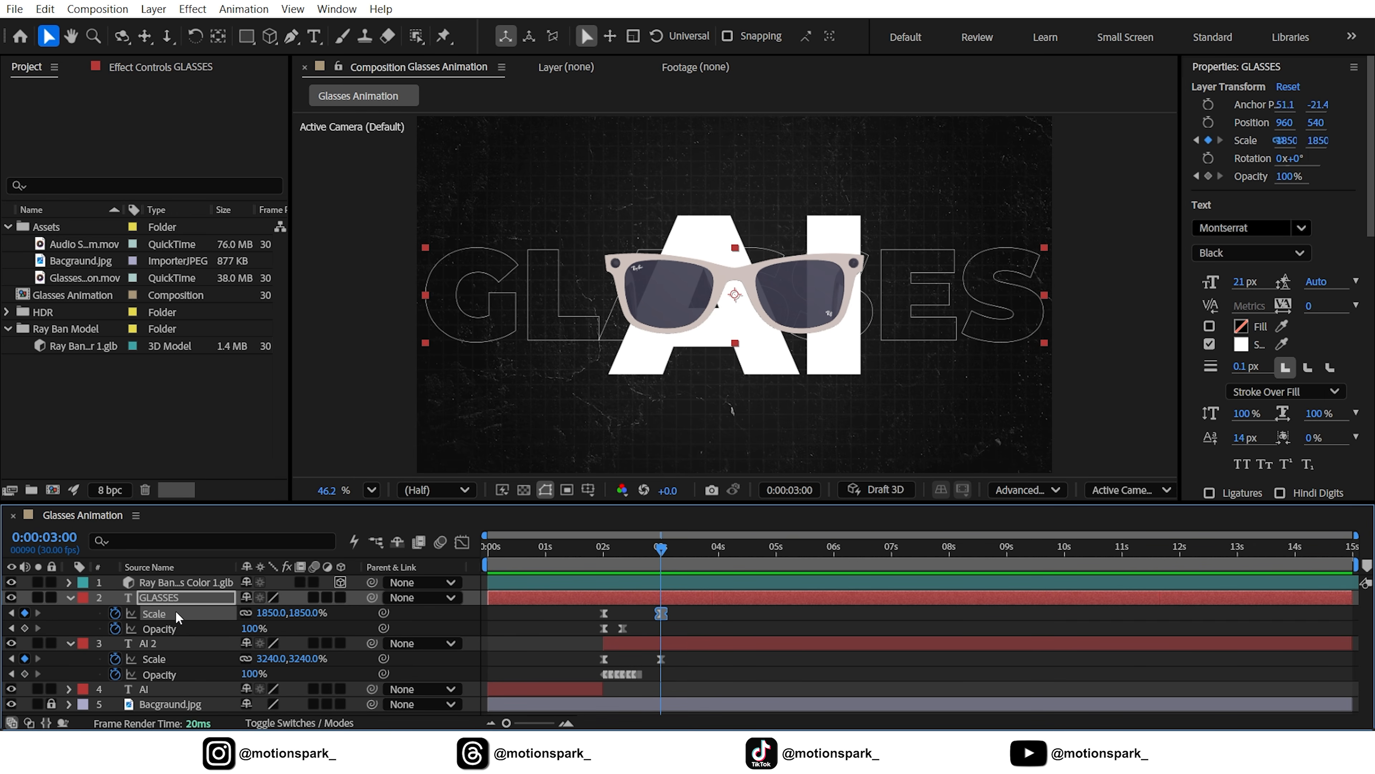
{"action": "left_click", "coordinate": [69, 597]}
{"action": "left_click", "coordinate": [68, 613]}
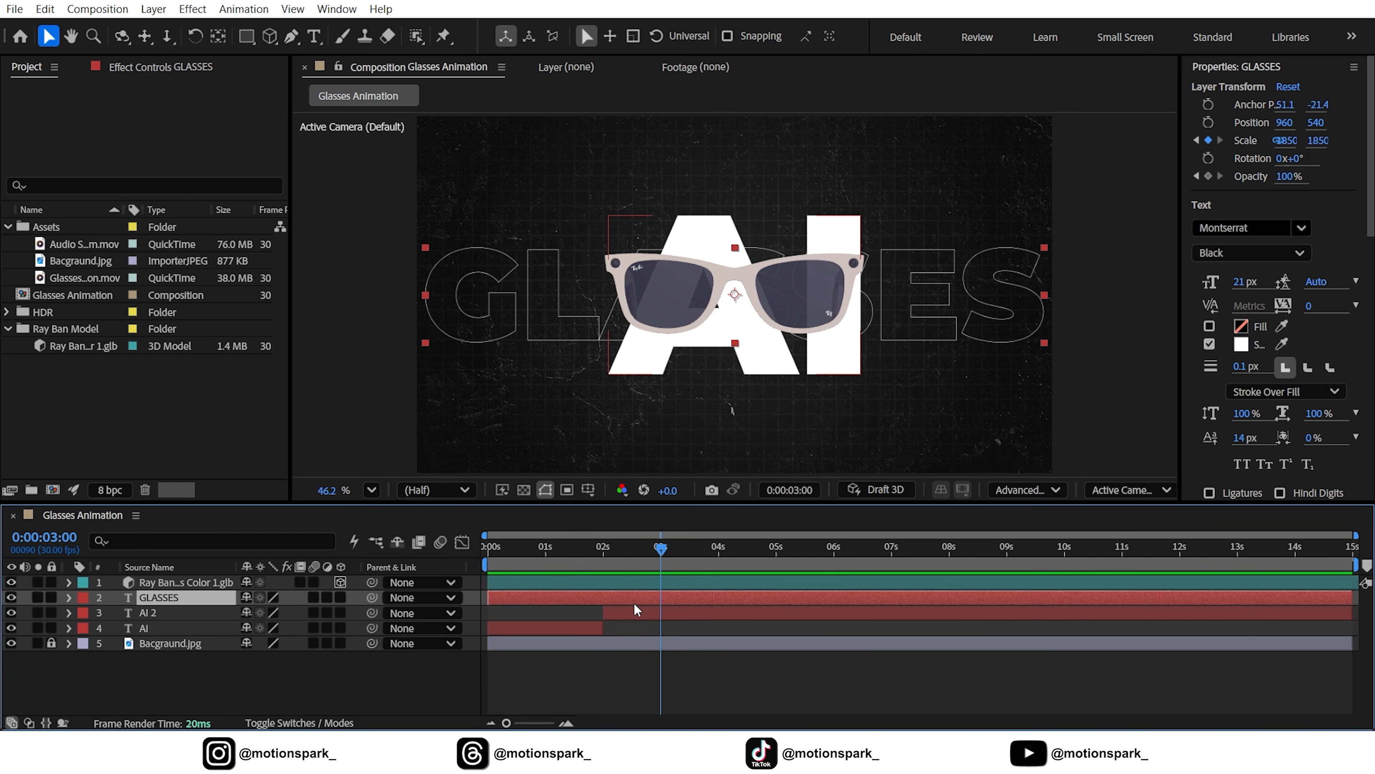
Duplicate the GLASSES layer, remove the copy's scale and opacity keyframes, and trim its start to 0:00:03:00.
{"action": "key", "text": "ctrl+d"}
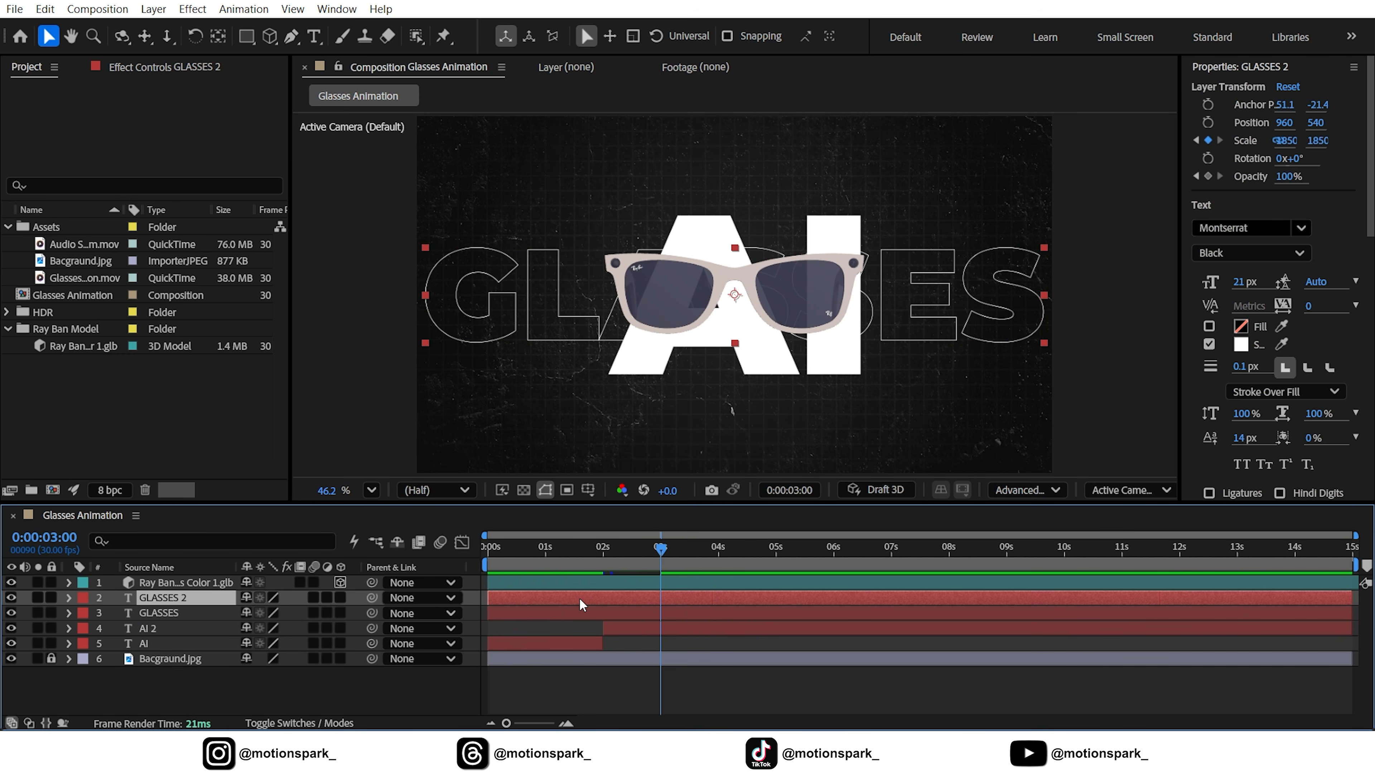
{"action": "key", "text": "u"}
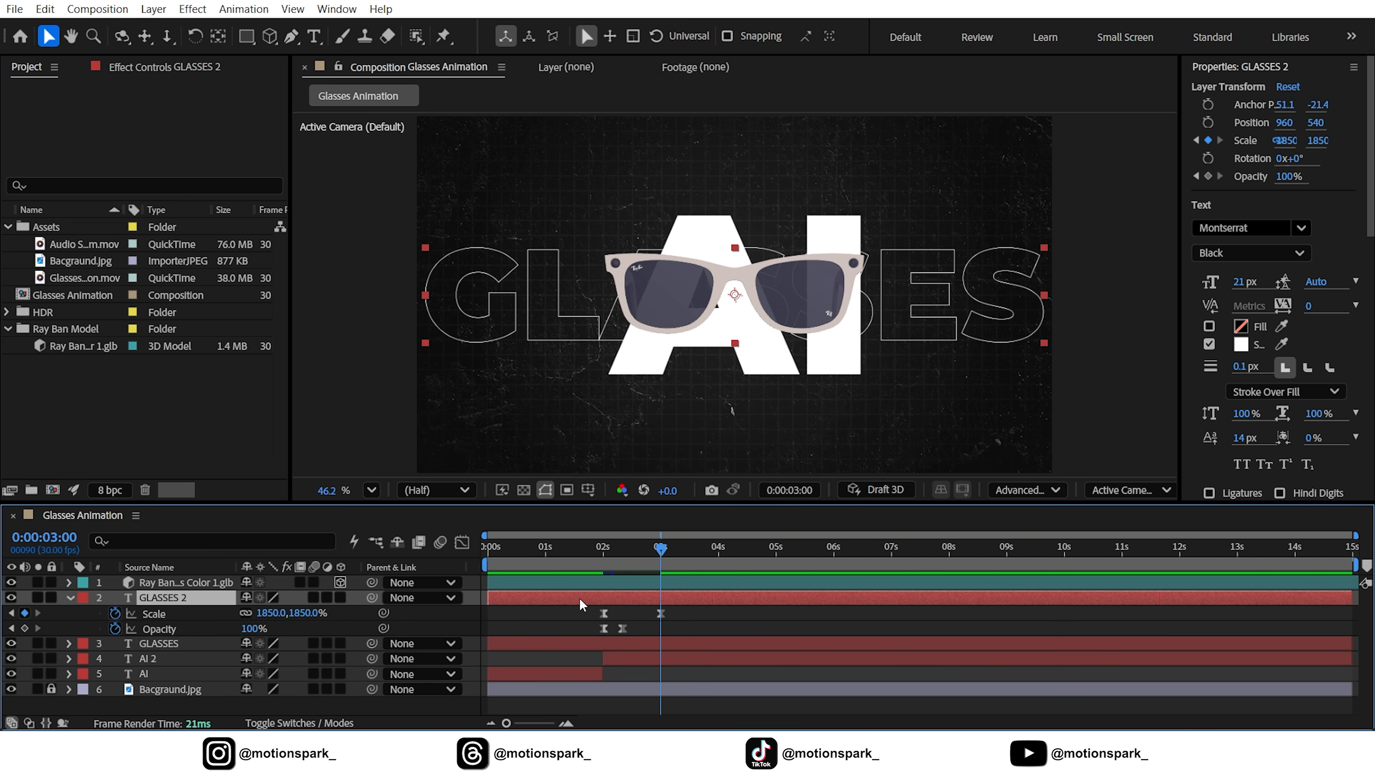
{"action": "left_click", "coordinate": [115, 613]}
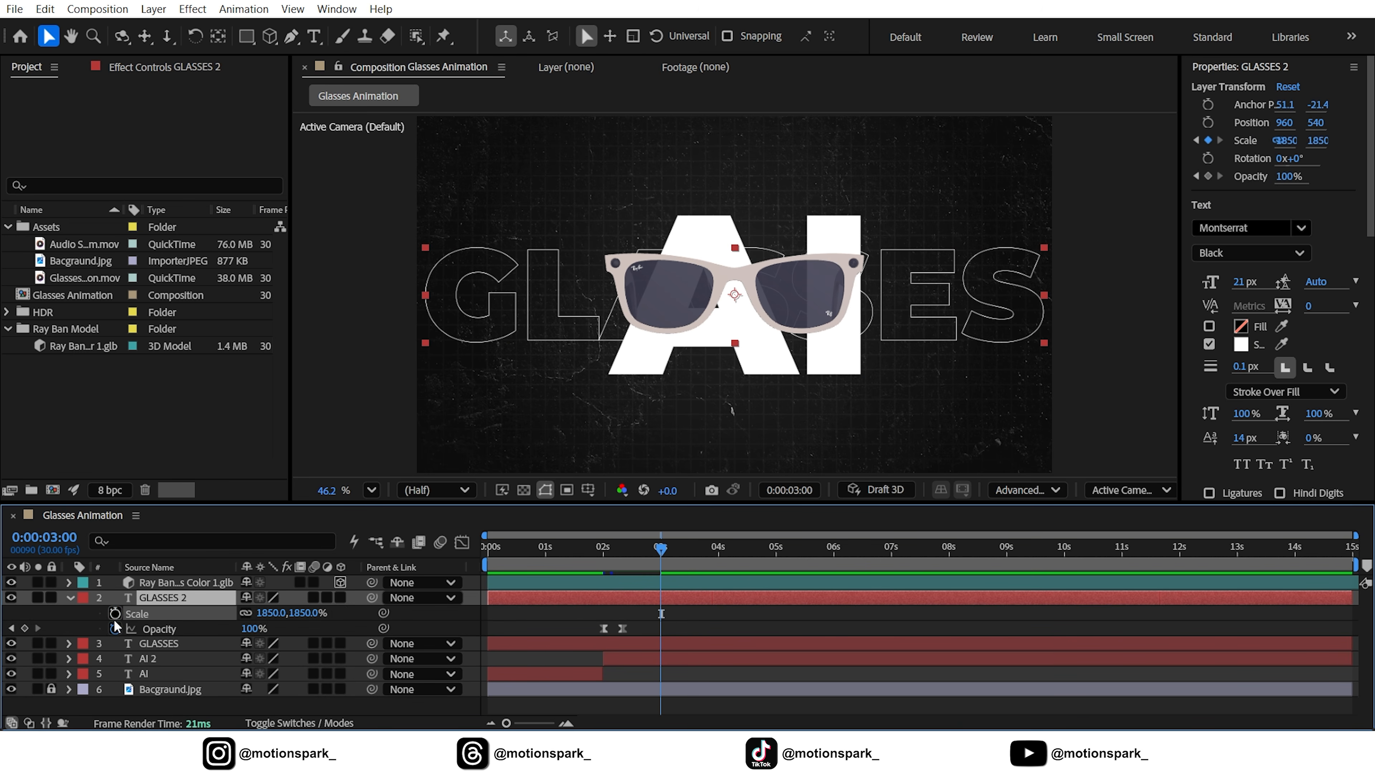
{"action": "left_click", "coordinate": [115, 629]}
{"action": "left_click_drag", "start_coordinate": [486, 597], "coordinate": [660, 597]}
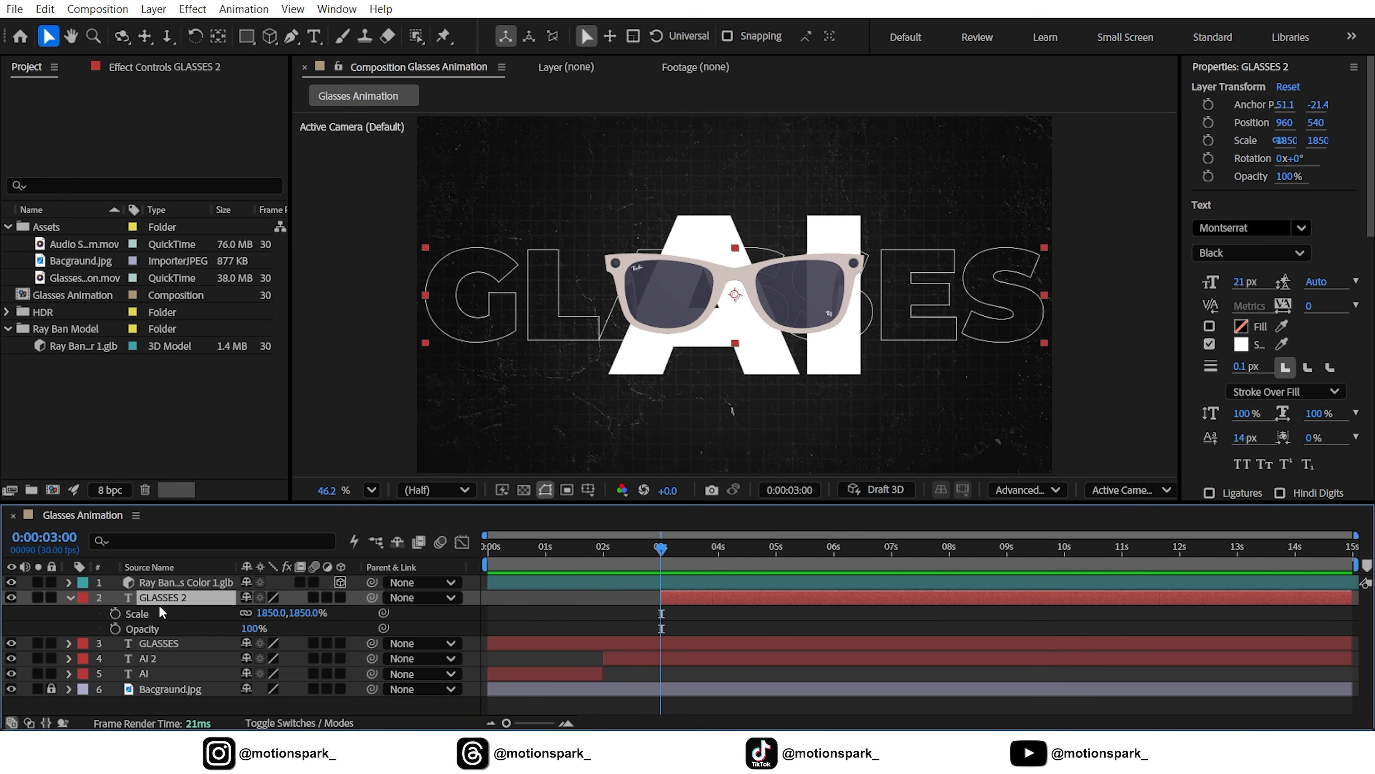
Keyframe the GLASSES 2 layer's position from 960, 540 at 0:00:03:00 to 960, 168 at 0:00:04:00.
{"action": "key", "text": "p"}
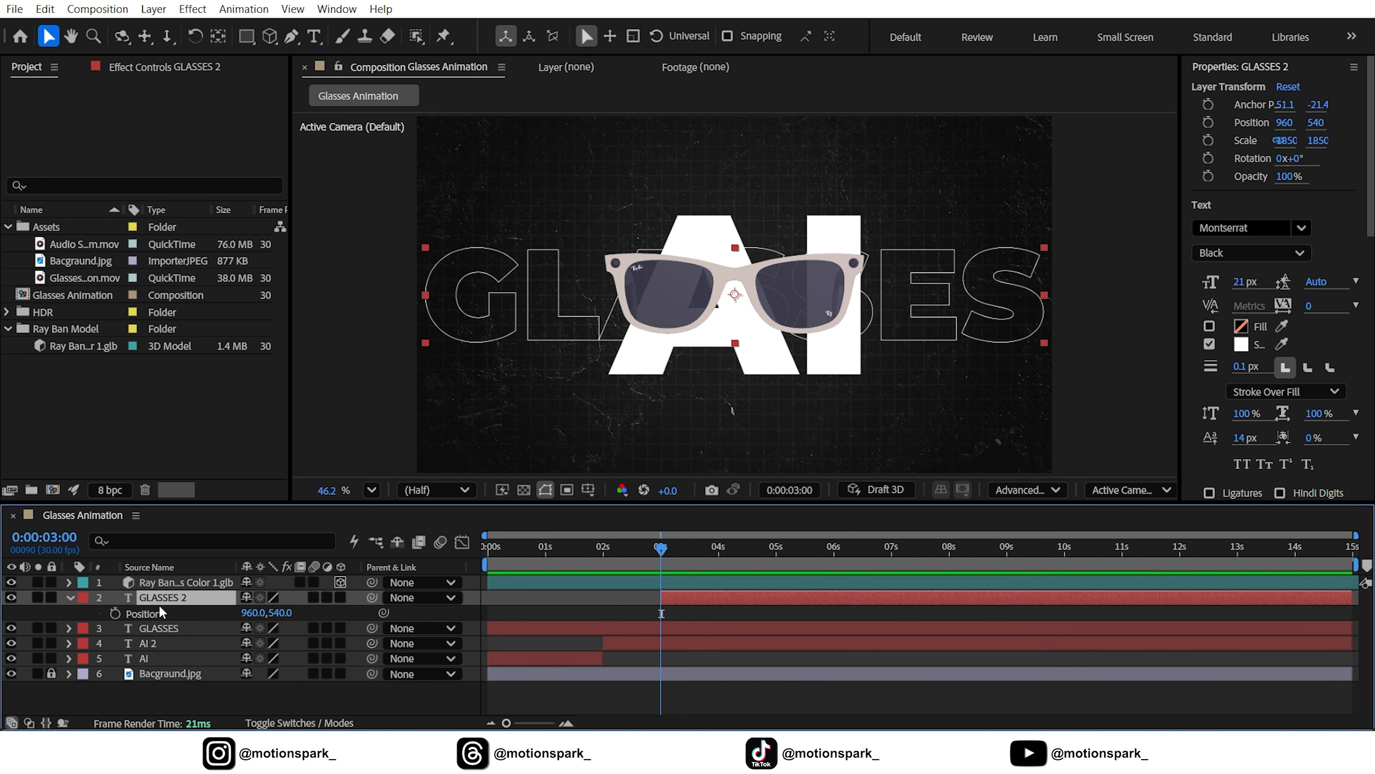
{"action": "left_click", "coordinate": [113, 615]}
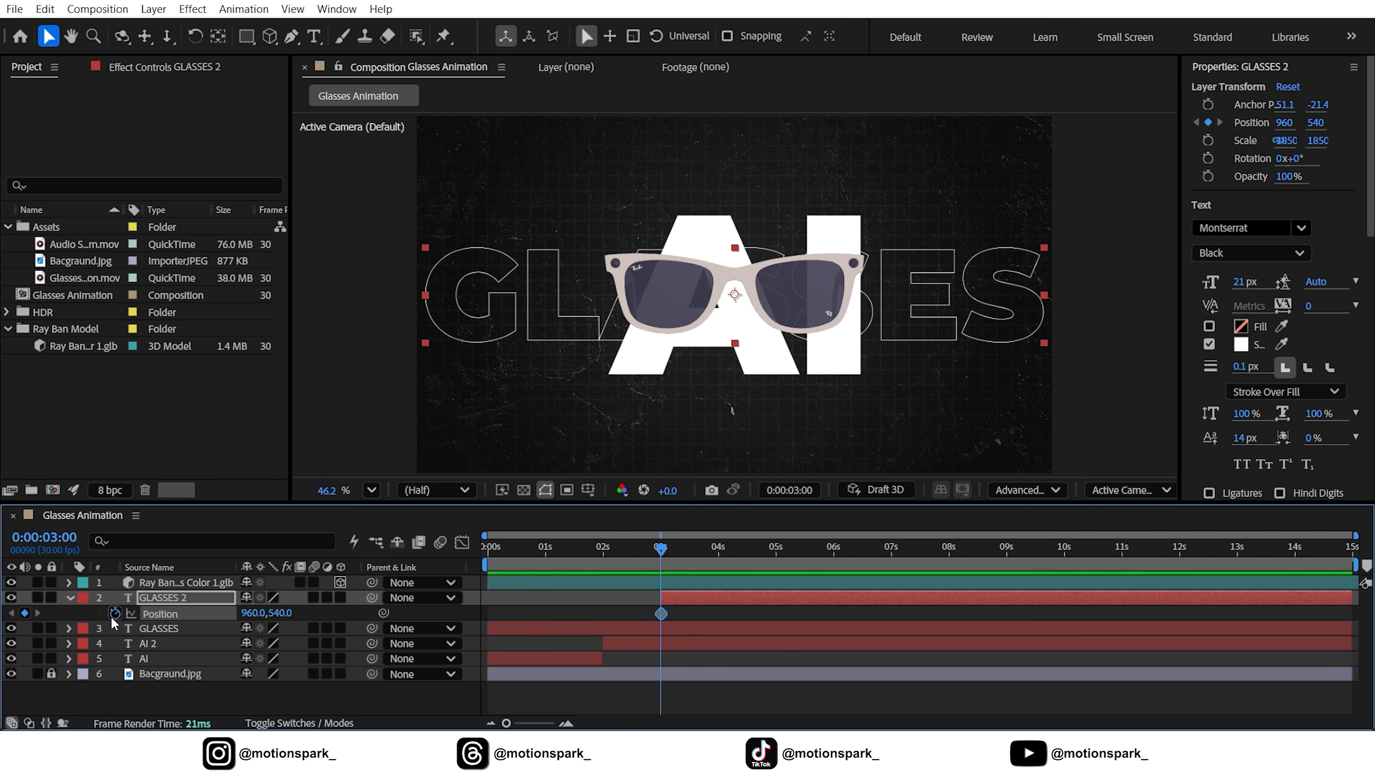
{"action": "key", "text": "shift+Page_Down"}
{"action": "key", "text": "shift+Page_Down"}
{"action": "key", "text": "shift+Page_Down"}
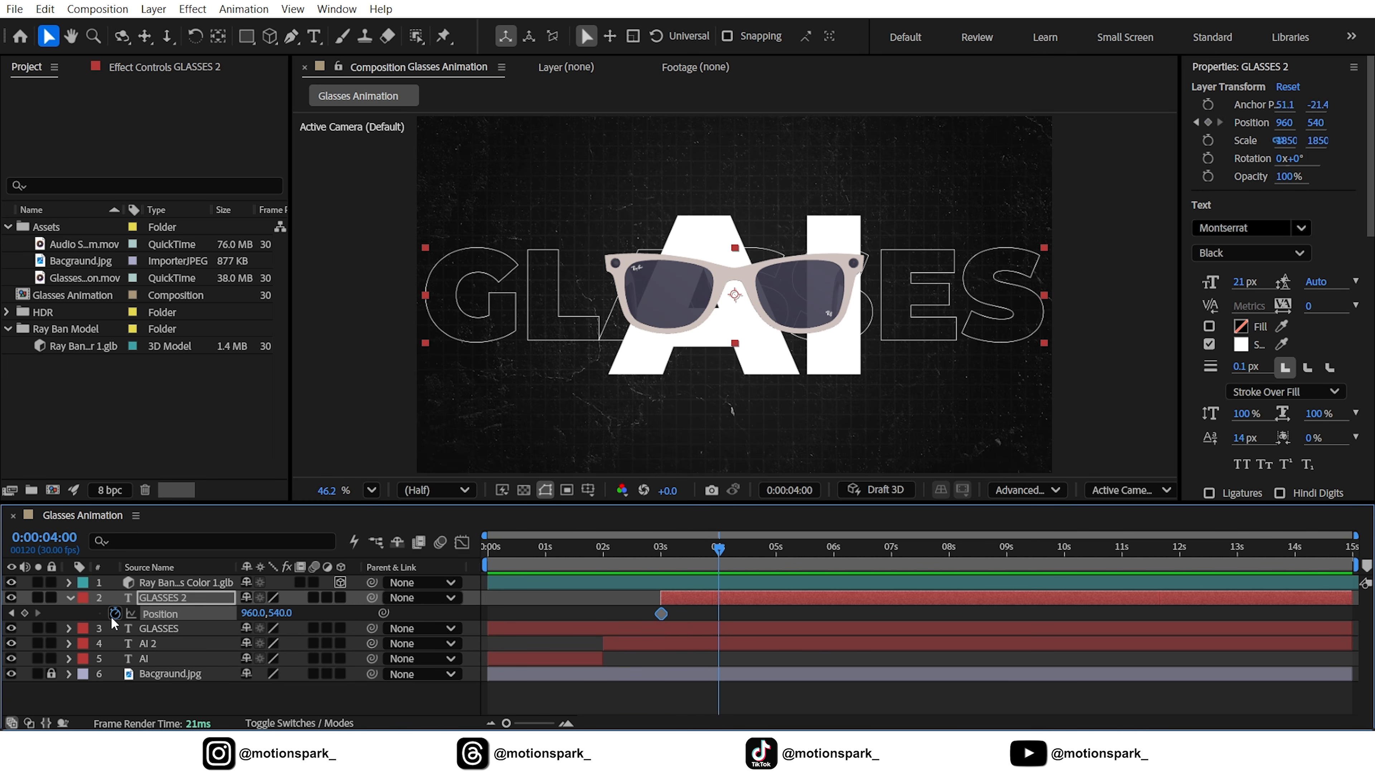
{"action": "left_click_drag", "start_coordinate": [286, 612], "coordinate": [219, 606]}
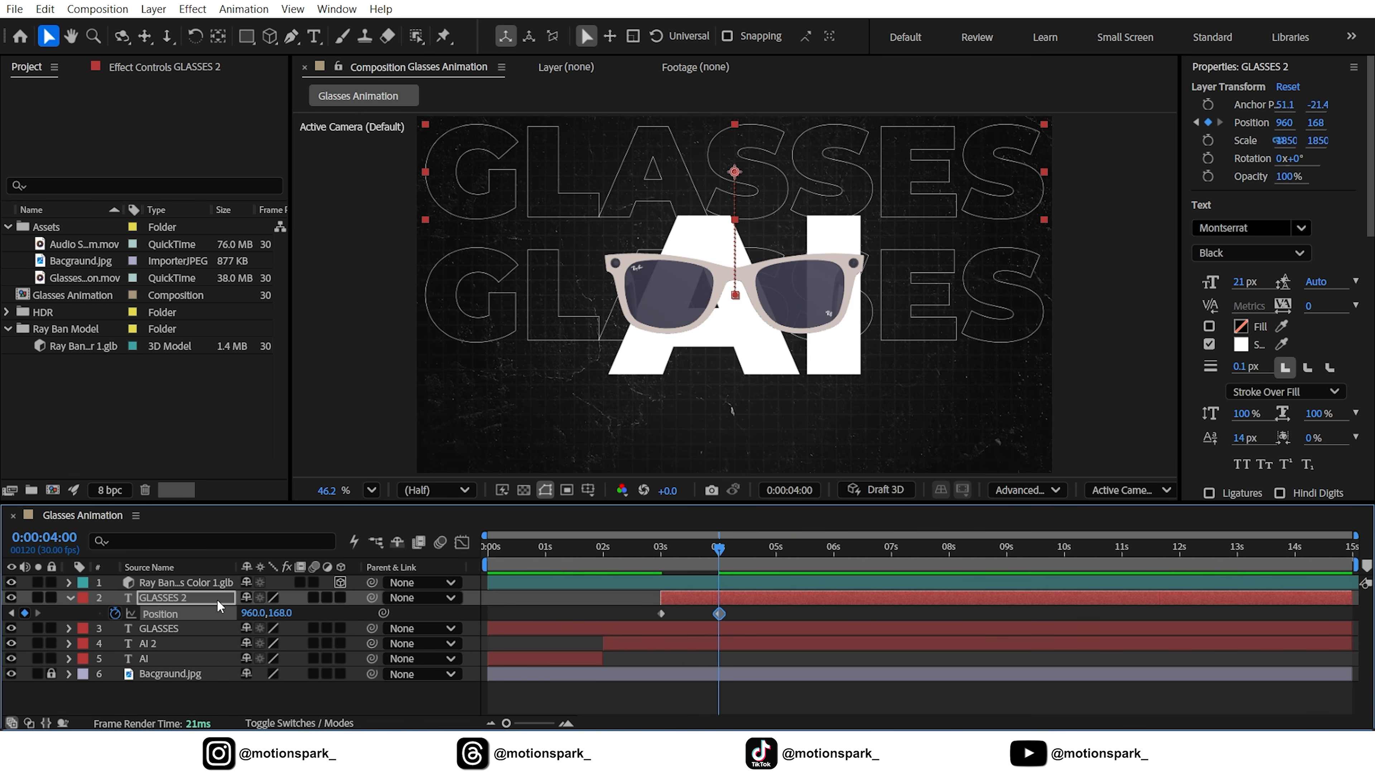
Keyframe the GLASSES 2 layer's opacity from 0% at 0:00:03:00 to 100% at 0:00:03:10.
{"action": "left_click", "coordinate": [11, 612]}
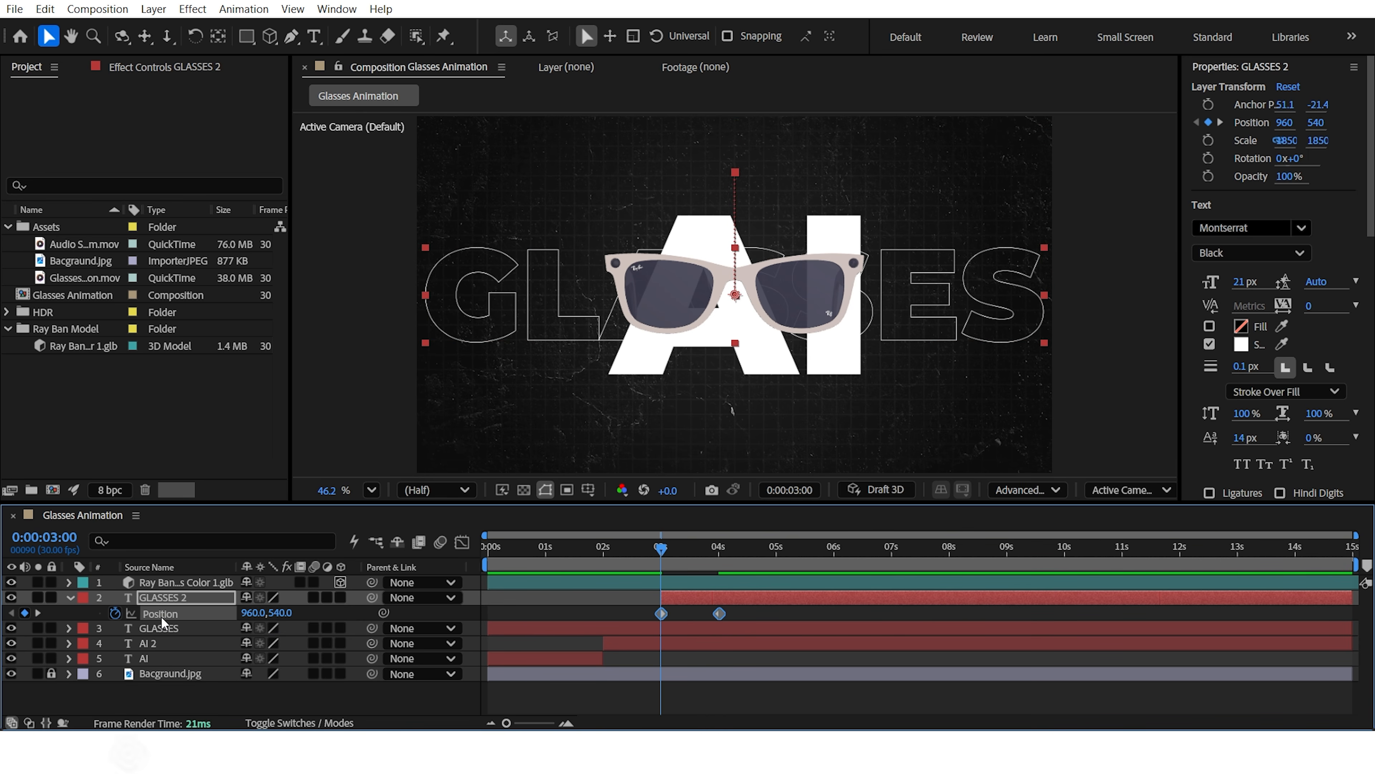
{"action": "key", "text": "shift+t"}
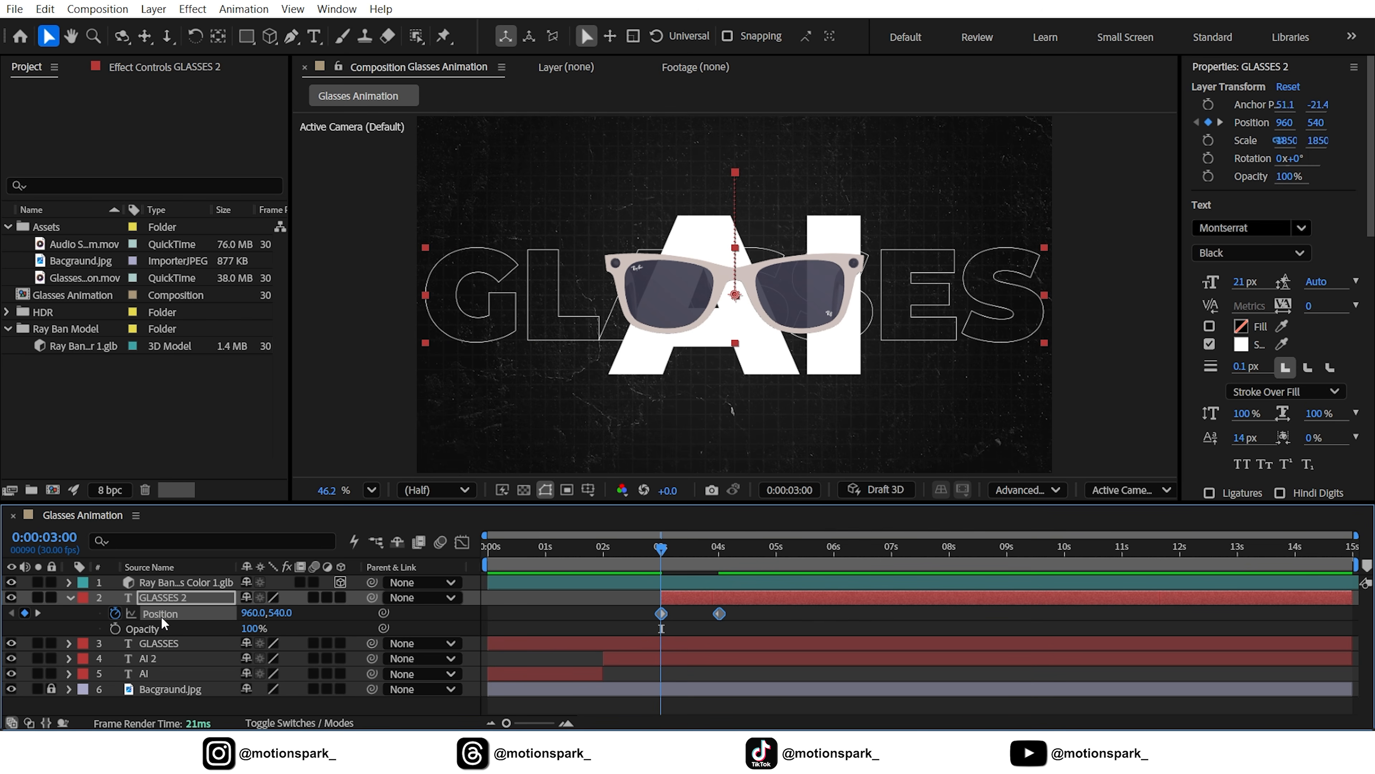
{"action": "left_click", "coordinate": [114, 630]}
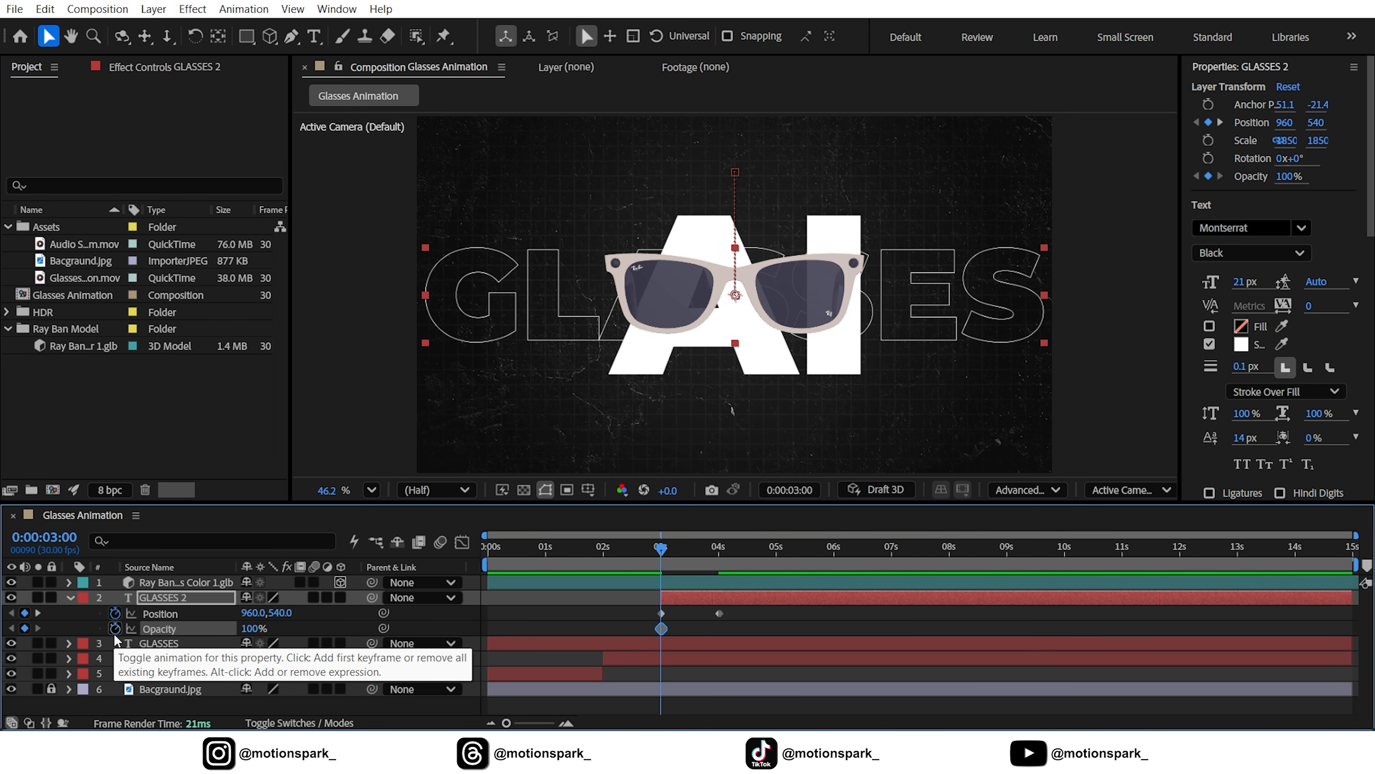
{"action": "key", "text": "shift+Page_Down"}
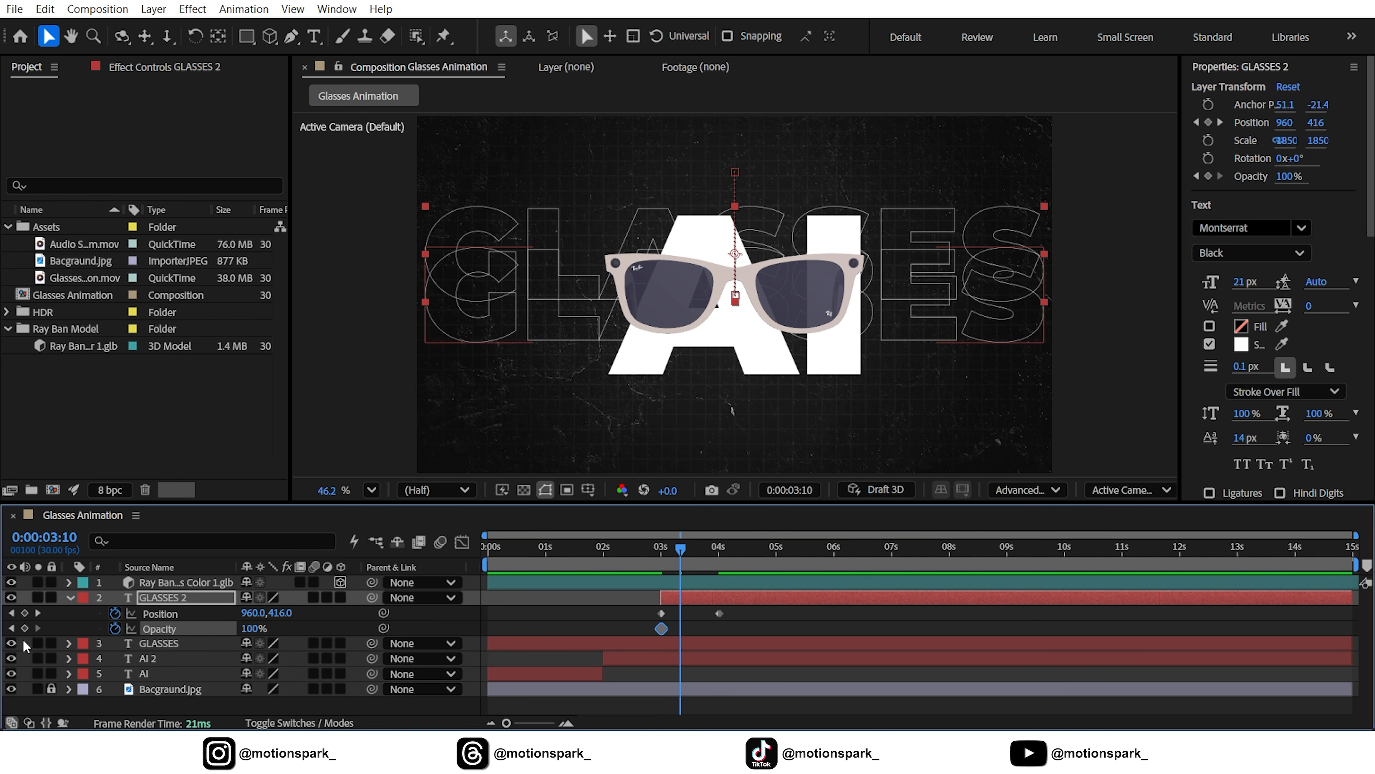
{"action": "left_click", "coordinate": [24, 628]}
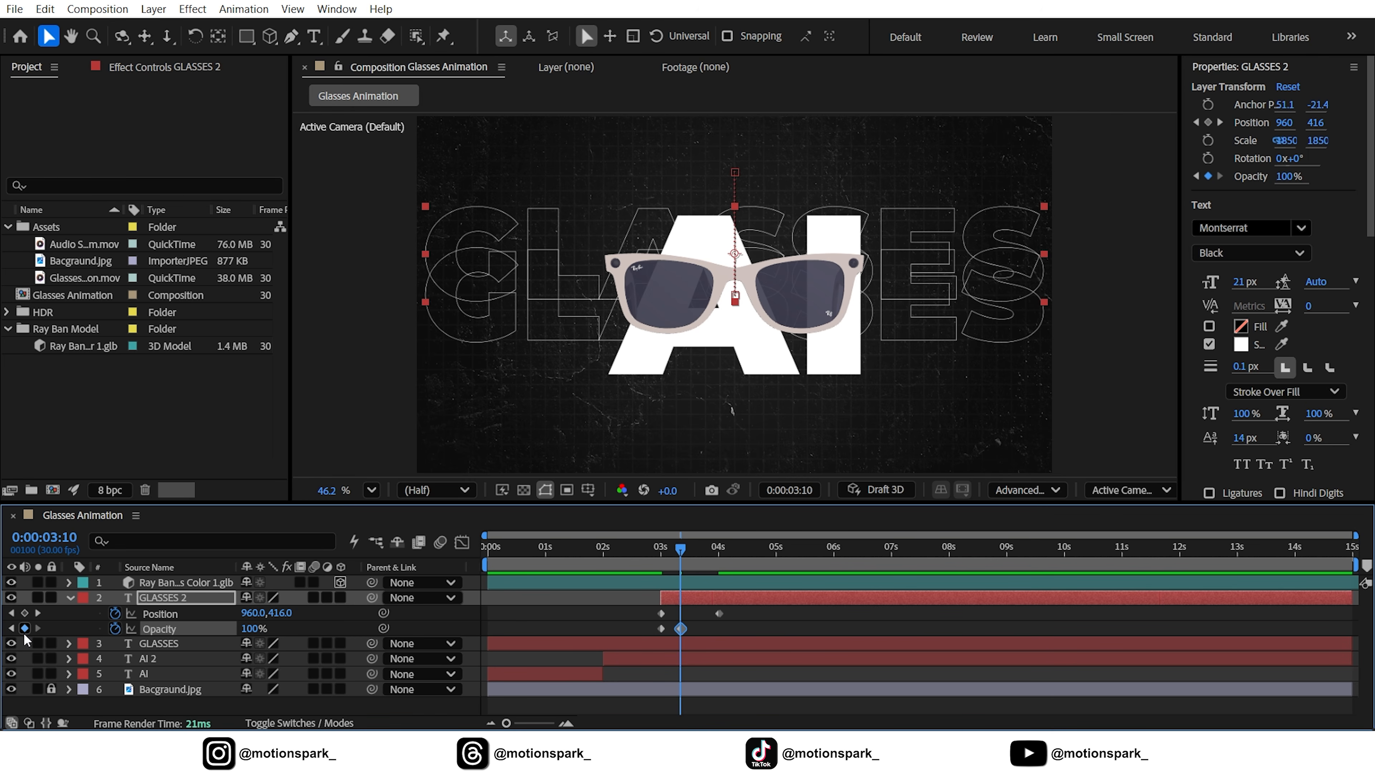
{"action": "left_click", "coordinate": [11, 629]}
{"action": "left_click", "coordinate": [254, 629]}
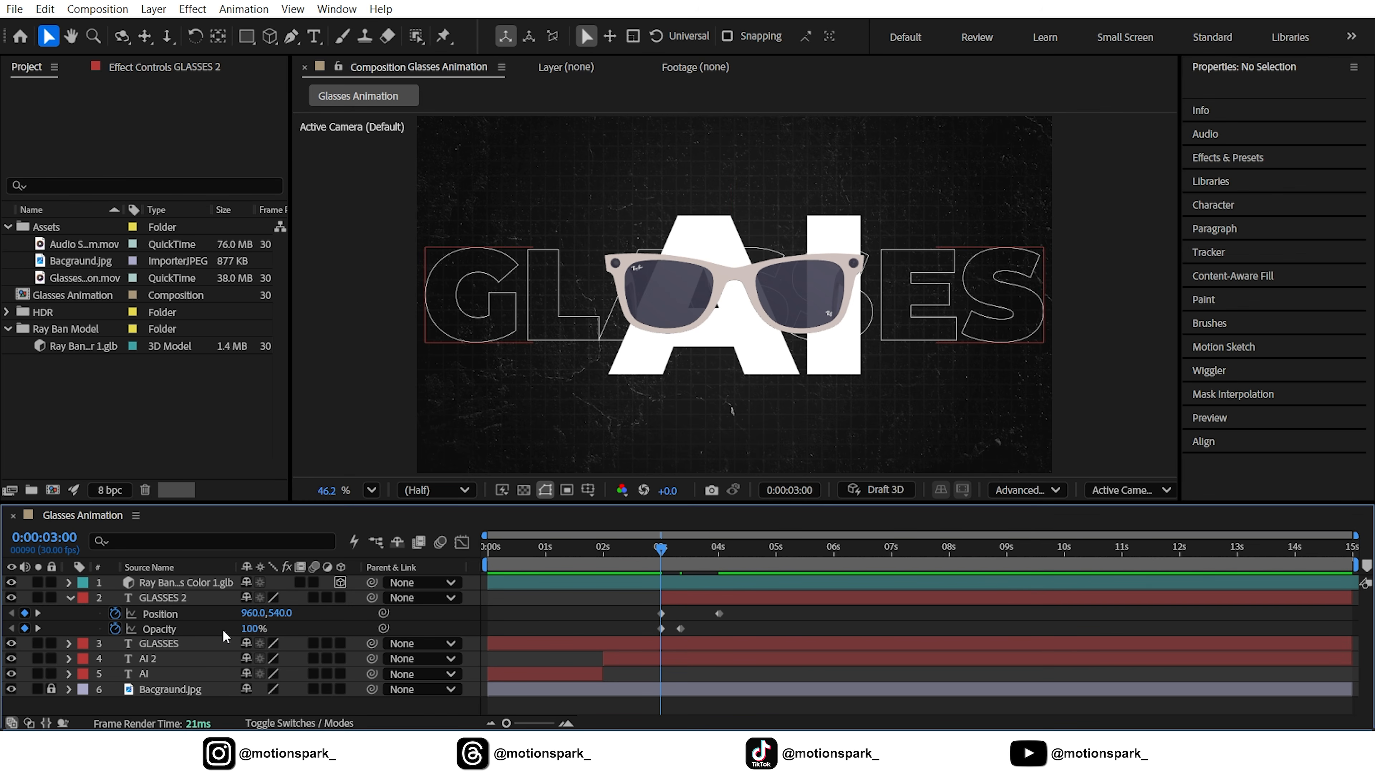
{"action": "type", "text": "0"}
{"action": "key", "text": "Return"}
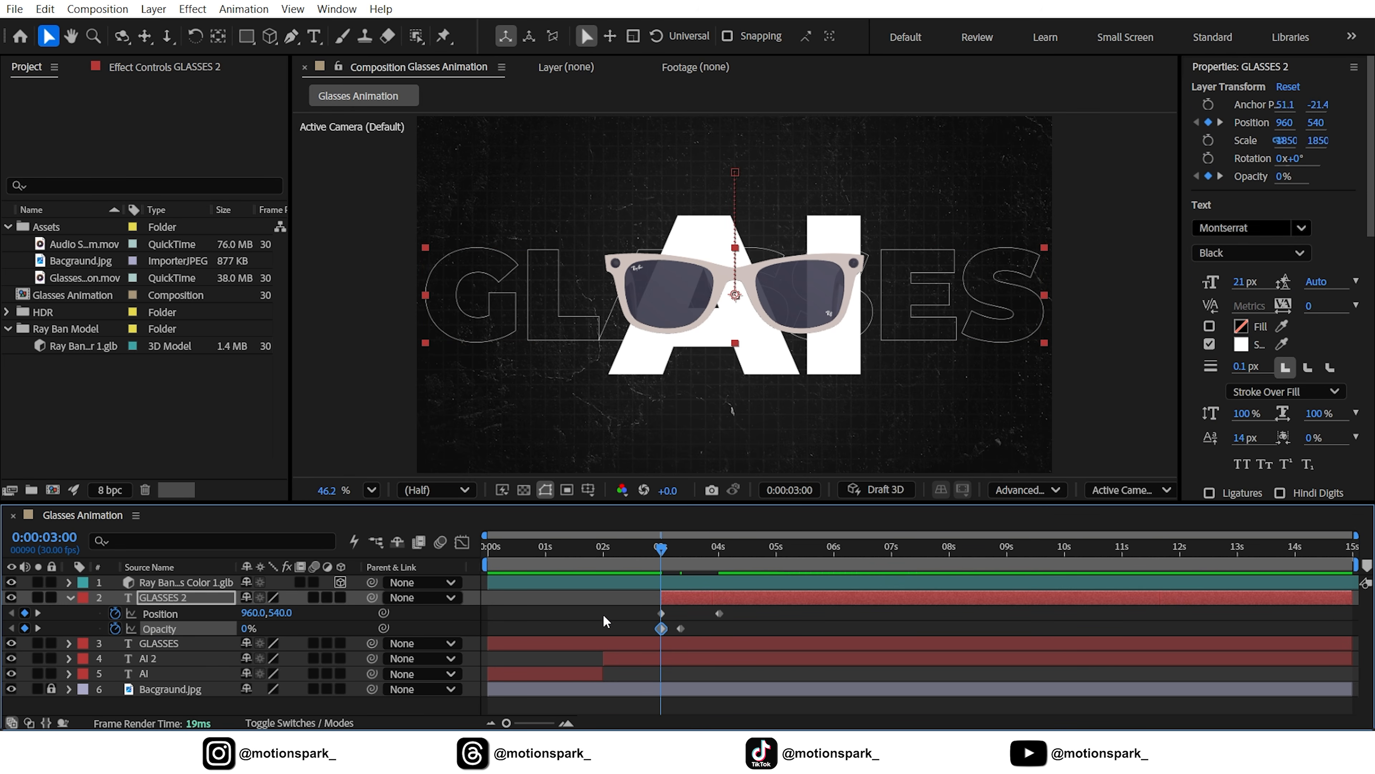
Apply Easy Ease to the GLASSES 2 position and opacity keyframes and reshape the position speed curve for a fast start and slow finish.
{"action": "left_click_drag", "start_coordinate": [727, 607], "coordinate": [629, 631]}
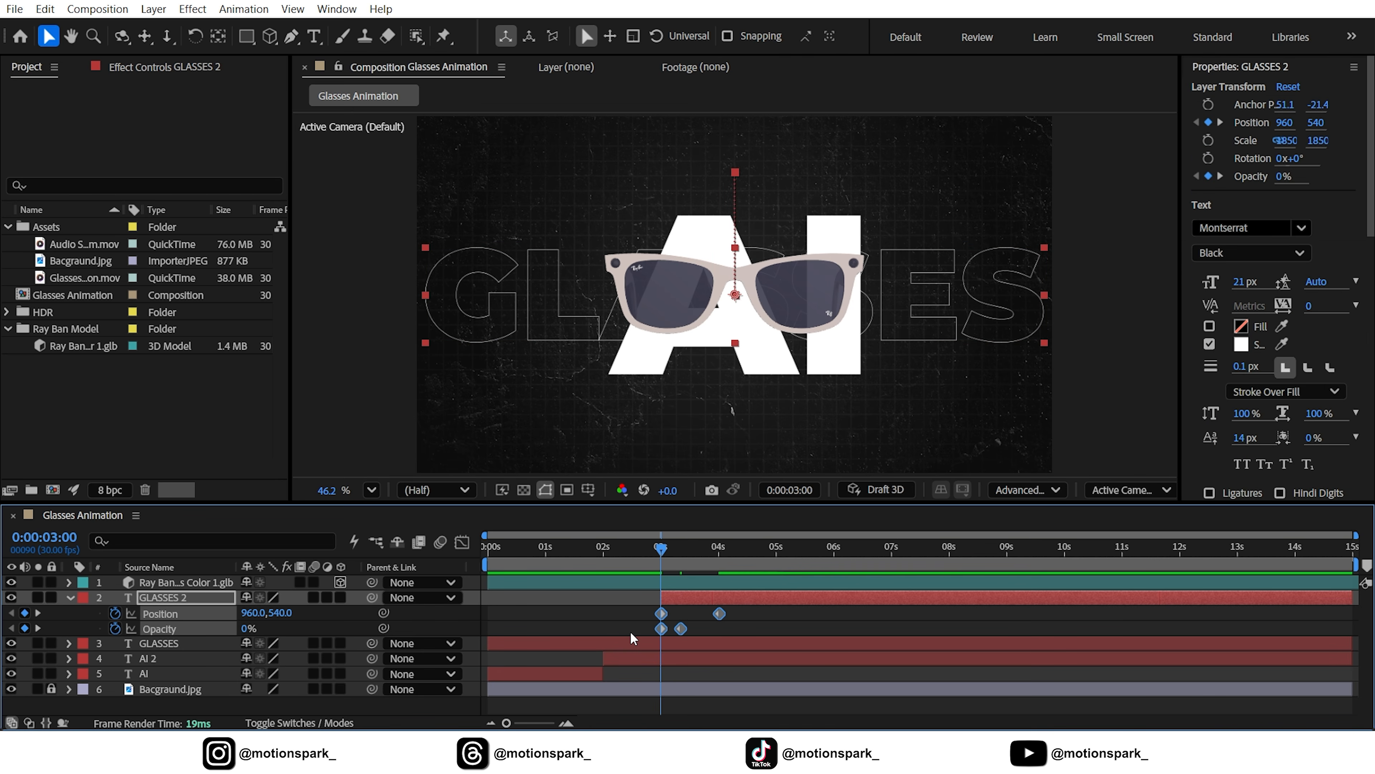
{"action": "key", "text": "F9"}
{"action": "left_click_drag", "start_coordinate": [728, 619], "coordinate": [500, 597]}
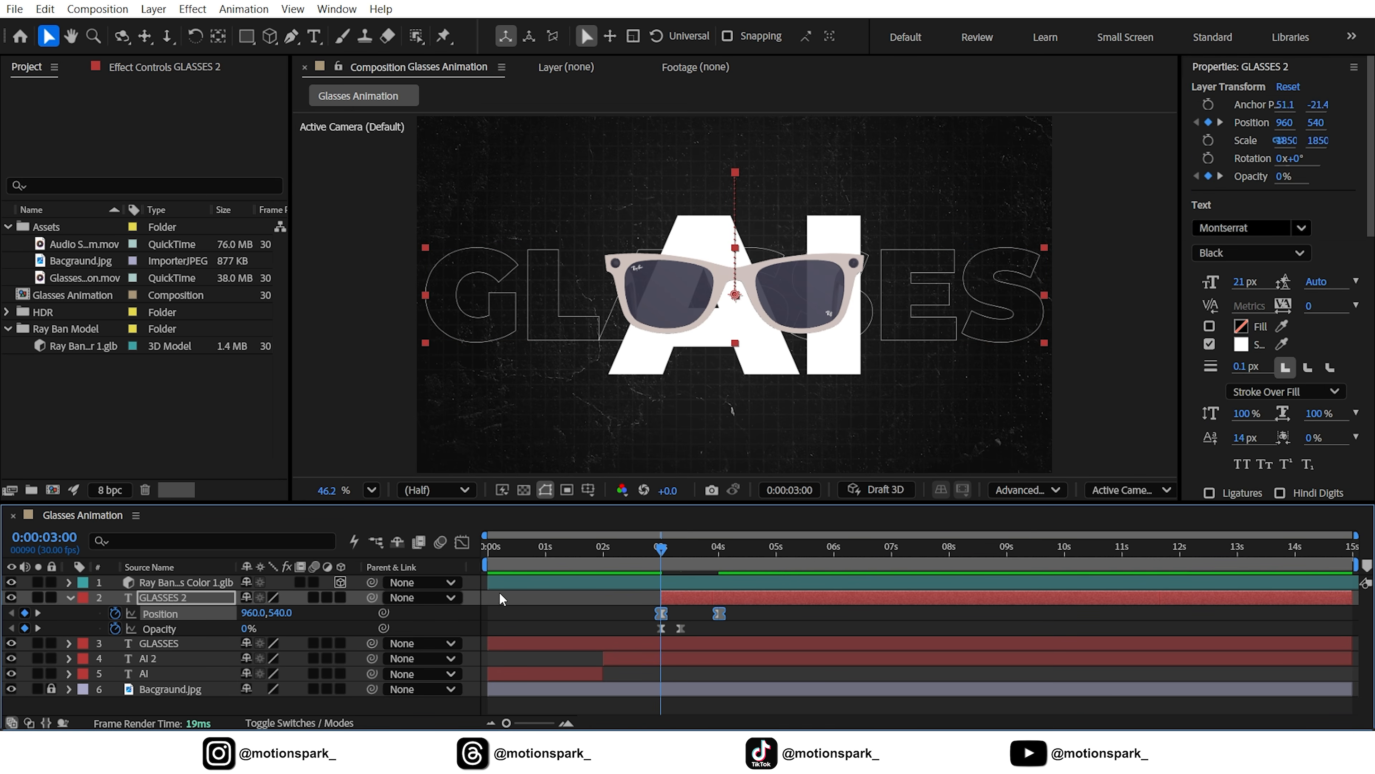
{"action": "left_click", "coordinate": [461, 542]}
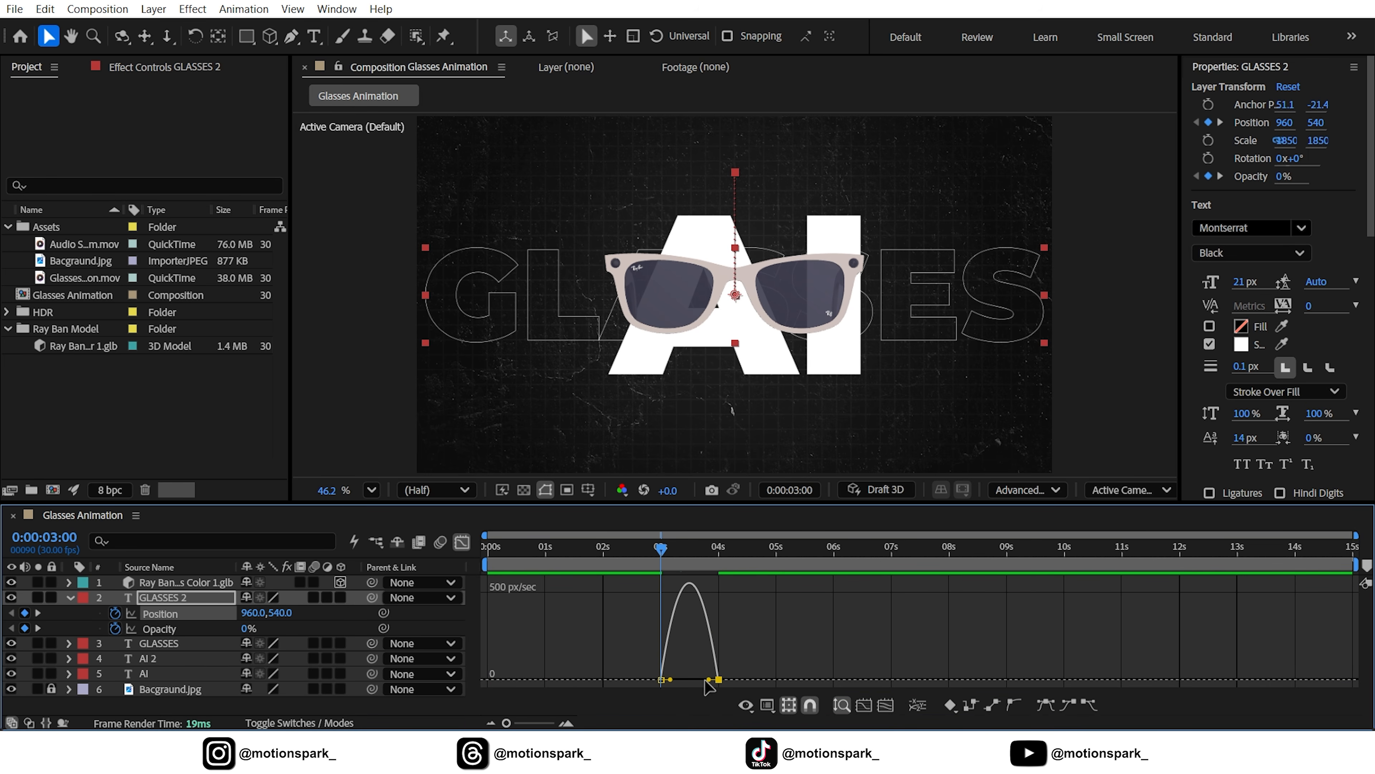
{"action": "left_click_drag", "start_coordinate": [708, 681], "coordinate": [670, 681]}
{"action": "left_click", "coordinate": [462, 542]}
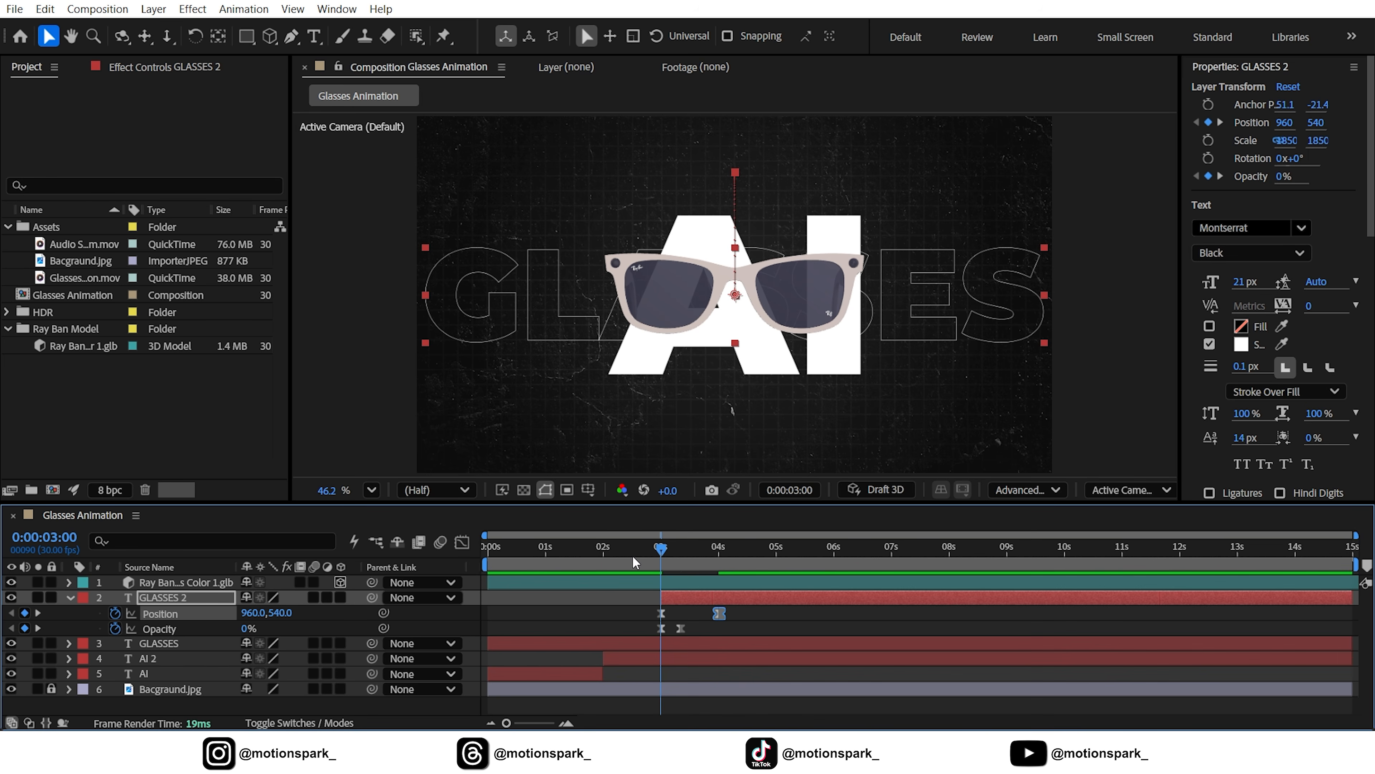
Collapse and duplicate the GLASSES 2 layer, and move the original GLASSES 2 below the GLASSES layer.
{"action": "left_click", "coordinate": [155, 598]}
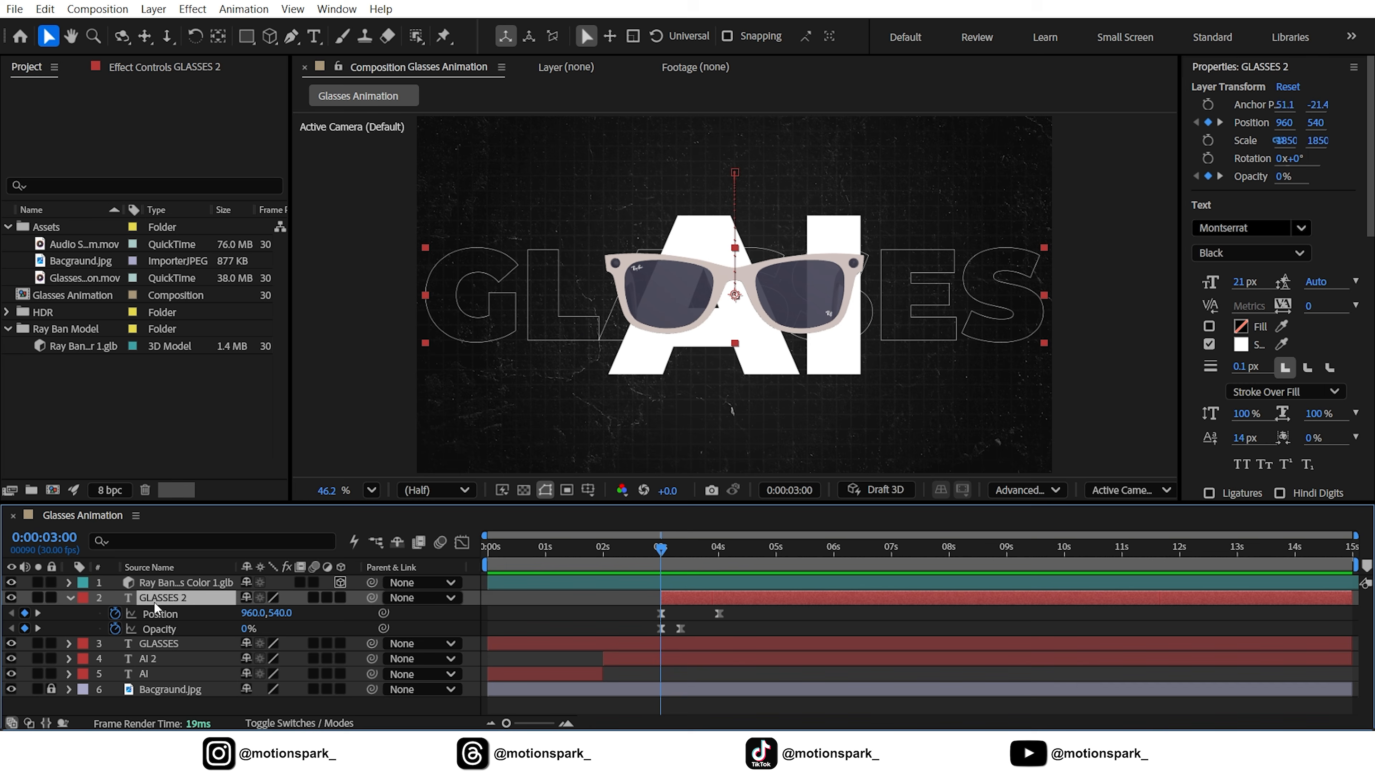
{"action": "left_click", "coordinate": [68, 597]}
{"action": "key", "text": "ctrl+d"}
{"action": "left_click_drag", "start_coordinate": [150, 613], "coordinate": [155, 635]}
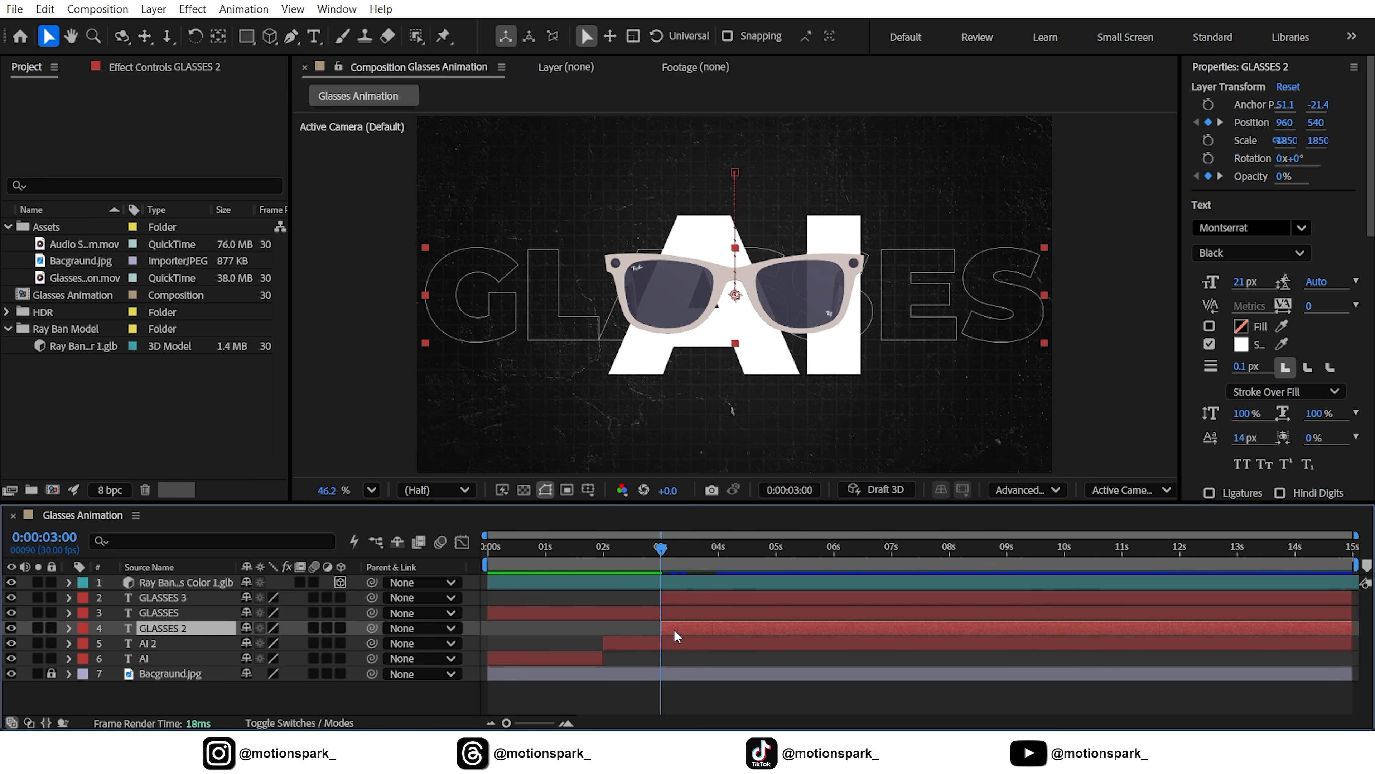
Set the GLASSES 2 layer's position keyframe at 0:00:04:00 to 960, 908, scrub through the motion, and collapse the layer.
{"action": "key", "text": "p"}
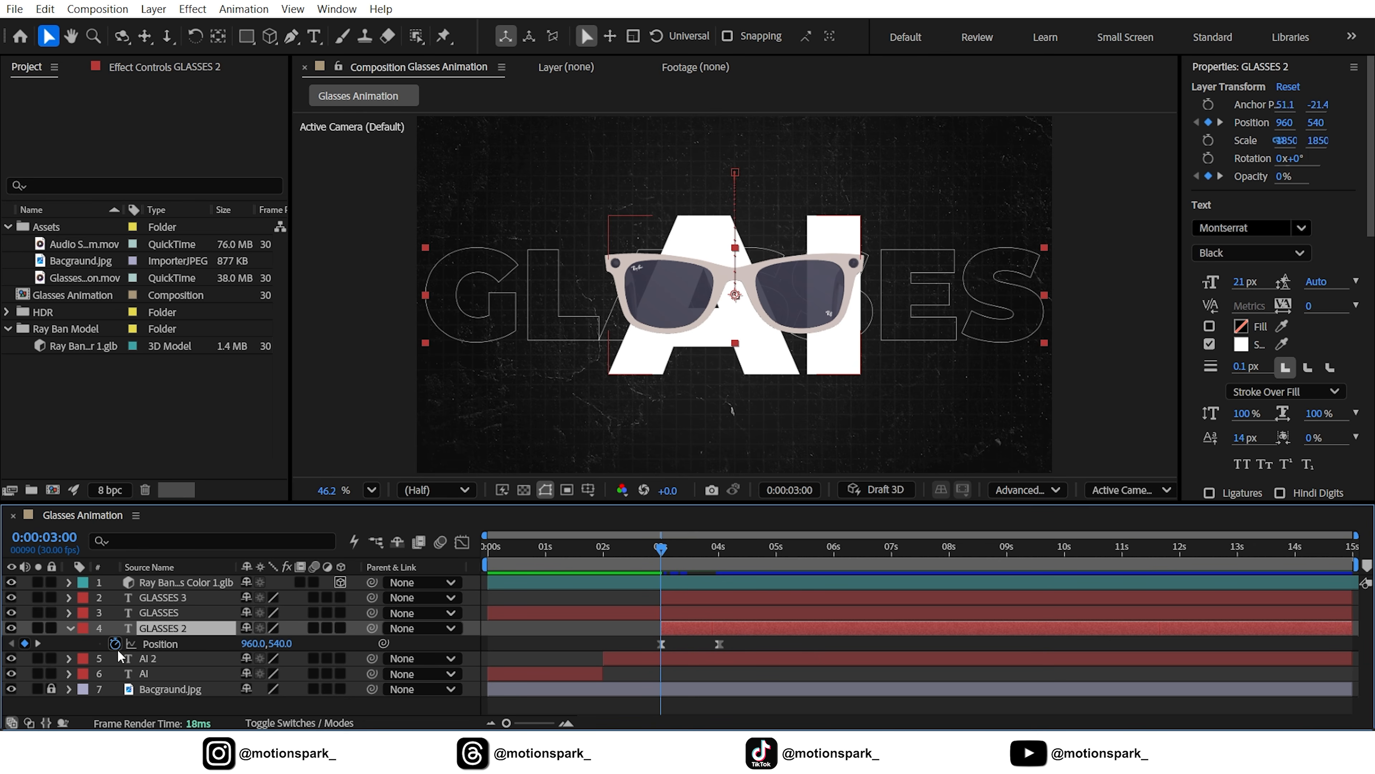
{"action": "left_click", "coordinate": [38, 644]}
{"action": "left_click_drag", "start_coordinate": [289, 645], "coordinate": [932, 659]}
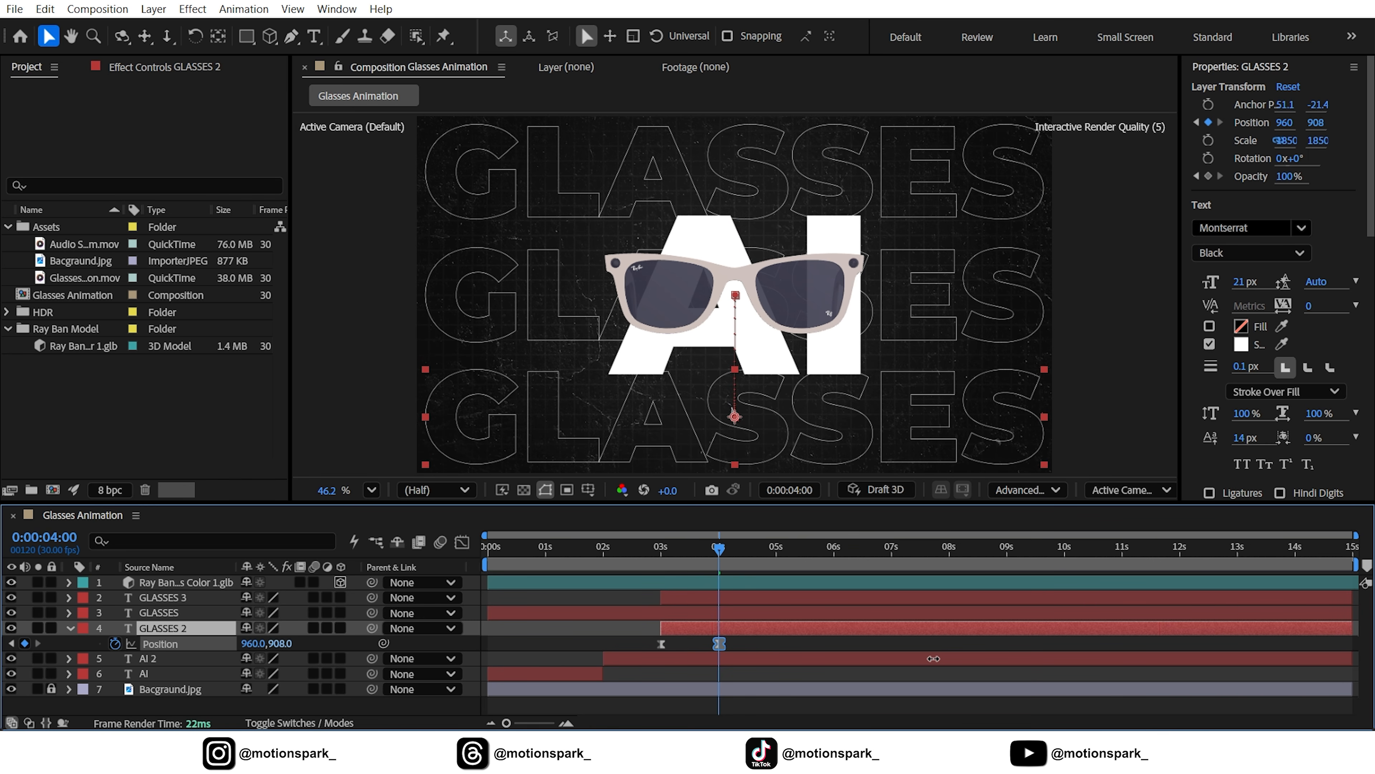
{"action": "left_click", "coordinate": [700, 558]}
{"action": "mouse_move", "coordinate": [702, 558]}
{"action": "left_mouse_down"}
{"action": "mouse_move", "coordinate": [658, 560]}
{"action": "mouse_move", "coordinate": [718, 565]}
{"action": "left_mouse_up"}
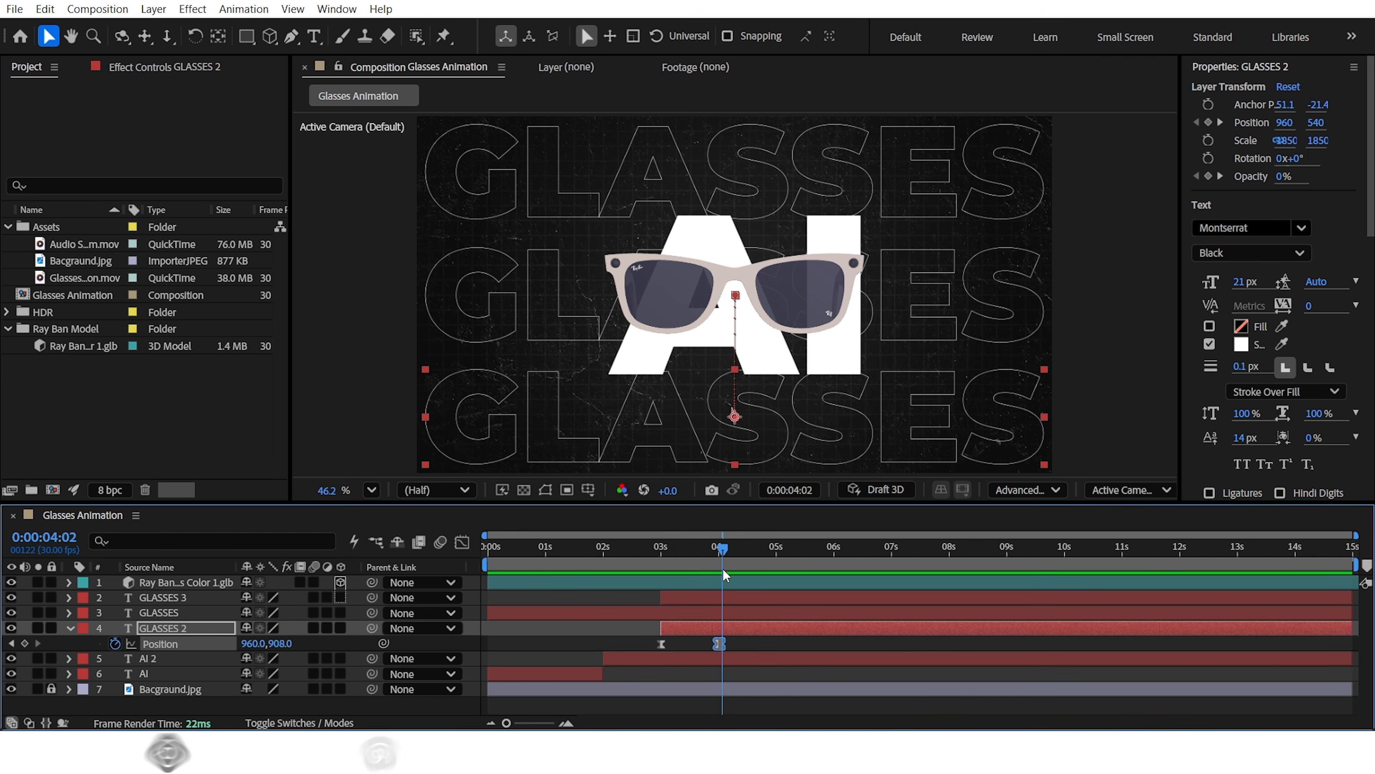
{"action": "left_click", "coordinate": [70, 628]}
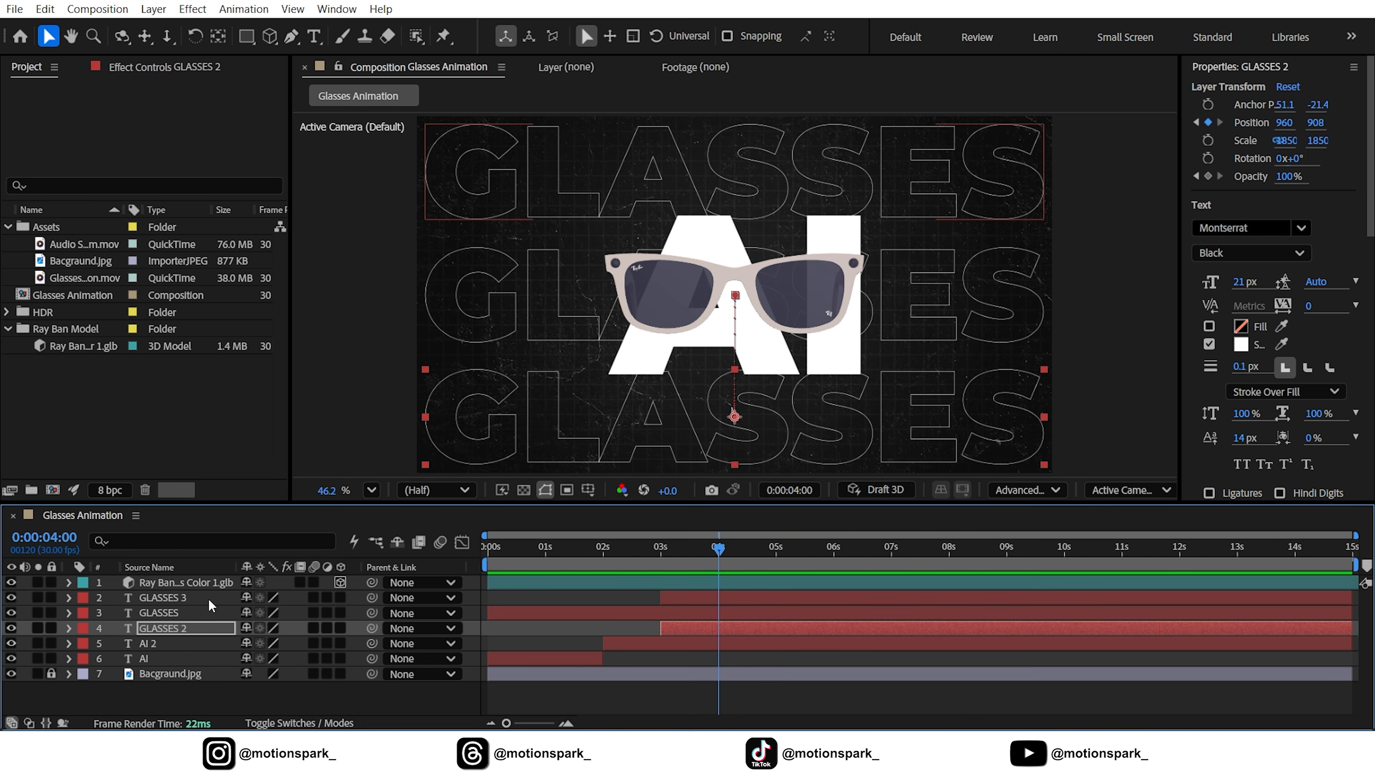
Split the AI 2 layer at 0:00:04:00.
{"action": "left_click", "coordinate": [188, 648]}
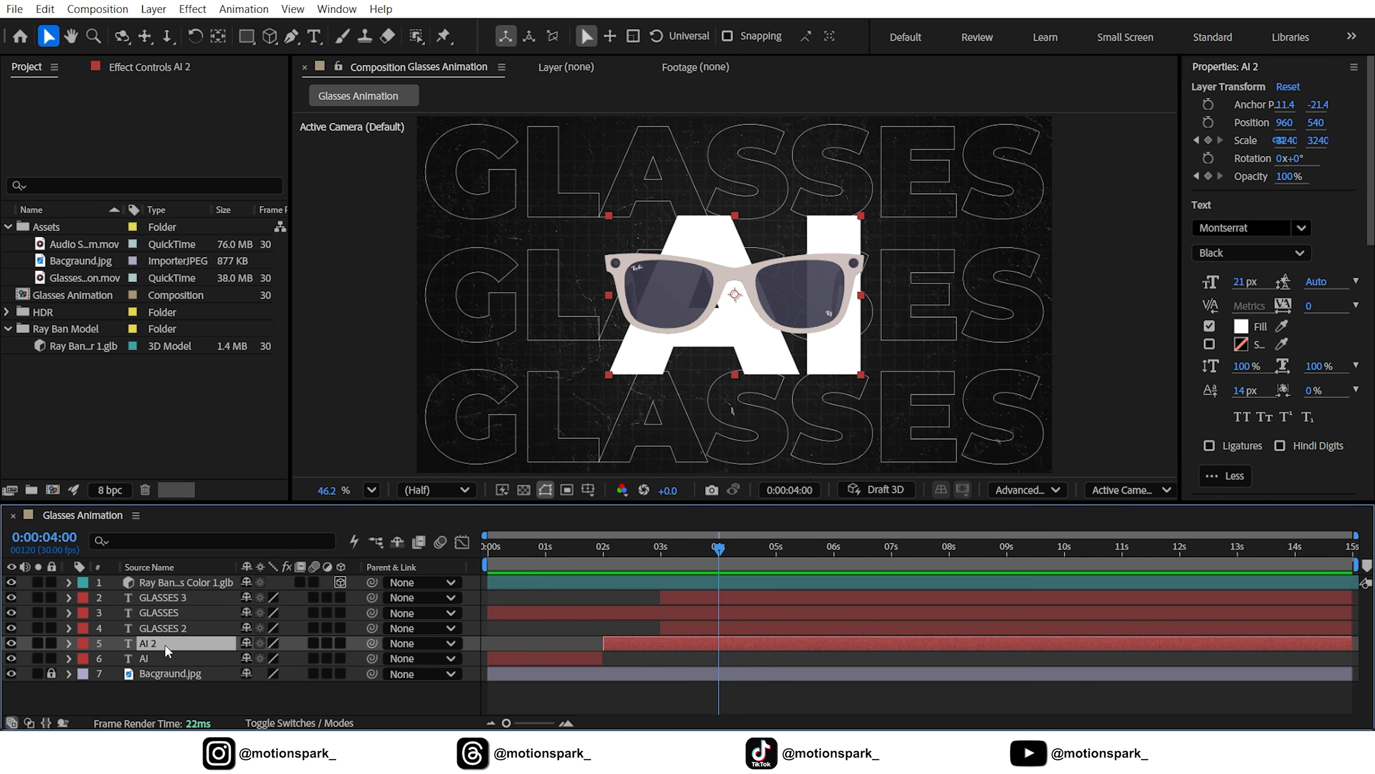
{"action": "left_click", "coordinate": [45, 9]}
{"action": "left_click", "coordinate": [85, 333]}
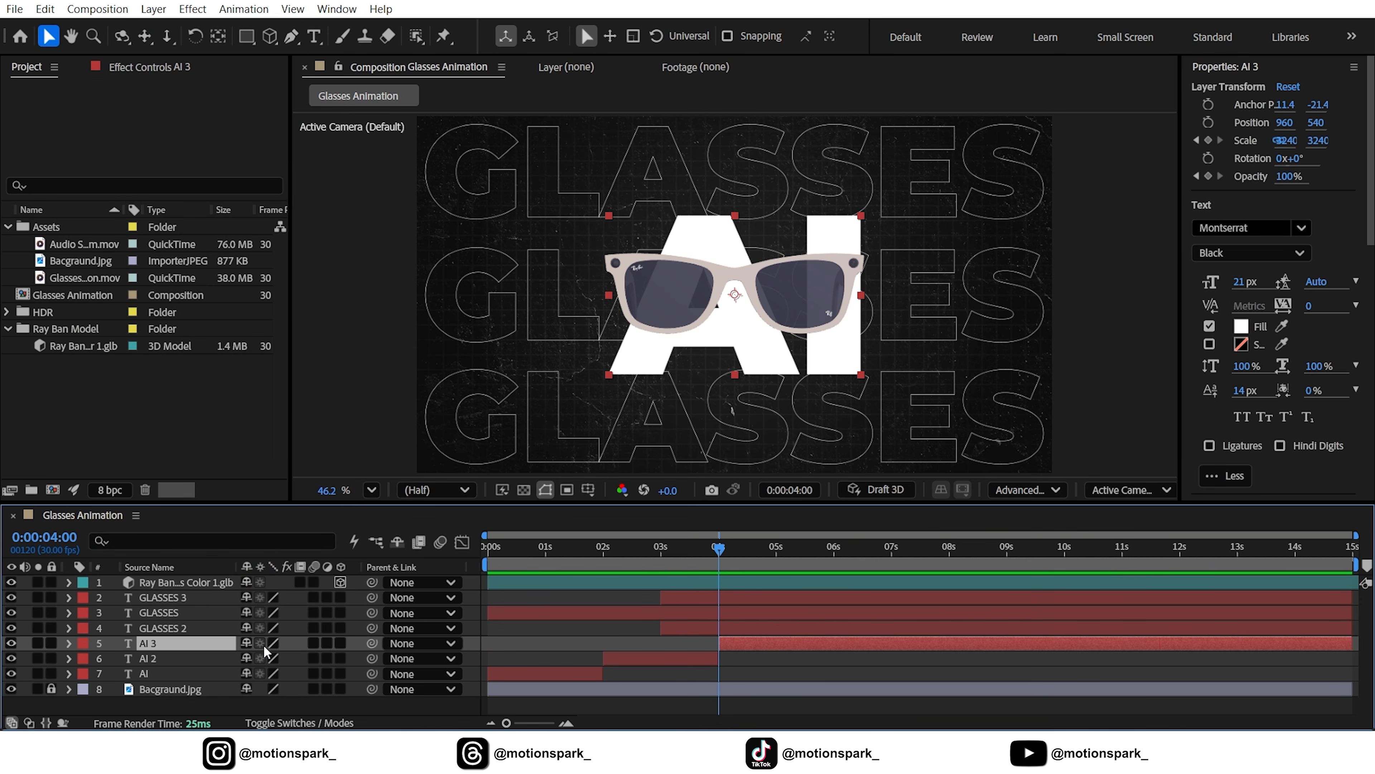
Draw a rectangular mask around the letter A on the AI 3 layer and collapse the layer.
{"action": "left_click", "coordinate": [246, 38]}
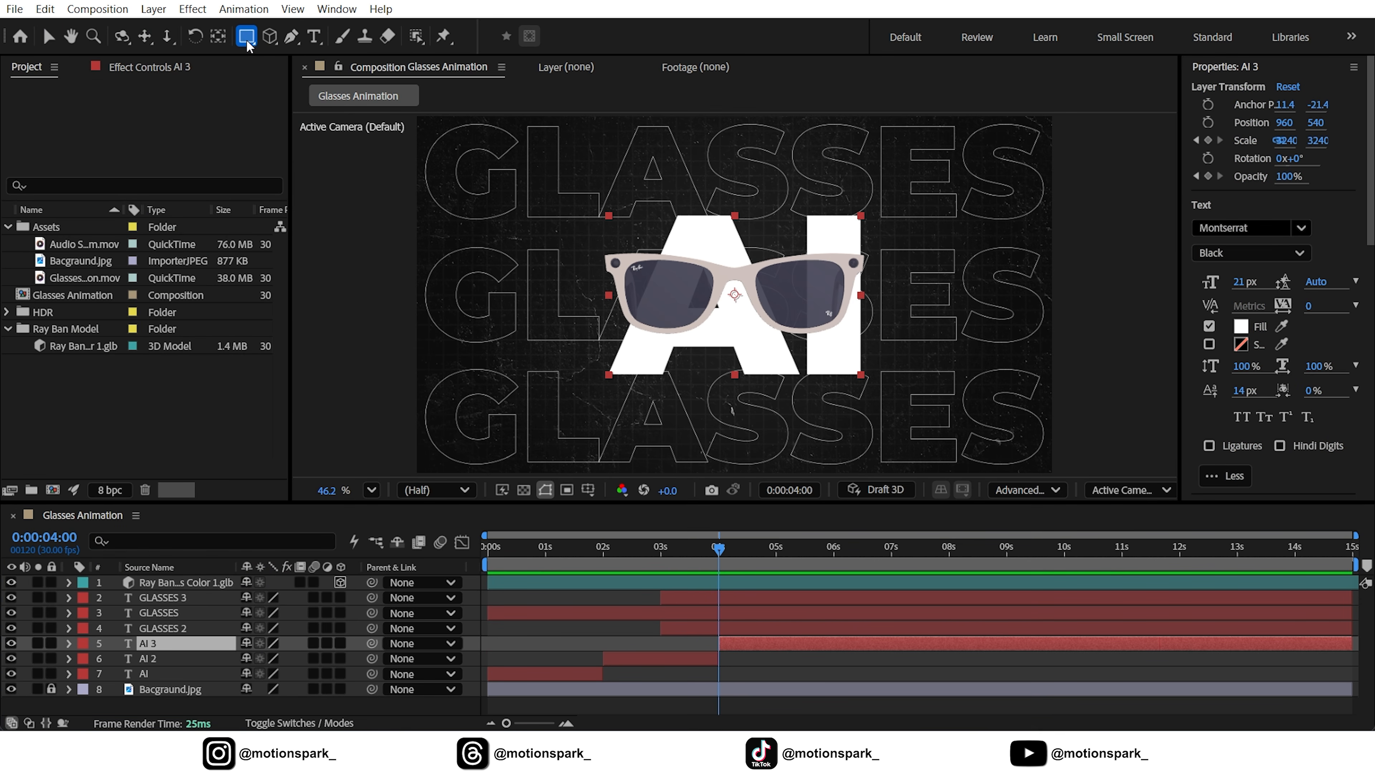
{"action": "mouse_move", "coordinate": [467, 167]}
{"action": "left_mouse_down"}
{"action": "mouse_move", "coordinate": [640, 360]}
{"action": "mouse_move", "coordinate": [803, 481]}
{"action": "left_mouse_up"}
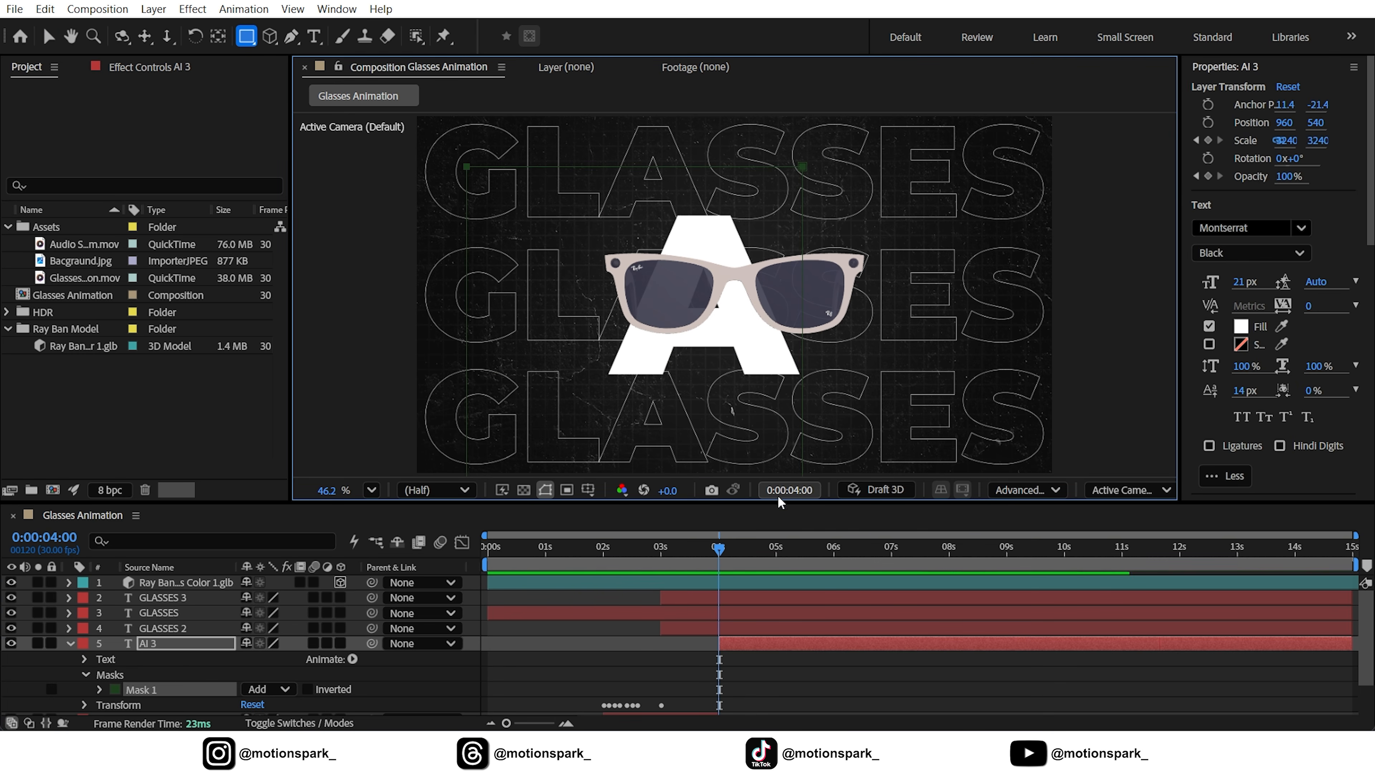
{"action": "left_click", "coordinate": [70, 644]}
{"action": "left_click", "coordinate": [153, 644]}
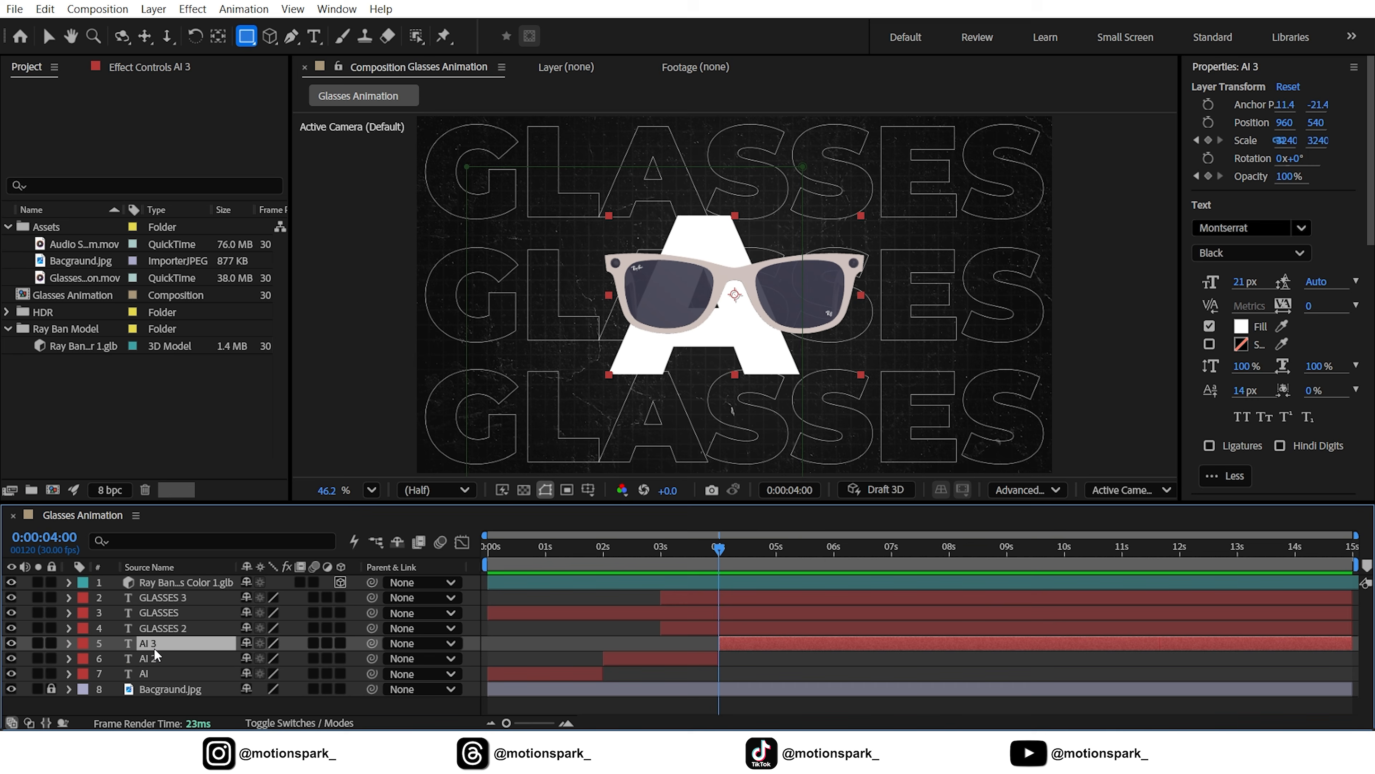
Duplicate the AI 3 layer and invert the copy's mask to isolate the letter I, leaving both masked layers collapsed and selected.
{"action": "left_click", "coordinate": [45, 8]}
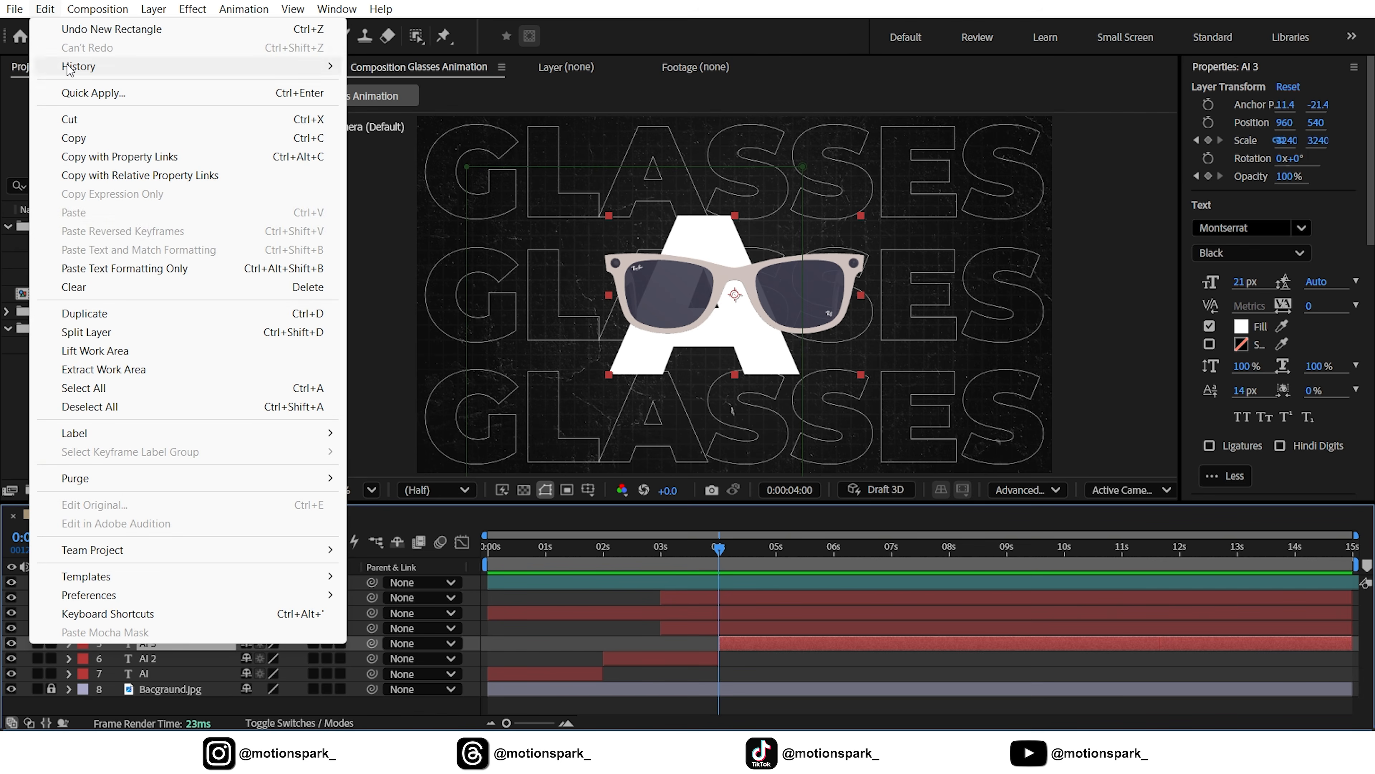
{"action": "left_click", "coordinate": [86, 313]}
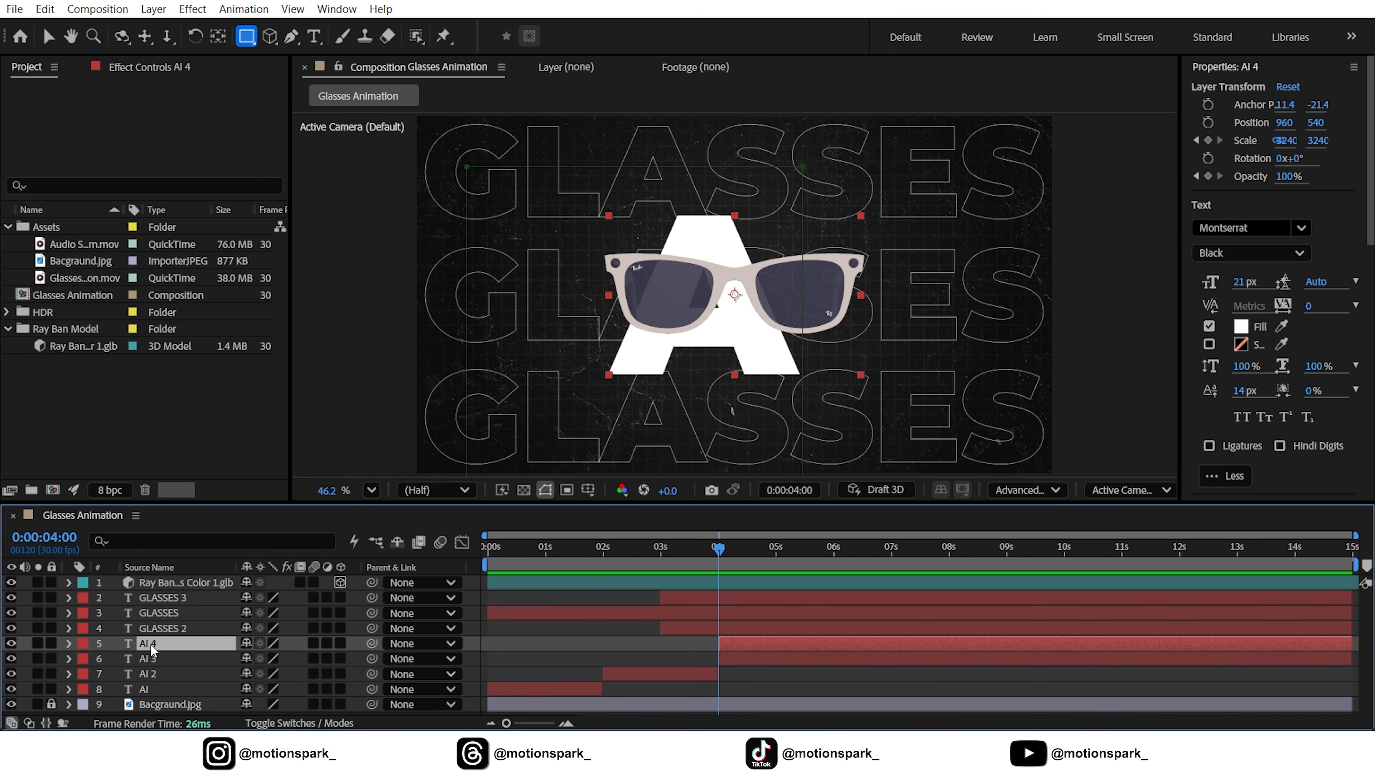
{"action": "key", "text": "m"}
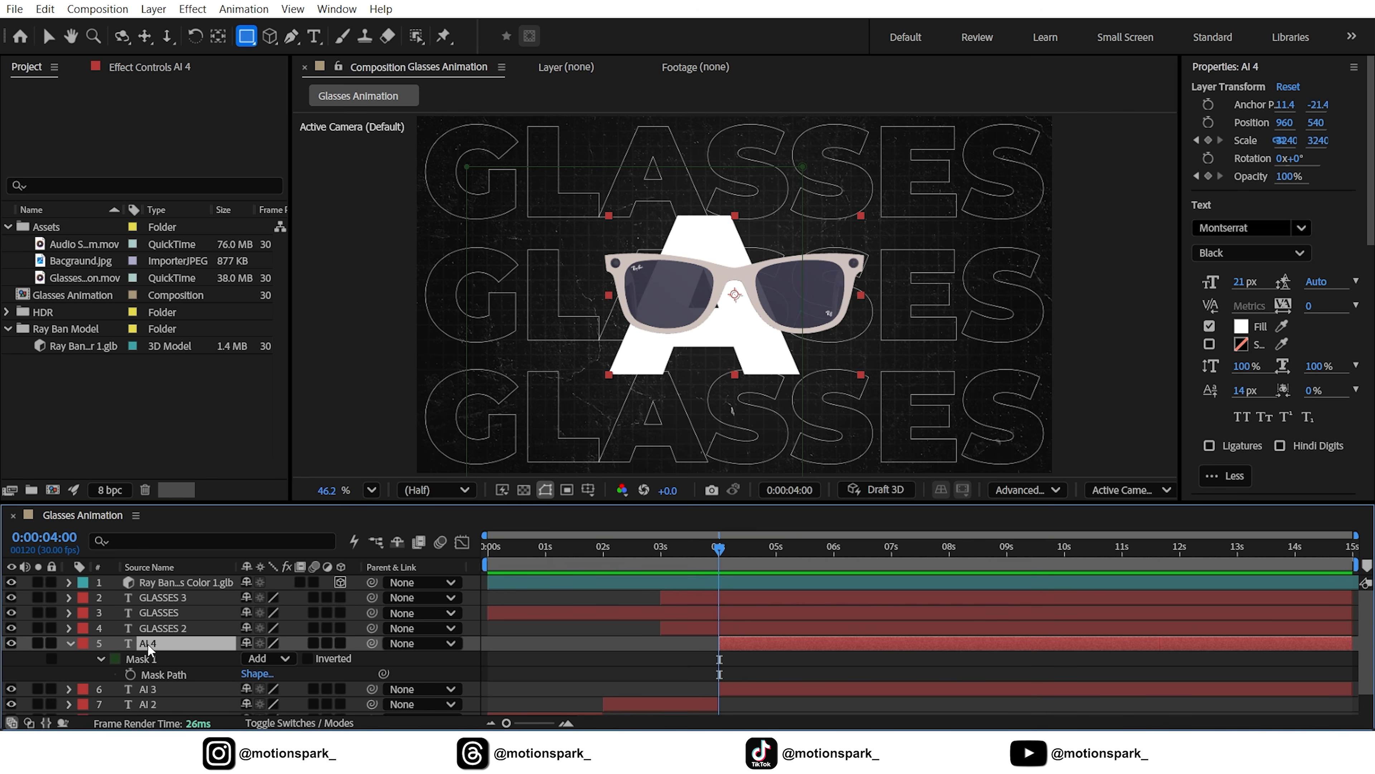
{"action": "left_click", "coordinate": [307, 659]}
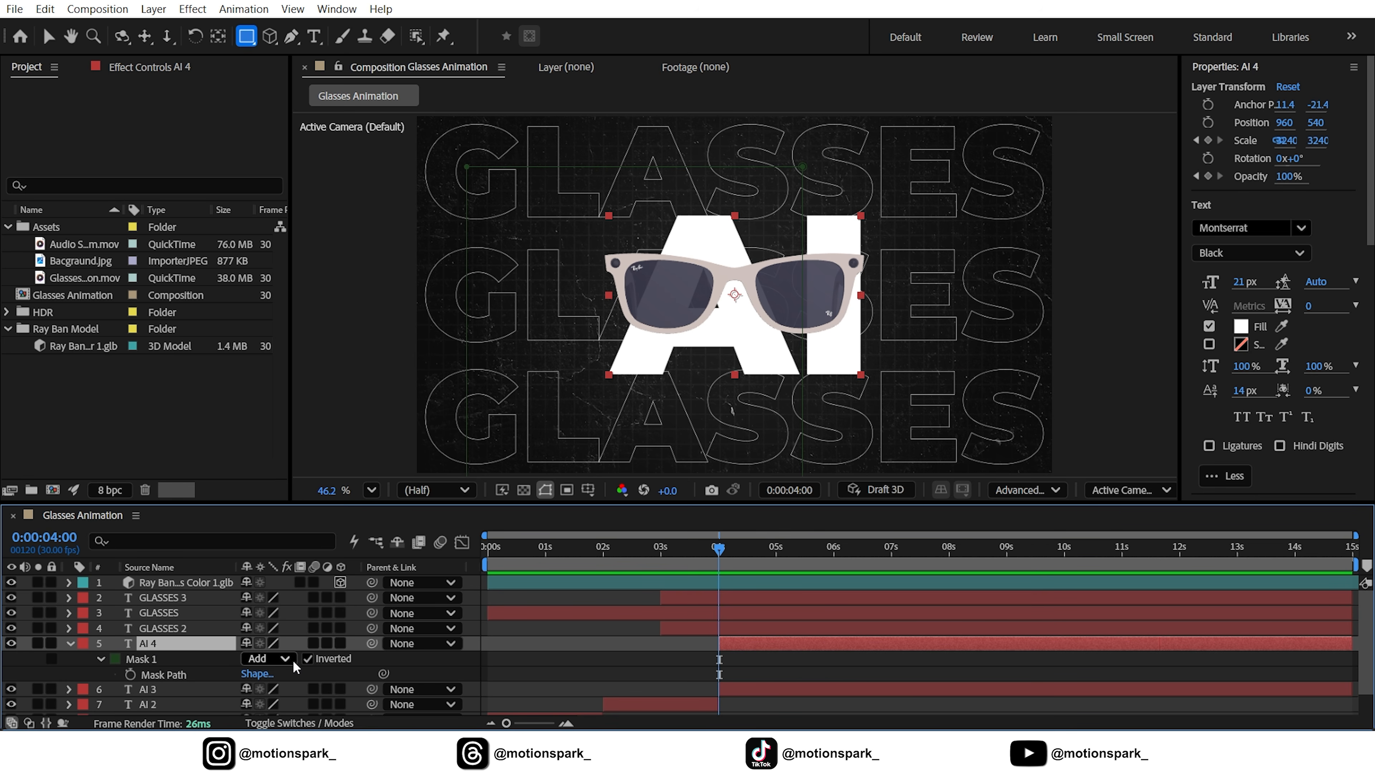
{"action": "left_click", "coordinate": [69, 643]}
{"action": "left_click", "coordinate": [160, 653], "text": "ctrl"}
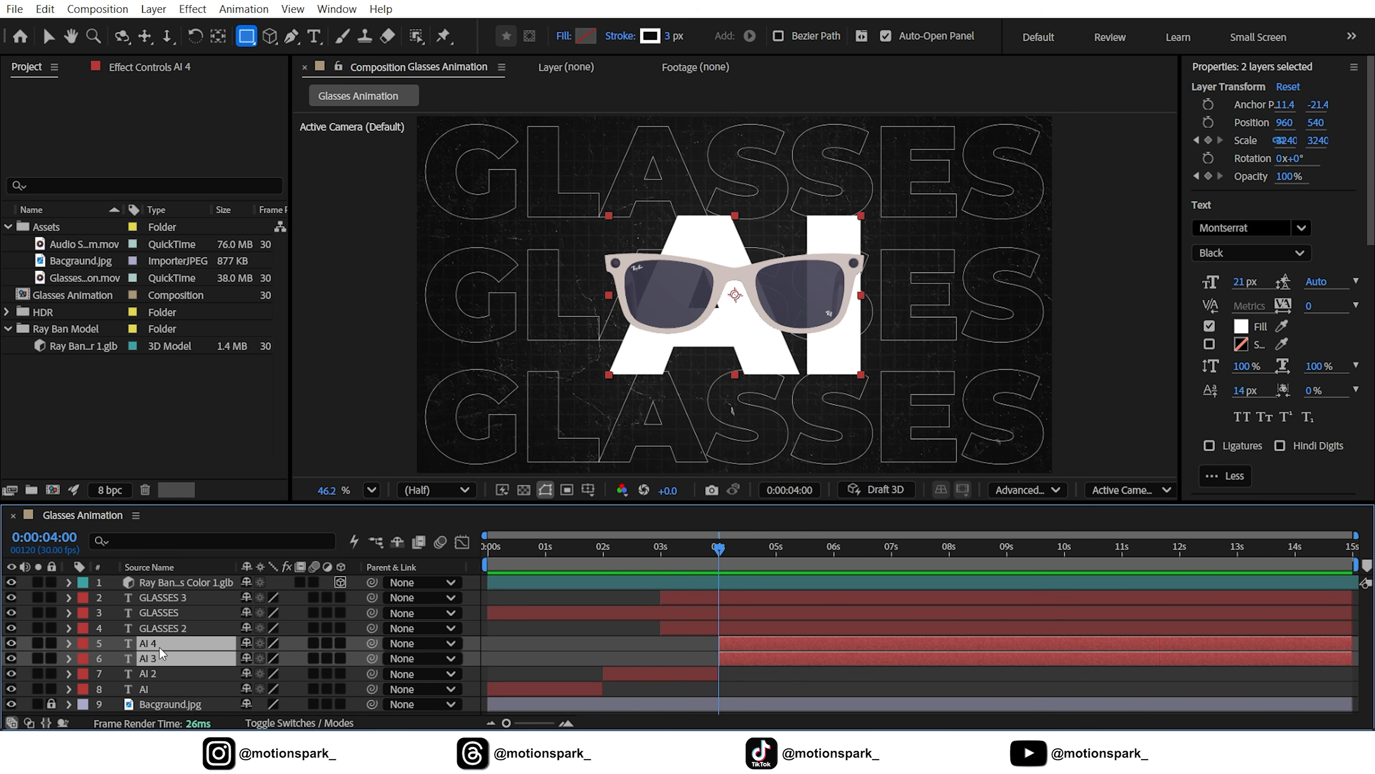
Add position keyframes to the AI 3 and AI 4 layers at 0:00:04:00 and 0:00:05:00.
{"action": "key", "text": "p"}
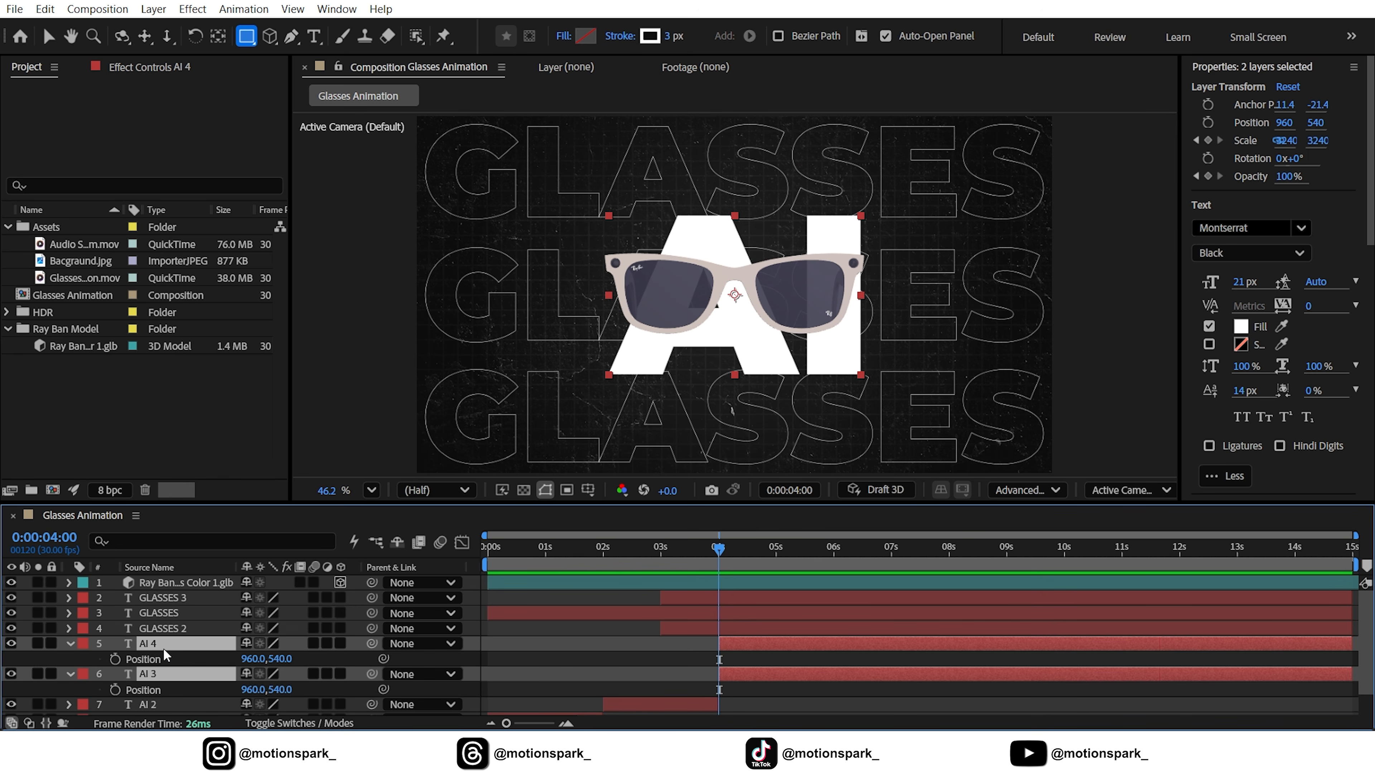
{"action": "left_click", "coordinate": [115, 659]}
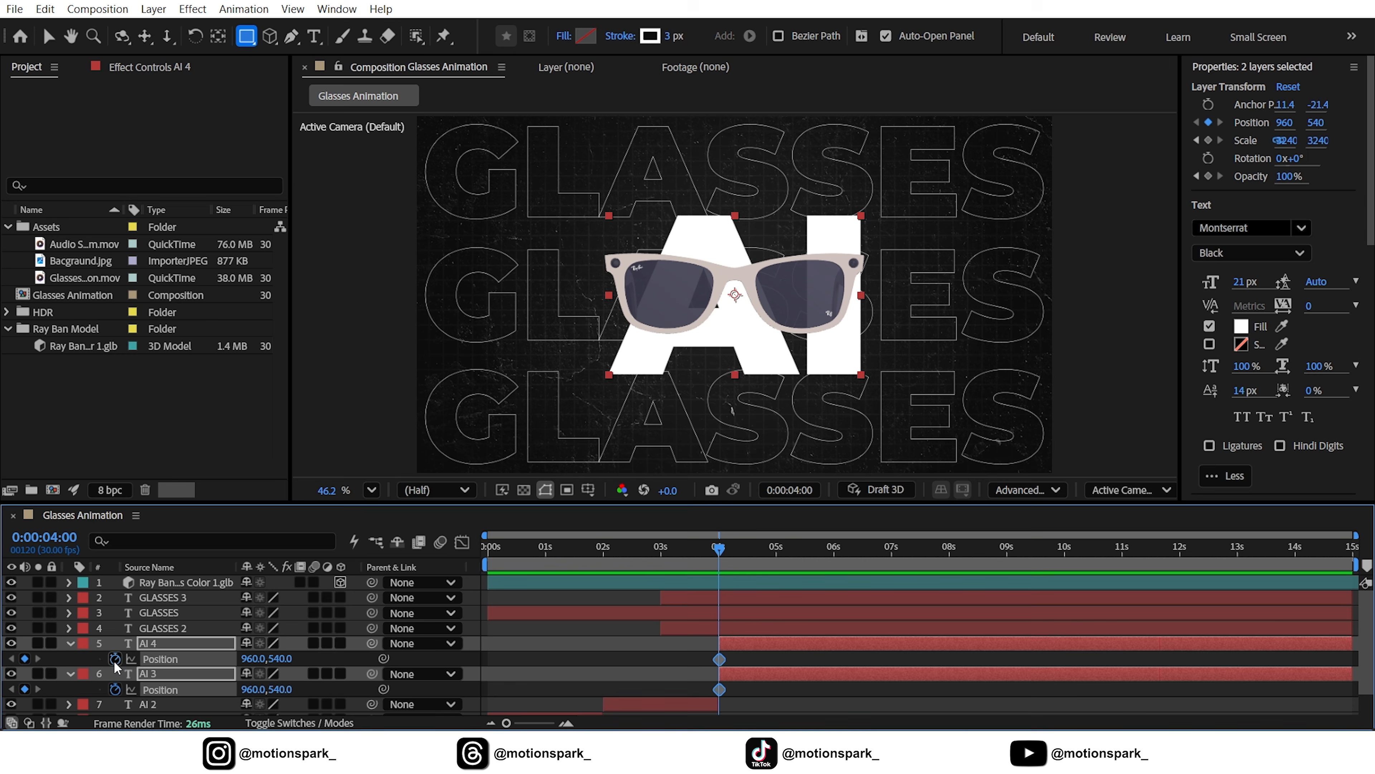
{"action": "key", "text": "shift+Page_Down"}
{"action": "key", "text": "shift+Page_Down"}
{"action": "key", "text": "shift+Page_Down"}
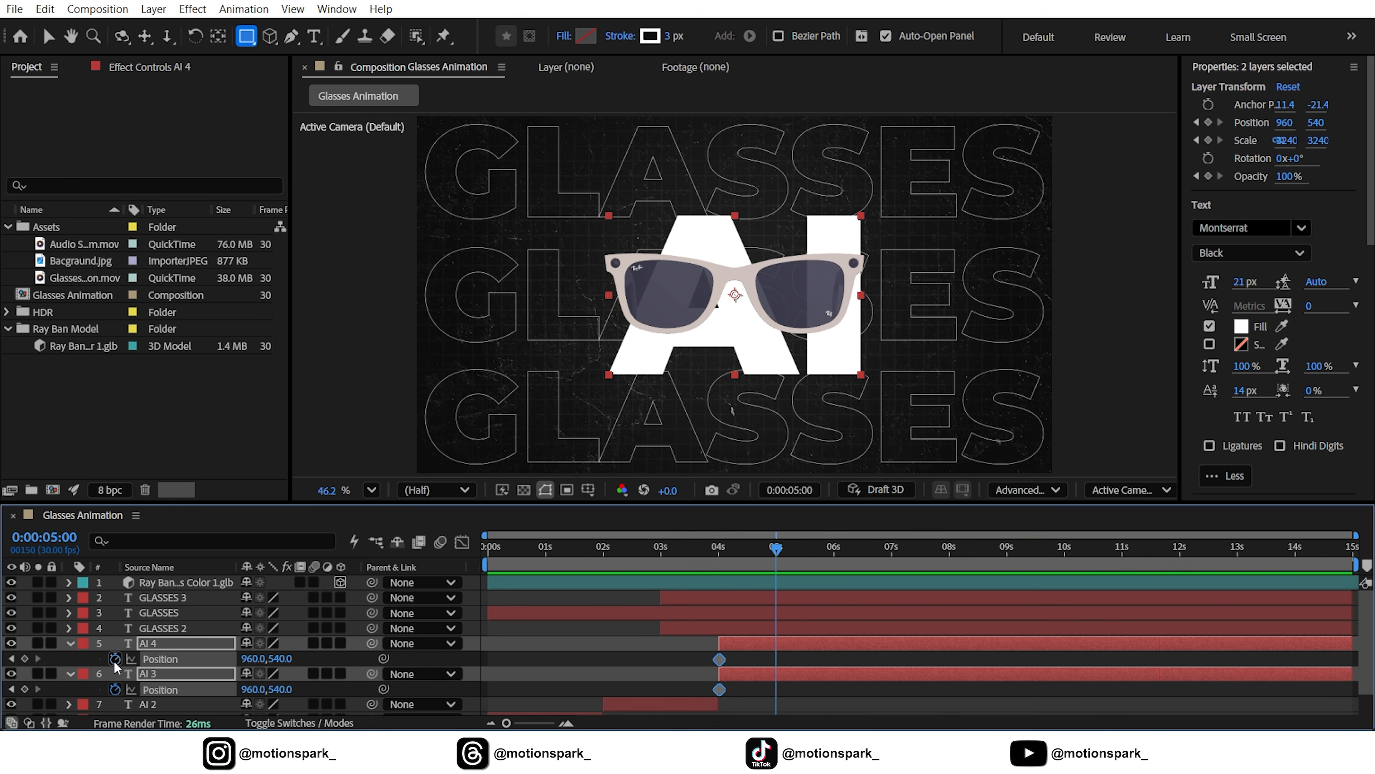
{"action": "left_click", "coordinate": [329, 659]}
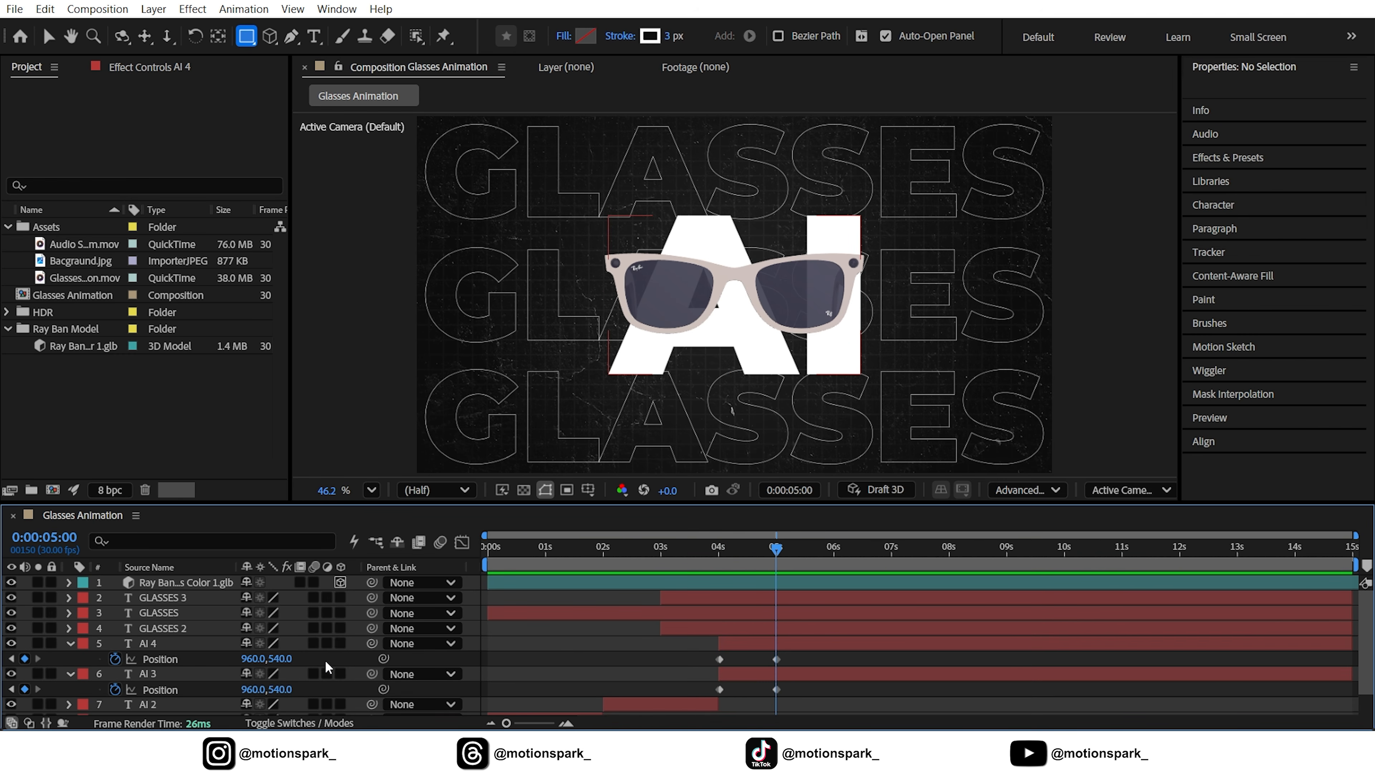
At 0:00:05:00, set AI 3's position to -260, 540 and AI 4's to 1800, 540, and ease all their position keyframes.
{"action": "left_click_drag", "start_coordinate": [253, 690], "coordinate": [146, 694]}
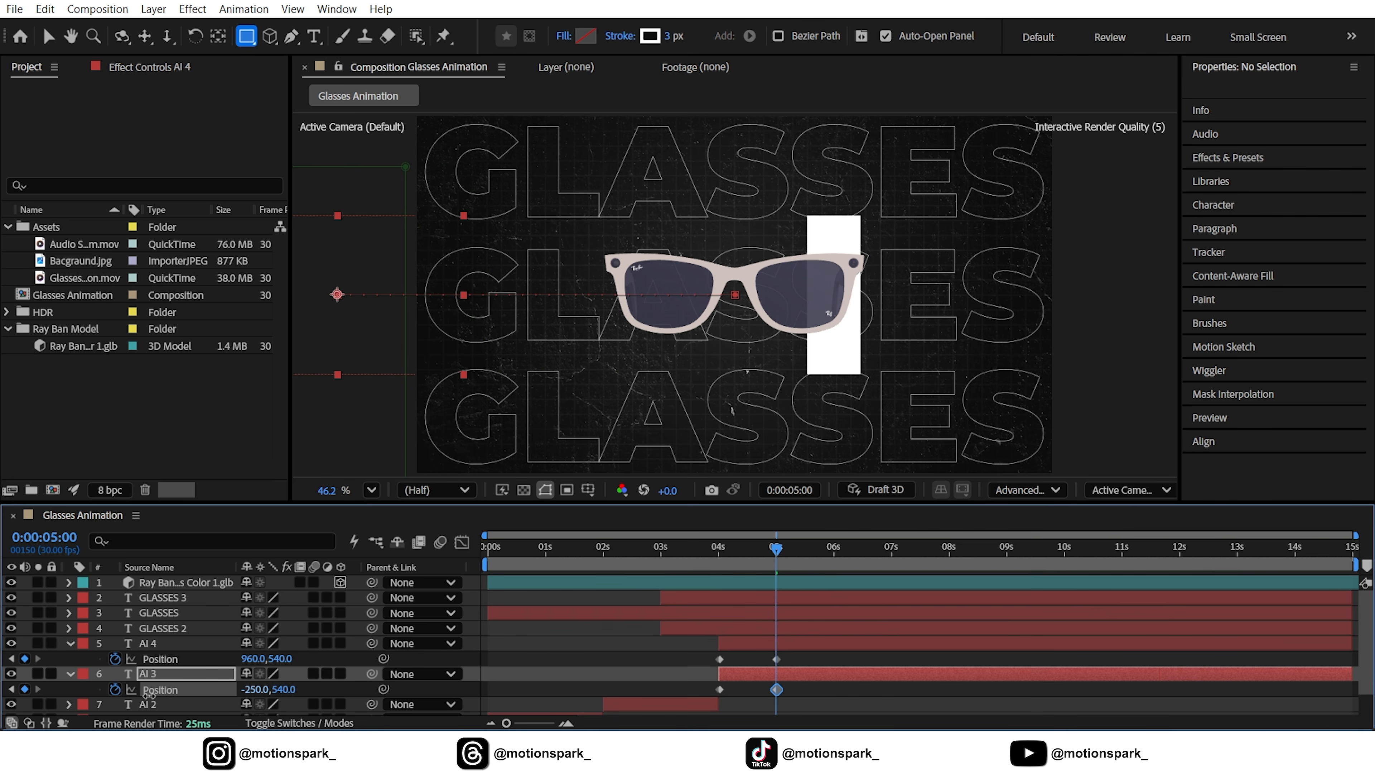
{"action": "left_click_drag", "start_coordinate": [254, 659], "coordinate": [330, 668]}
{"action": "left_click_drag", "start_coordinate": [794, 653], "coordinate": [717, 695]}
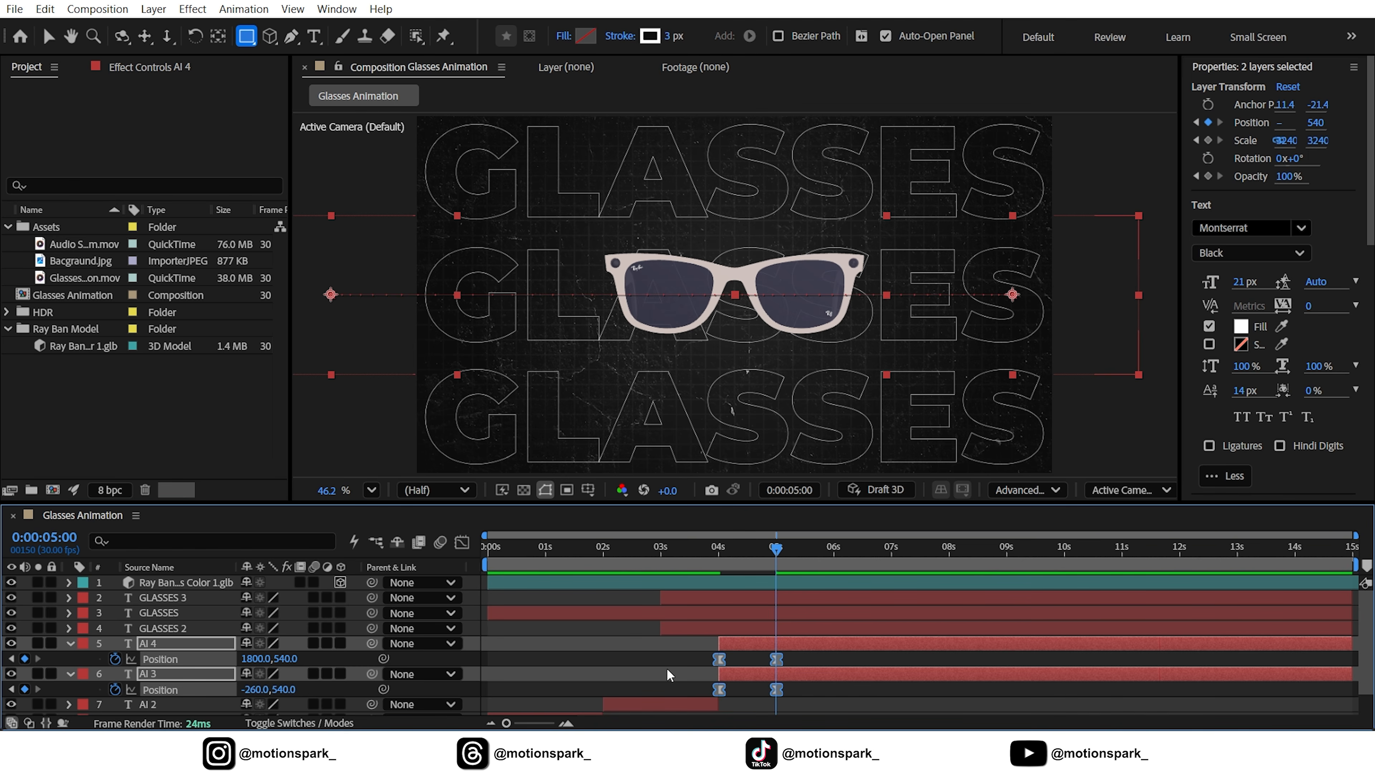
Shape the AI 3 and AI 4 position speed curves into a steep central peak, return to 0:00:04:00, and collapse both layers.
{"action": "left_click", "coordinate": [462, 542]}
{"action": "left_click_drag", "start_coordinate": [506, 723], "coordinate": [522, 724]}
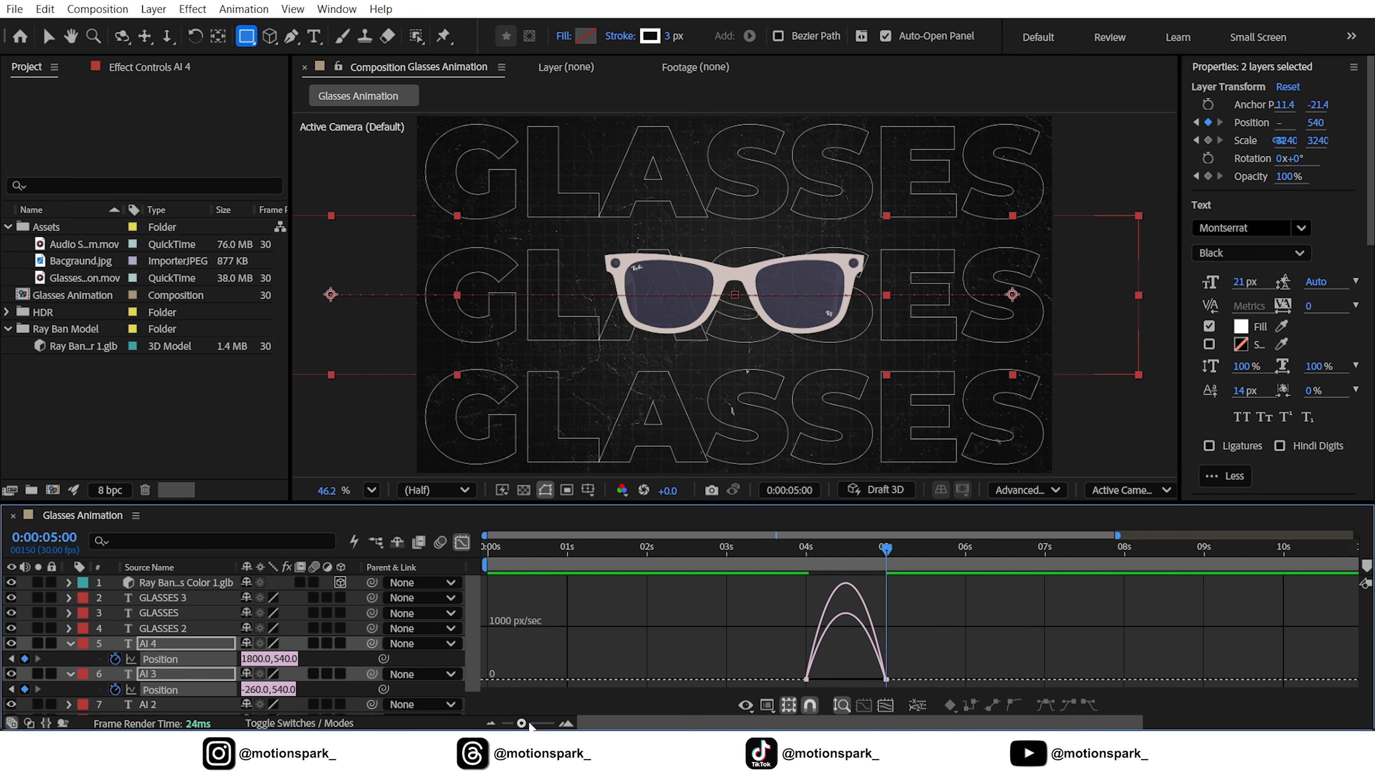
{"action": "left_click_drag", "start_coordinate": [916, 659], "coordinate": [854, 677]}
{"action": "left_click_drag", "start_coordinate": [792, 659], "coordinate": [835, 673]}
{"action": "left_click", "coordinate": [773, 549]}
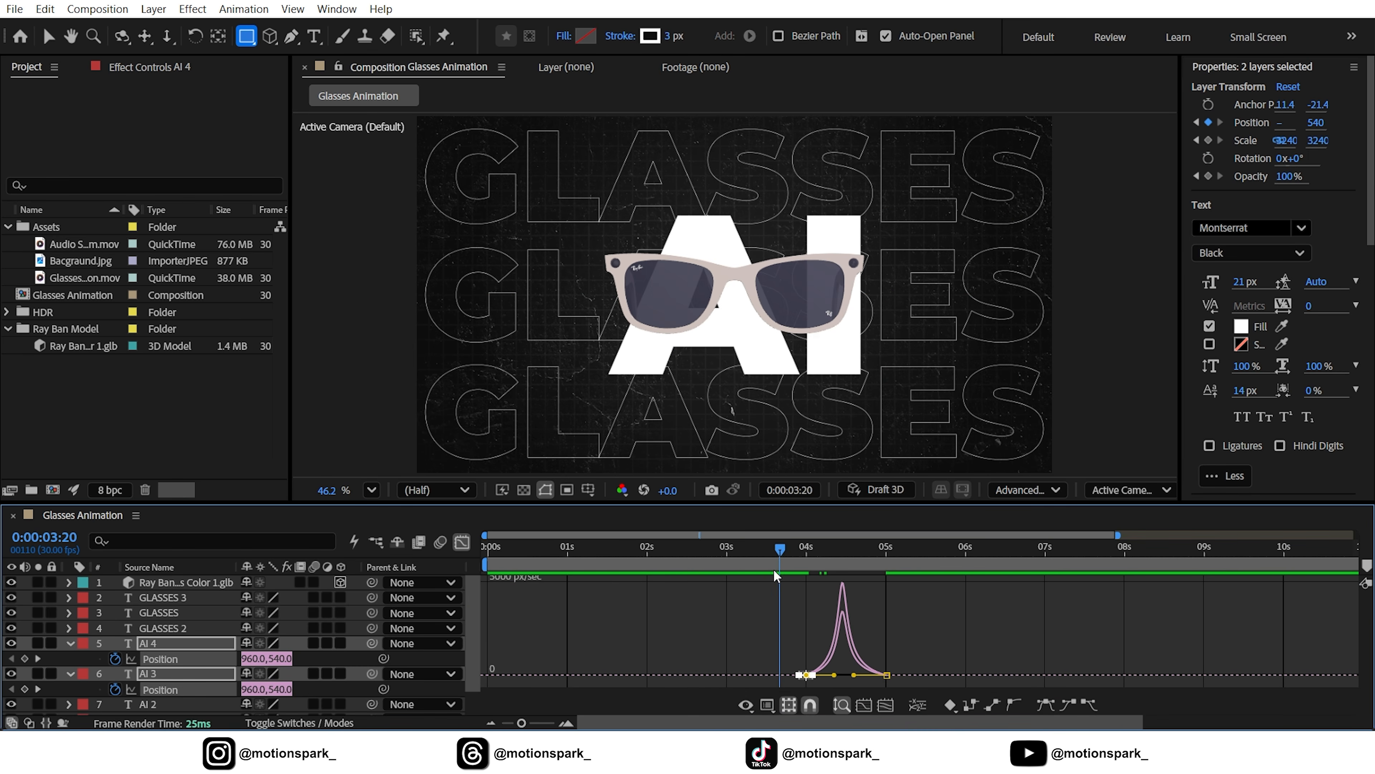
{"action": "left_click_drag", "start_coordinate": [777, 553], "coordinate": [786, 554]}
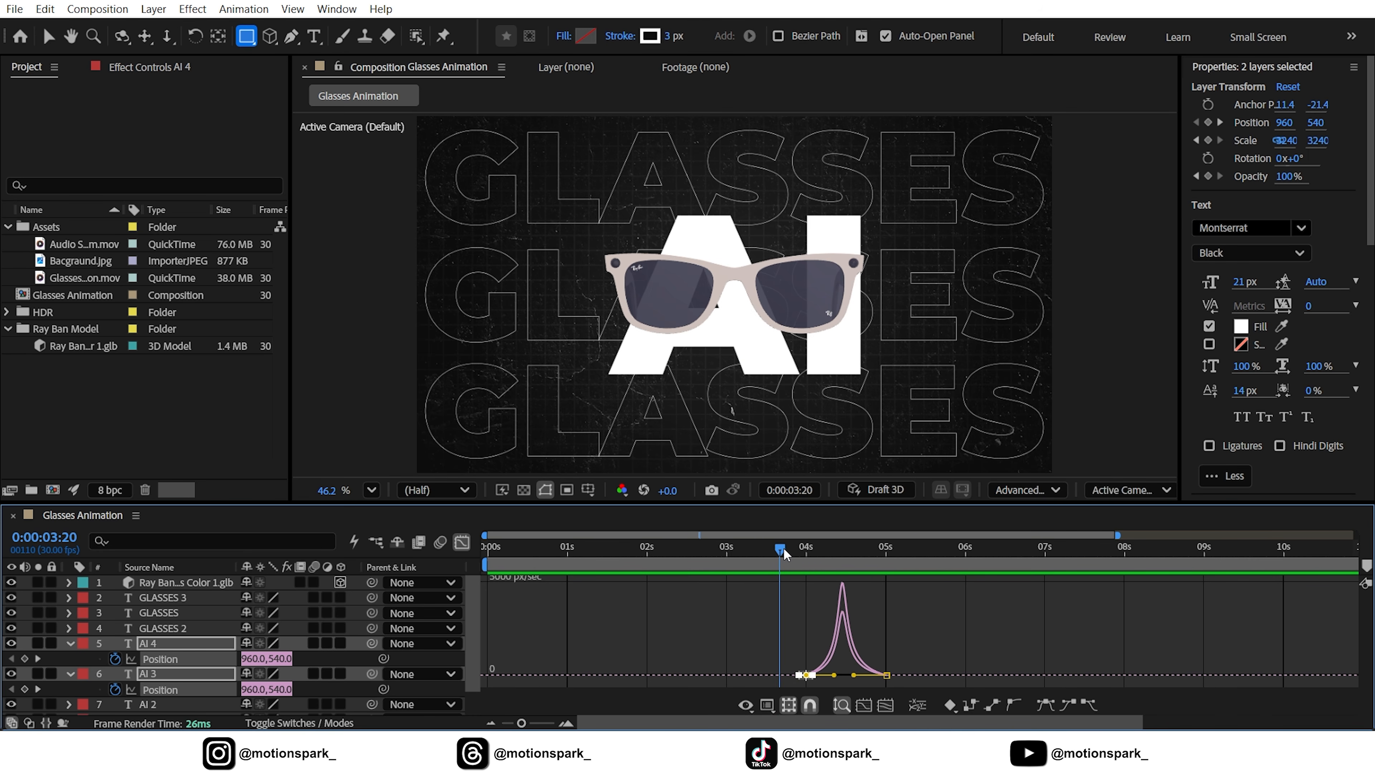
{"action": "left_click", "coordinate": [463, 542]}
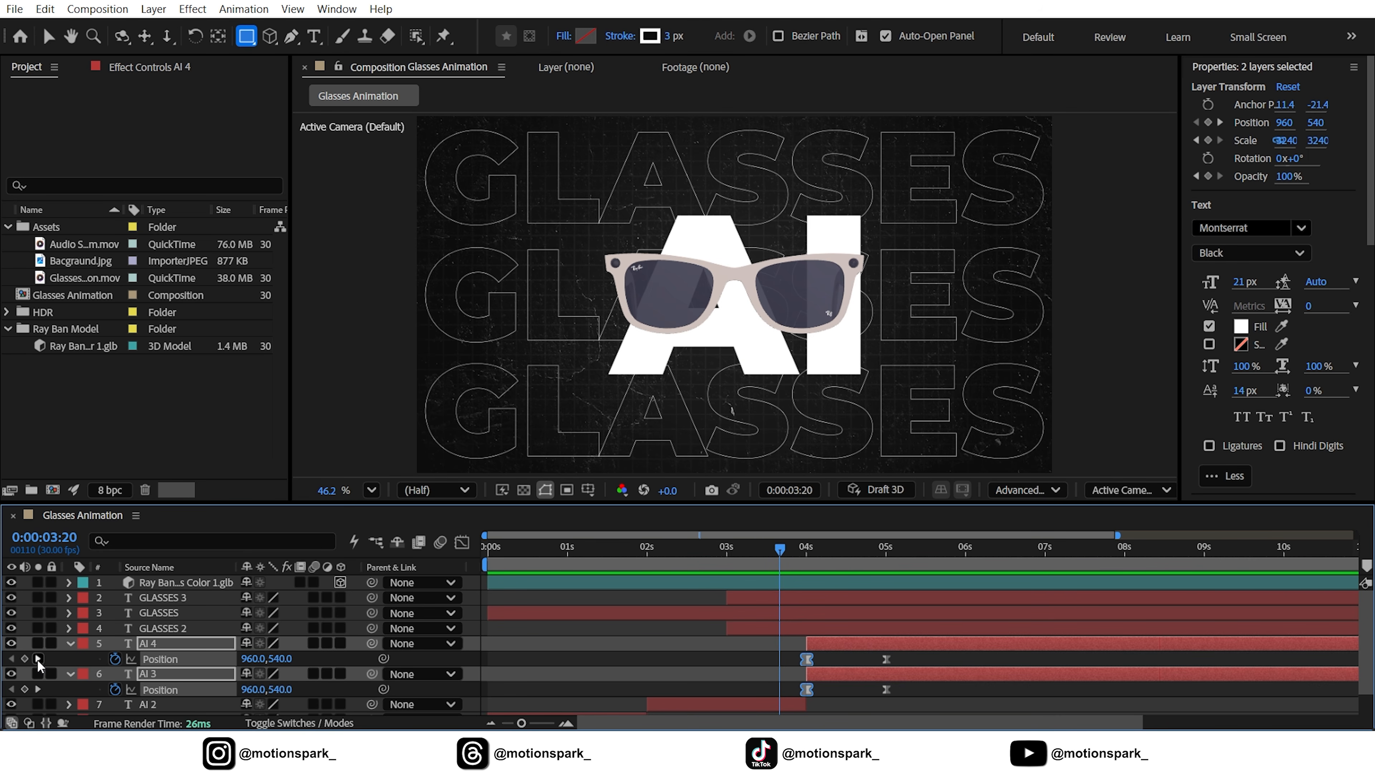
{"action": "left_click", "coordinate": [38, 659]}
{"action": "left_click", "coordinate": [69, 643]}
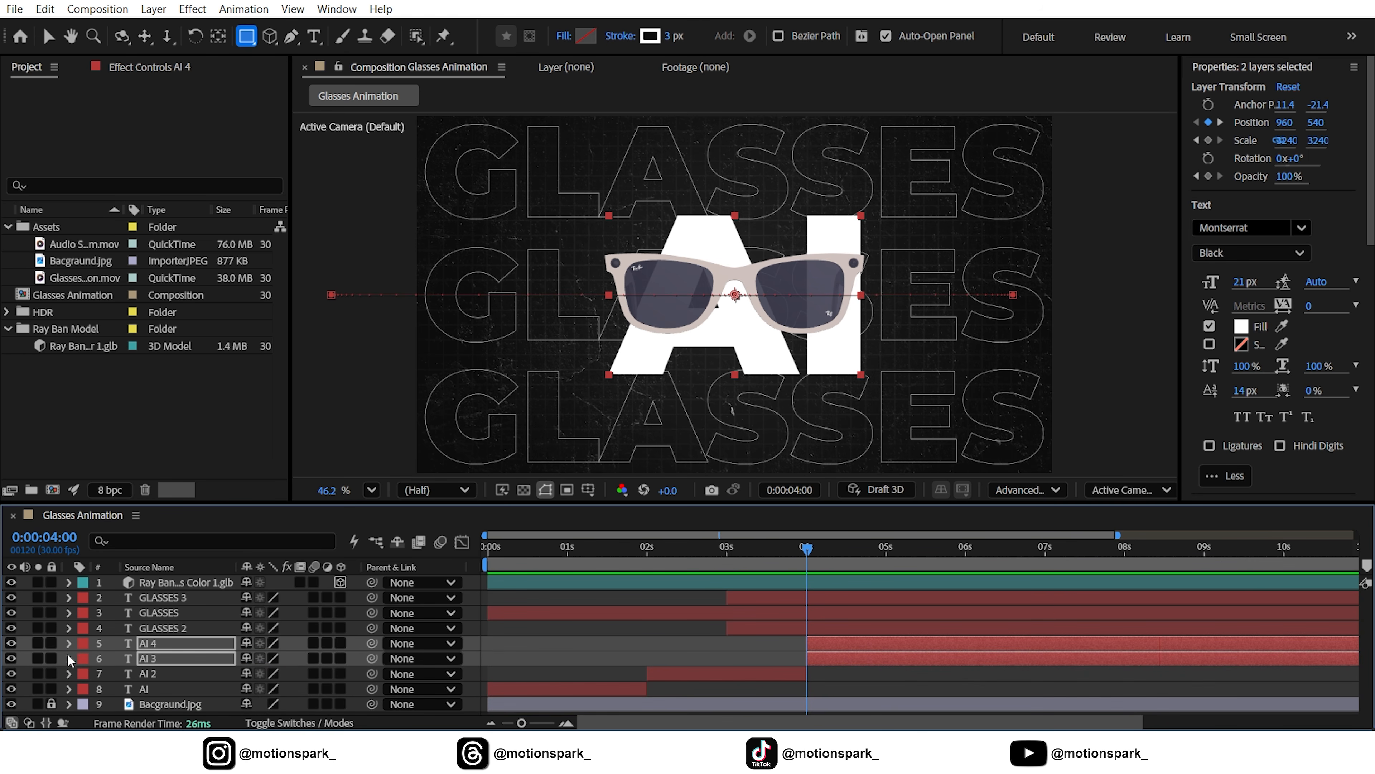
Reveal the GLASSES 3 layer's keyframes and add a holding position keyframe at 0:00:04:10.
{"action": "left_click", "coordinate": [165, 674]}
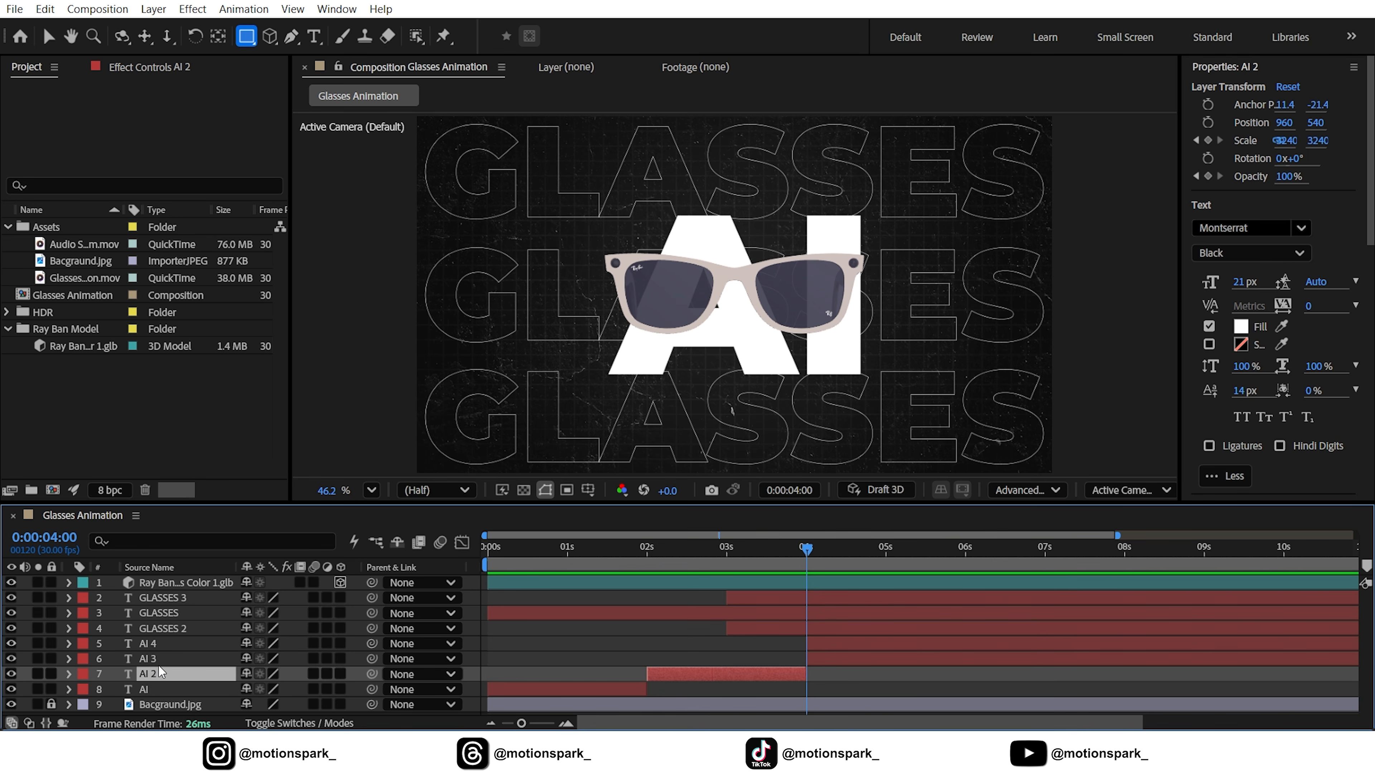
{"action": "left_click", "coordinate": [168, 628]}
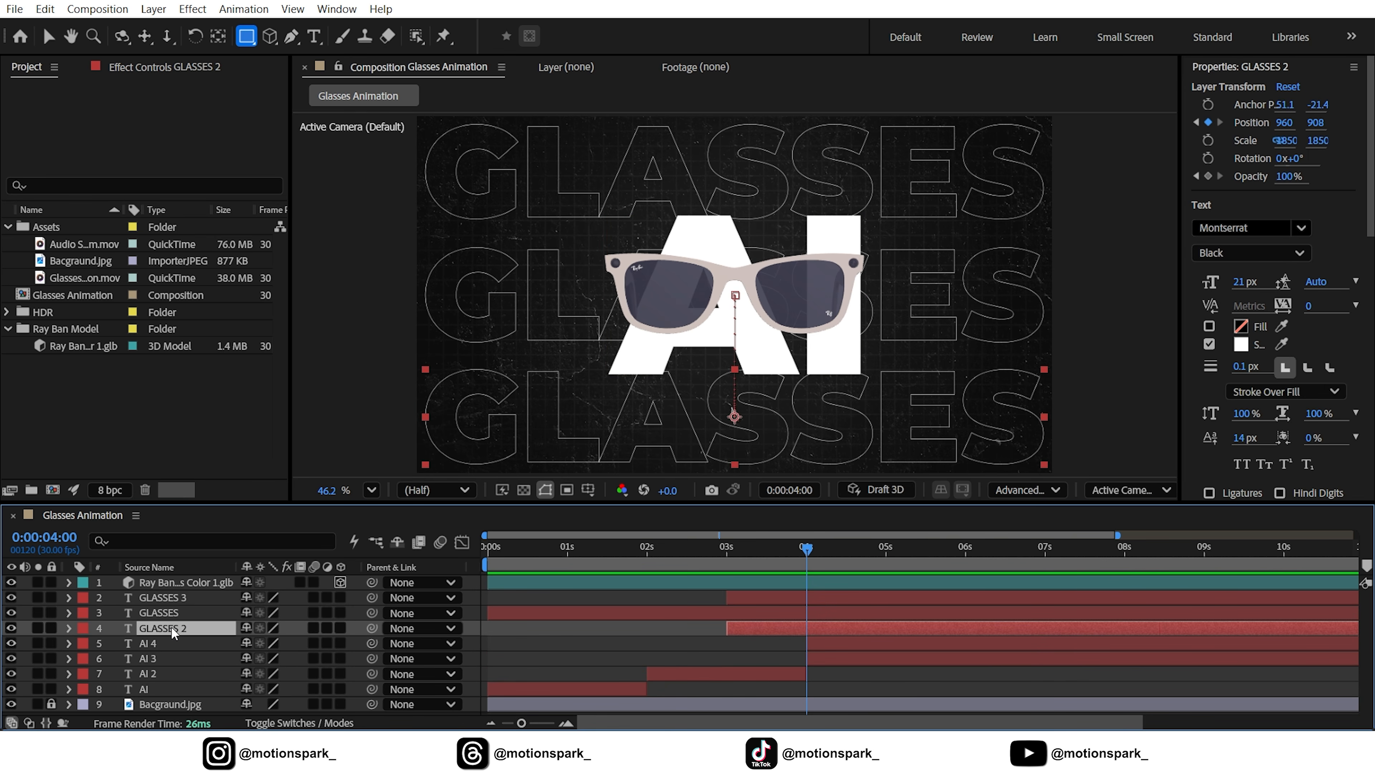
{"action": "left_click", "coordinate": [163, 613]}
{"action": "left_click", "coordinate": [179, 598]}
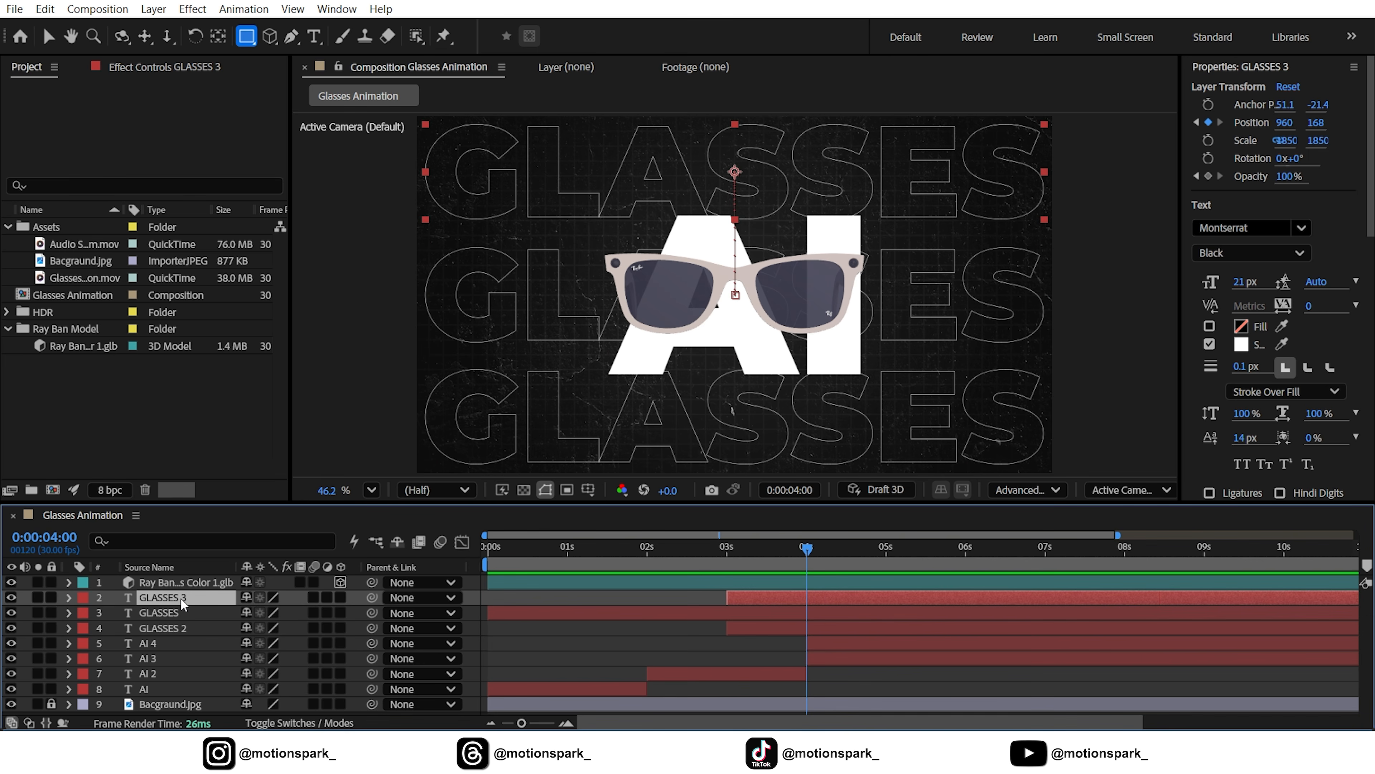
{"action": "key", "text": "u"}
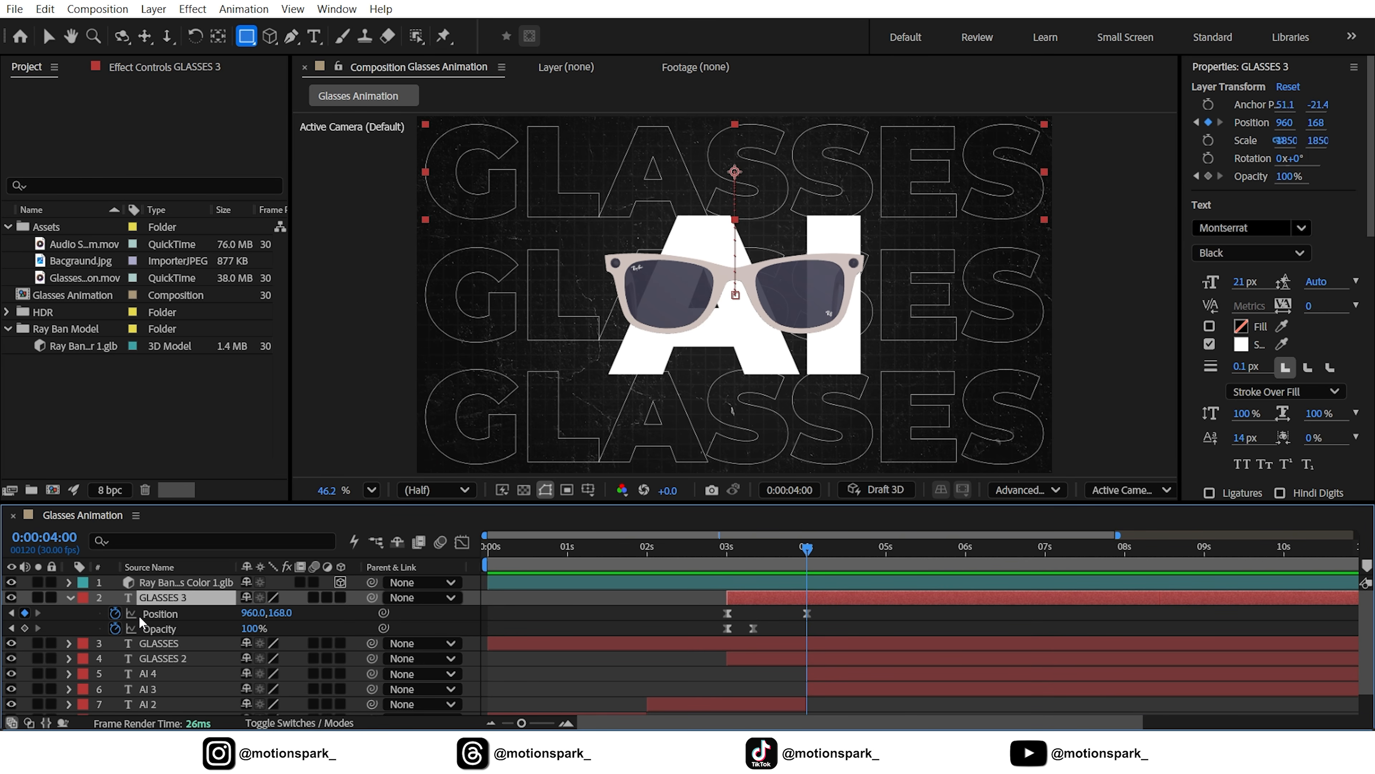
{"action": "key", "text": "shift+Page_Down"}
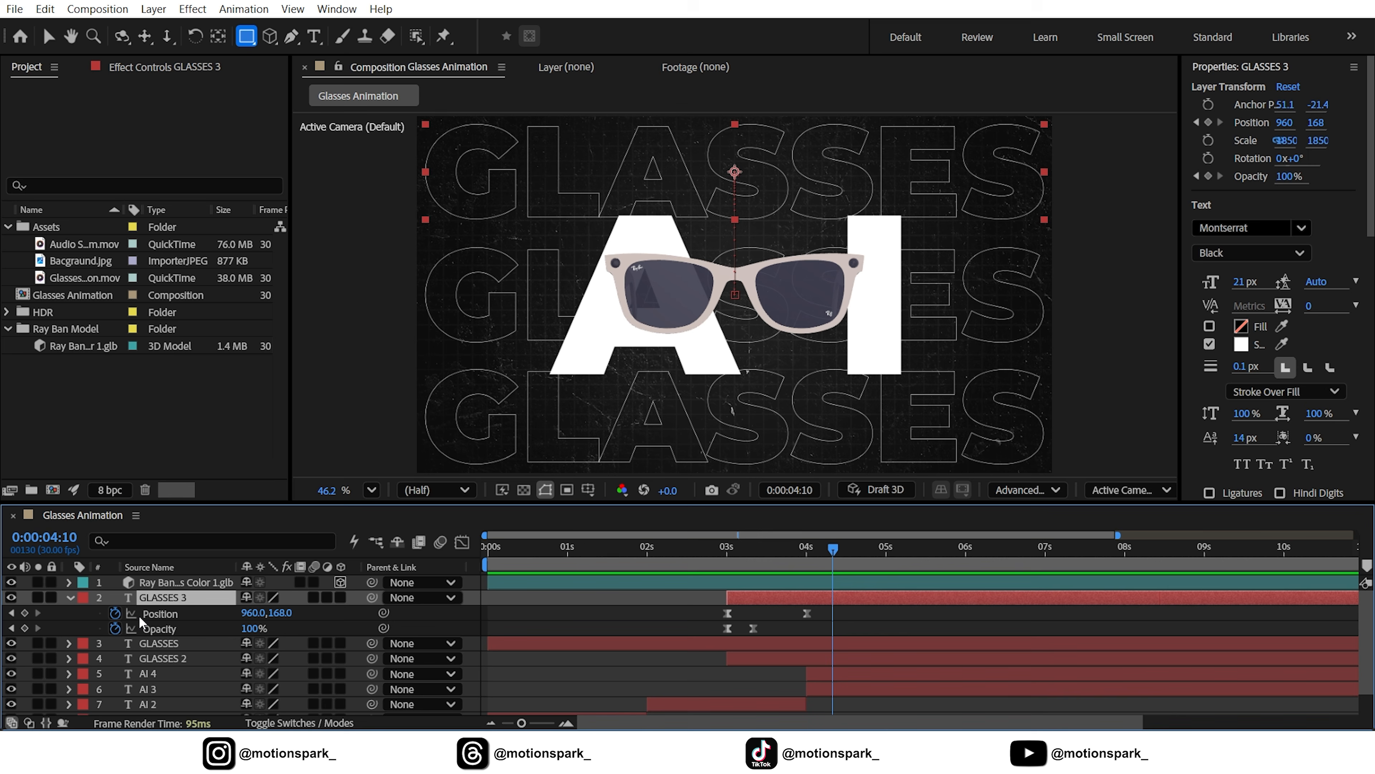
{"action": "left_click", "coordinate": [24, 613]}
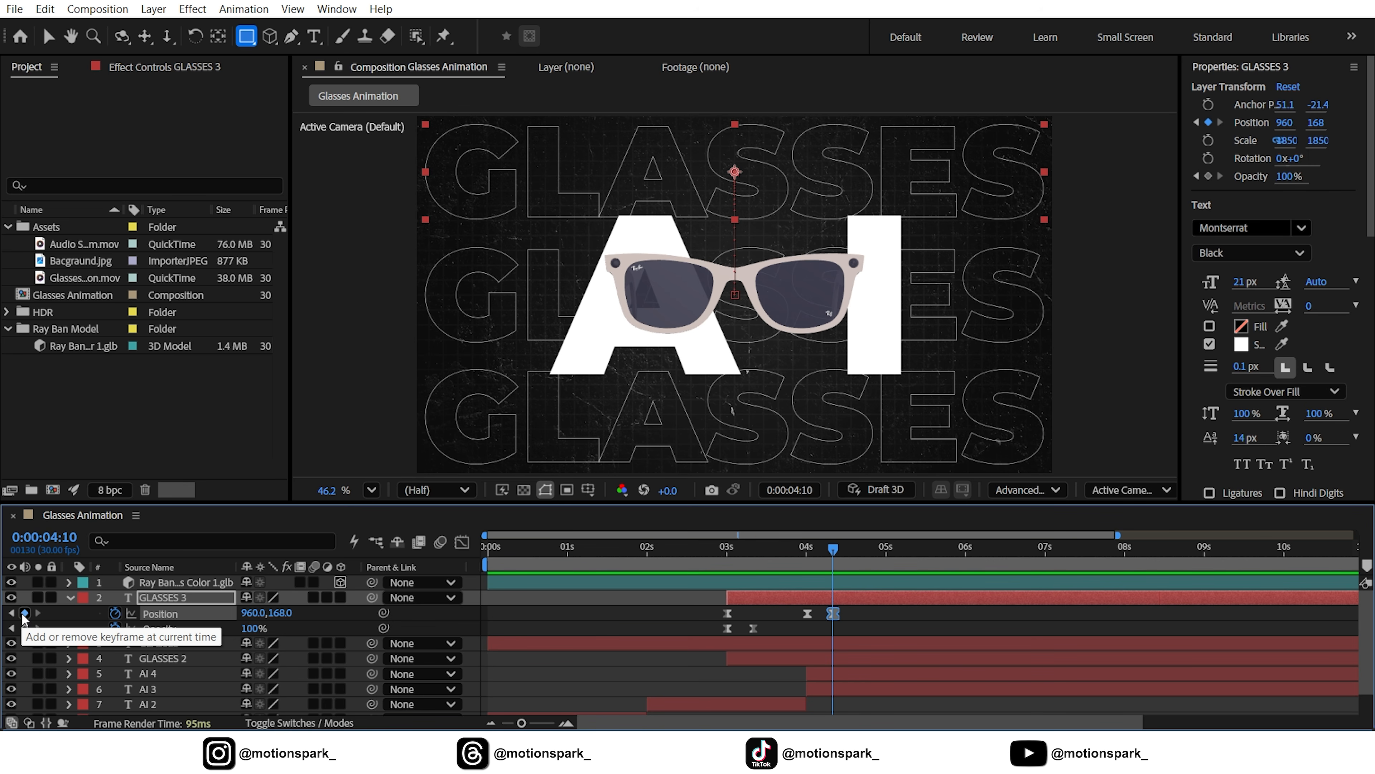
Set the GLASSES 3 layer's position to 960, -289 at 0:00:05:10.
{"action": "key", "text": "shift+Page_Down"}
{"action": "key", "text": "shift+Page_Down"}
{"action": "key", "text": "shift+Page_Down"}
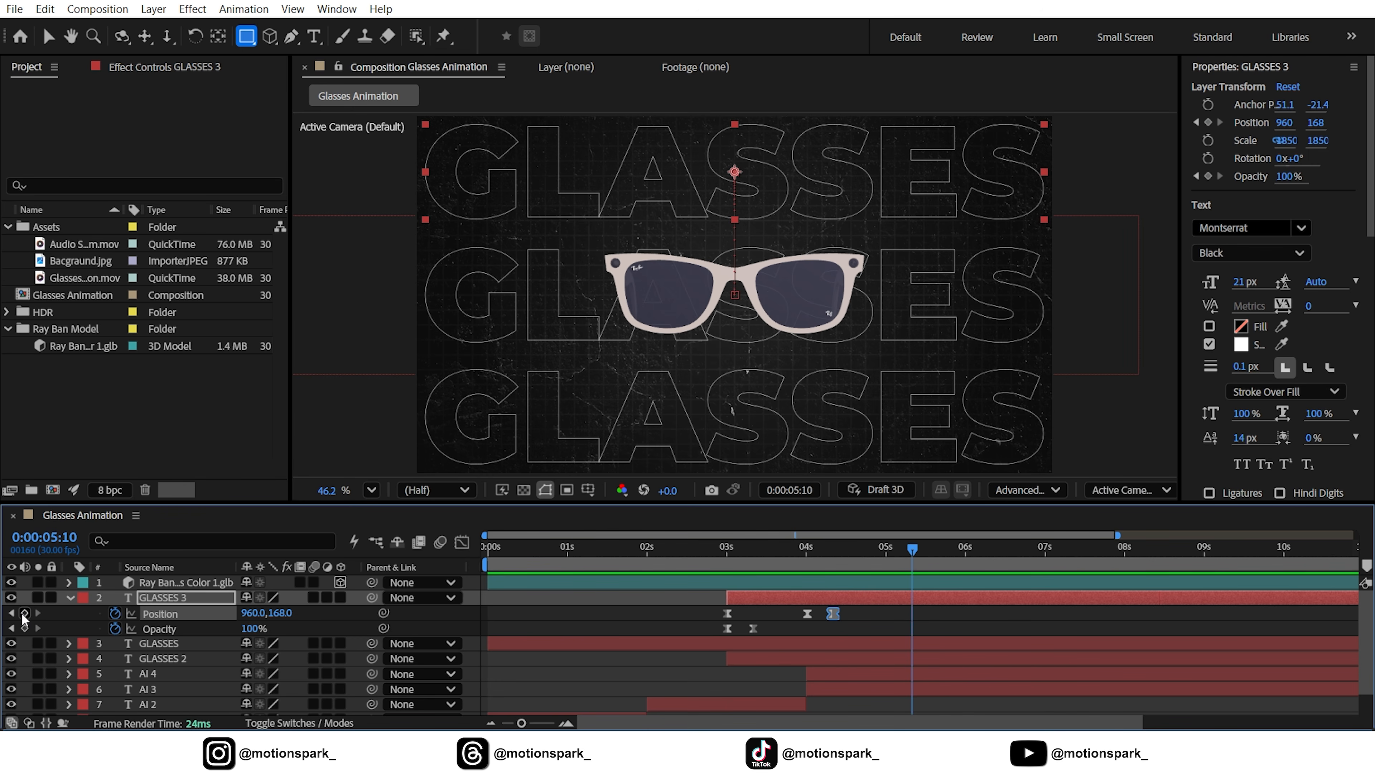
{"action": "left_click_drag", "start_coordinate": [280, 613], "coordinate": [145, 637]}
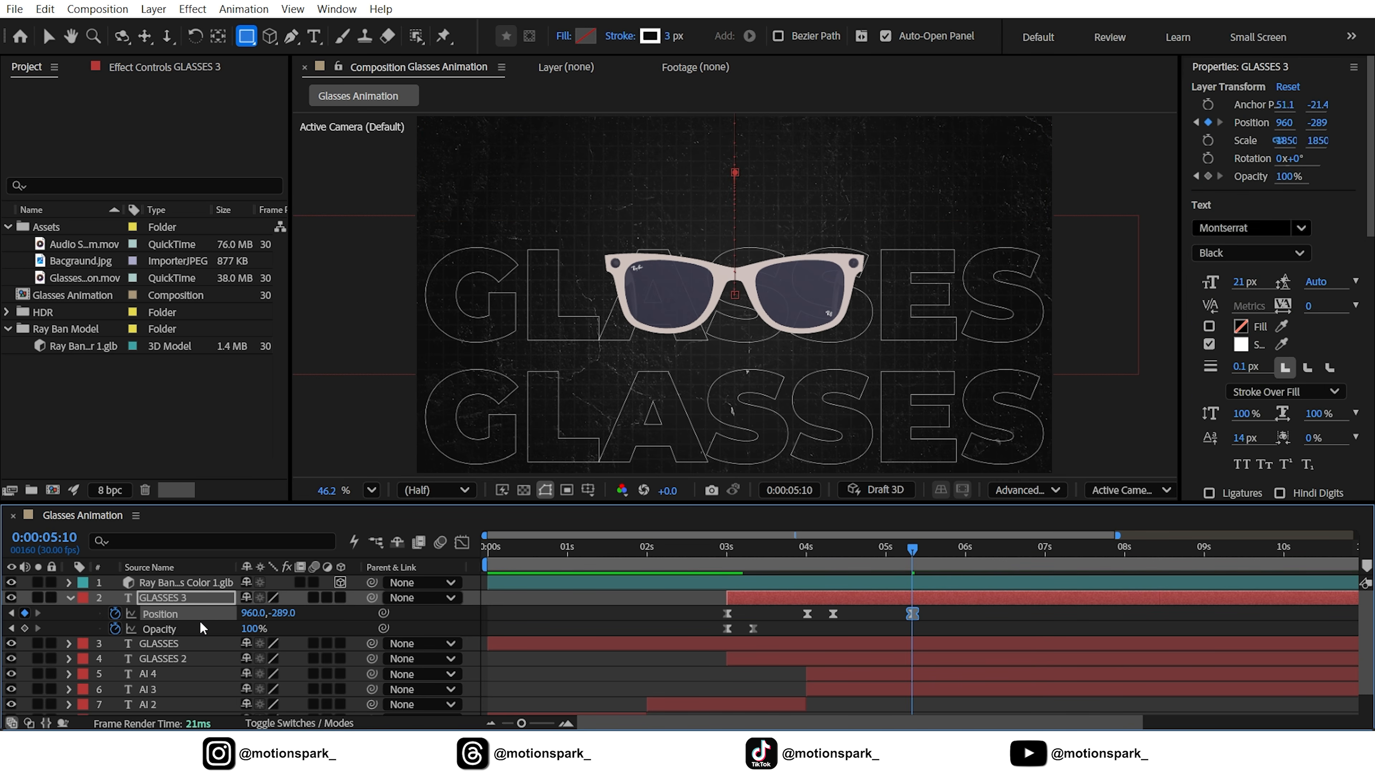
Animate the GLASSES 2 layer's position from a holding keyframe at 0:00:04:10 to 960, 1337 at 0:00:05:10.
{"action": "left_click", "coordinate": [12, 613]}
{"action": "left_click", "coordinate": [791, 661]}
{"action": "key", "text": "p"}
{"action": "left_click", "coordinate": [24, 674]}
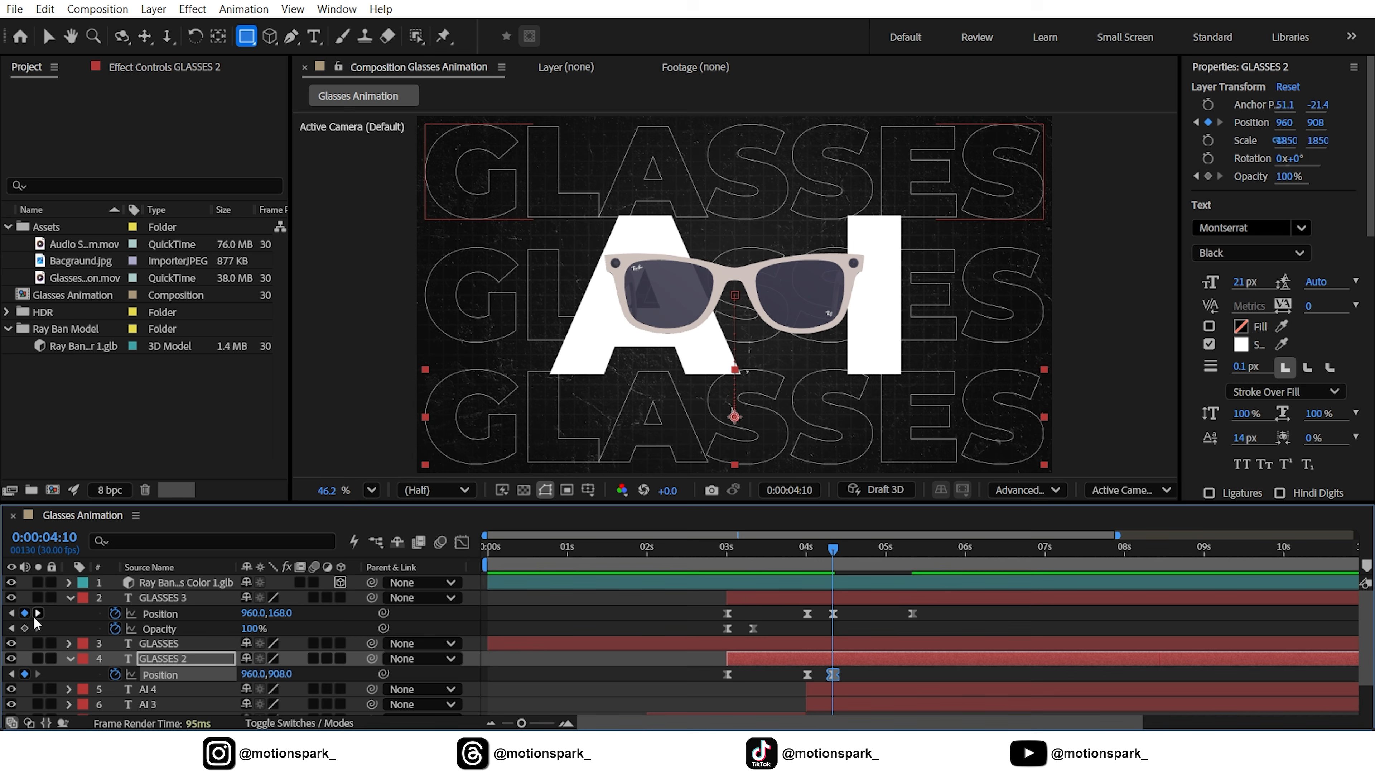
{"action": "left_click", "coordinate": [37, 614]}
{"action": "left_click_drag", "start_coordinate": [280, 674], "coordinate": [587, 679]}
Fade the GLASSES layer's opacity from 100% at 0:00:04:10 to 0% at 0:00:04:20.
{"action": "left_click", "coordinate": [838, 645]}
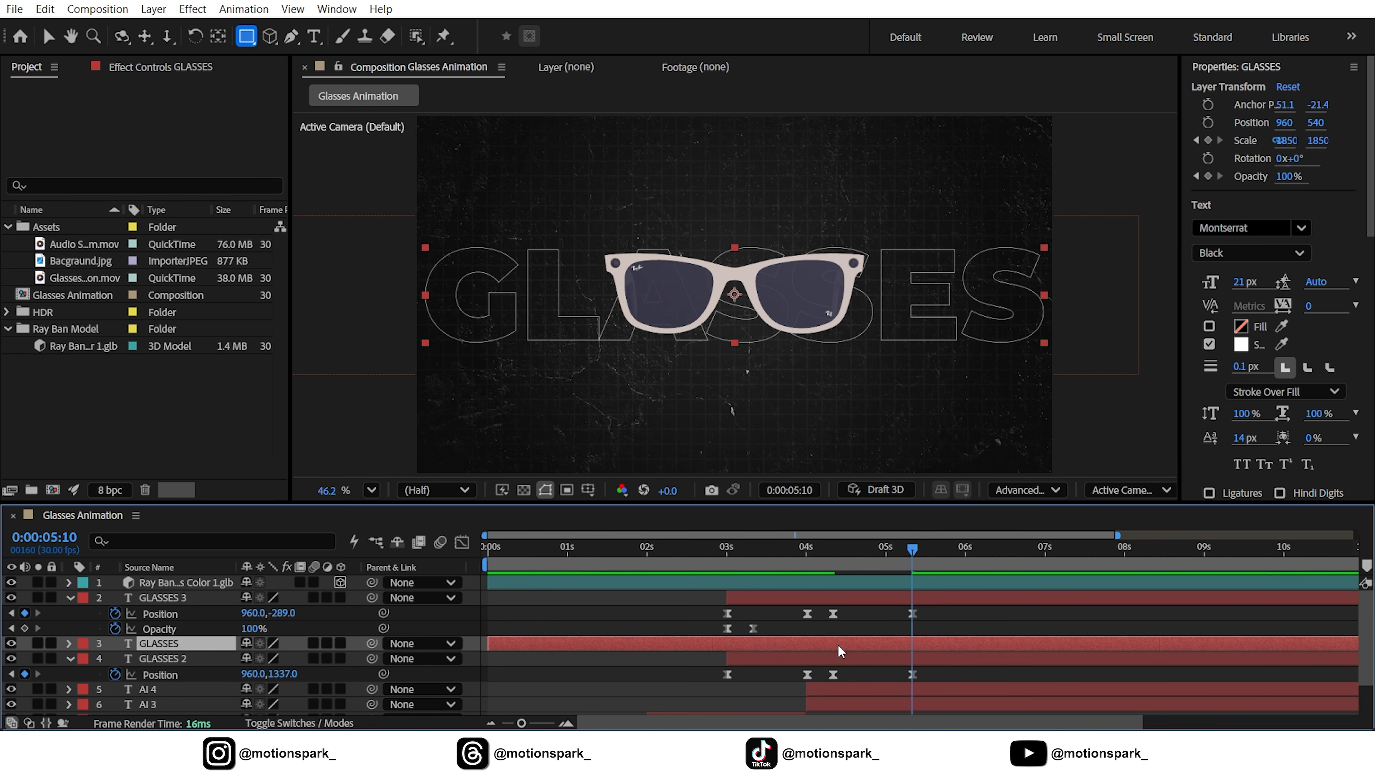
{"action": "key", "text": "t"}
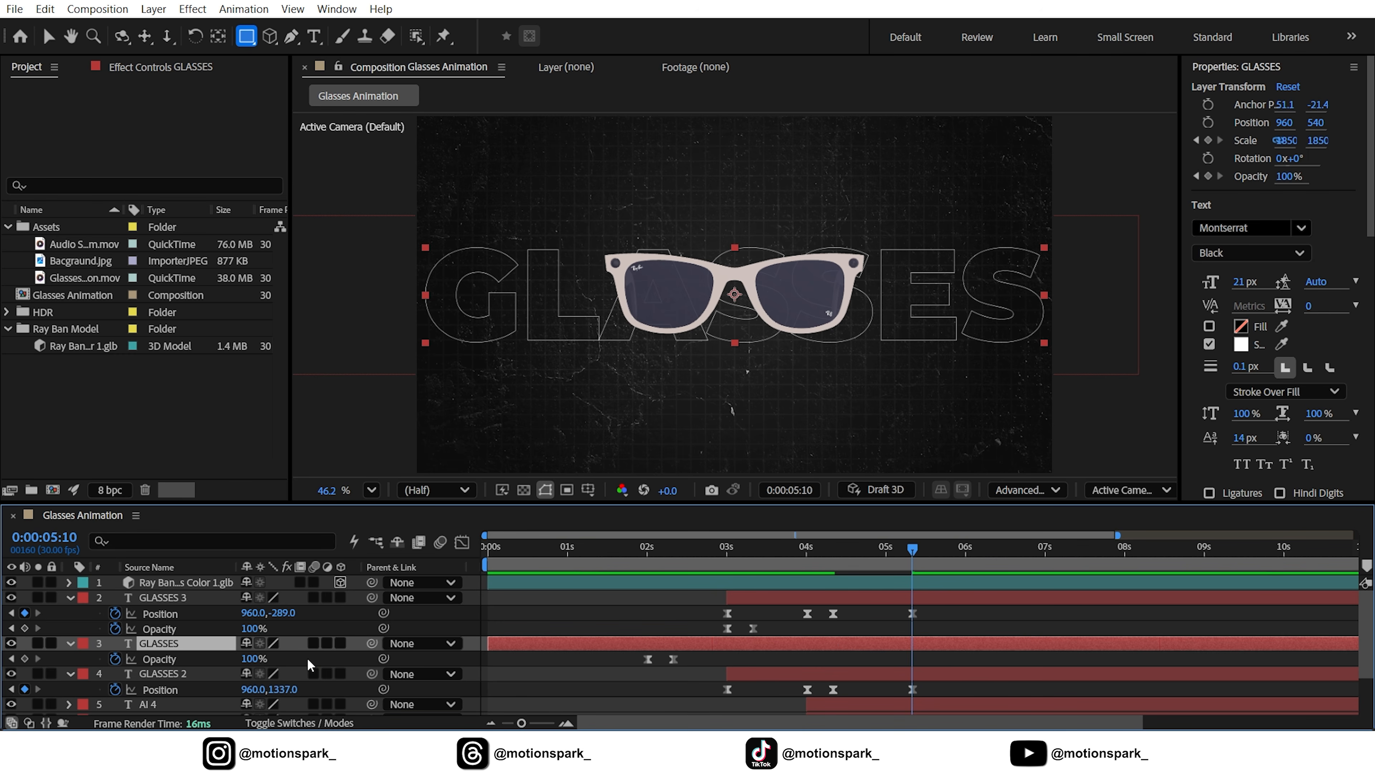
{"action": "left_click", "coordinate": [11, 613]}
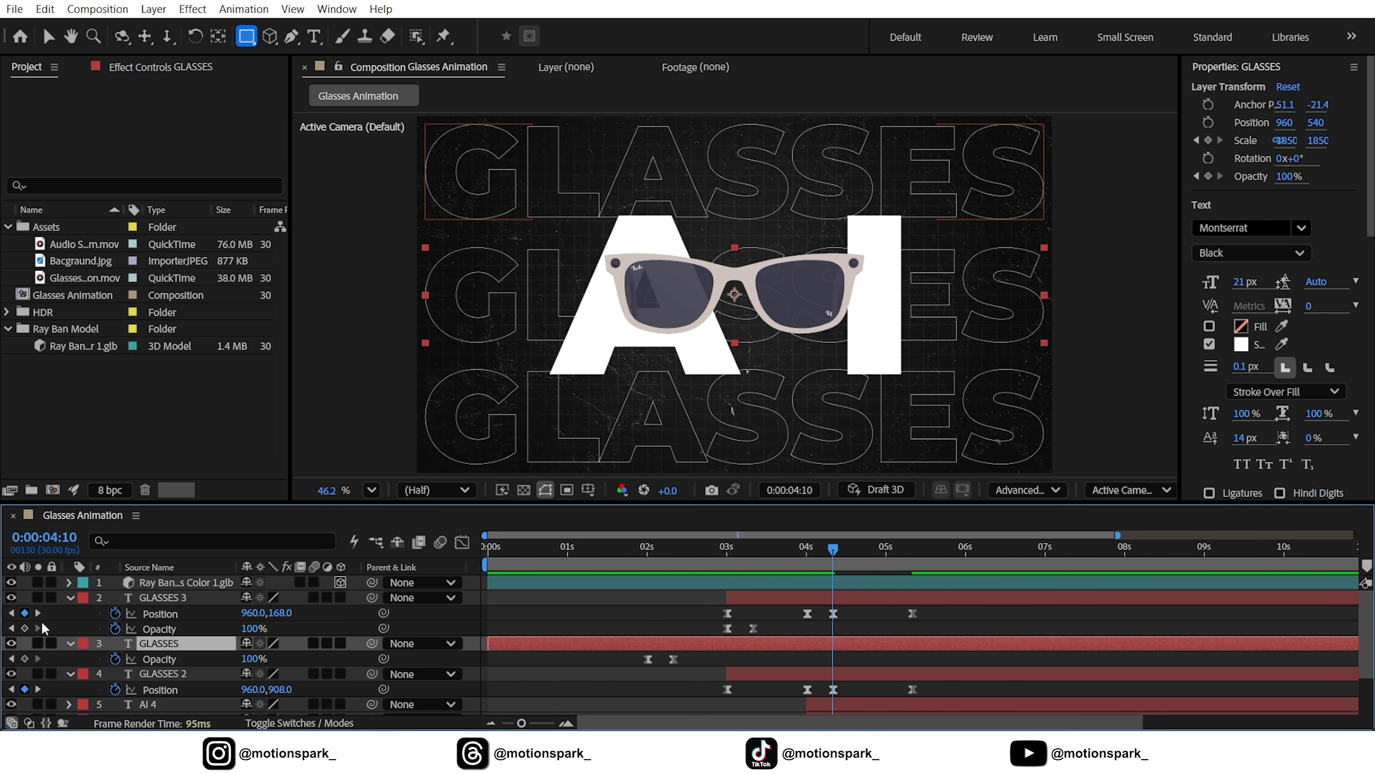
{"action": "left_click", "coordinate": [25, 659]}
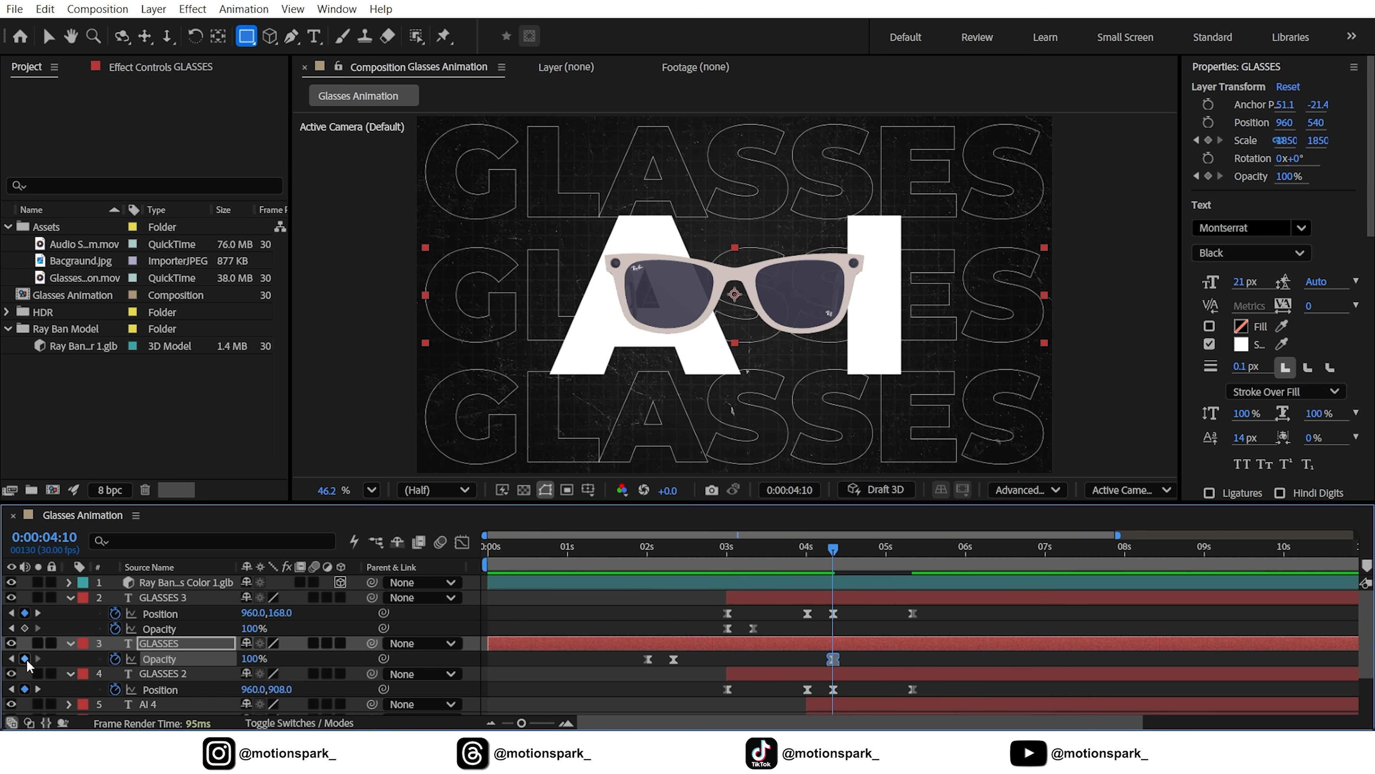
{"action": "key", "text": "shift+Page_Down"}
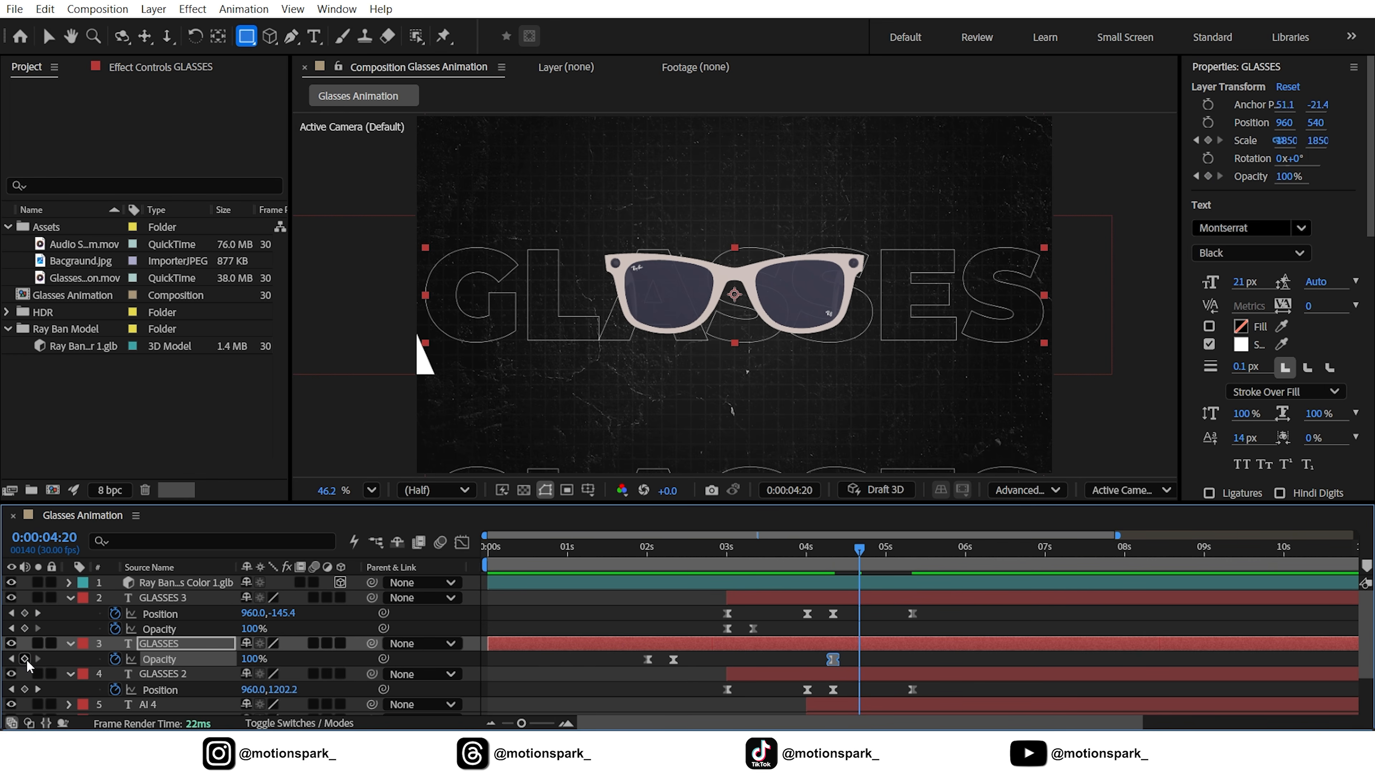
{"action": "left_click_drag", "start_coordinate": [249, 660], "coordinate": [18, 664]}
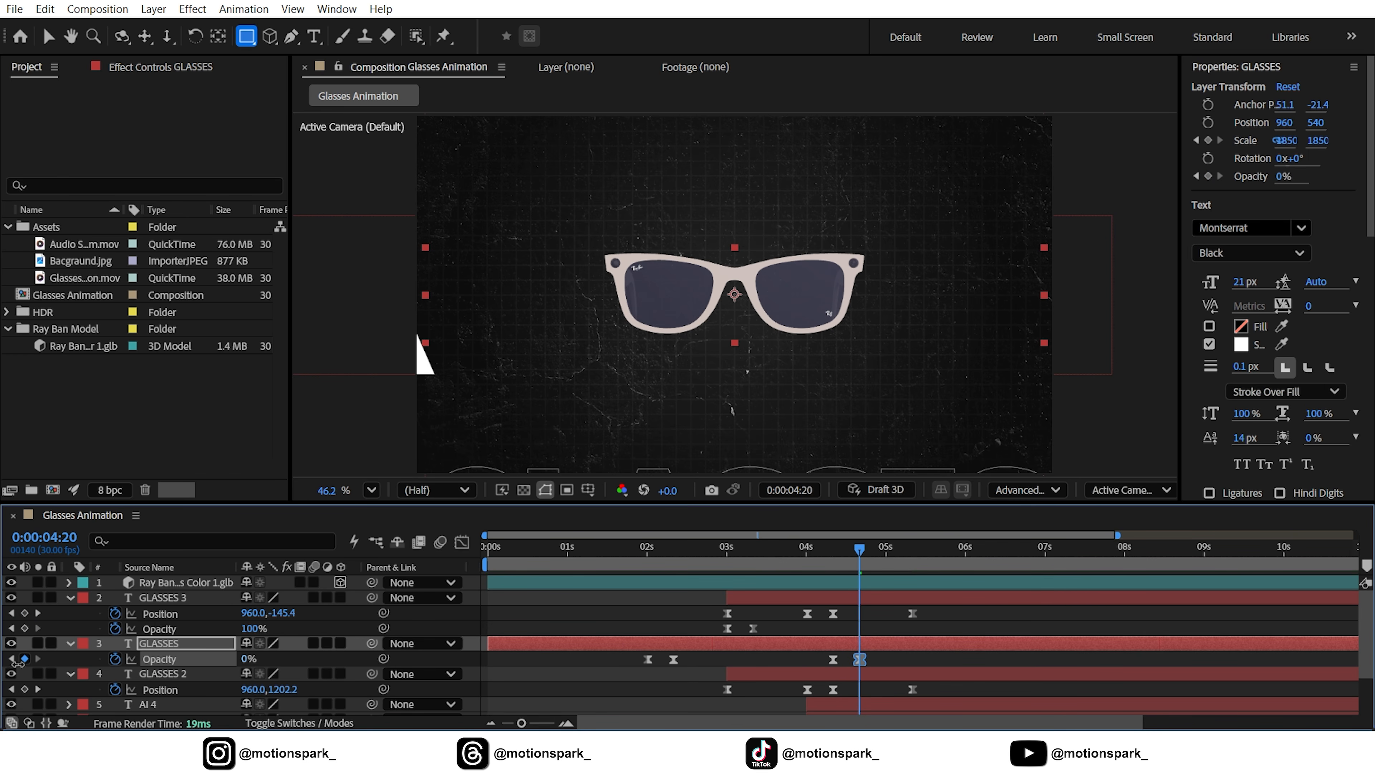
Scrub through the exit motion around 0:00:04:17 and collapse the three GLASSES layers.
{"action": "mouse_move", "coordinate": [858, 549]}
{"action": "left_mouse_down"}
{"action": "mouse_move", "coordinate": [817, 555]}
{"action": "mouse_move", "coordinate": [851, 552]}
{"action": "left_mouse_up"}
{"action": "left_click", "coordinate": [70, 597]}
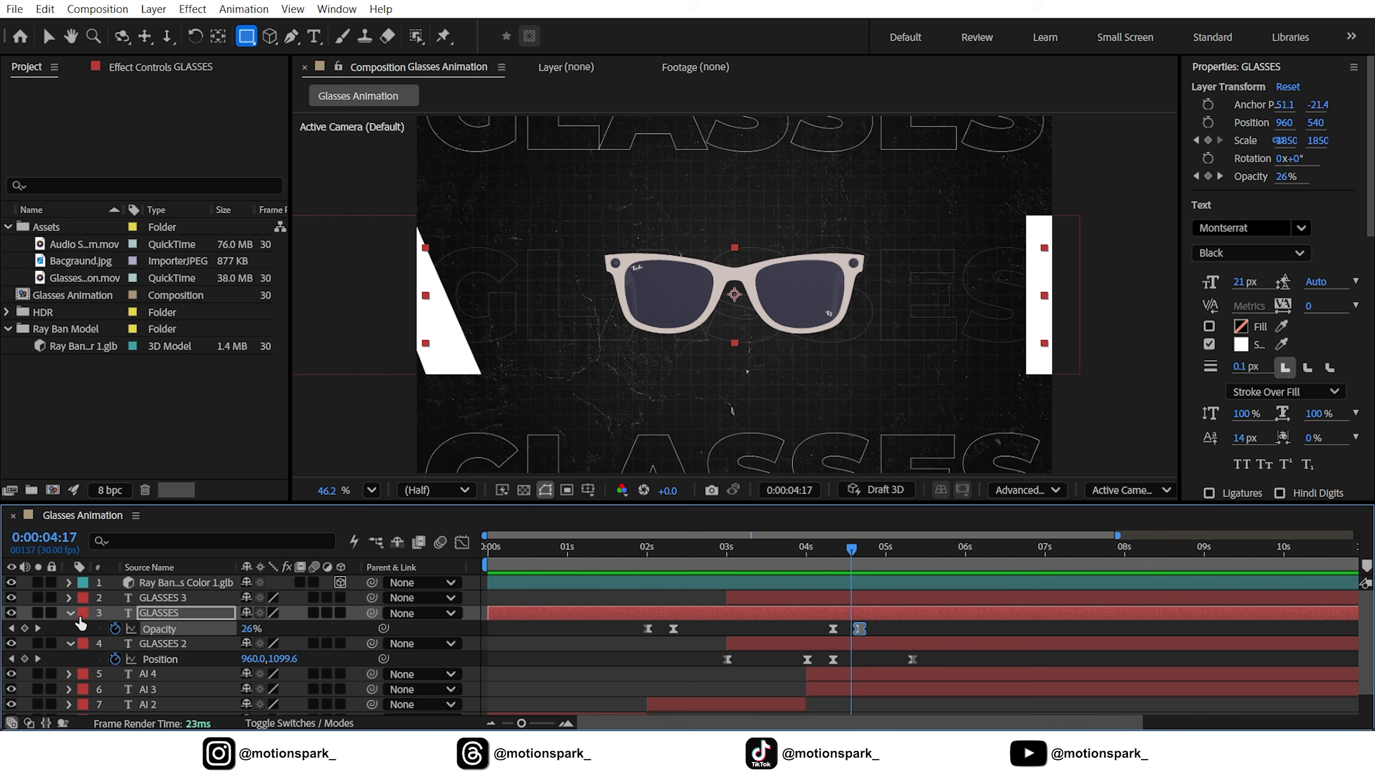
{"action": "left_click", "coordinate": [68, 613]}
{"action": "left_click", "coordinate": [68, 628]}
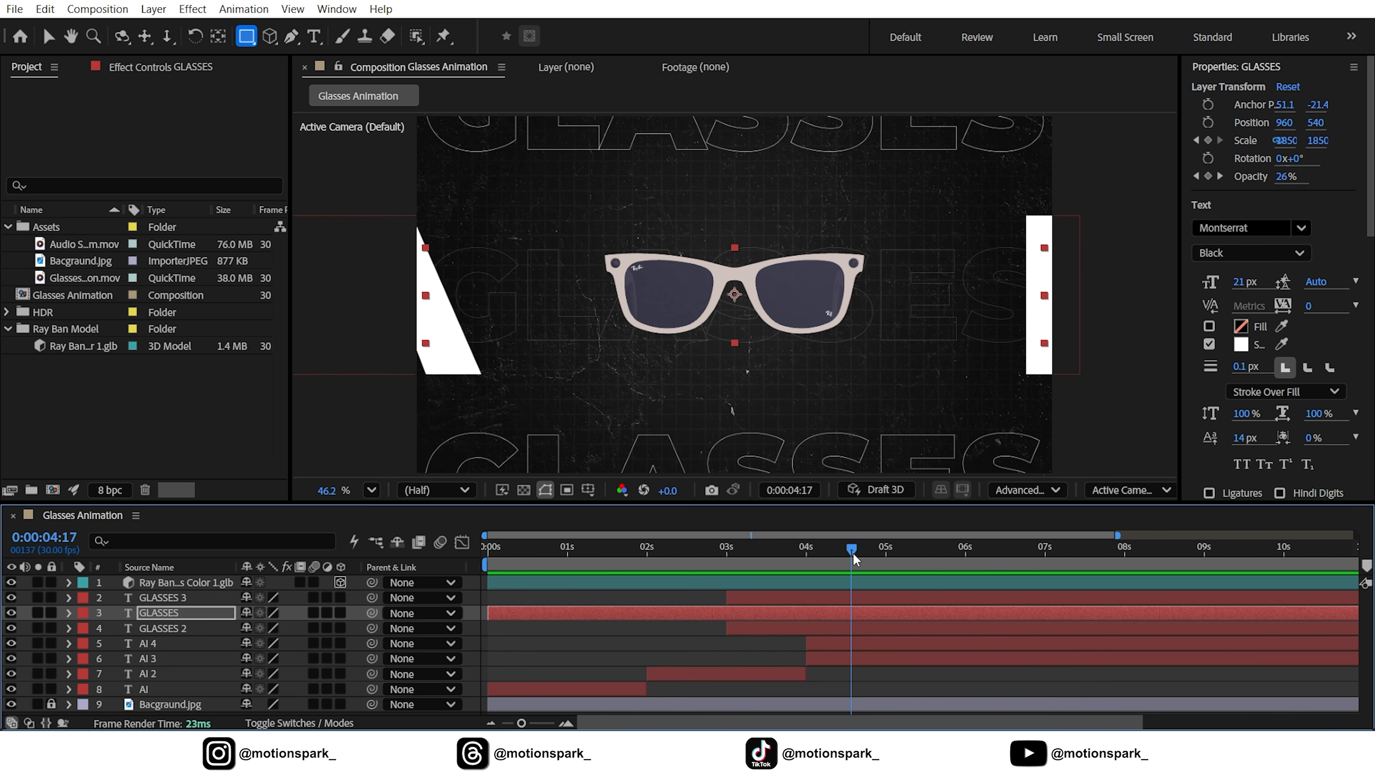
{"action": "left_click_drag", "start_coordinate": [854, 554], "coordinate": [859, 556]}
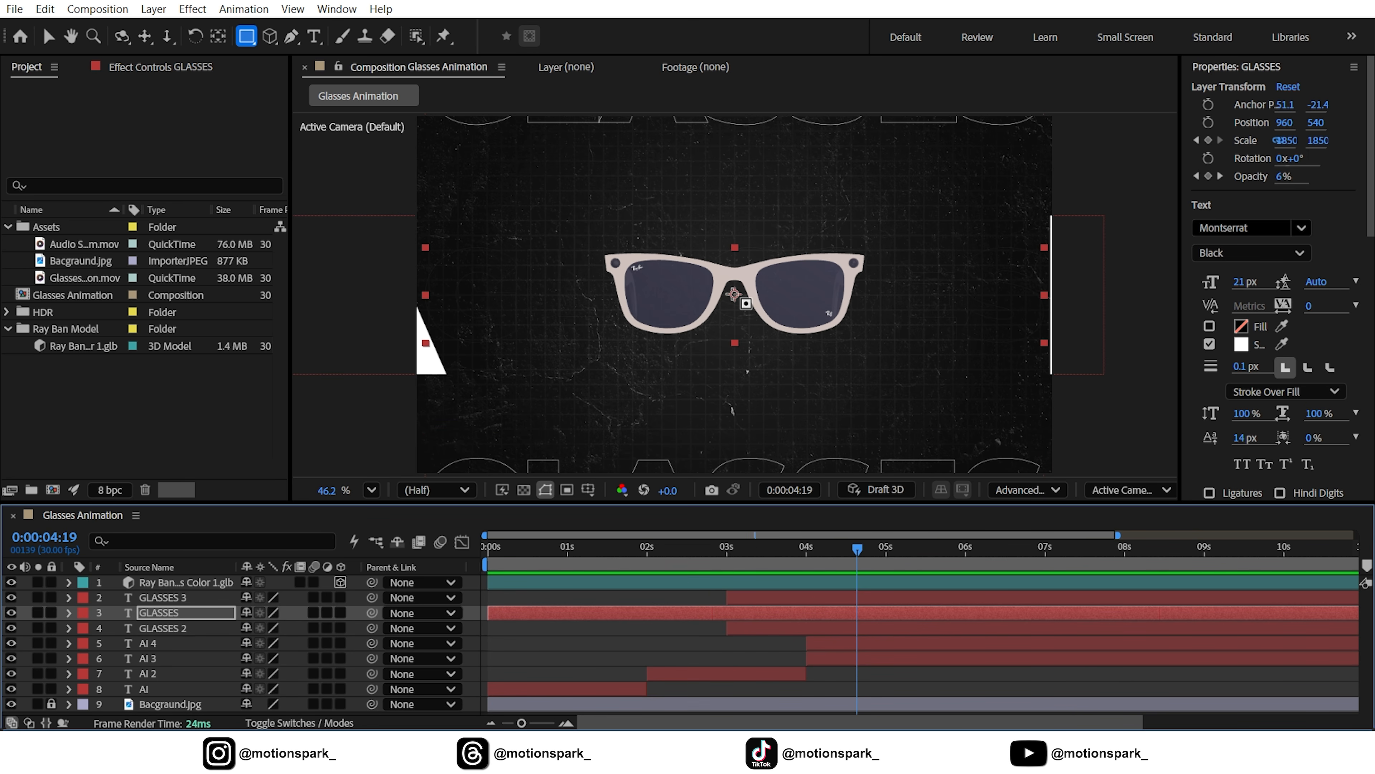
Add a null object, place it above the Ray Ban model layer, and center its anchor point.
{"action": "left_click", "coordinate": [47, 38]}
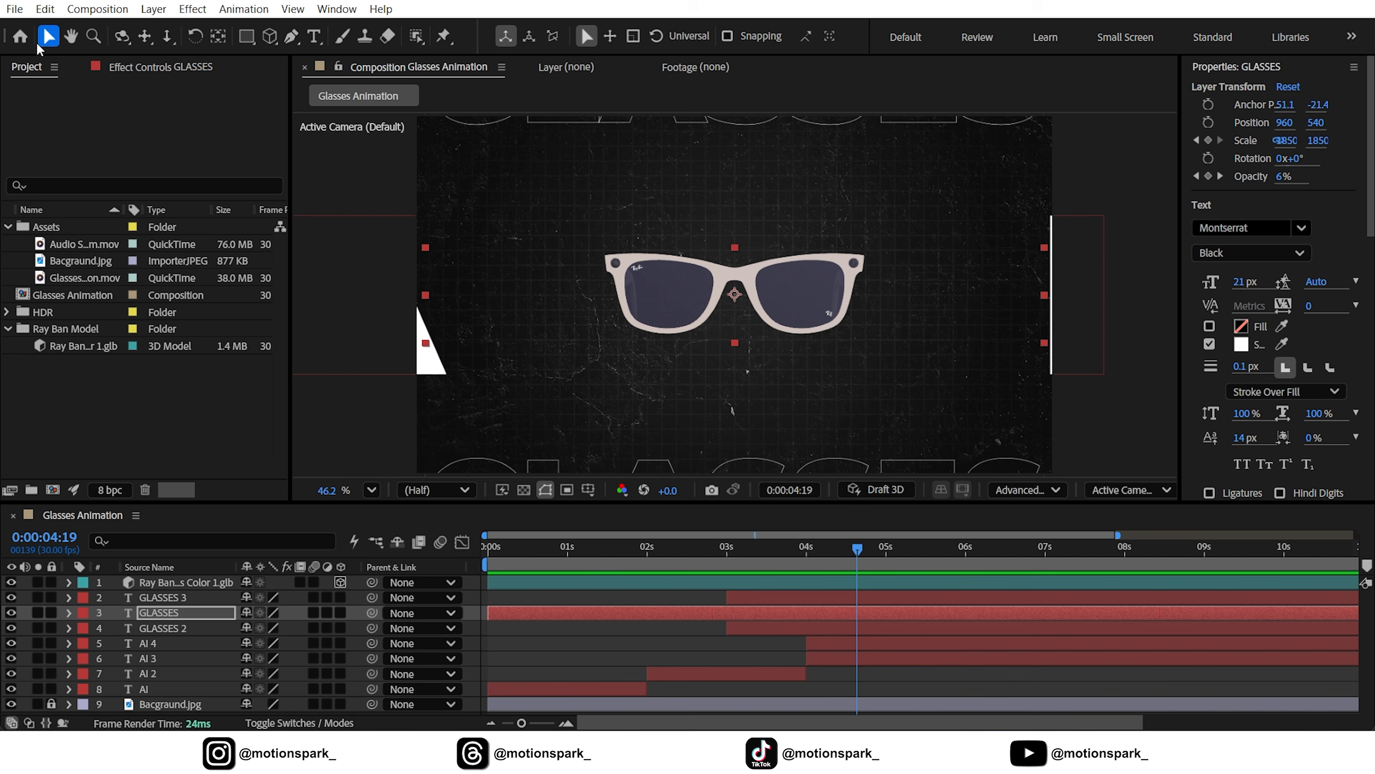
{"action": "left_click", "coordinate": [154, 9]}
{"action": "mouse_move", "coordinate": [175, 33]}
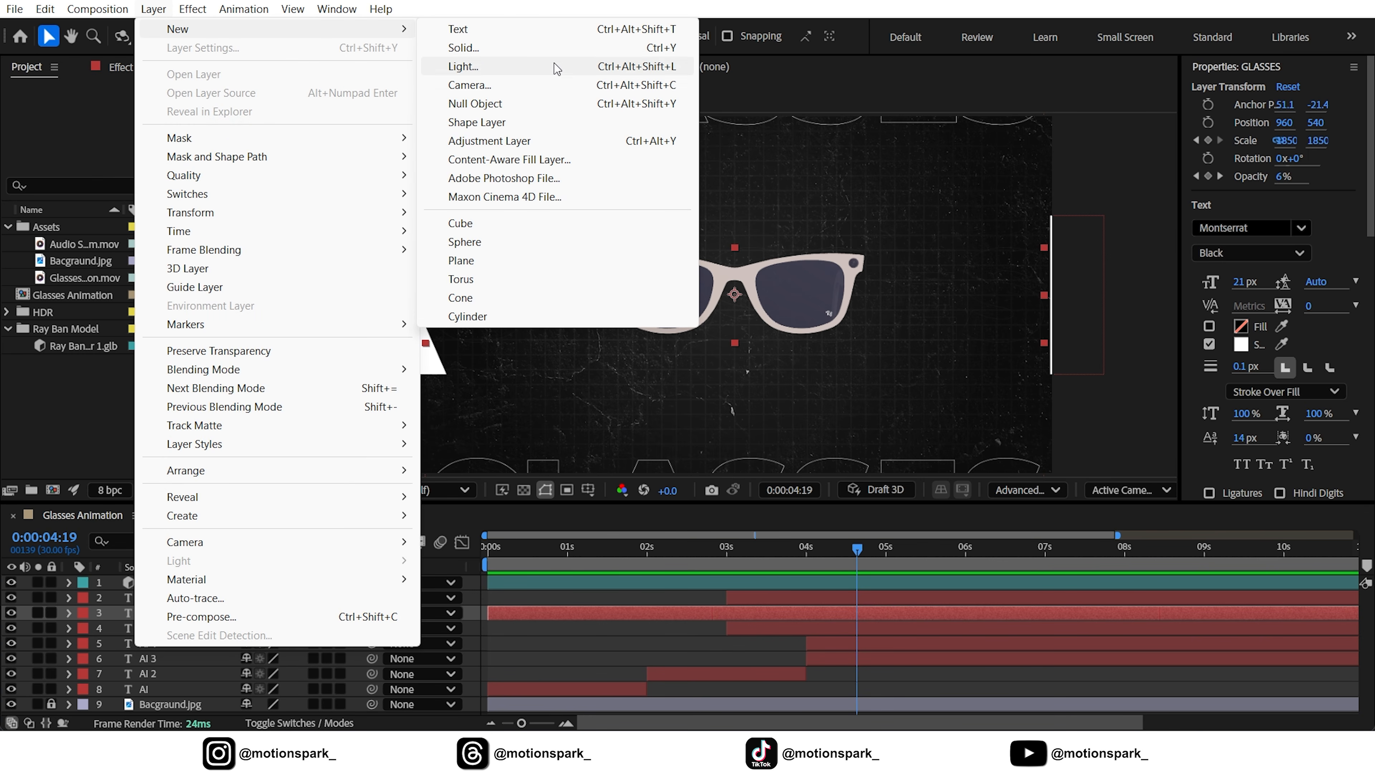
{"action": "left_click", "coordinate": [478, 104]}
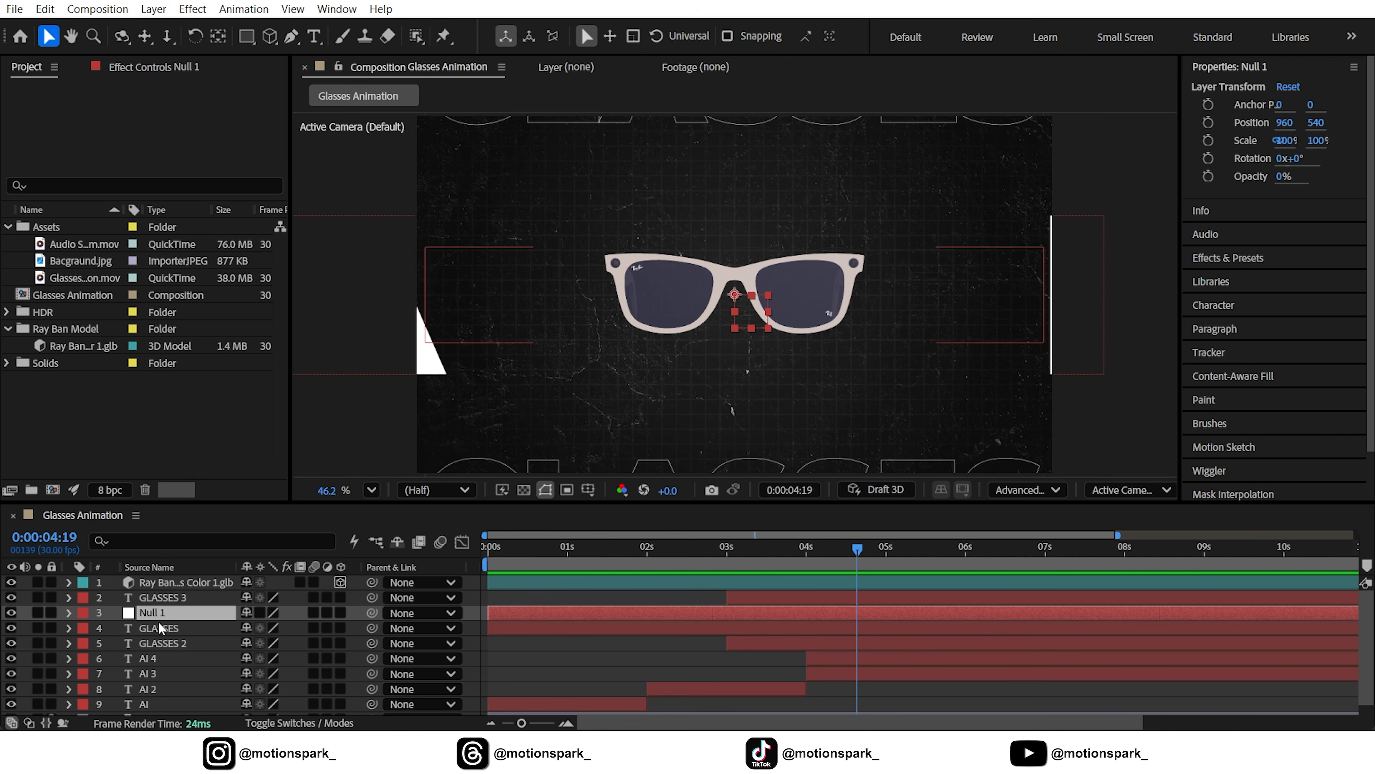
{"action": "left_click_drag", "start_coordinate": [153, 617], "coordinate": [186, 585]}
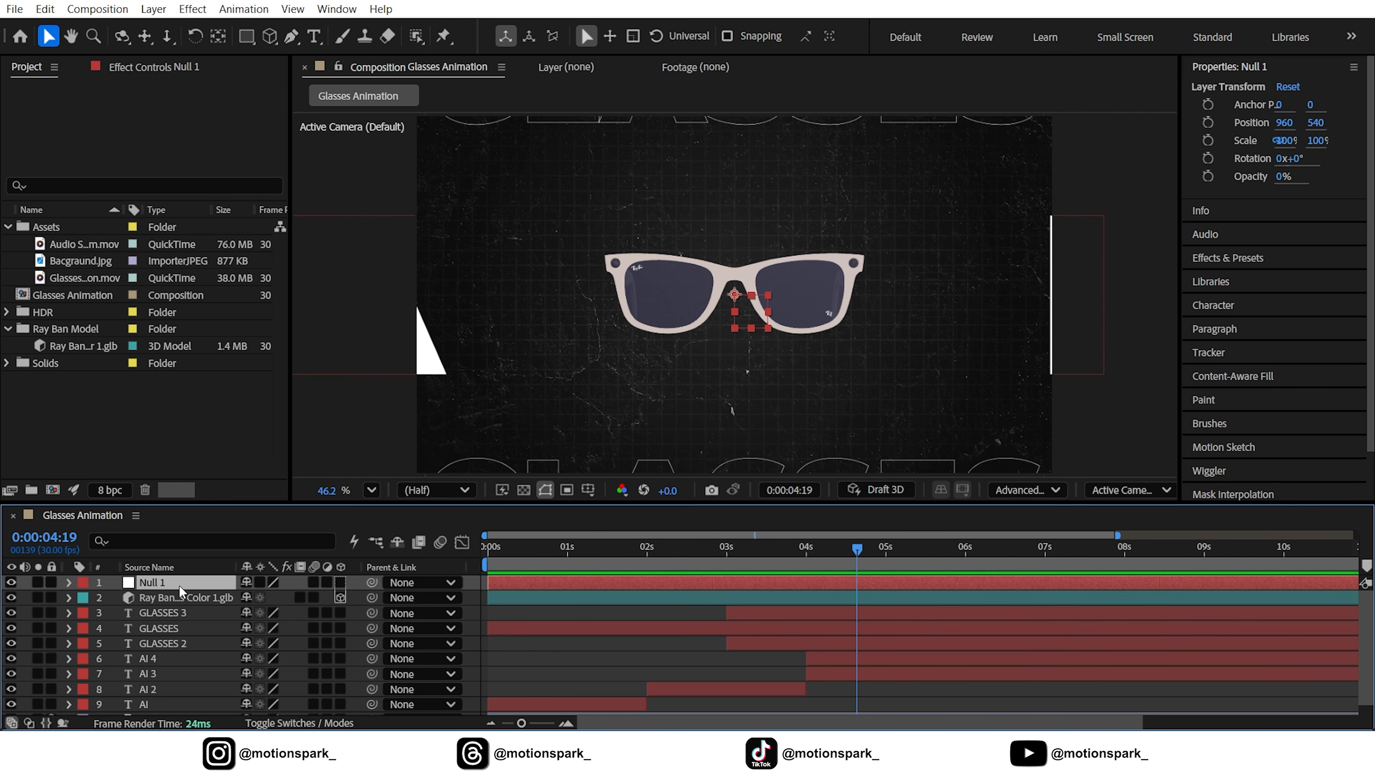
{"action": "double_click", "coordinate": [219, 36]}
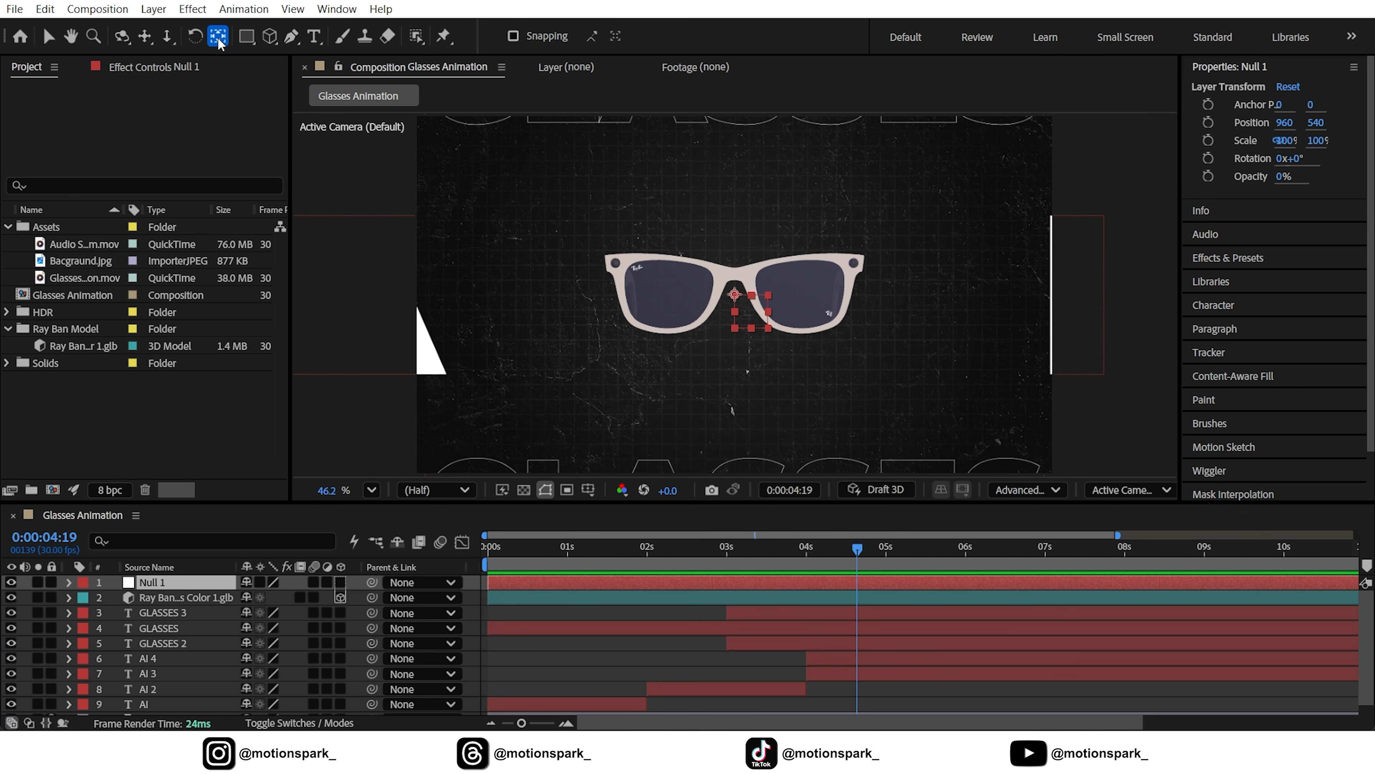
{"action": "scroll", "coordinate": [771, 271], "scroll_direction": "up", "scroll_amount": 2}
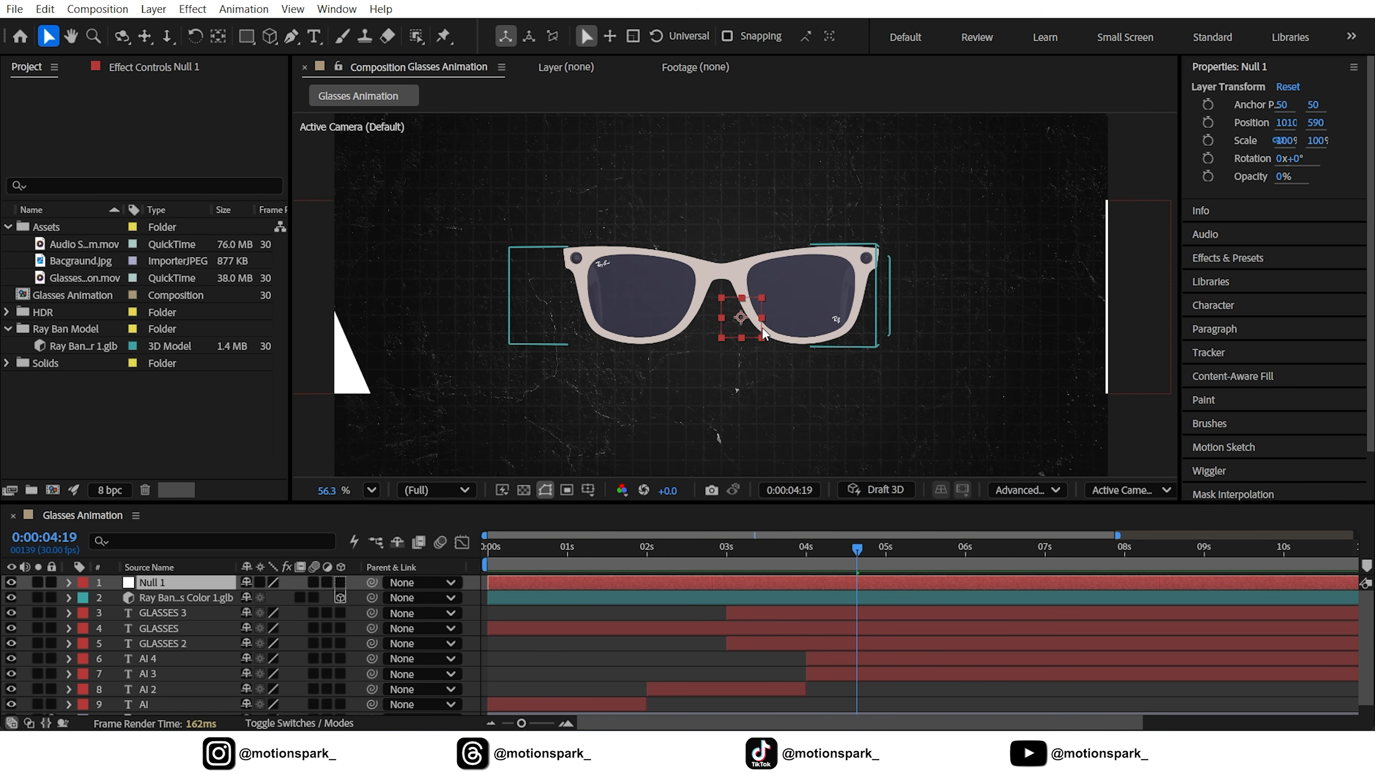
Move the null onto the bridge of the glasses at about 958, 478, fit the composition in view, and make the null a 3D layer.
{"action": "left_click_drag", "start_coordinate": [761, 326], "coordinate": [726, 281]}
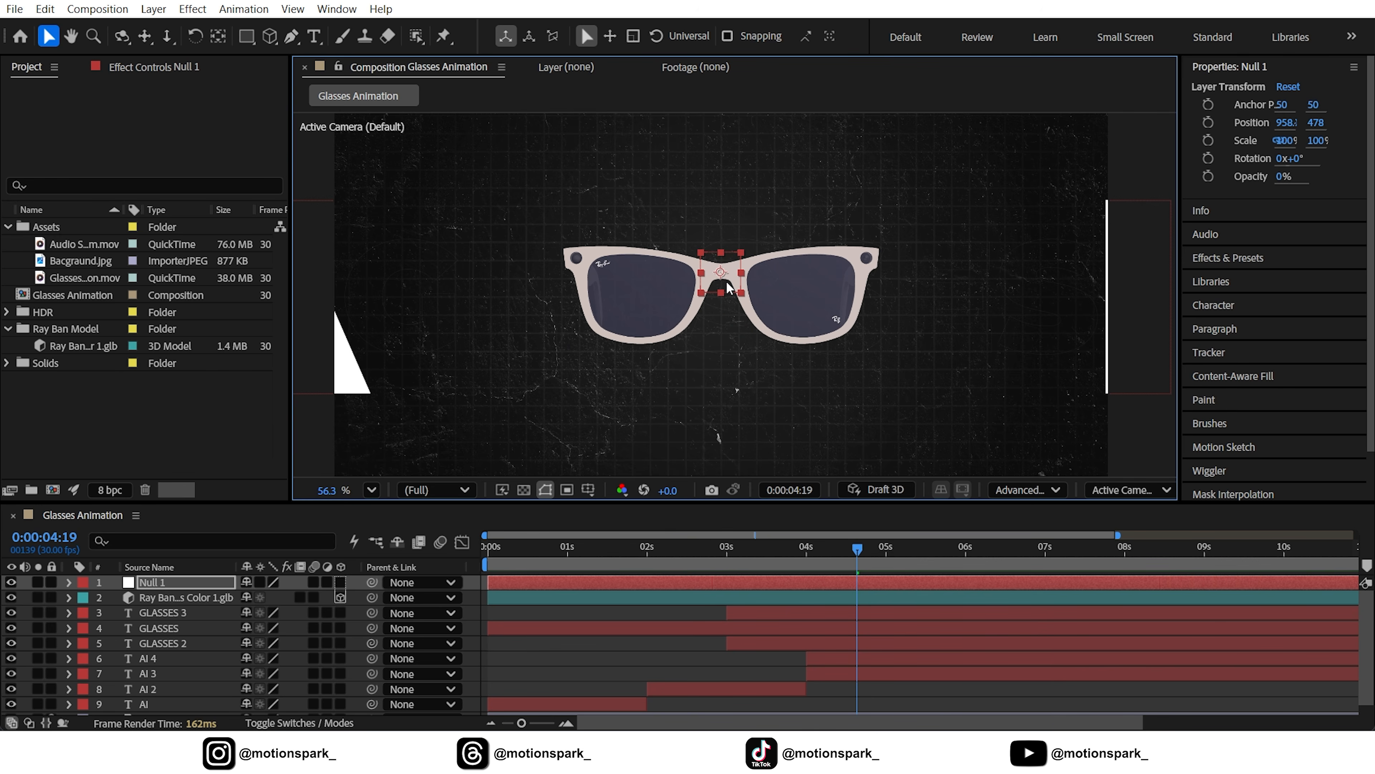
{"action": "left_click", "coordinate": [371, 489]}
{"action": "left_click", "coordinate": [418, 154]}
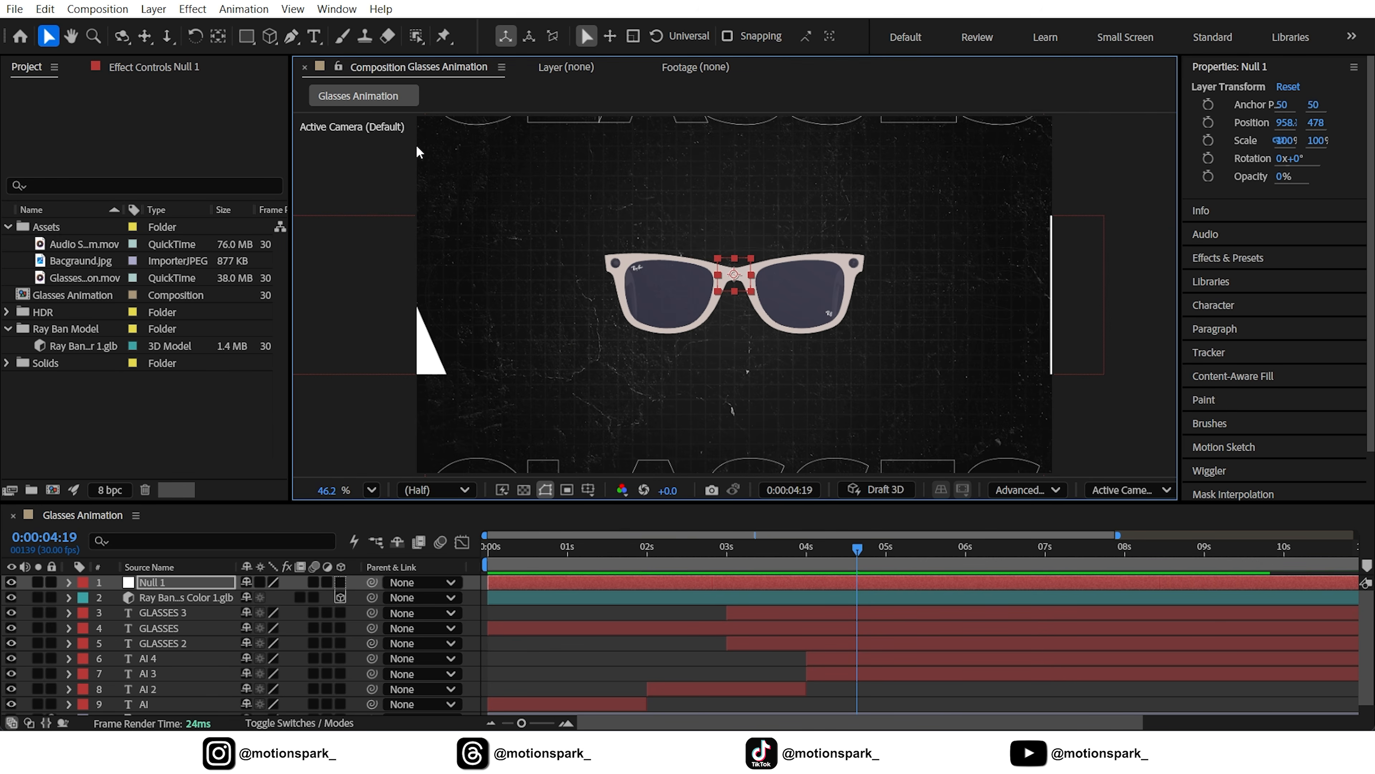
{"action": "left_click", "coordinate": [183, 587]}
{"action": "left_click", "coordinate": [342, 583]}
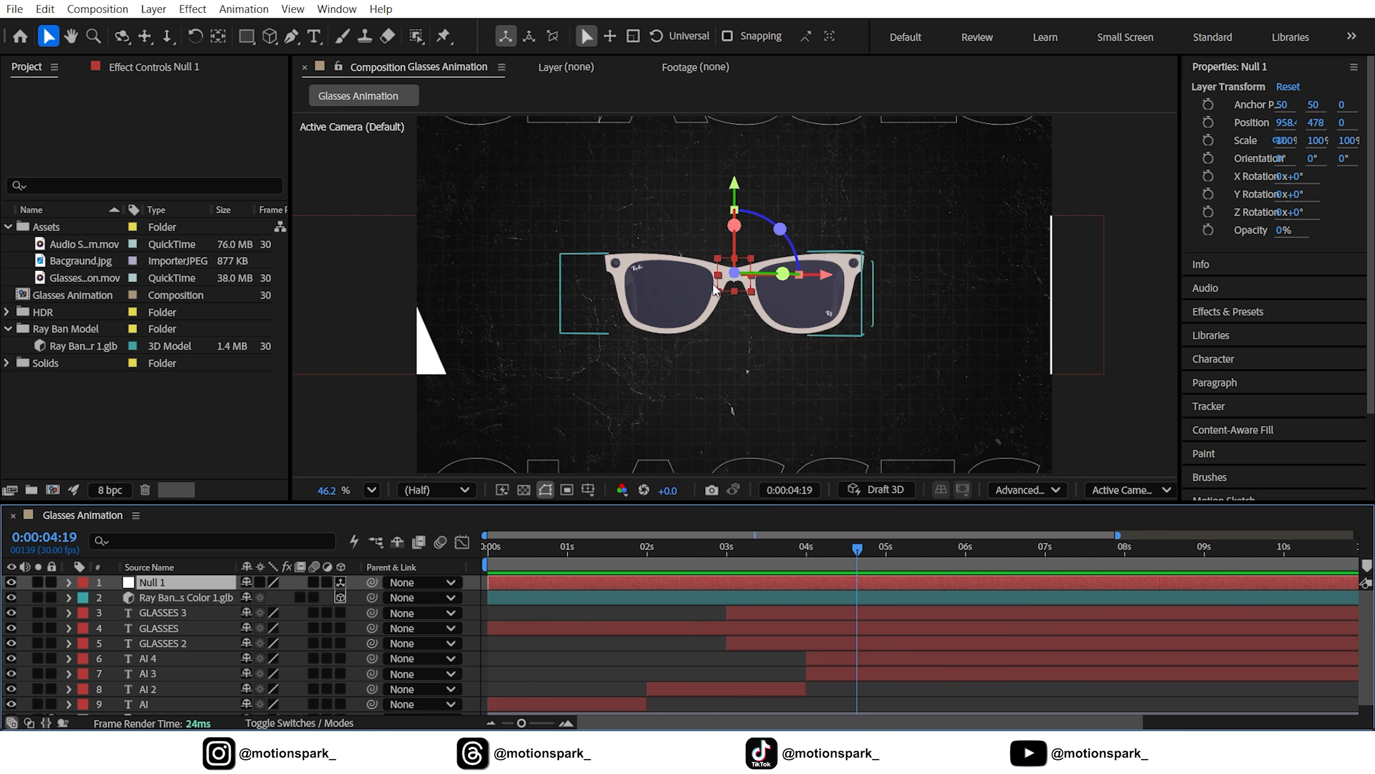
In Top view, move Null 1 along Z to 150 behind the front frame, then return to the Active Camera view.
{"action": "left_click", "coordinate": [1148, 489]}
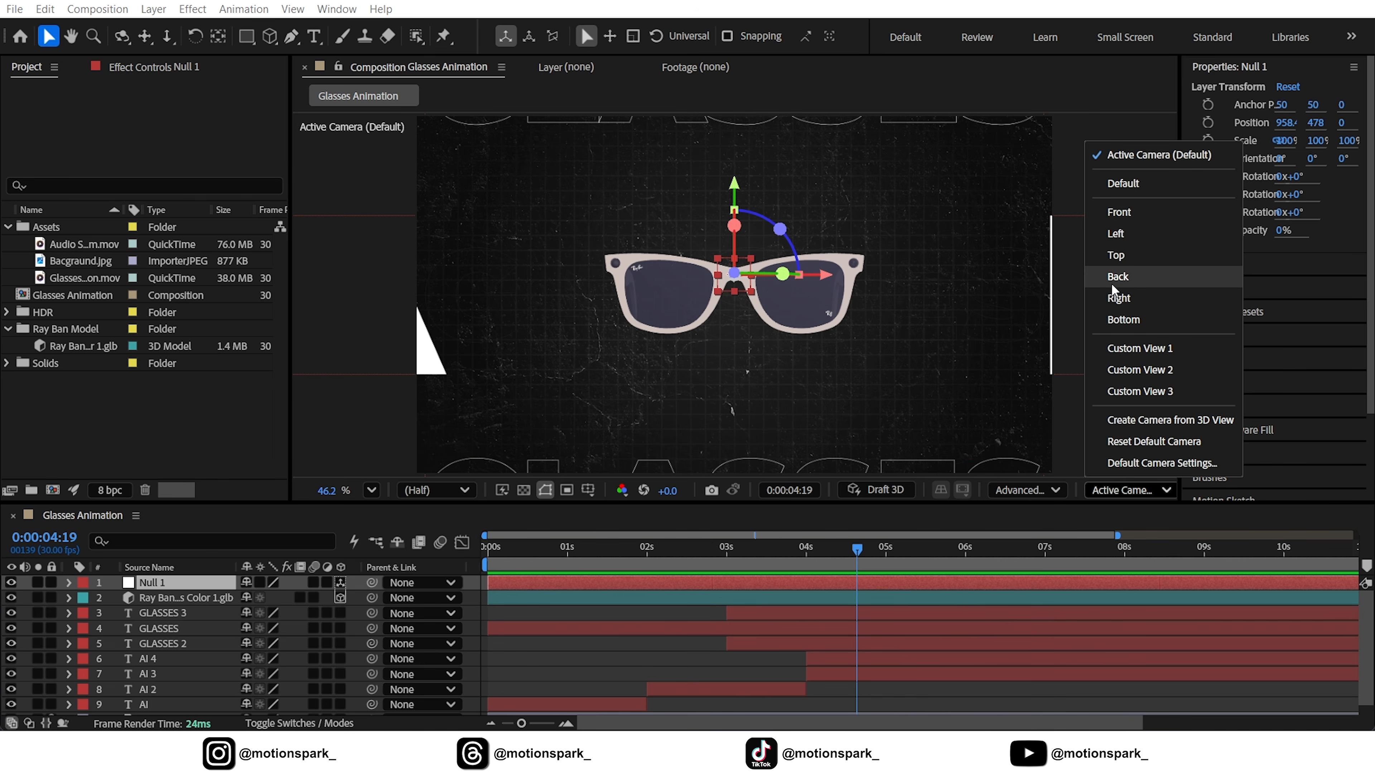
{"action": "left_click", "coordinate": [1111, 254]}
{"action": "left_click_drag", "start_coordinate": [738, 399], "coordinate": [742, 346]}
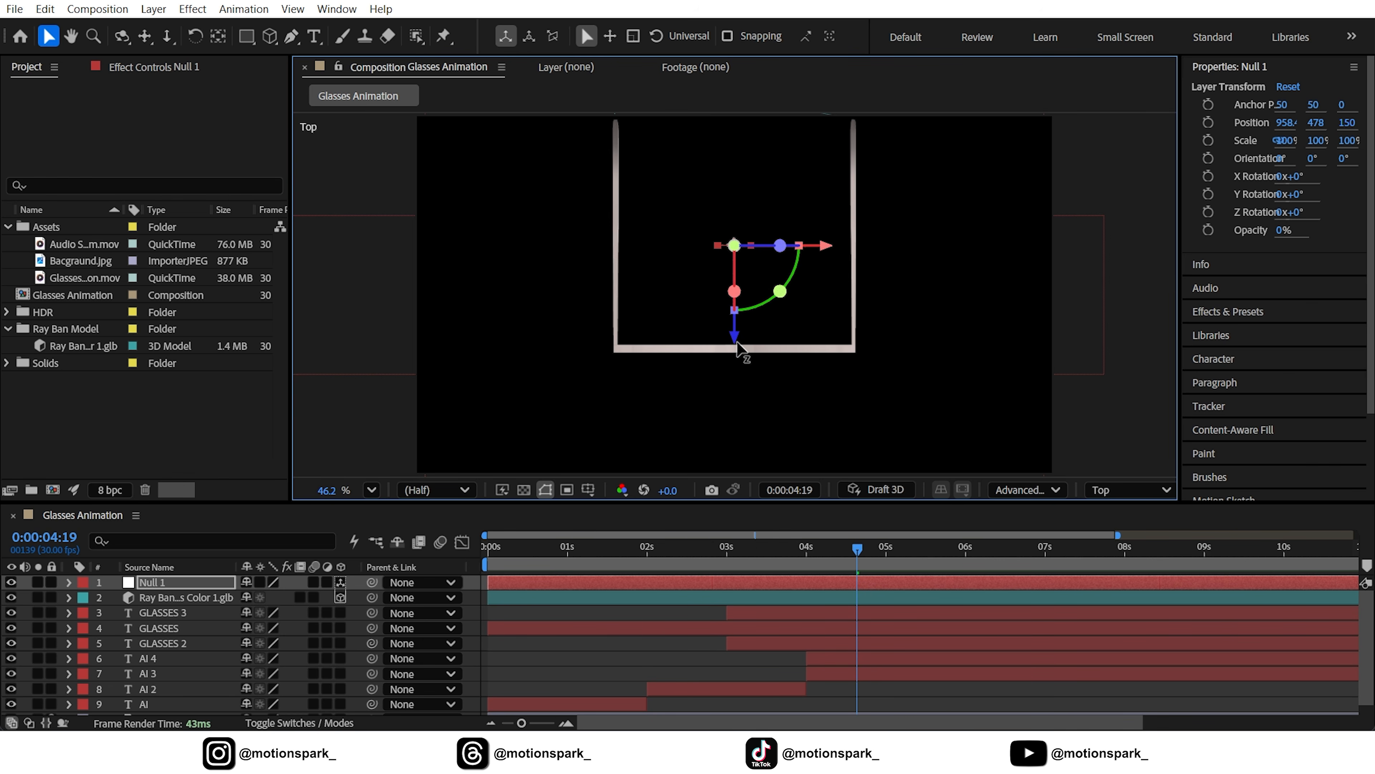
{"action": "left_click", "coordinate": [1105, 490]}
{"action": "left_click", "coordinate": [1137, 155]}
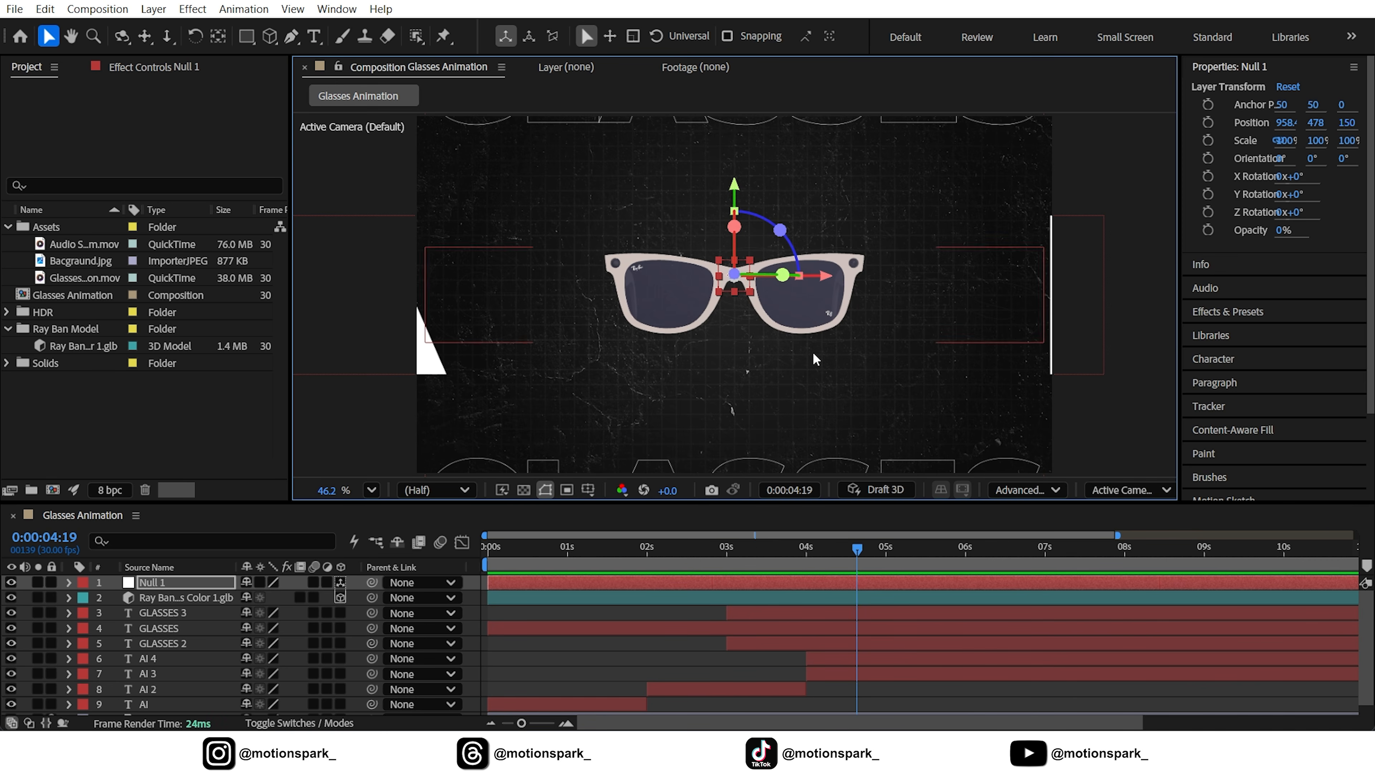
Parent the Ray Ban model to Null 1 and add position, orientation and X, Y, Z rotation keyframes to the null at 0:00:04:20.
{"action": "left_click", "coordinate": [180, 597]}
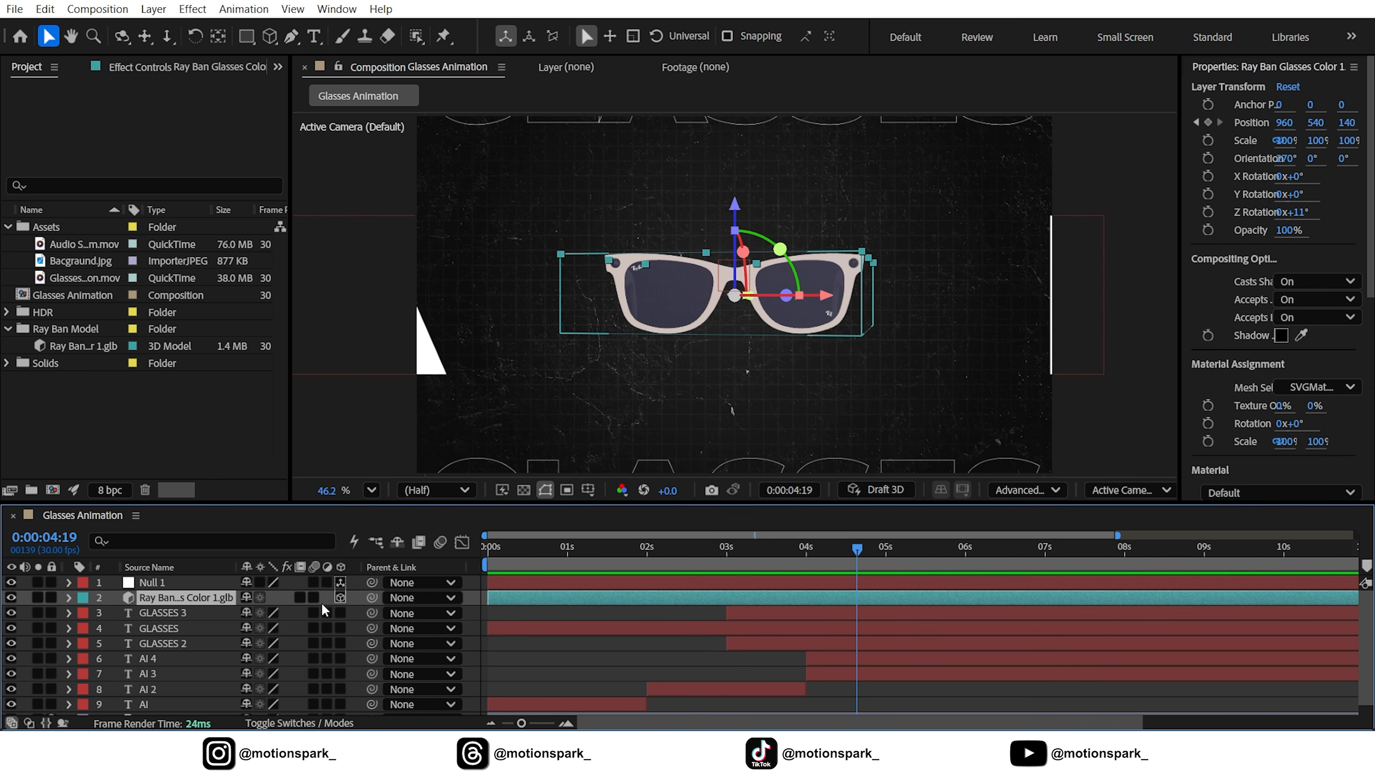
{"action": "left_click_drag", "start_coordinate": [372, 598], "coordinate": [159, 582]}
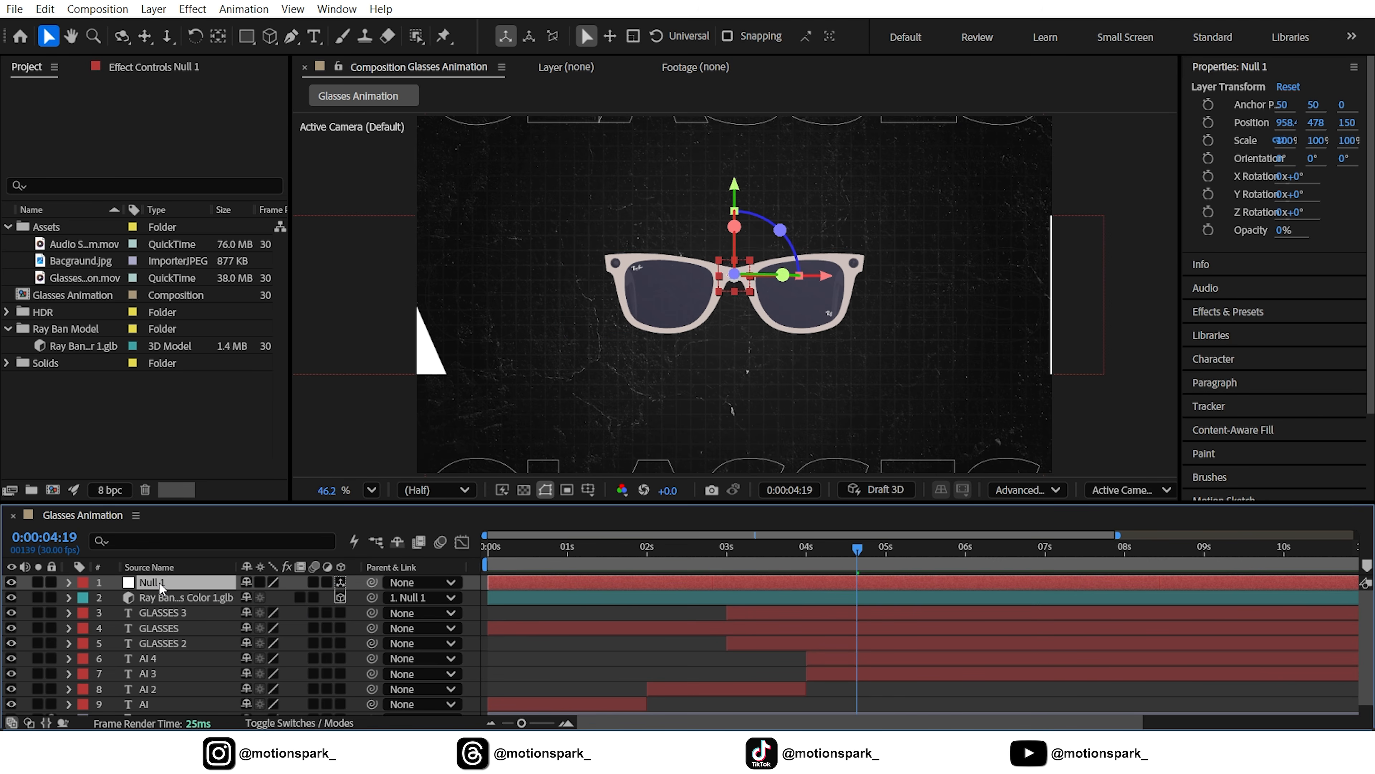
{"action": "mouse_move", "coordinate": [862, 564]}
{"action": "left_mouse_down"}
{"action": "mouse_move", "coordinate": [840, 547]}
{"action": "mouse_move", "coordinate": [802, 550]}
{"action": "mouse_move", "coordinate": [857, 558]}
{"action": "left_mouse_up"}
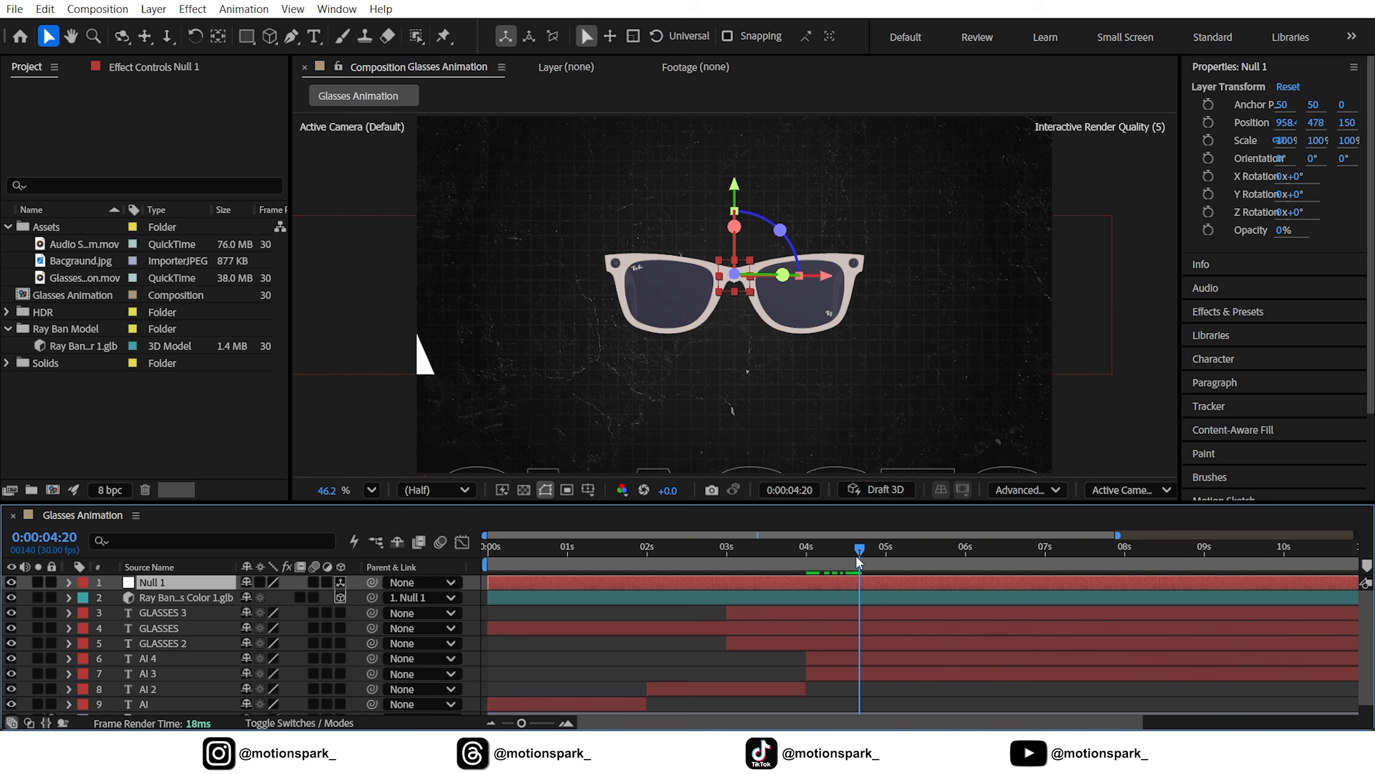
{"action": "key", "text": "r"}
{"action": "key", "text": "shift+p"}
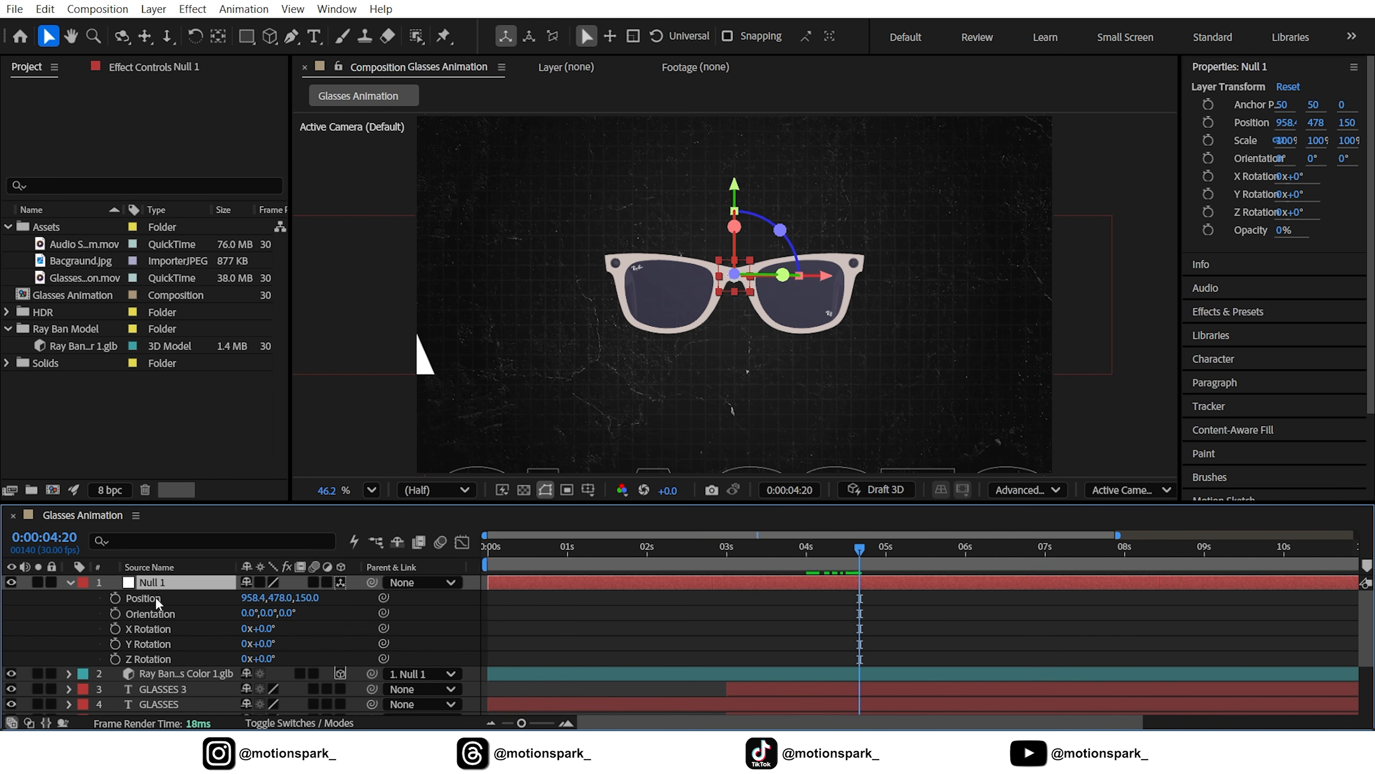
{"action": "left_click_drag", "start_coordinate": [115, 598], "coordinate": [115, 664]}
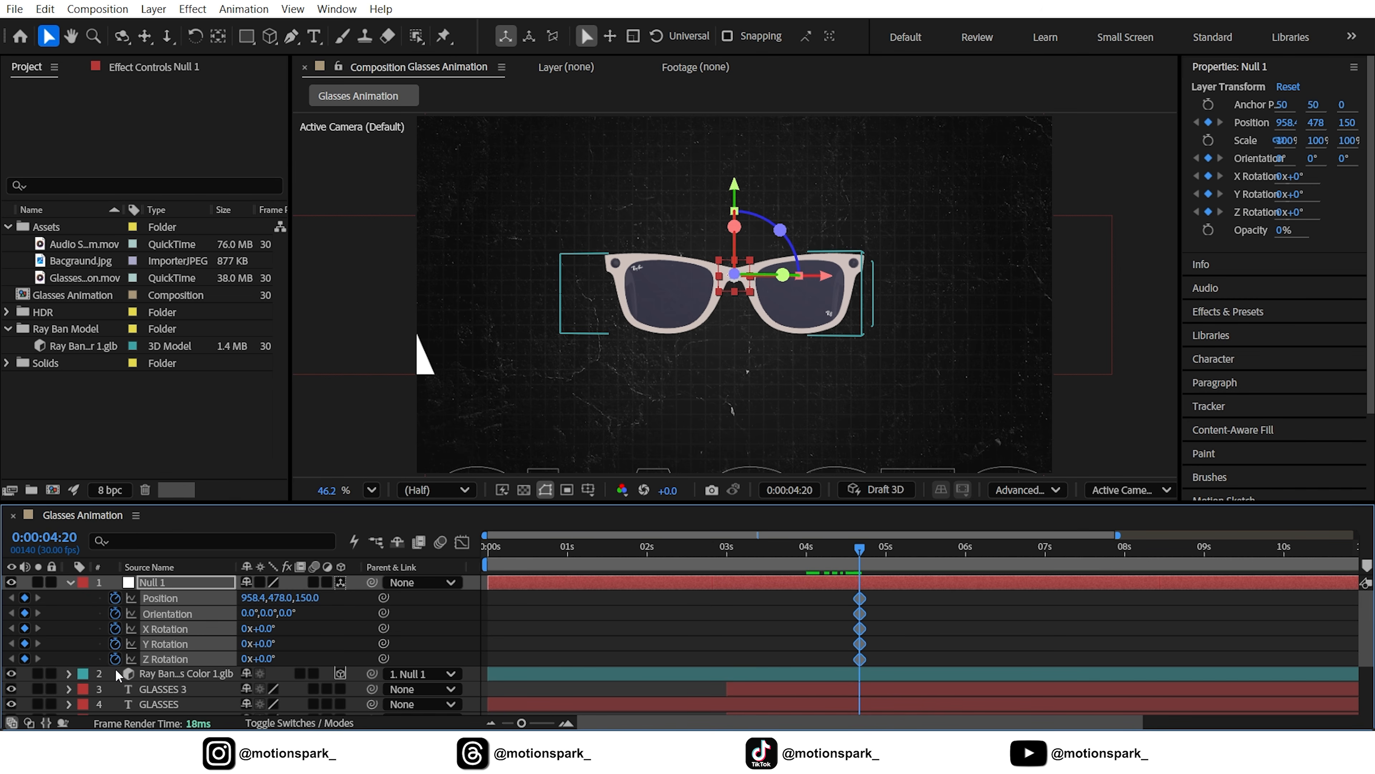
At 0:00:06:00, set the null's Y Rotation to -29° and Z Rotation to 7°.
{"action": "key", "text": "shift+Page_Down"}
{"action": "key", "text": "shift+Page_Down"}
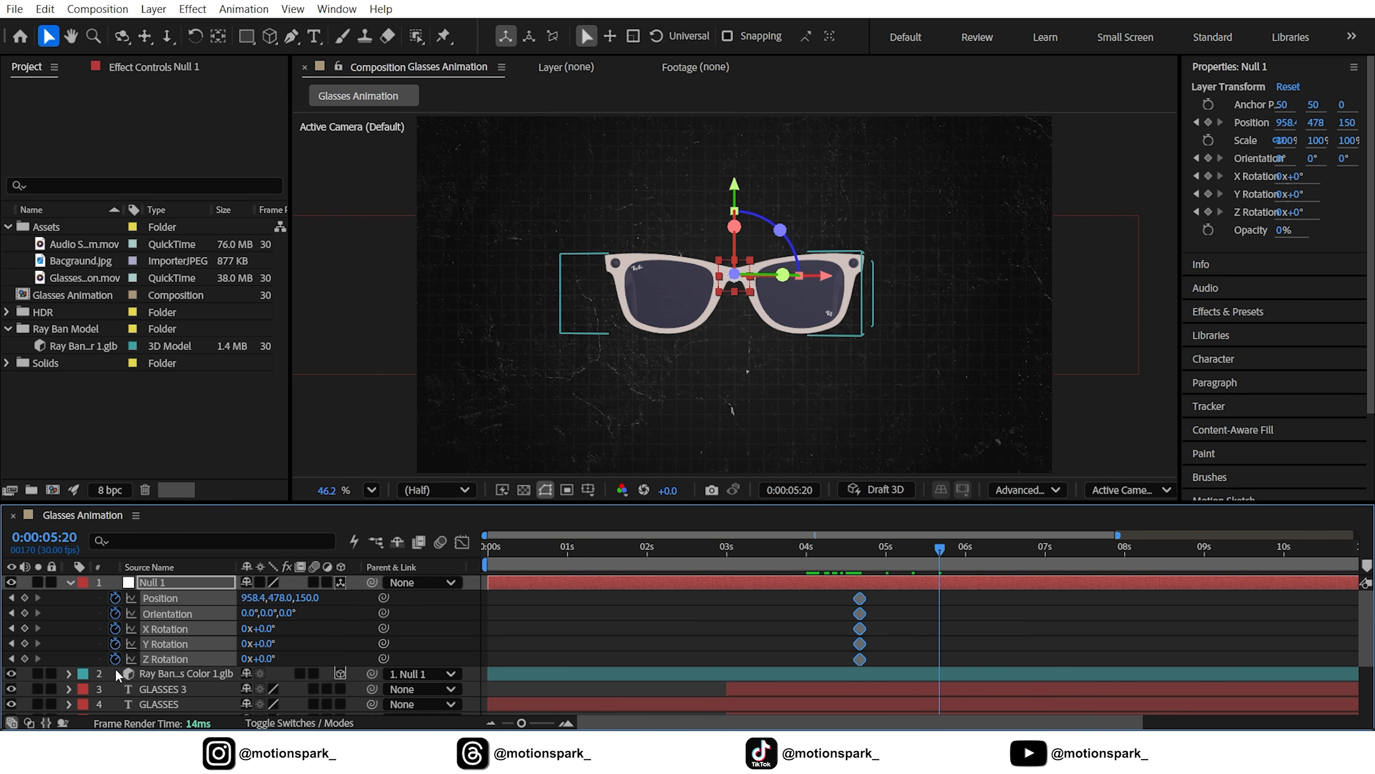
{"action": "key", "text": "shift+Page_Down"}
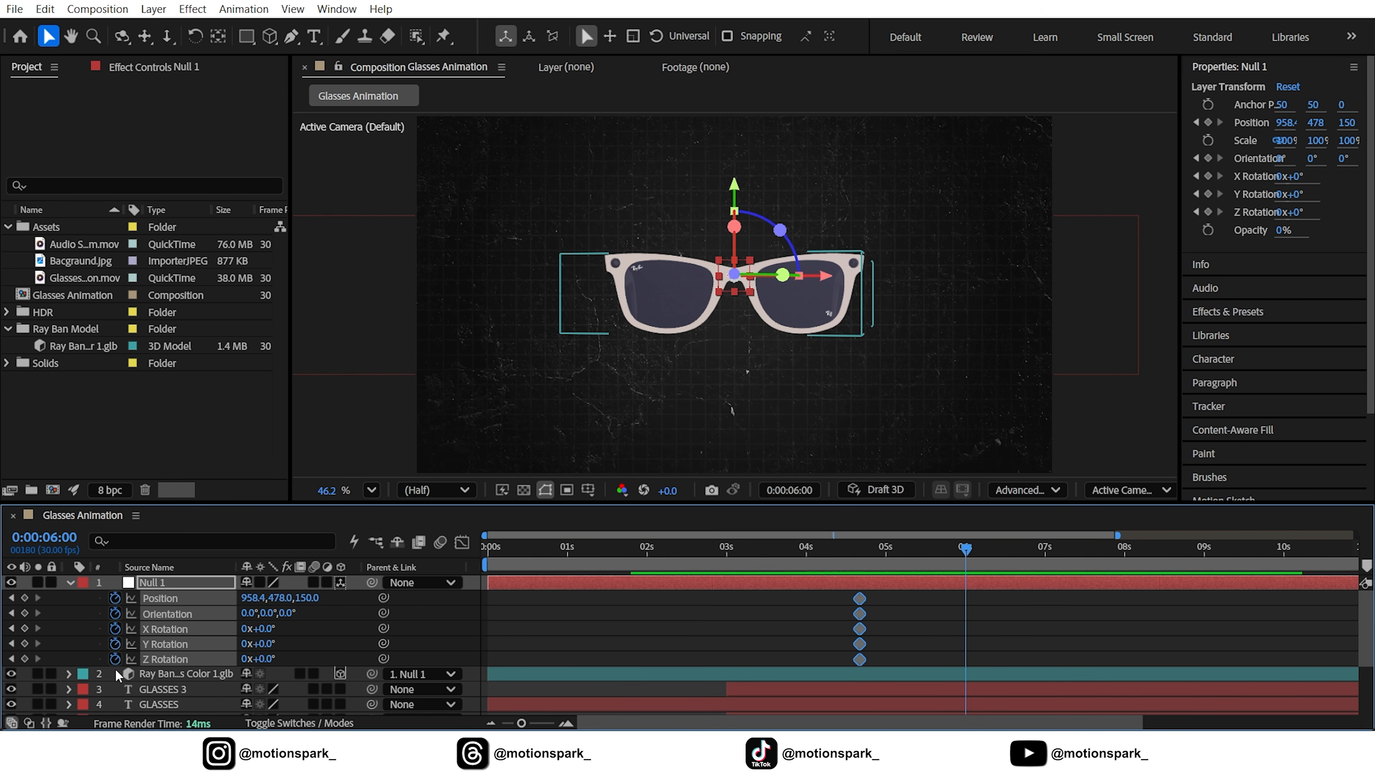
{"action": "left_click", "coordinate": [265, 643]}
{"action": "type", "text": "-29"}
{"action": "key", "text": "Return"}
{"action": "left_click", "coordinate": [266, 657]}
{"action": "type", "text": "7"}
{"action": "key", "text": "Return"}
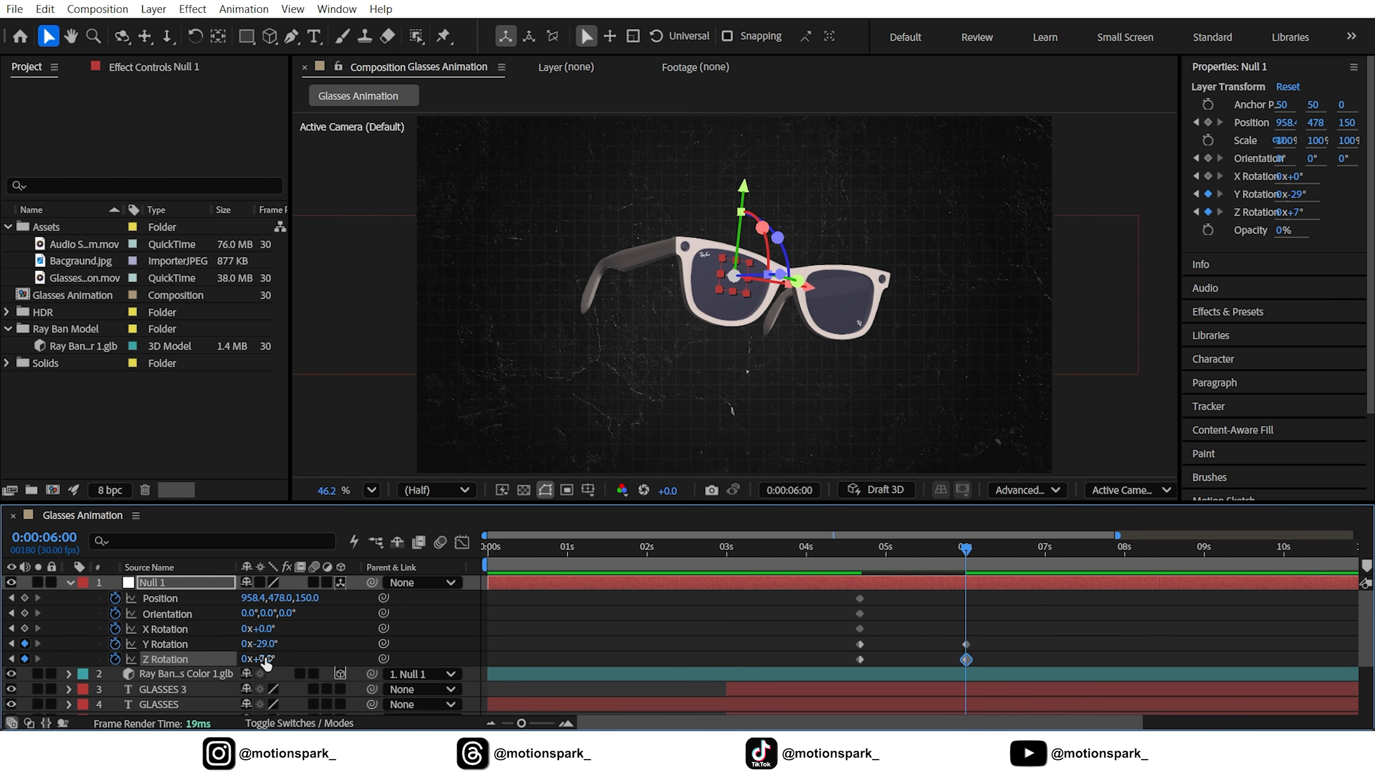
Set the null's X Rotation to -8° and shift its X position to 658.4 at 0:00:06:00.
{"action": "left_click", "coordinate": [265, 628]}
{"action": "type", "text": "-8"}
{"action": "key", "text": "Return"}
{"action": "left_click", "coordinate": [315, 625]}
{"action": "left_click_drag", "start_coordinate": [251, 599], "coordinate": [228, 598]}
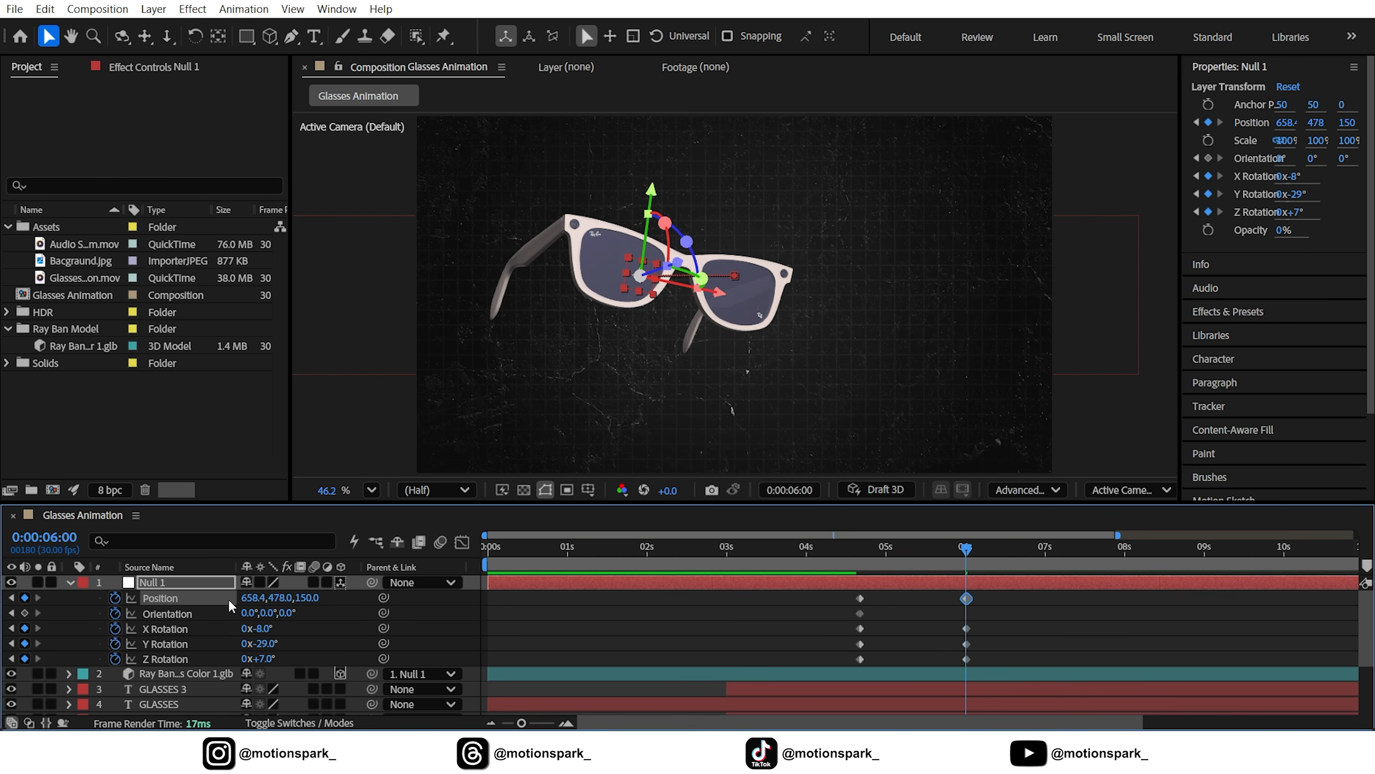
Apply Easy Ease to all the null's keyframes, steepen their speed curves in the Graph Editor, and preview the motion.
{"action": "left_click", "coordinate": [998, 596]}
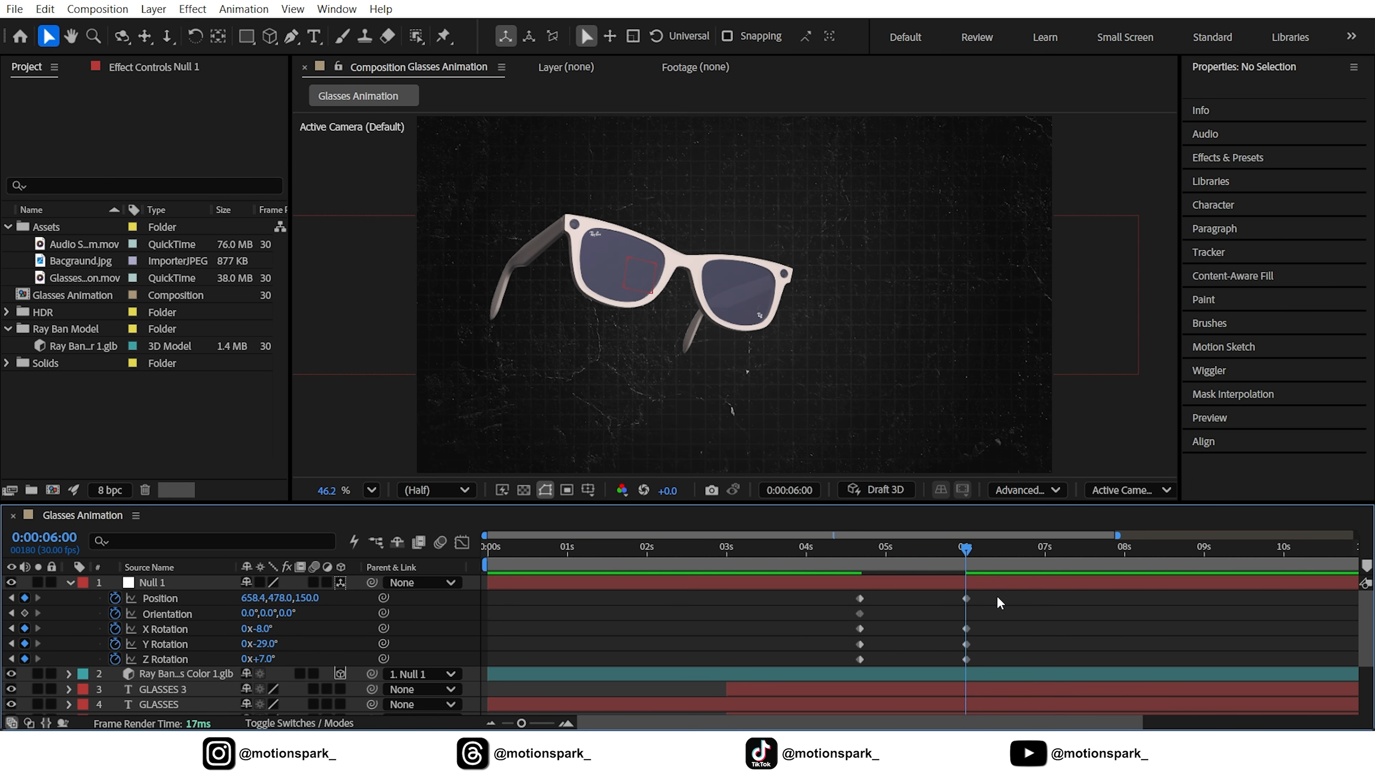
{"action": "left_click_drag", "start_coordinate": [998, 595], "coordinate": [821, 651]}
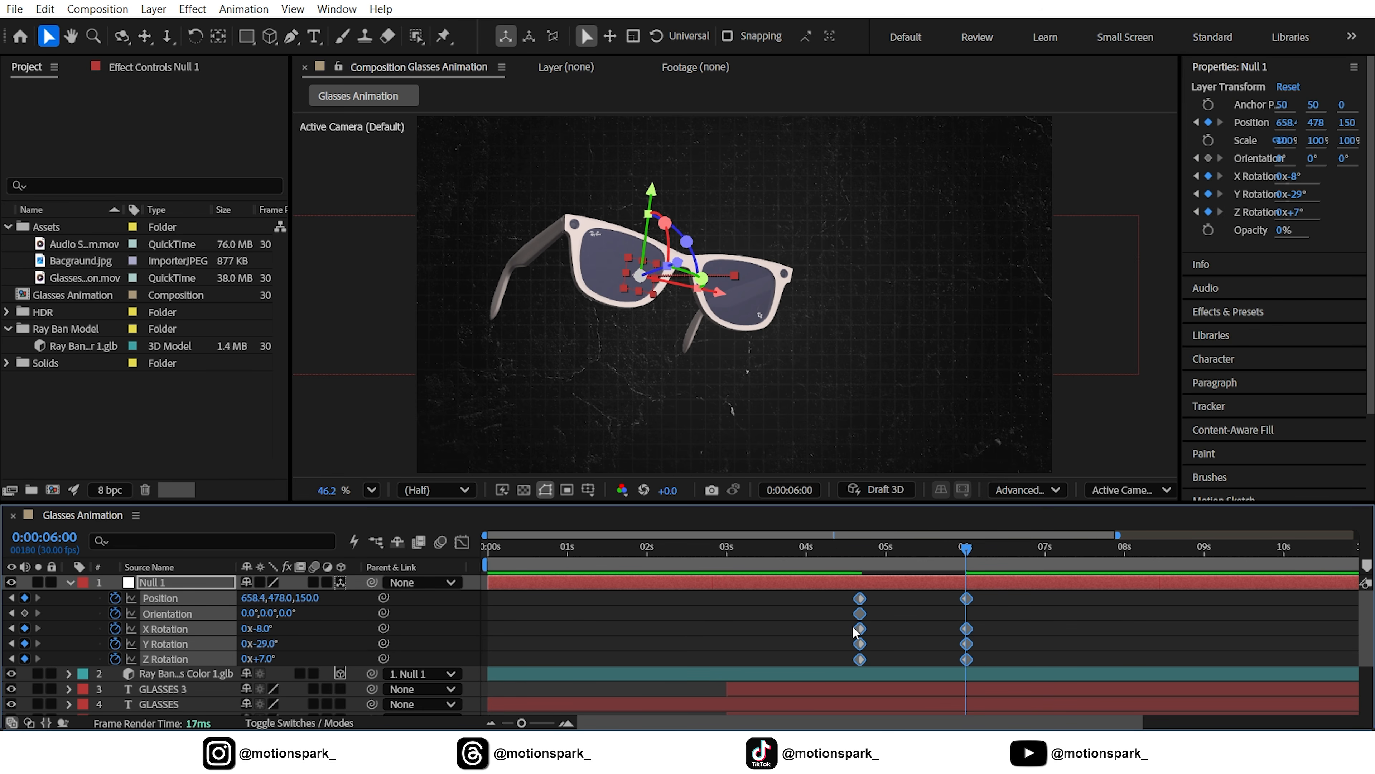
{"action": "key", "text": "F9"}
{"action": "left_click", "coordinate": [462, 543]}
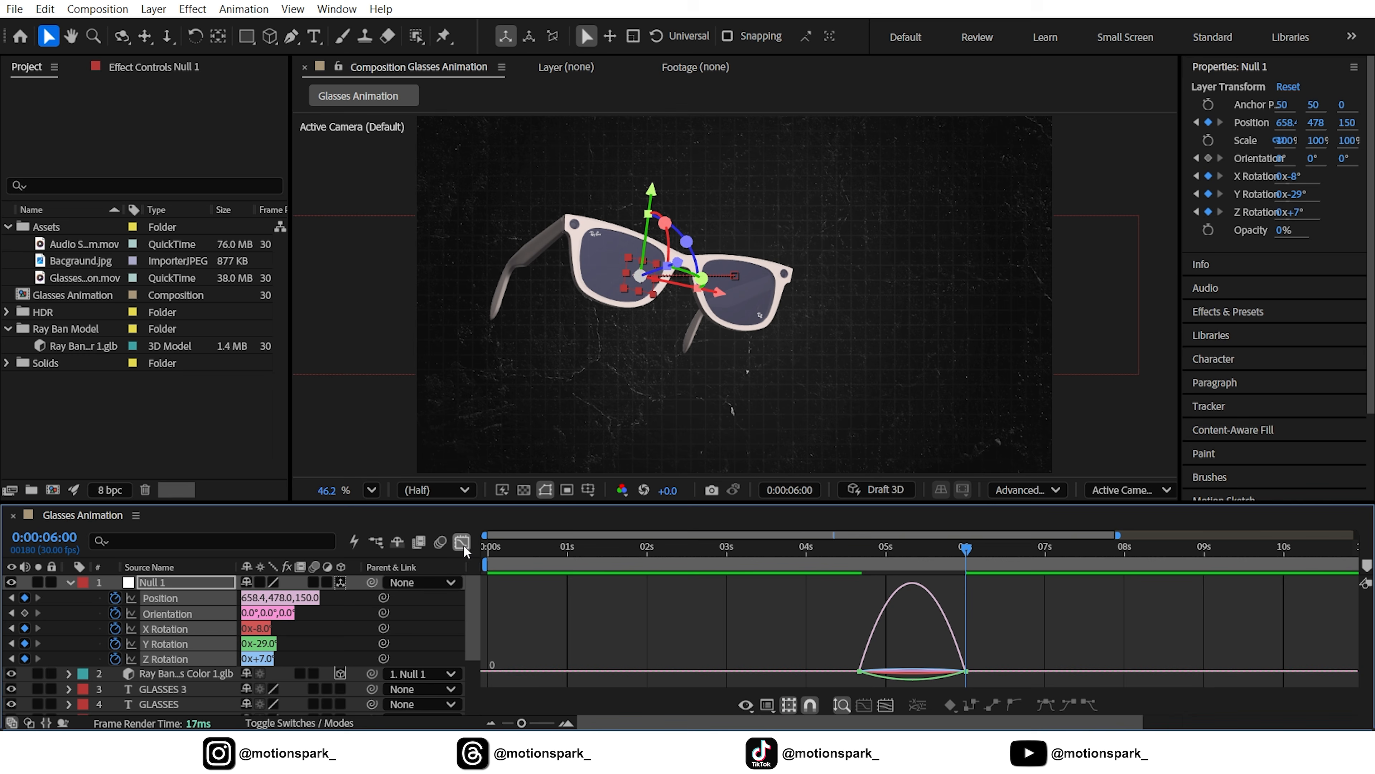
{"action": "left_click_drag", "start_coordinate": [846, 654], "coordinate": [891, 672]}
{"action": "left_click_drag", "start_coordinate": [897, 550], "coordinate": [823, 566]}
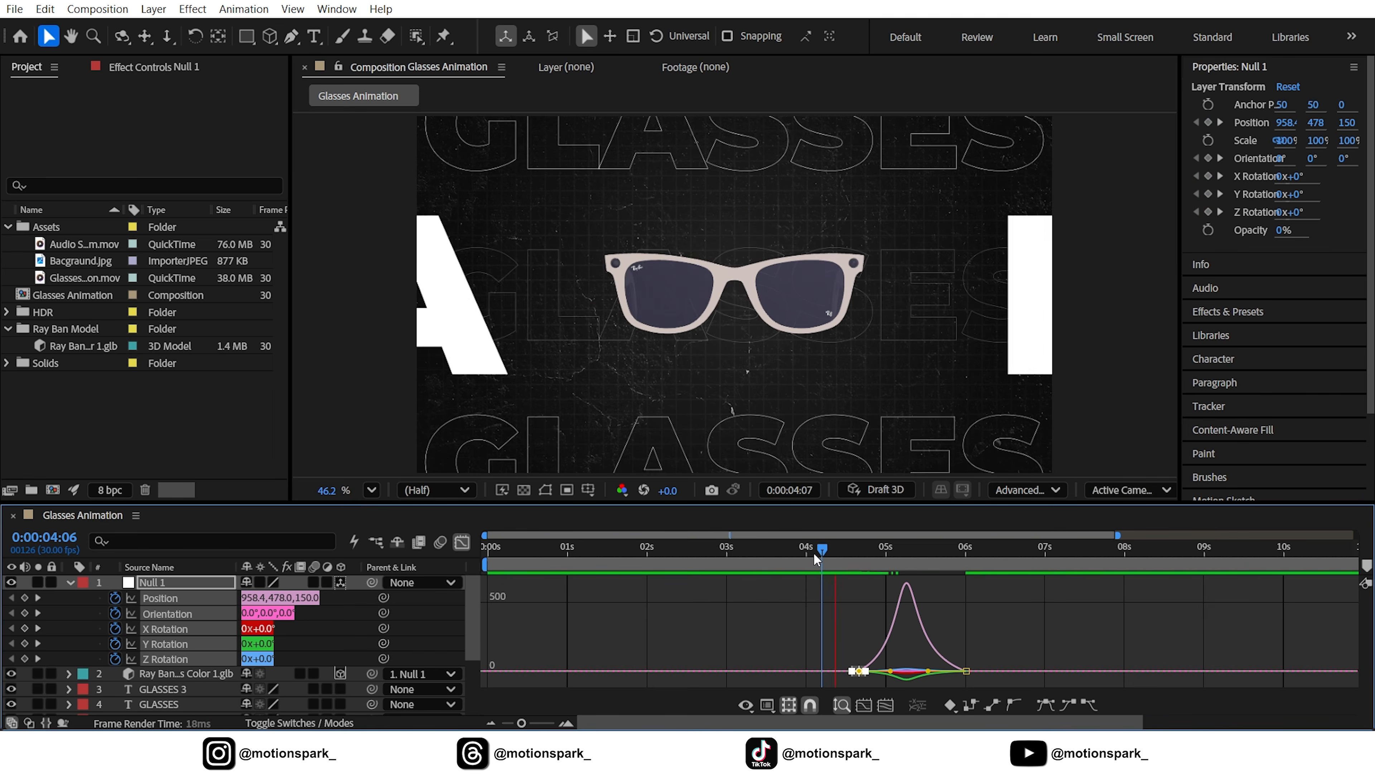
{"action": "left_click", "coordinate": [461, 543]}
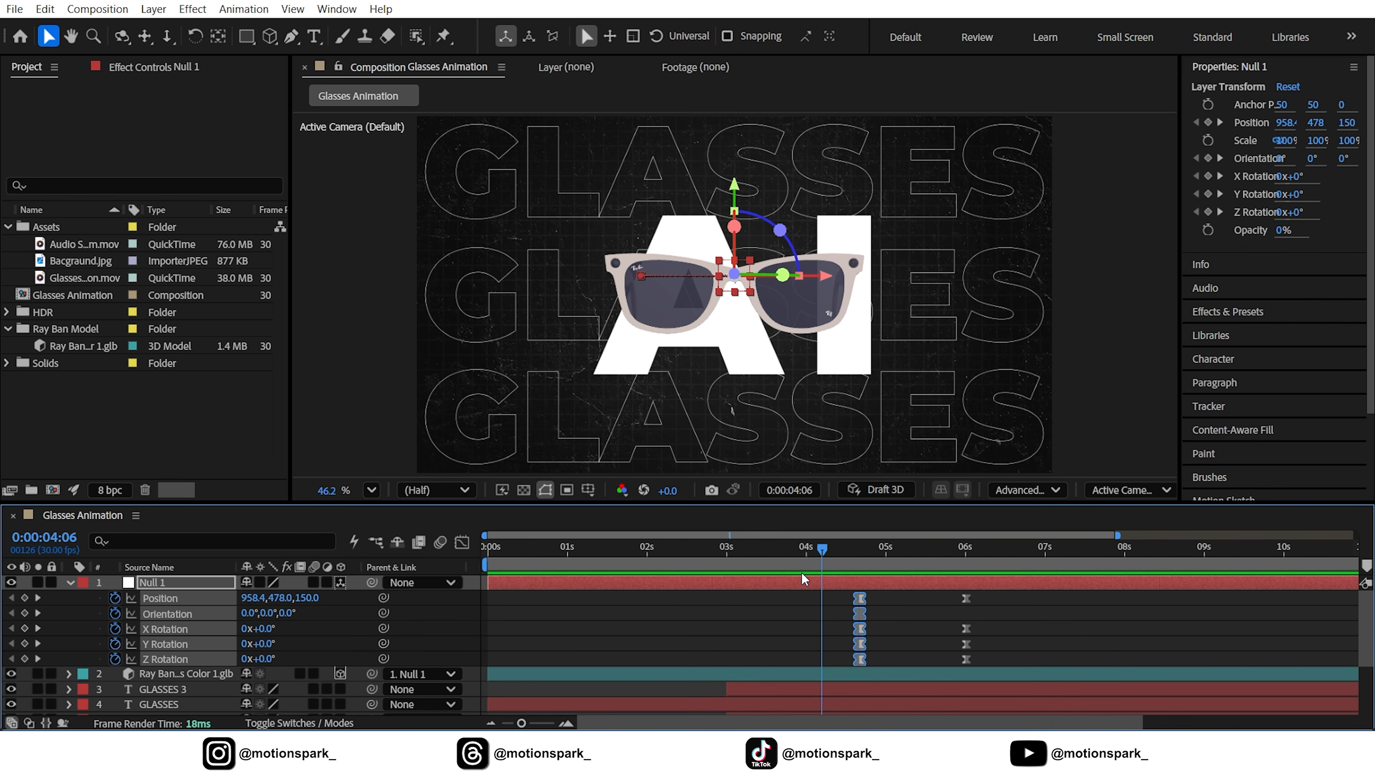
Shift all the null's keyframes earlier so the first set starts at 0:00:04:12, and play the result.
{"action": "left_click_drag", "start_coordinate": [822, 548], "coordinate": [837, 554]}
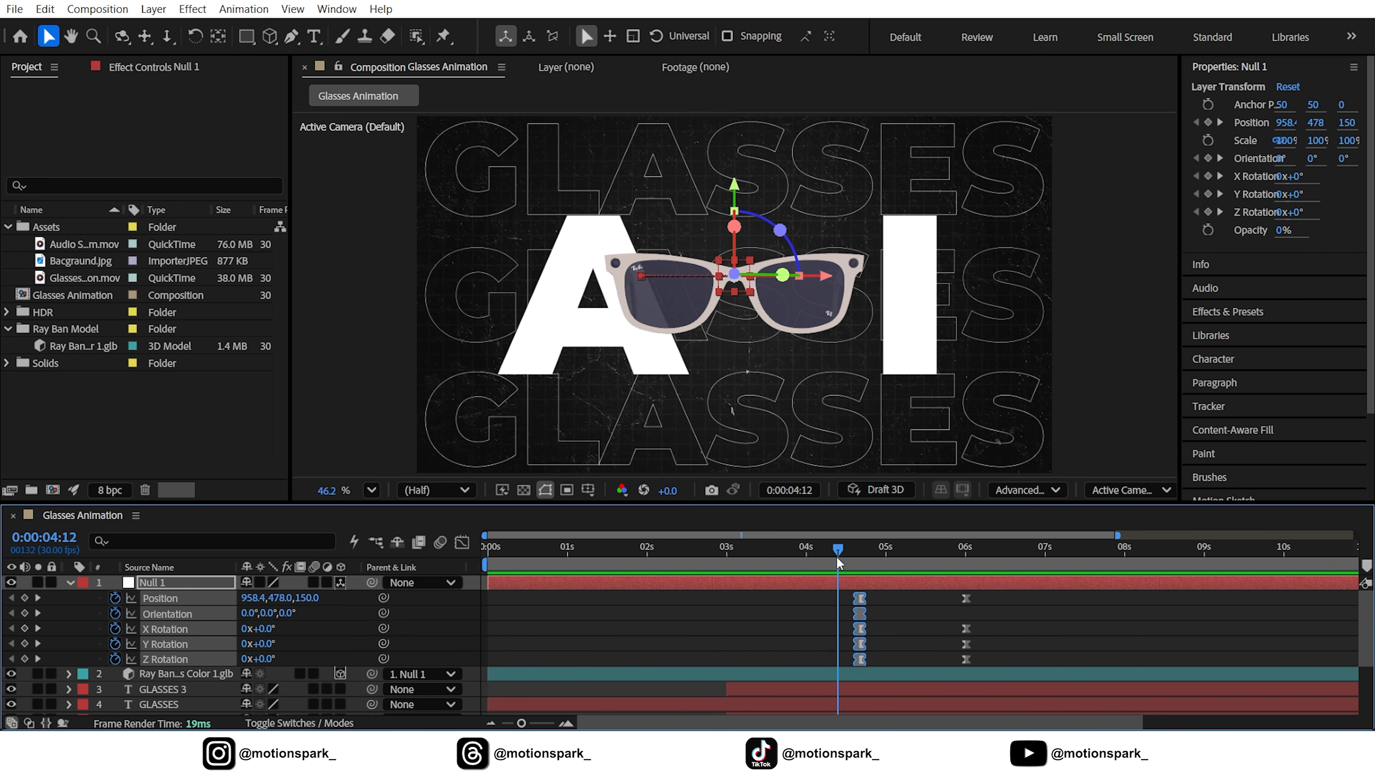
{"action": "left_click_drag", "start_coordinate": [980, 596], "coordinate": [846, 659]}
{"action": "left_click", "coordinate": [851, 620]}
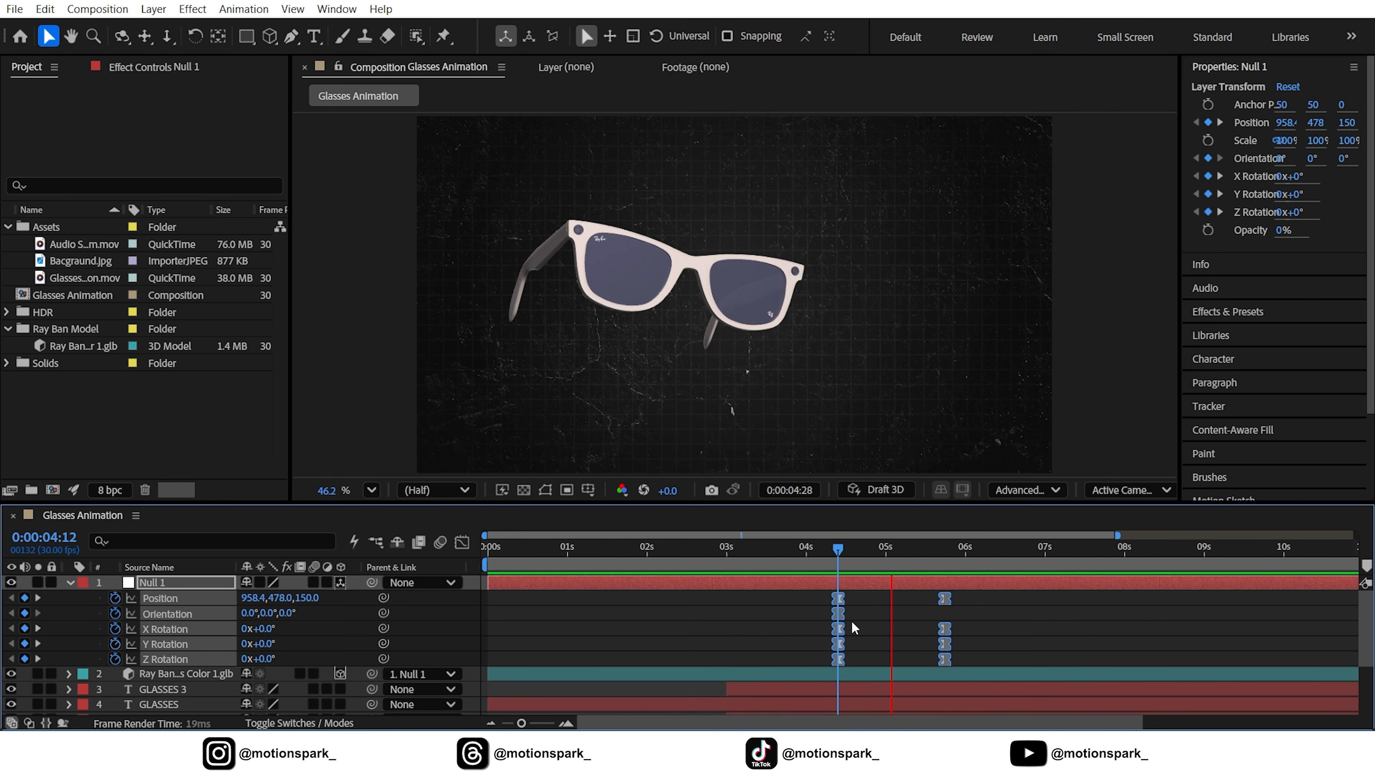
Collapse the null layer and add Audio Spectrum.mov below the Ray Ban model, starting at 0:00:04:22.
{"action": "left_click_drag", "start_coordinate": [846, 558], "coordinate": [865, 584]}
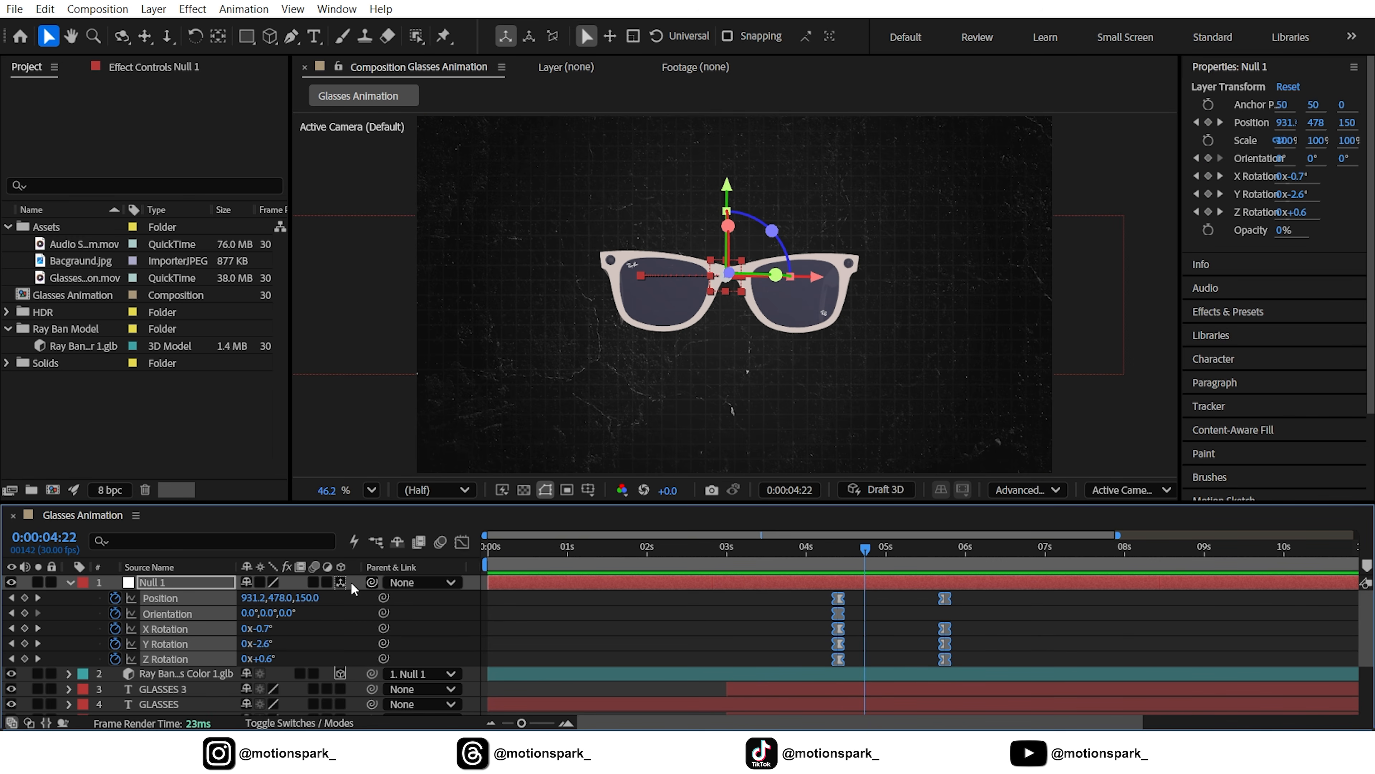
{"action": "left_click", "coordinate": [69, 582]}
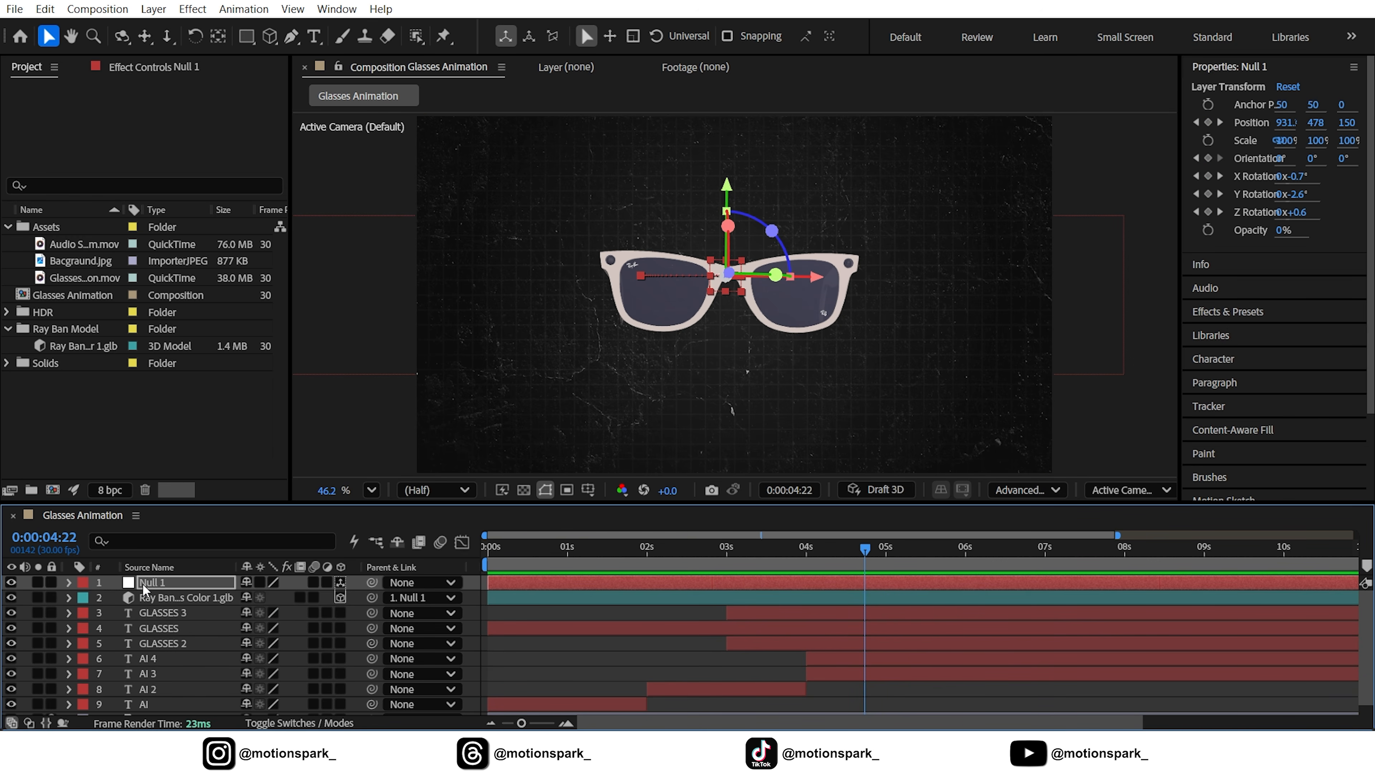
{"action": "left_click_drag", "start_coordinate": [81, 245], "coordinate": [161, 598]}
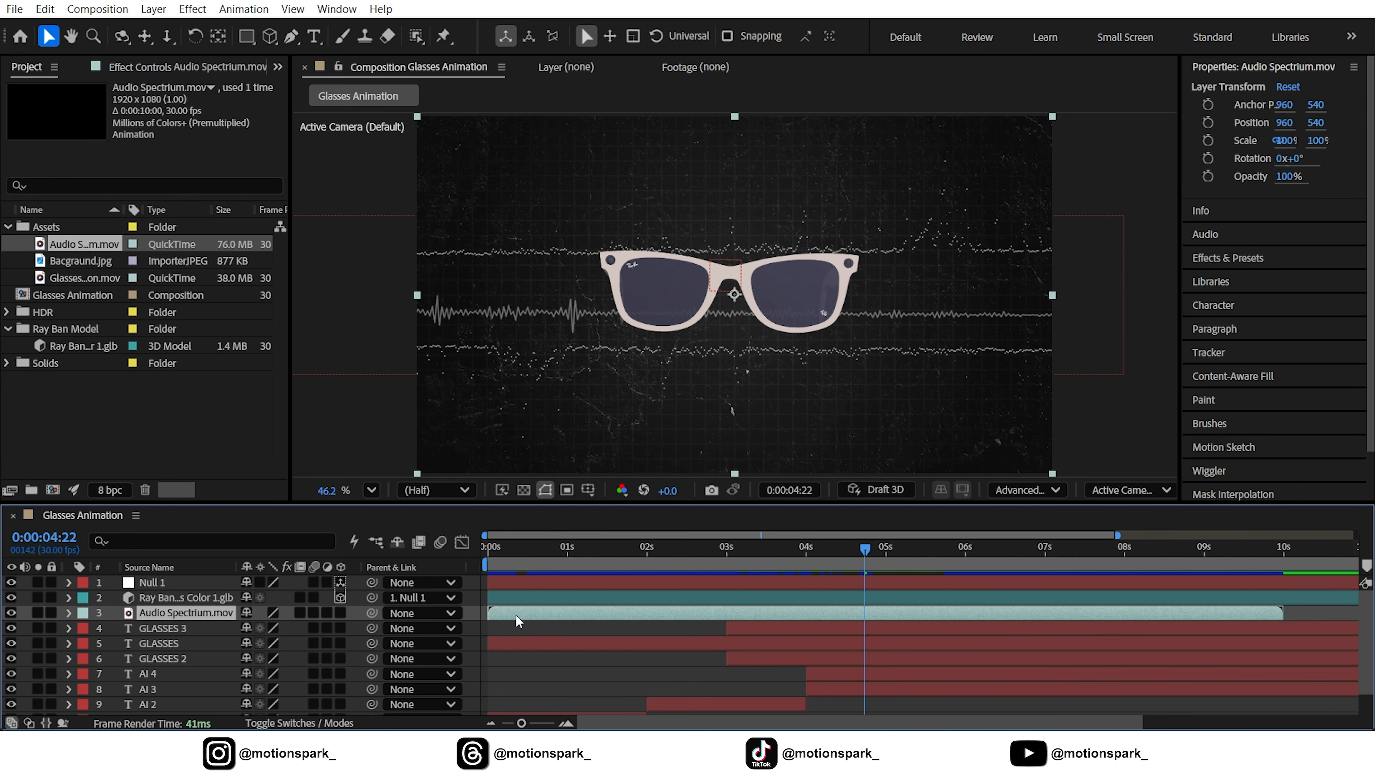
{"action": "left_click_drag", "start_coordinate": [515, 614], "coordinate": [883, 630]}
{"action": "key", "text": "space"}
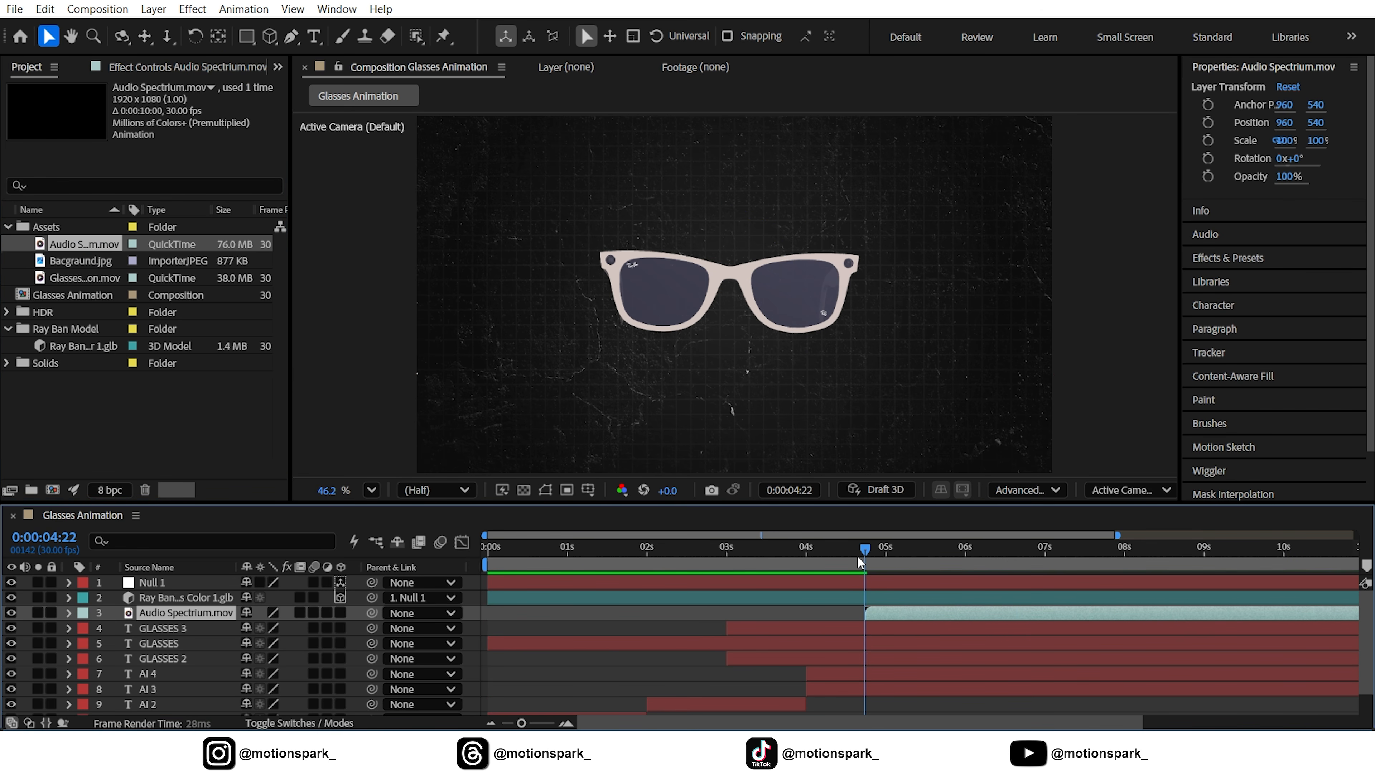
Add Glasses Text Animation.mov as the topmost layer, start it at 0:00:05:27, and preview it.
{"action": "left_click_drag", "start_coordinate": [864, 553], "coordinate": [956, 558]}
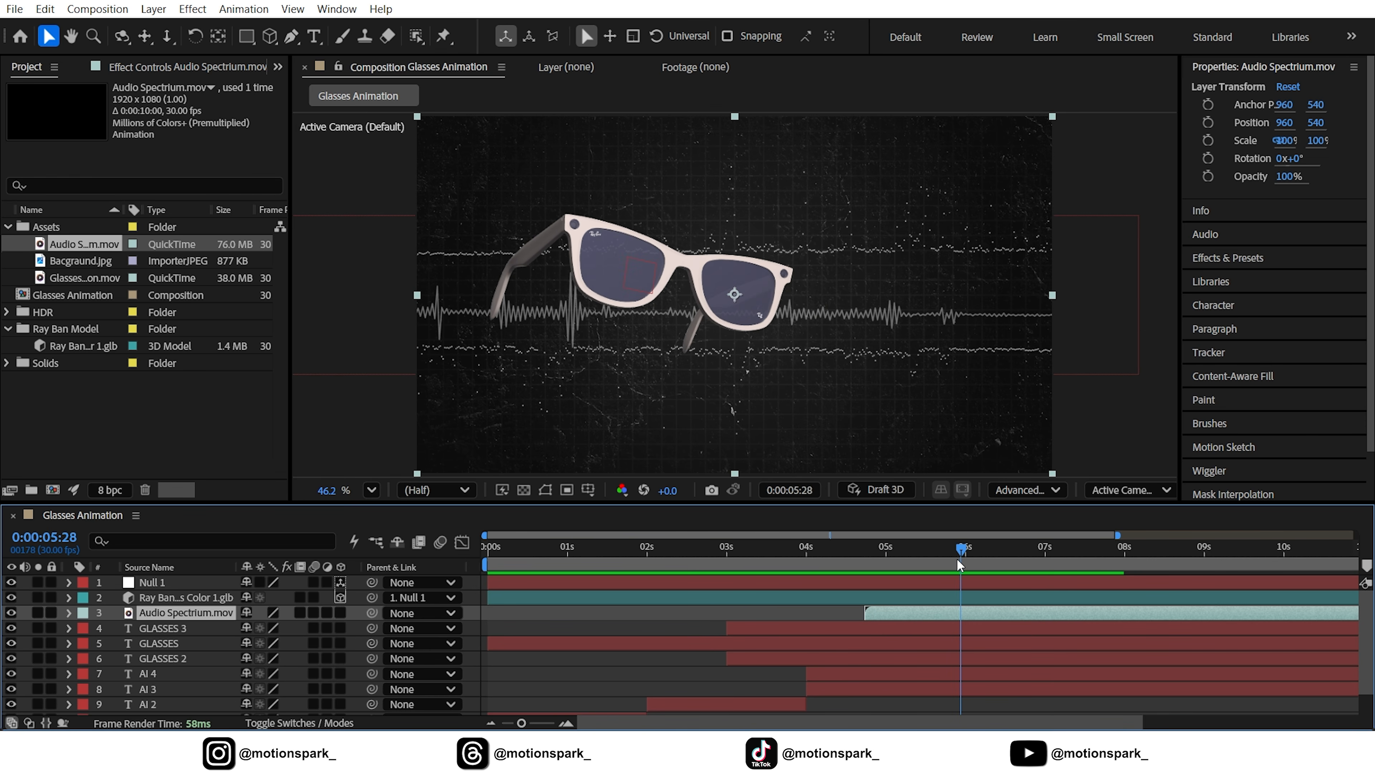
{"action": "left_click_drag", "start_coordinate": [58, 278], "coordinate": [184, 573]}
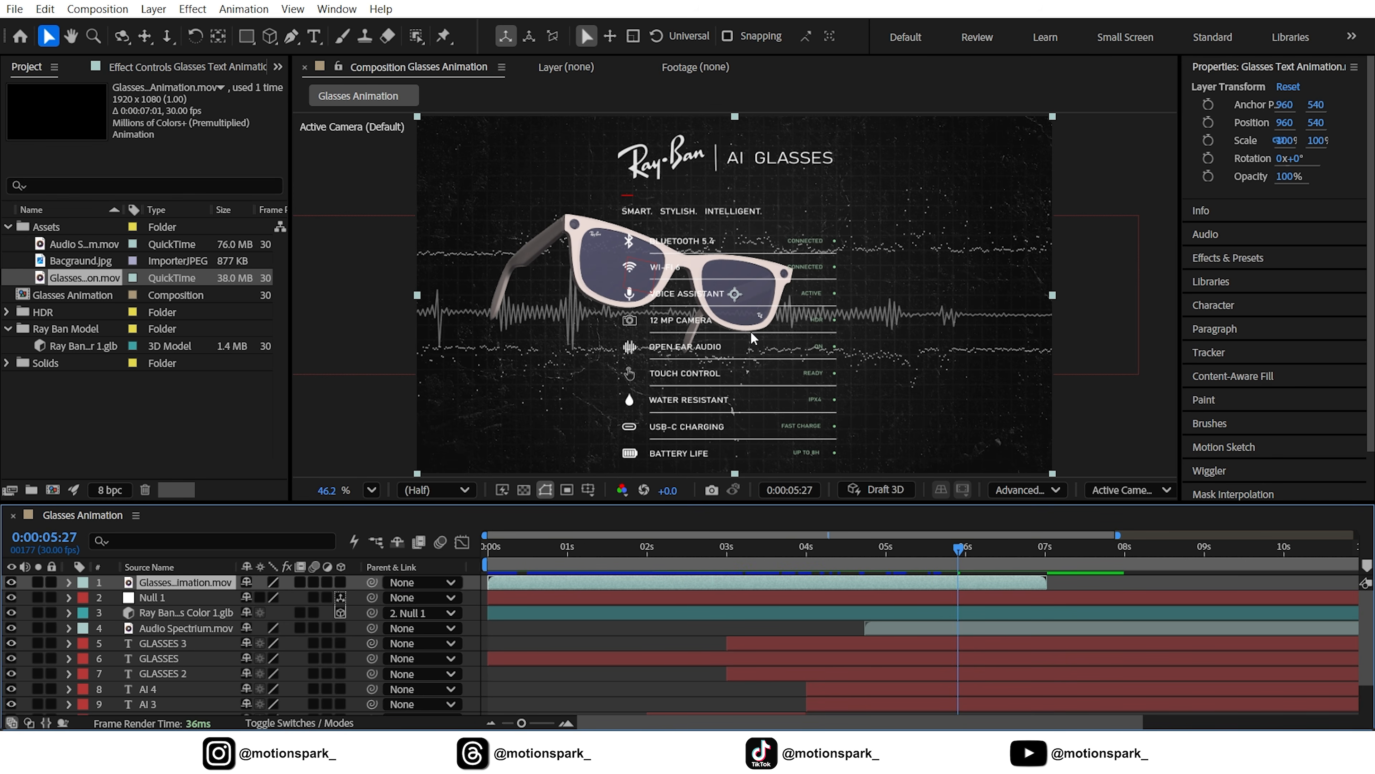
{"action": "left_click_drag", "start_coordinate": [533, 582], "coordinate": [984, 593]}
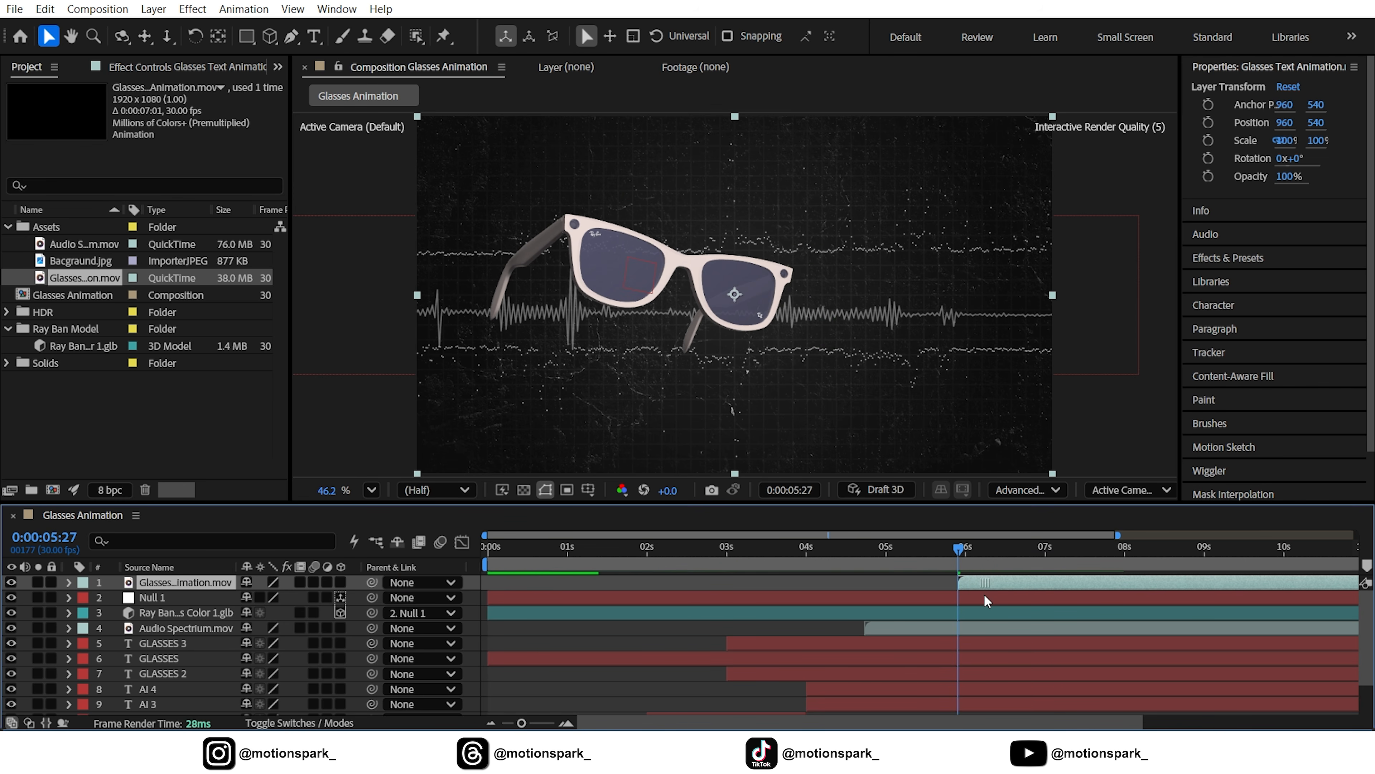
{"action": "key", "text": "space"}
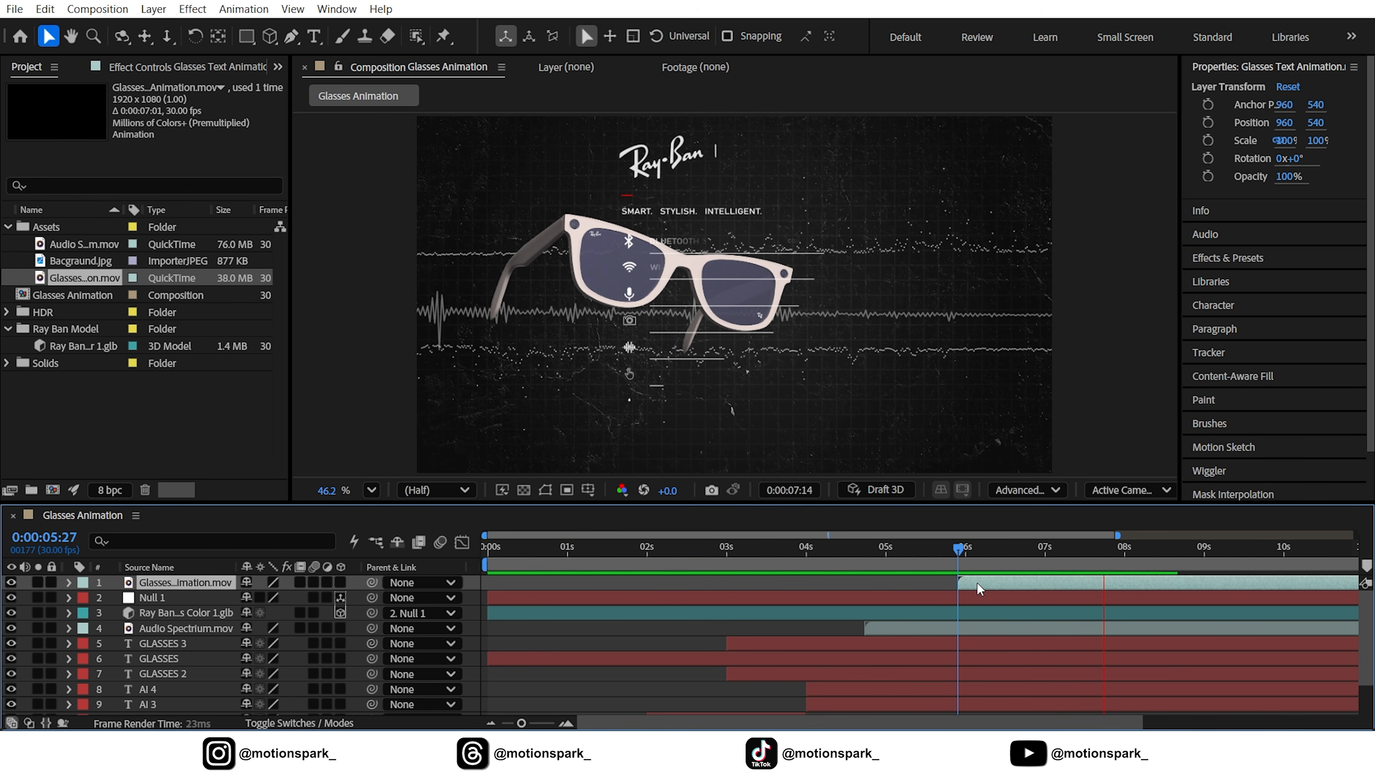
At 0:00:09:24, scale the Glasses Text Animation layer to 86% and move it right of the glasses to about 1518, 540.
{"action": "left_click_drag", "start_coordinate": [970, 547], "coordinate": [1270, 552]}
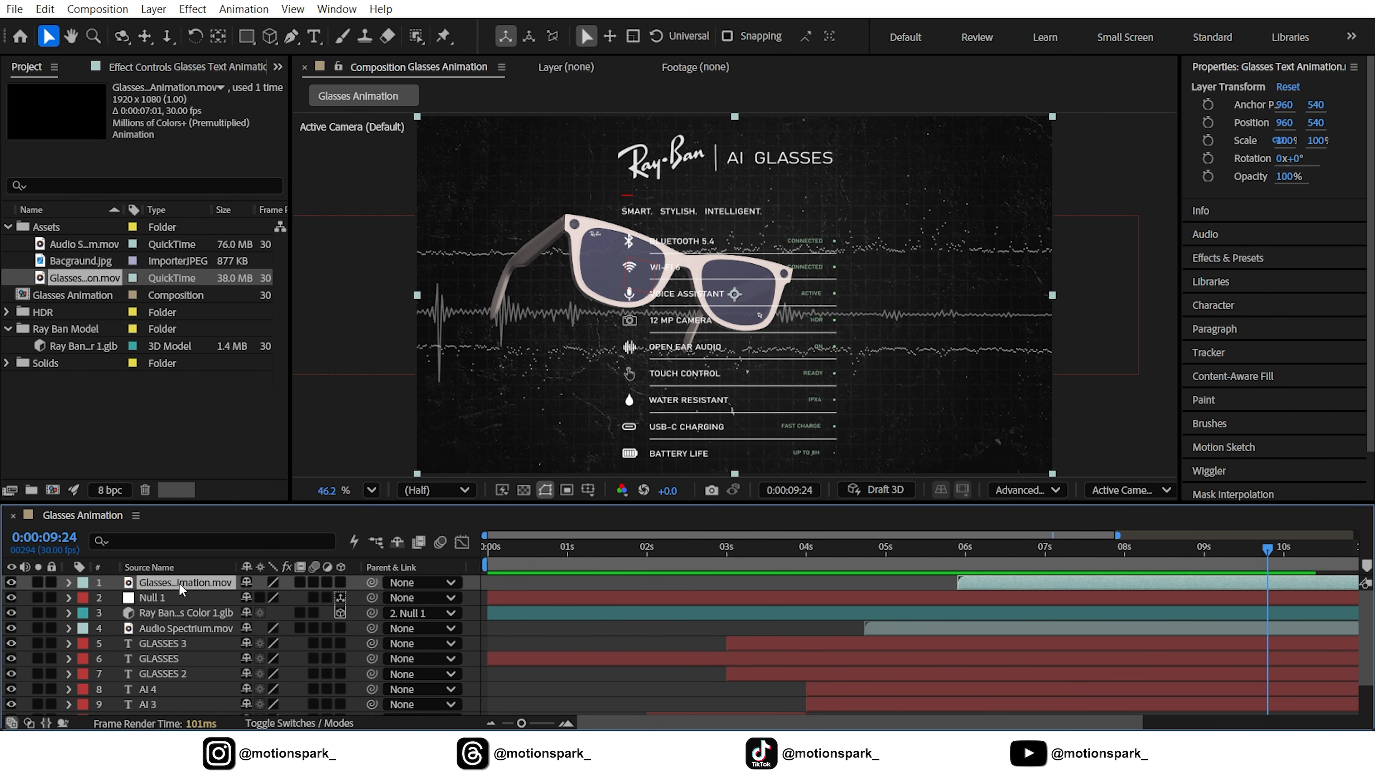
{"action": "key", "text": "s"}
{"action": "left_click_drag", "start_coordinate": [265, 598], "coordinate": [250, 599]}
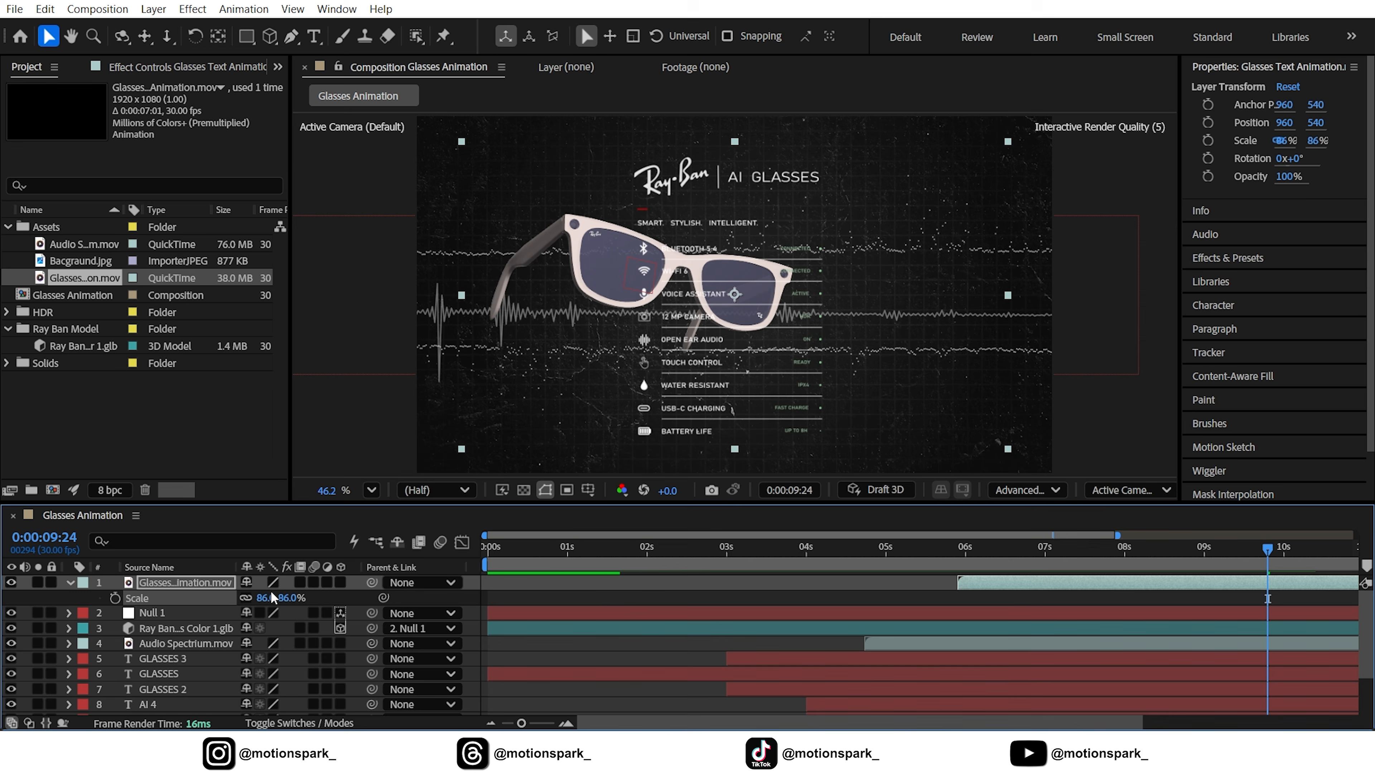
{"action": "left_click_drag", "start_coordinate": [731, 394], "coordinate": [899, 403]}
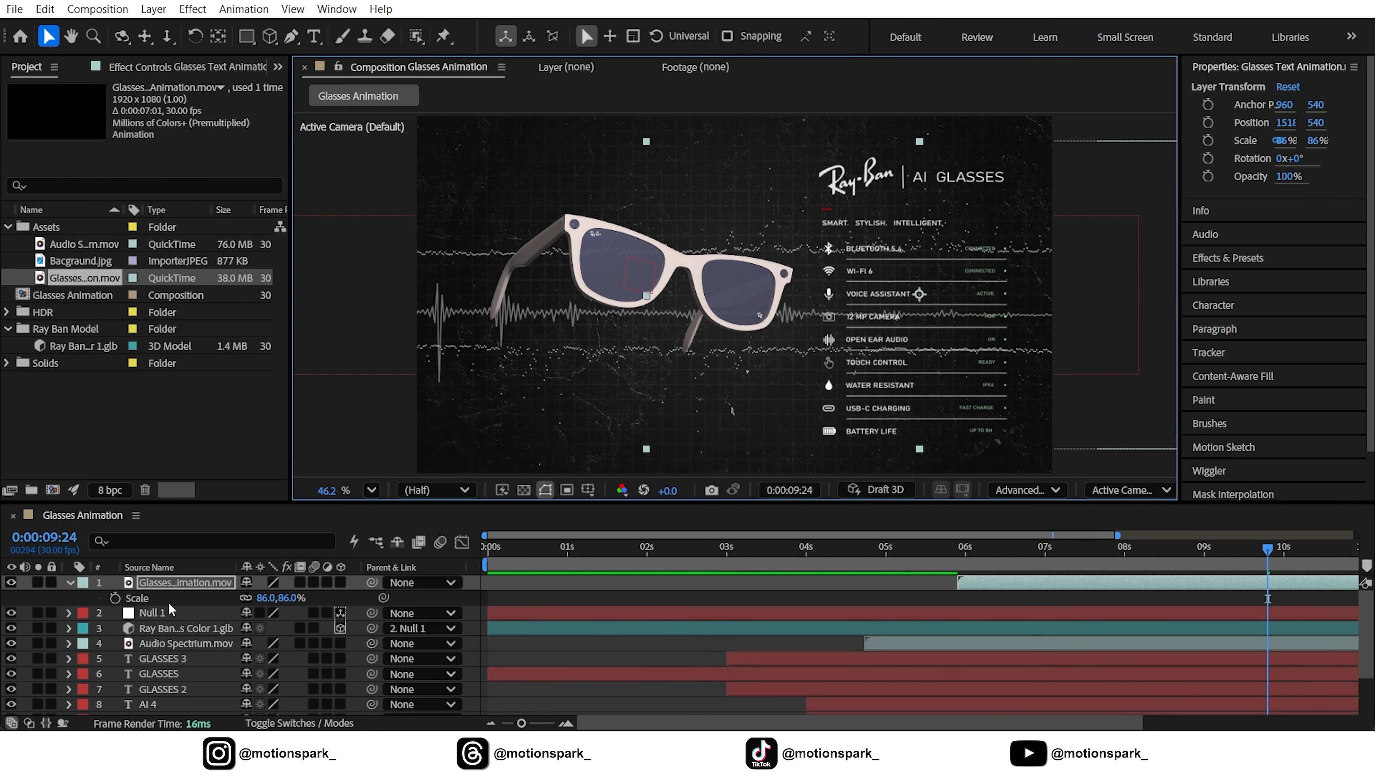
{"action": "left_click", "coordinate": [70, 582]}
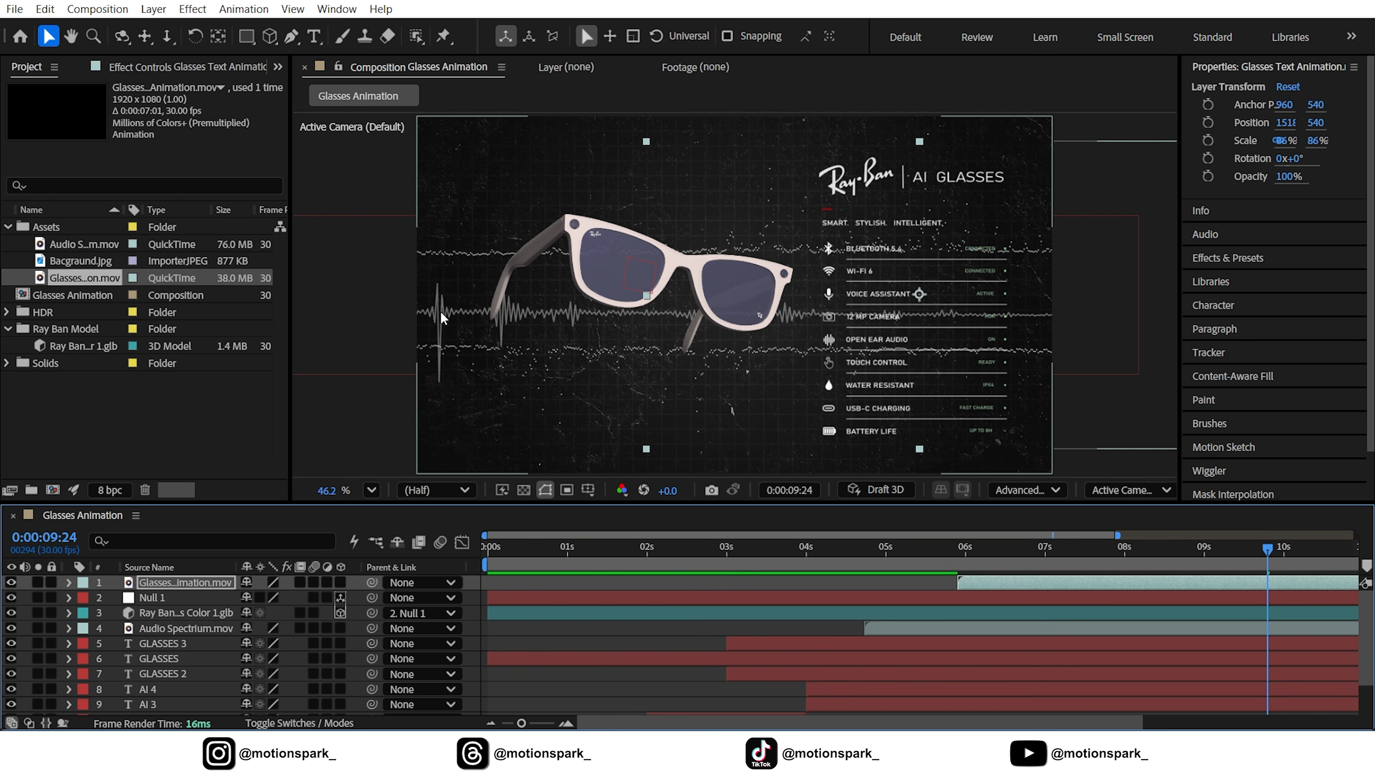
Apply a Fast Box Blur to the Audio Spectrum.mov layer and set its Blur Radius to 1.
{"action": "left_click", "coordinate": [893, 629]}
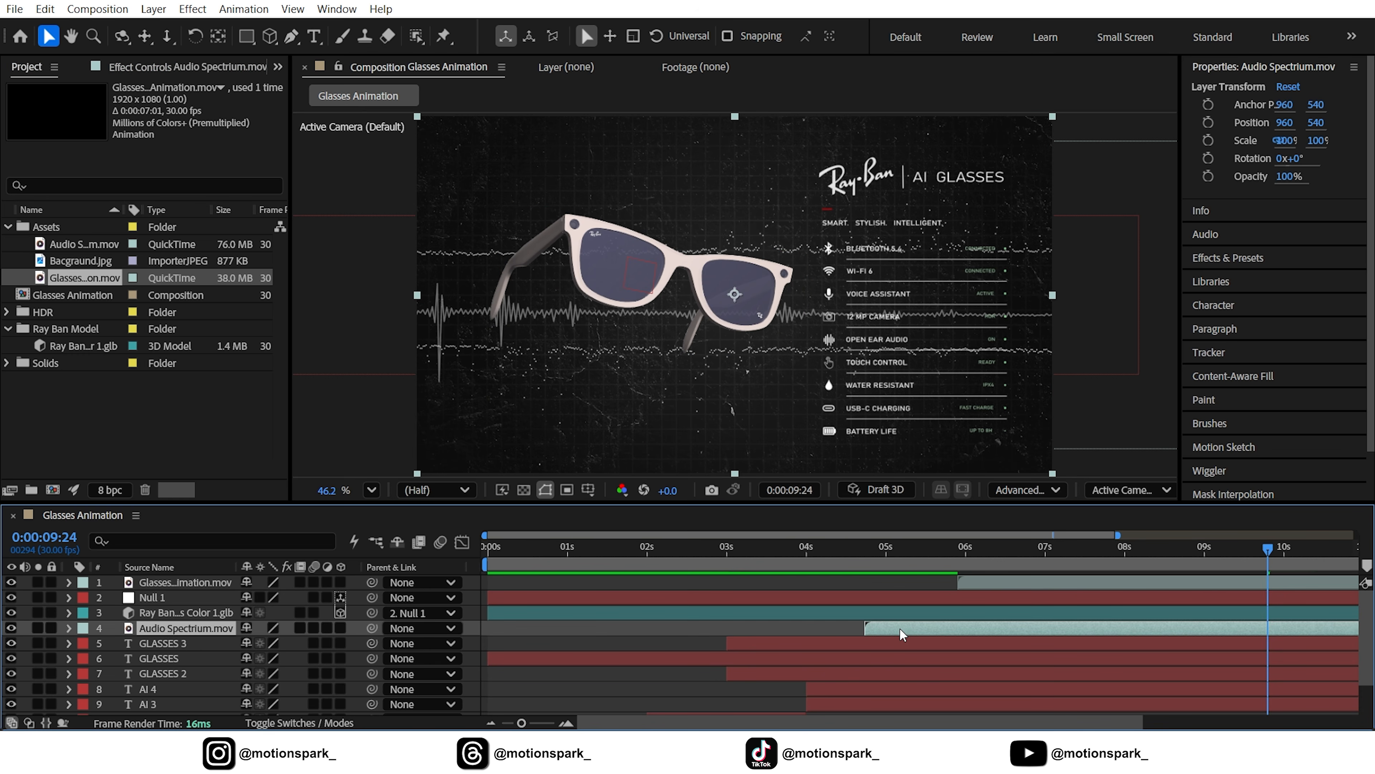
{"action": "left_click", "coordinate": [1245, 254]}
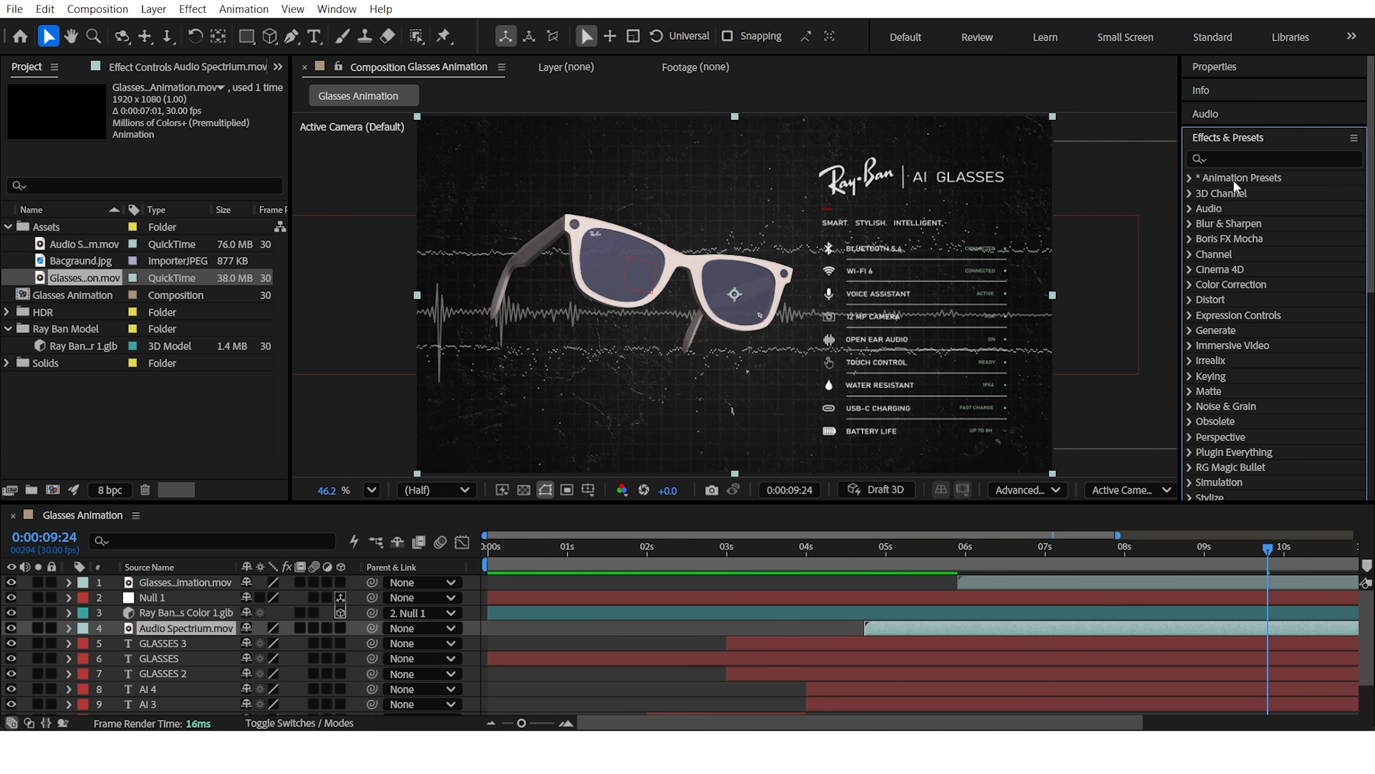
{"action": "type", "text": "st"}
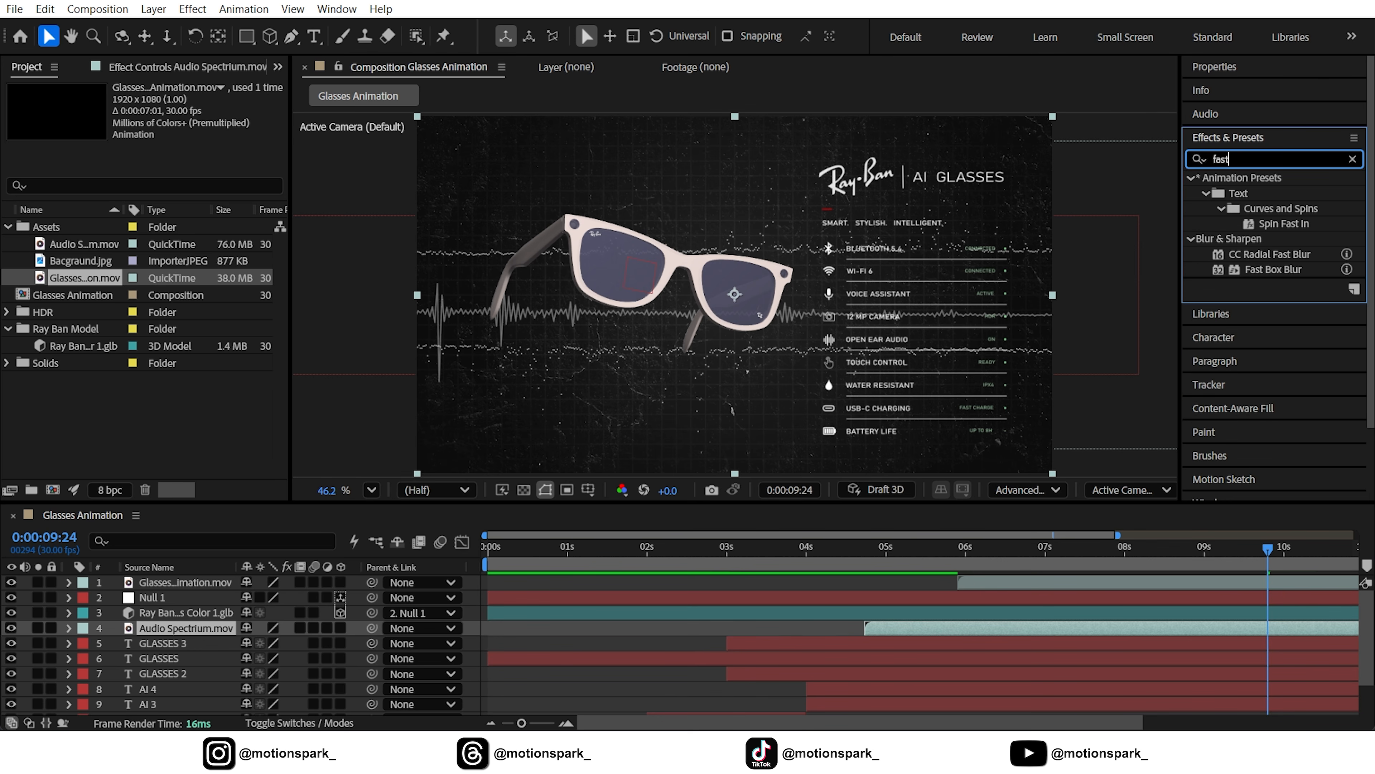
{"action": "left_click_drag", "start_coordinate": [1271, 273], "coordinate": [179, 628]}
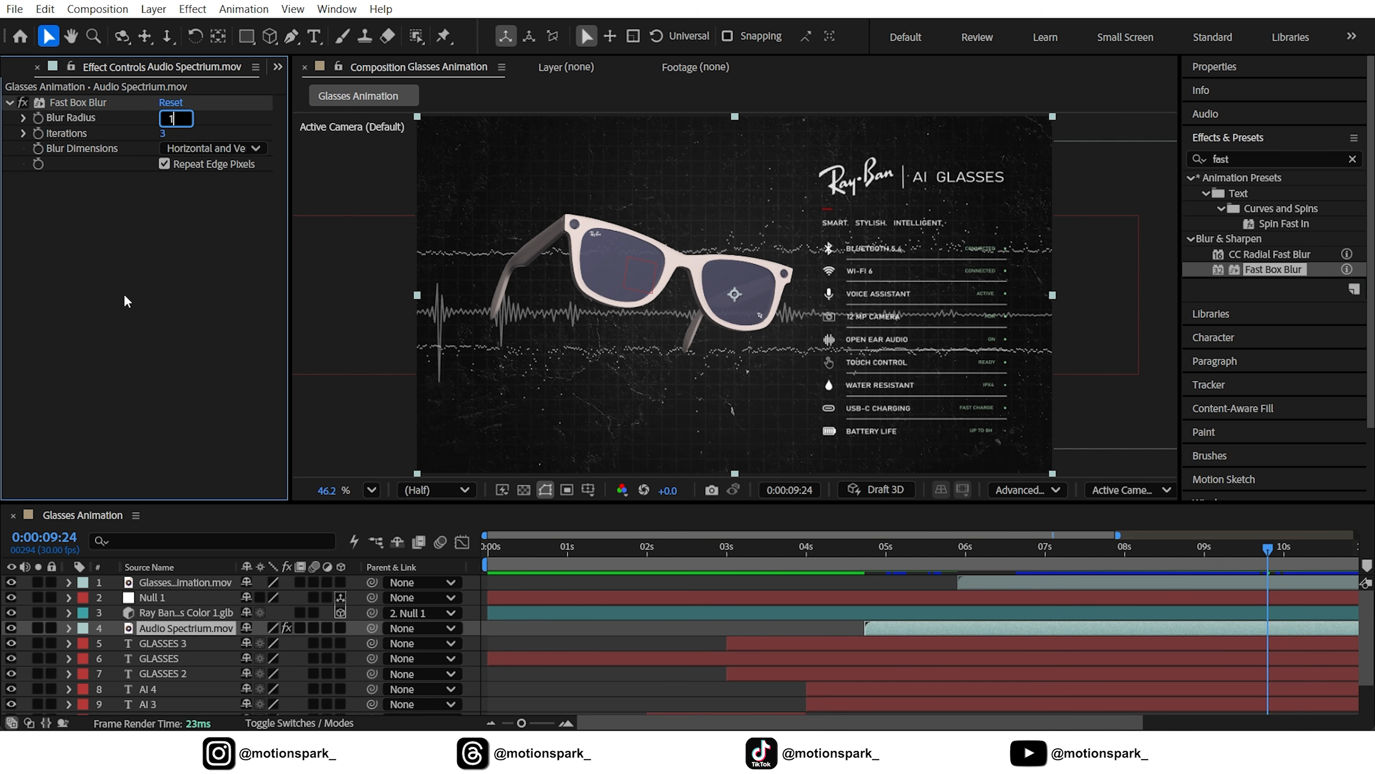
{"action": "key", "text": "Return"}
Create an Environment light with 100% intensity and cast shadows enabled, and place it at the top of the layer stack.
{"action": "left_click_drag", "start_coordinate": [1171, 542], "coordinate": [547, 591]}
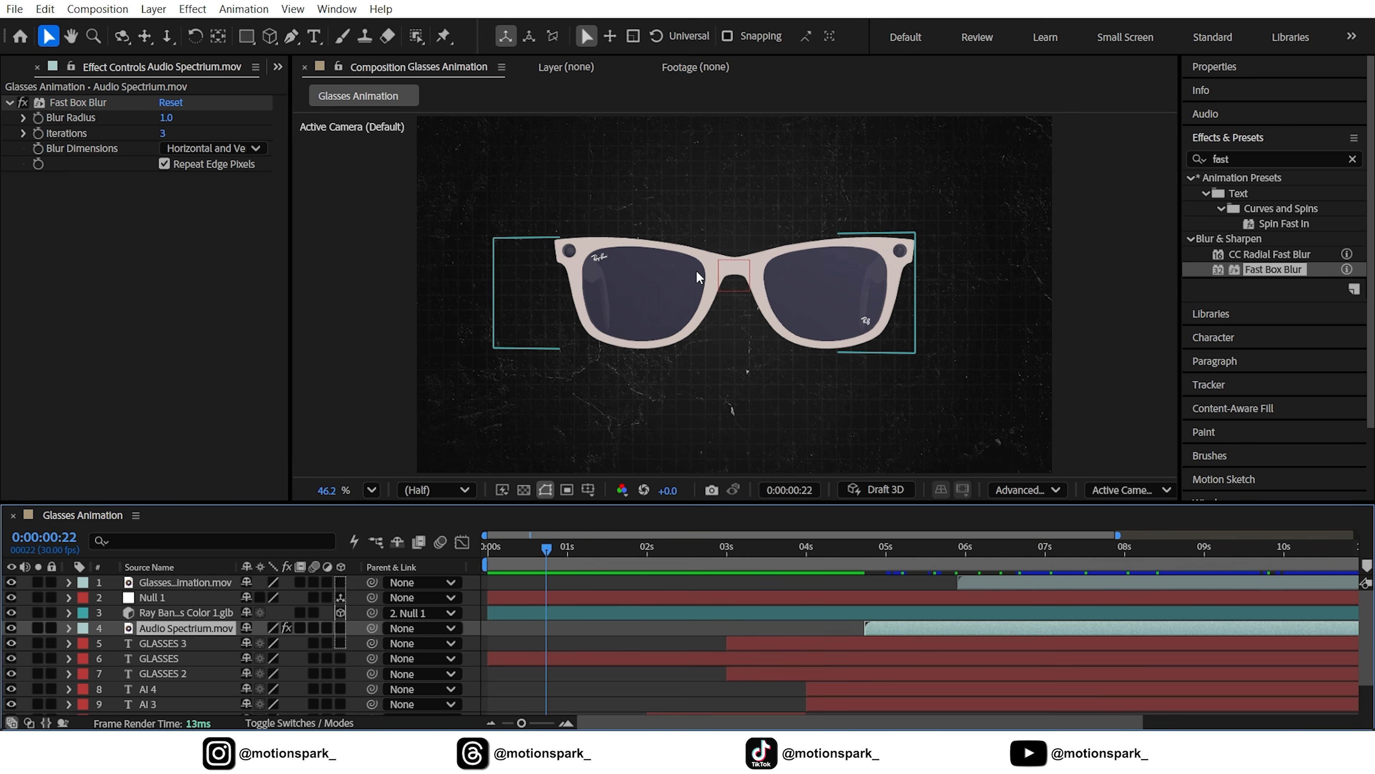
{"action": "left_click", "coordinate": [153, 9]}
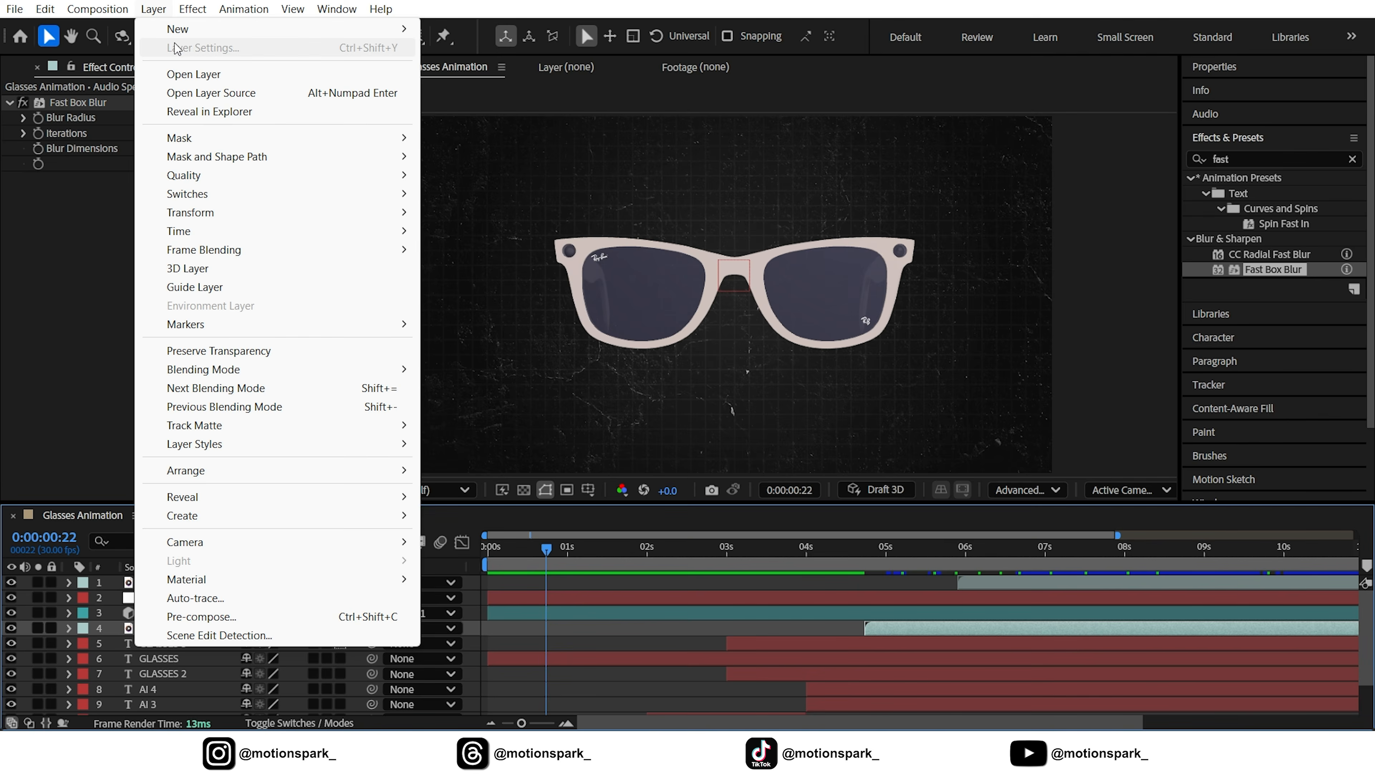
{"action": "mouse_move", "coordinate": [179, 29]}
{"action": "left_click", "coordinate": [460, 66]}
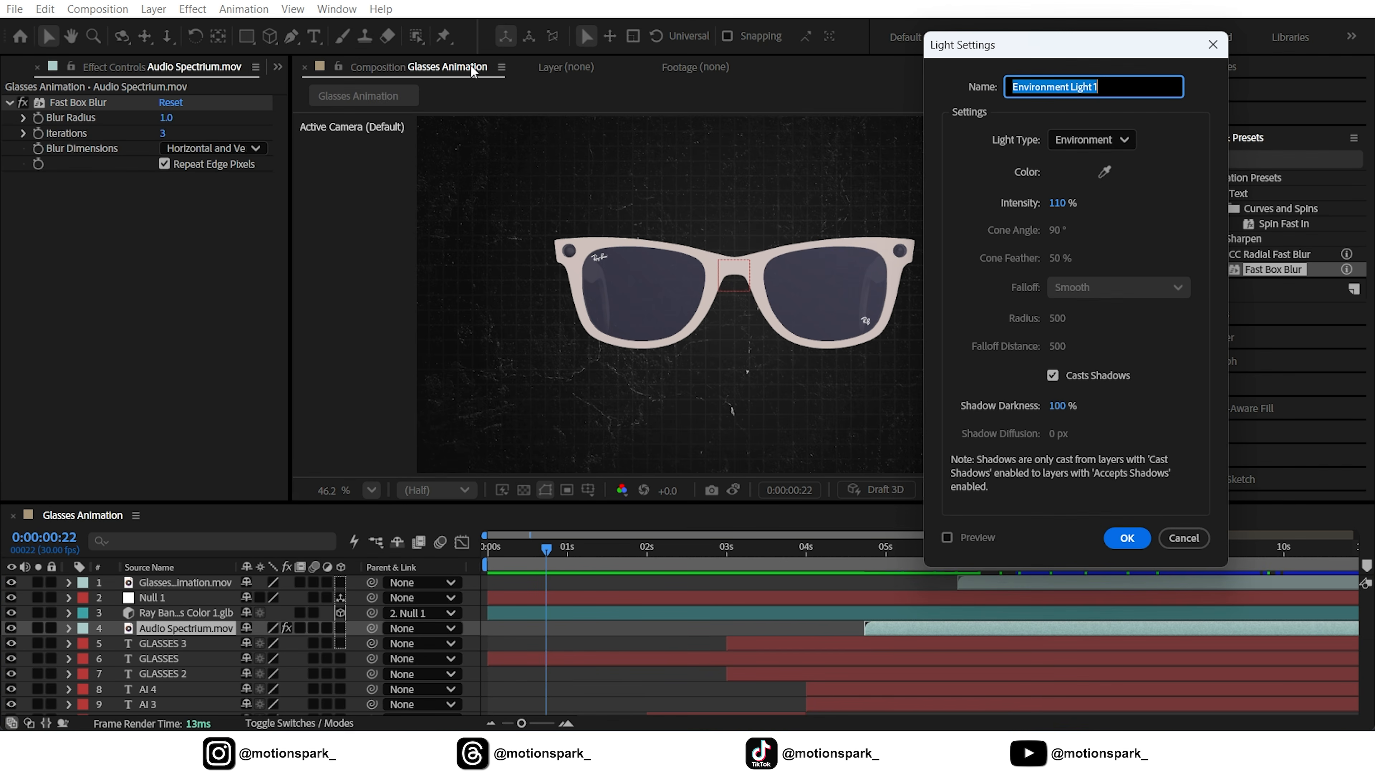
{"action": "left_click", "coordinate": [1058, 203]}
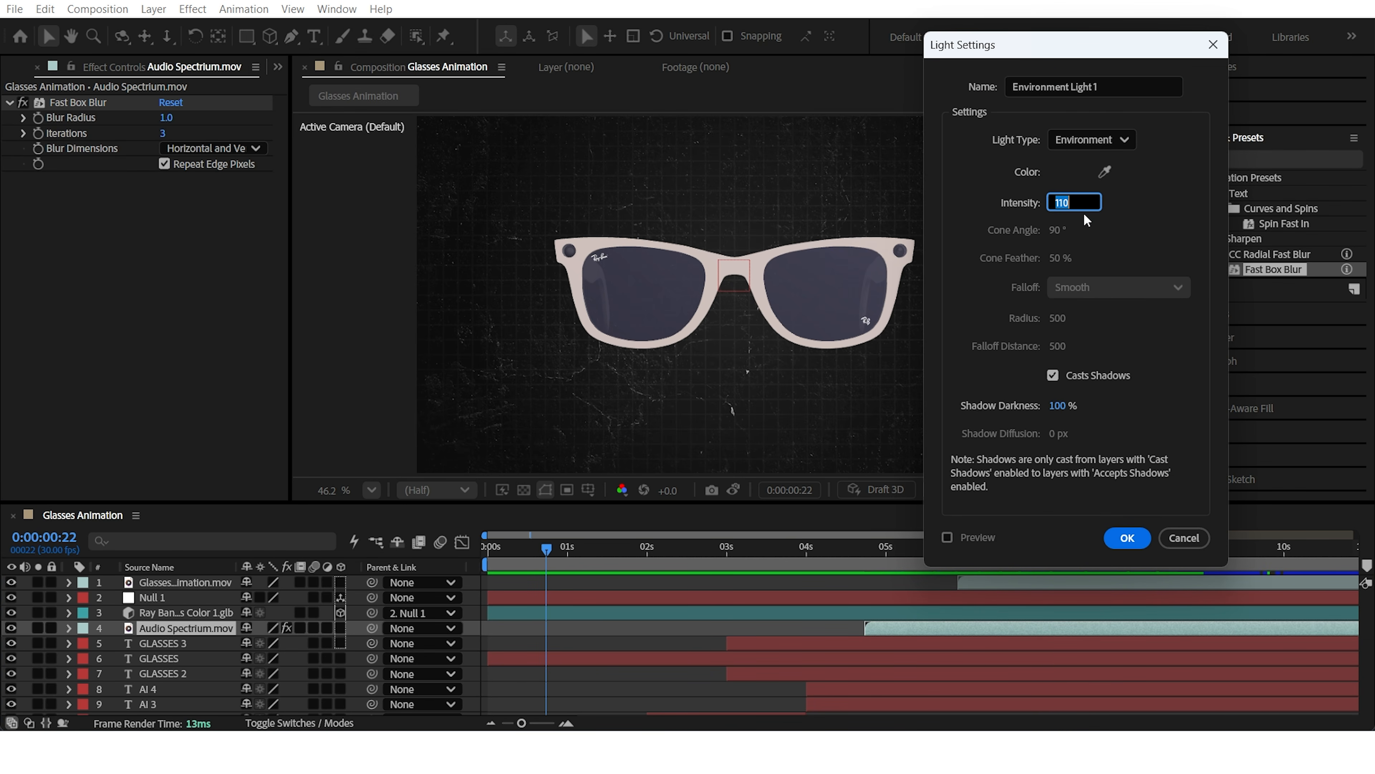
{"action": "type", "text": "100"}
{"action": "left_click", "coordinate": [1181, 270]}
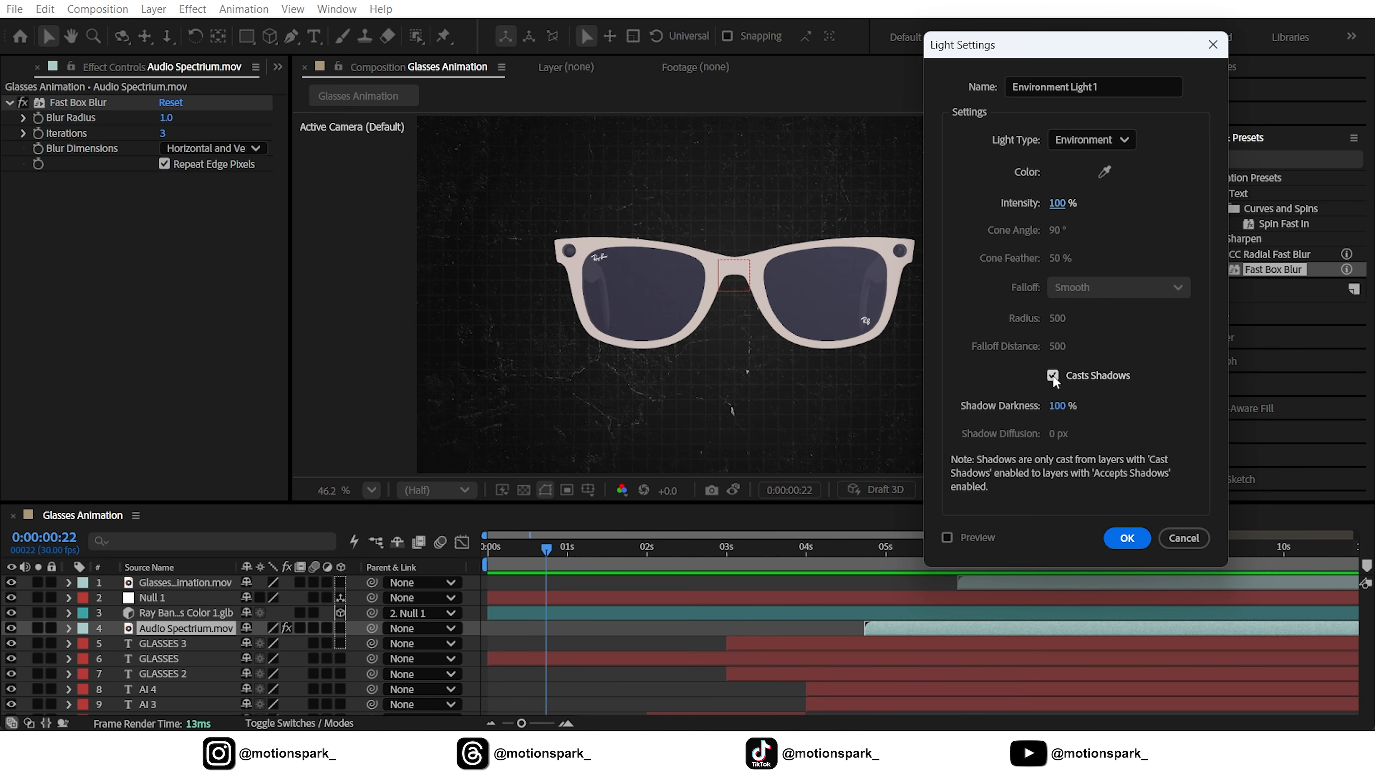
{"action": "left_click", "coordinate": [1125, 538]}
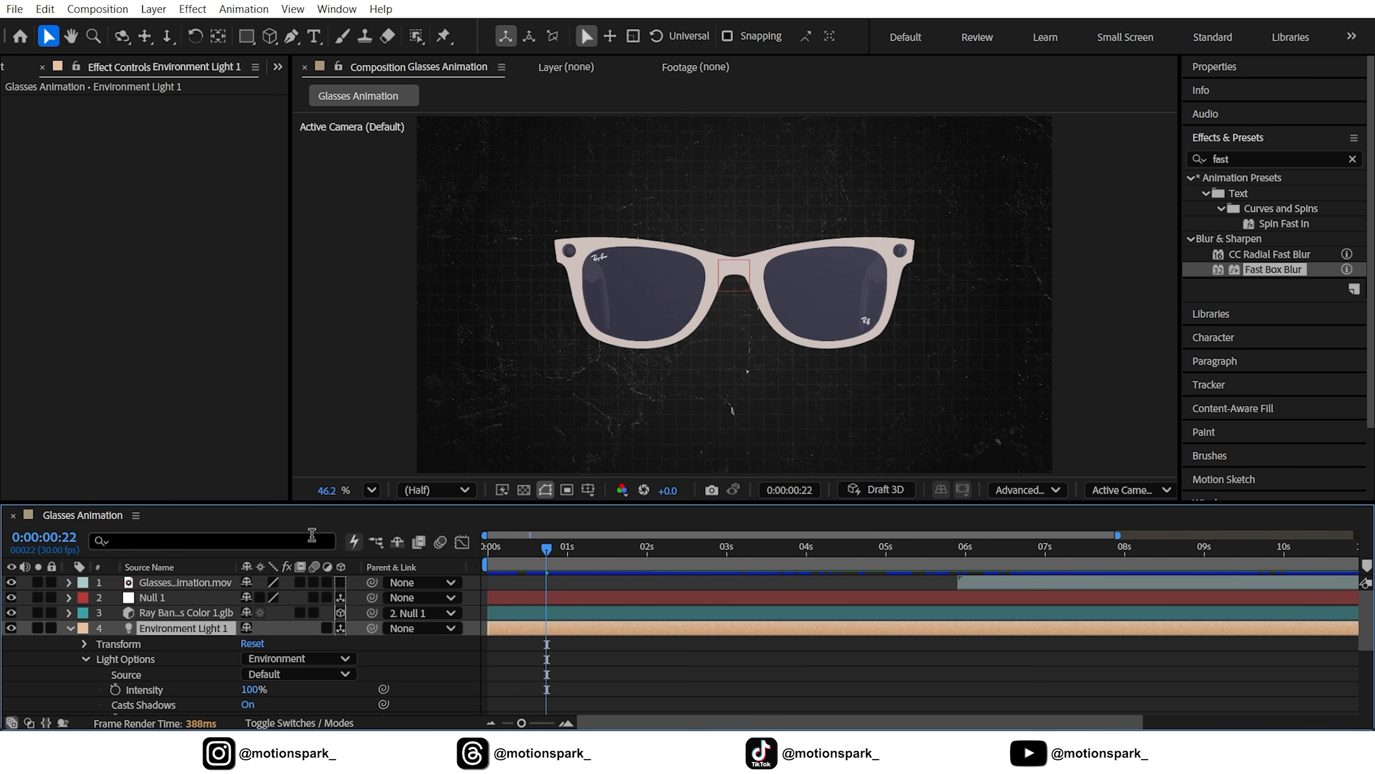
{"action": "left_click_drag", "start_coordinate": [153, 619], "coordinate": [158, 583]}
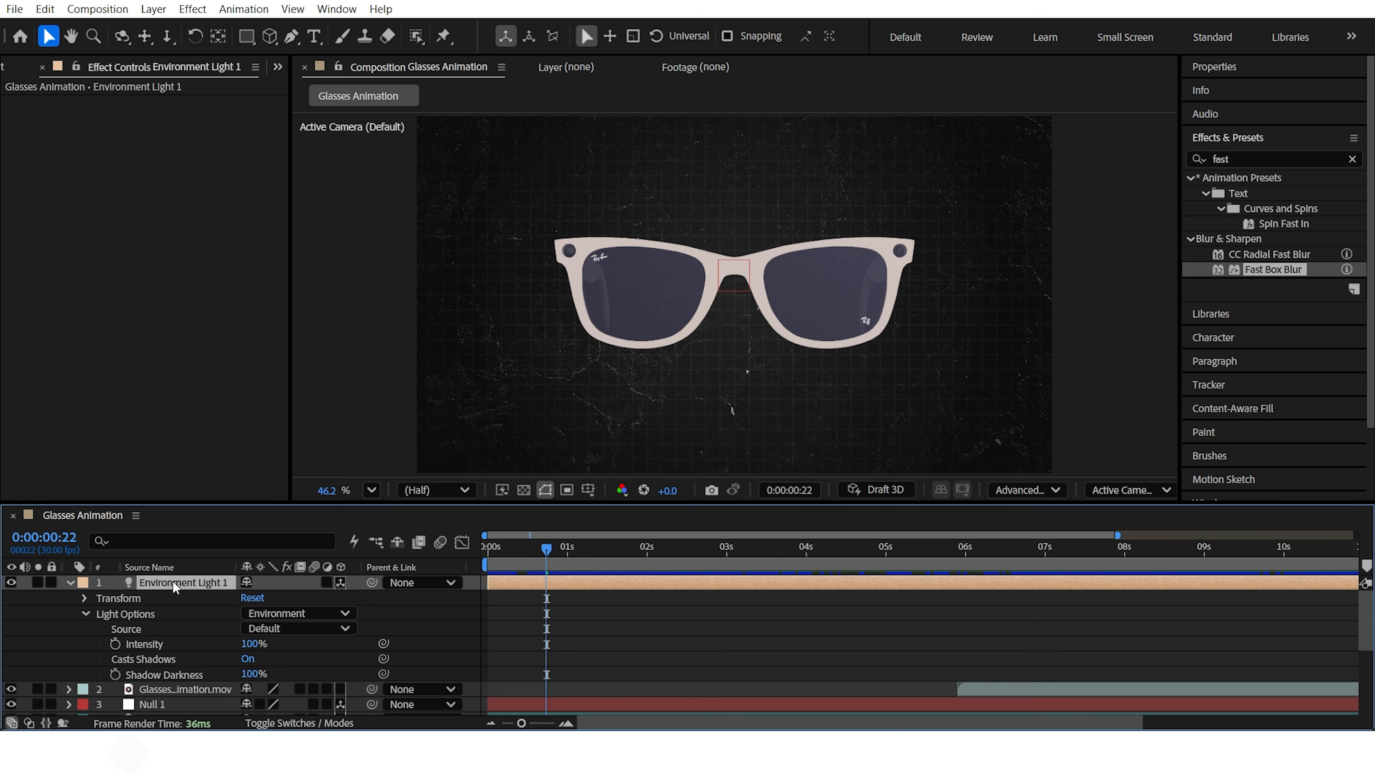
Add cobblestone_parish_road_4k.hdr to the composition as the topmost layer and set it as the environment light's source.
{"action": "left_click", "coordinate": [11, 70]}
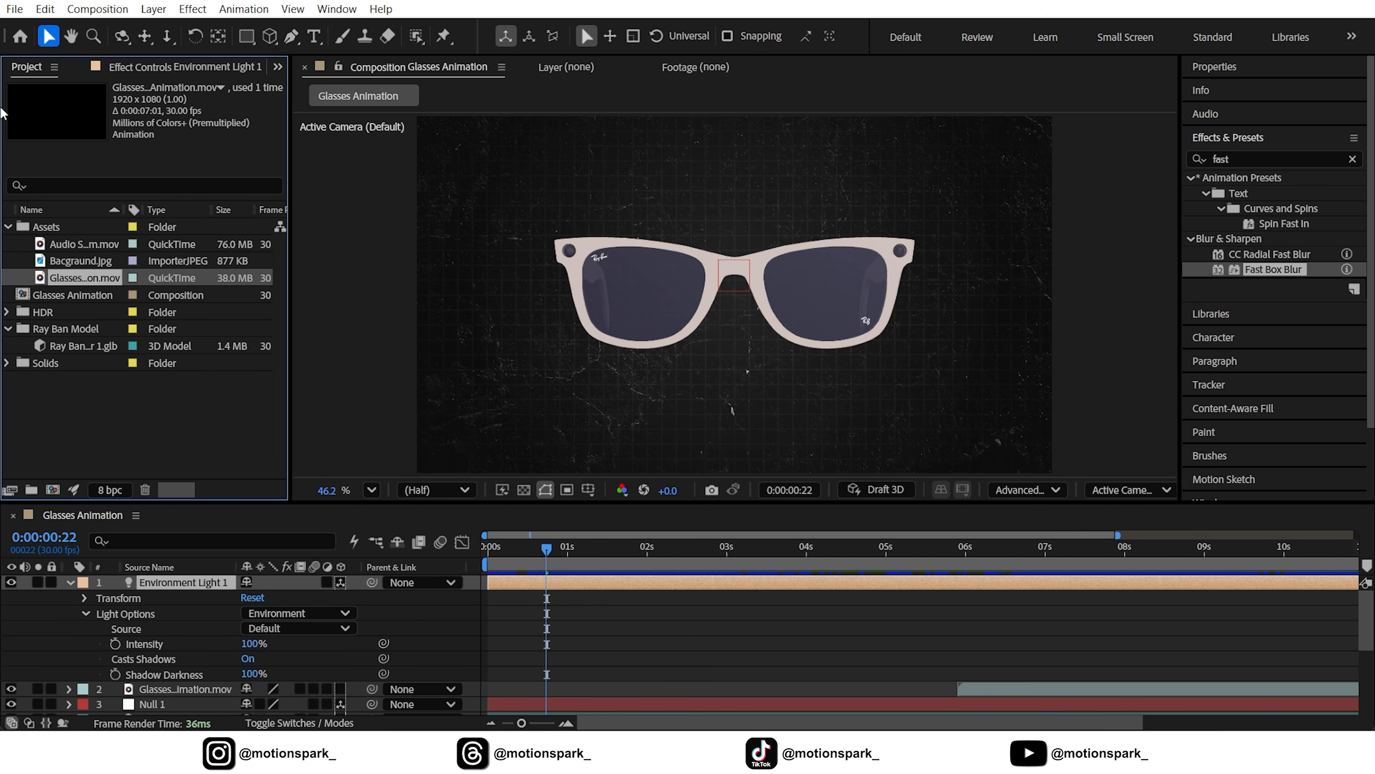
{"action": "left_click", "coordinate": [8, 313]}
{"action": "left_click_drag", "start_coordinate": [81, 329], "coordinate": [169, 559]}
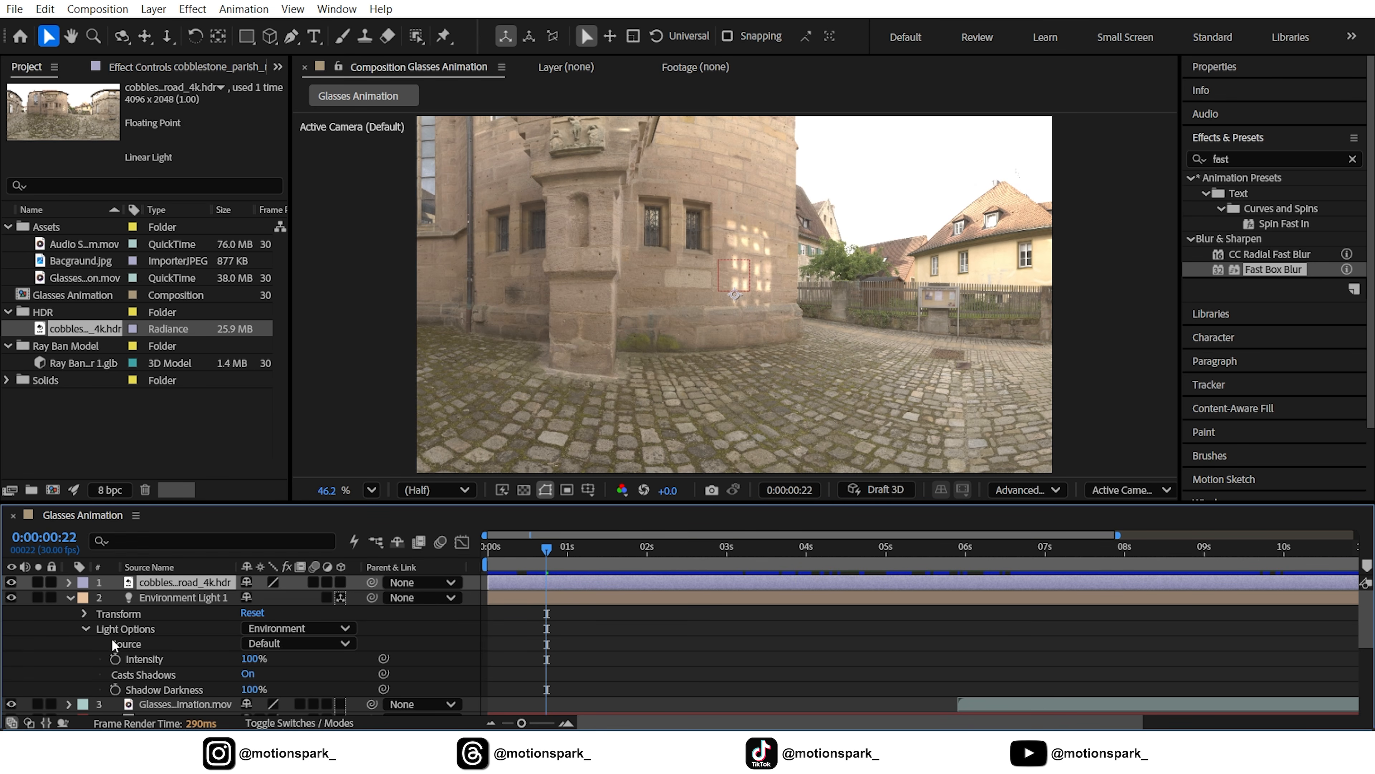
{"action": "left_click", "coordinate": [142, 645]}
{"action": "left_click", "coordinate": [275, 645]}
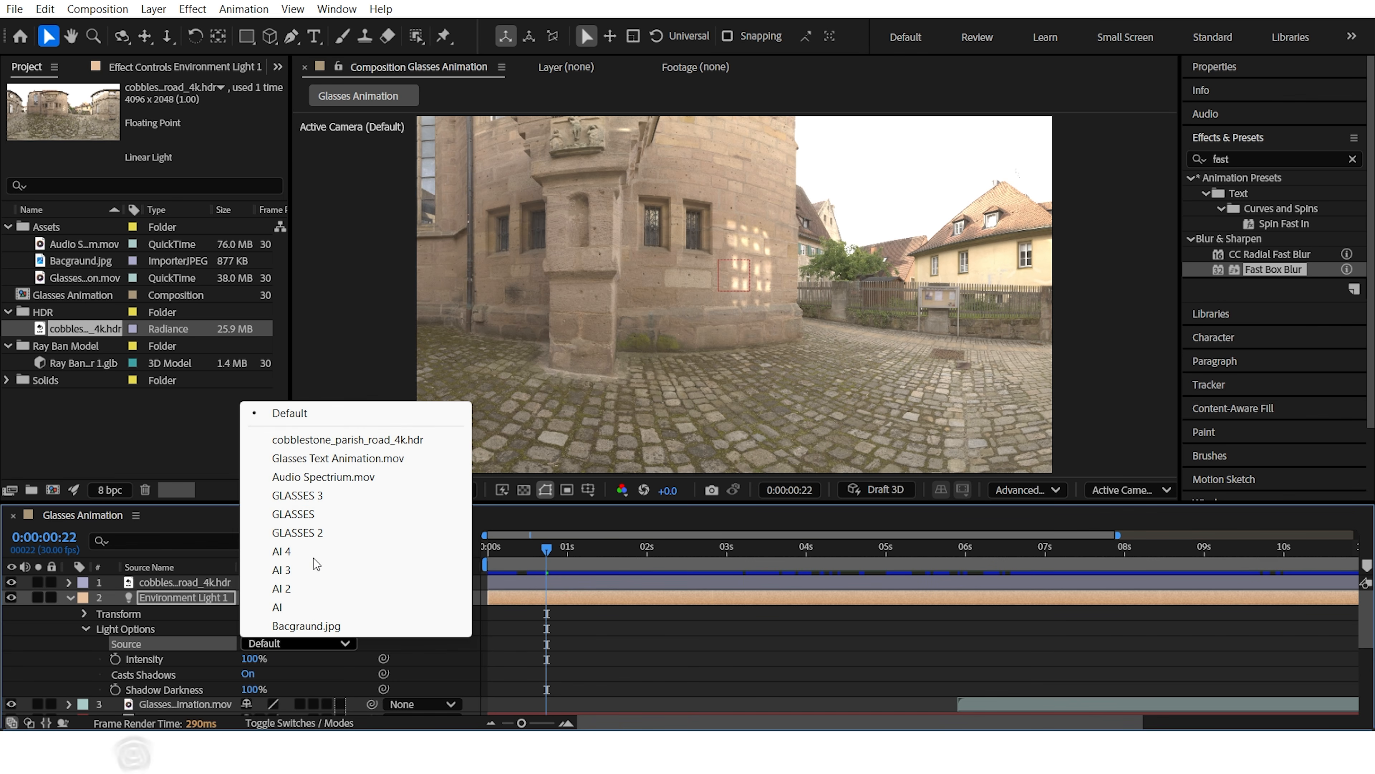
{"action": "left_click", "coordinate": [310, 438]}
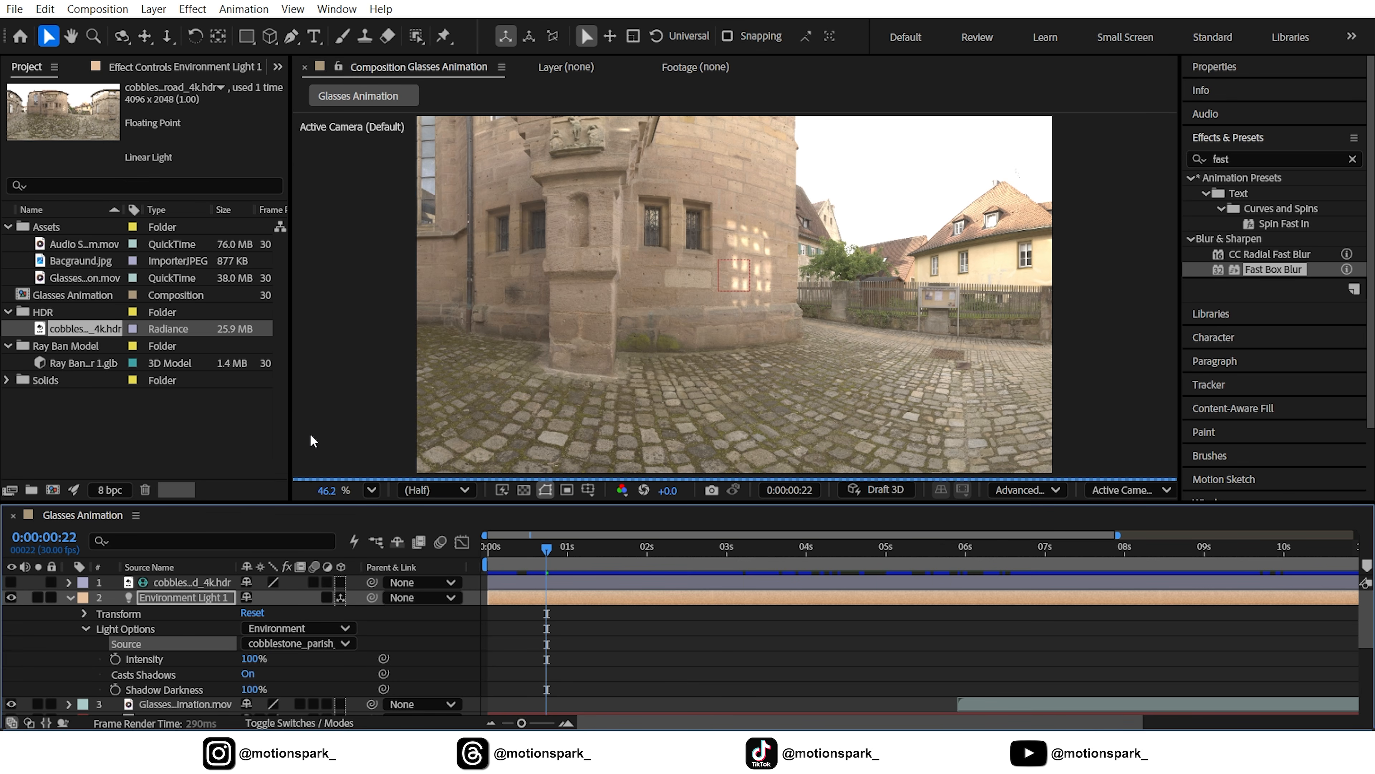
Rotate the environment light to 63° on X and 99° on Y.
{"action": "left_click", "coordinate": [128, 615]}
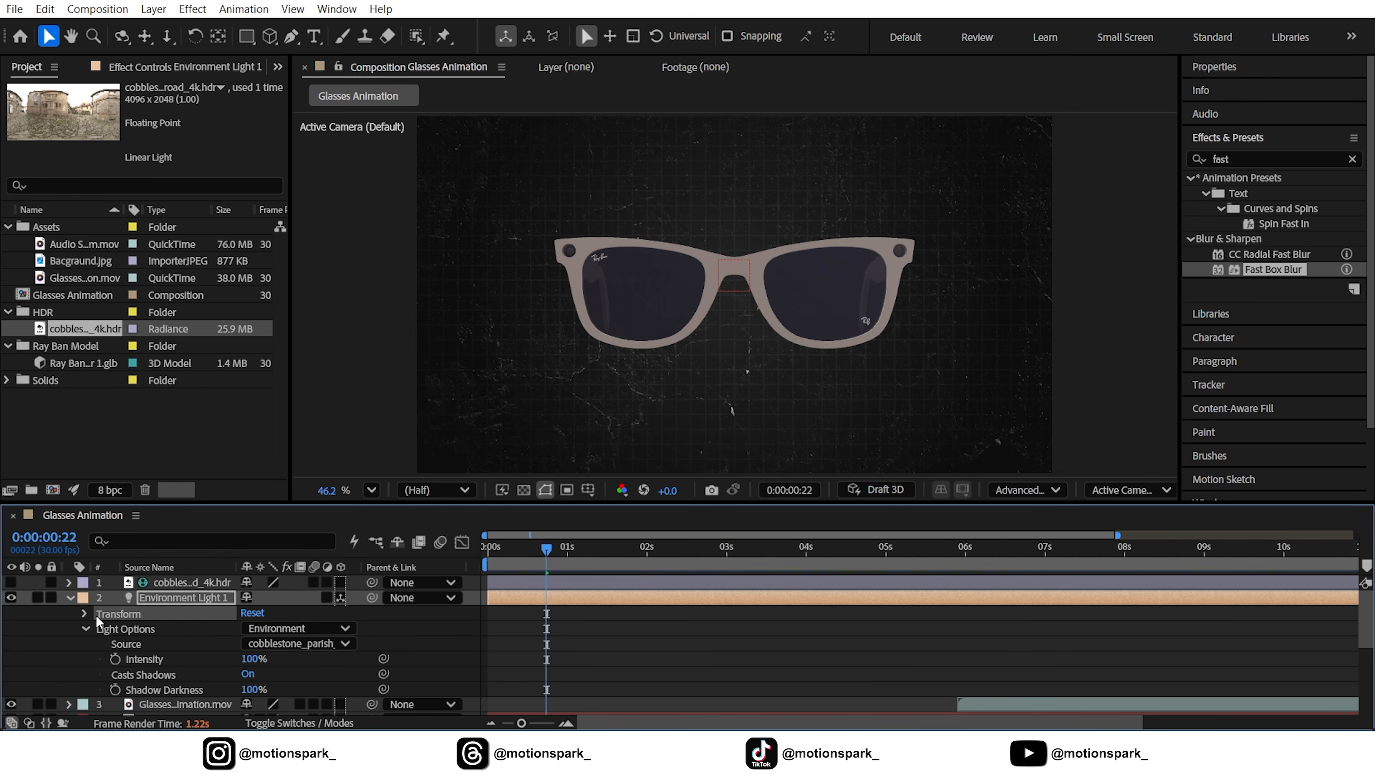
{"action": "left_click", "coordinate": [84, 614]}
{"action": "left_click_drag", "start_coordinate": [266, 629], "coordinate": [284, 629]}
{"action": "mouse_move", "coordinate": [266, 644]}
{"action": "left_mouse_down"}
{"action": "mouse_move", "coordinate": [289, 644]}
{"action": "mouse_move", "coordinate": [292, 631]}
{"action": "mouse_move", "coordinate": [295, 645]}
{"action": "mouse_move", "coordinate": [272, 630]}
{"action": "left_mouse_up"}
{"action": "left_click_drag", "start_coordinate": [270, 645], "coordinate": [278, 646]}
Compare the glasses with the environment light hidden and shown, and collapse the light layer.
{"action": "left_click", "coordinate": [11, 597]}
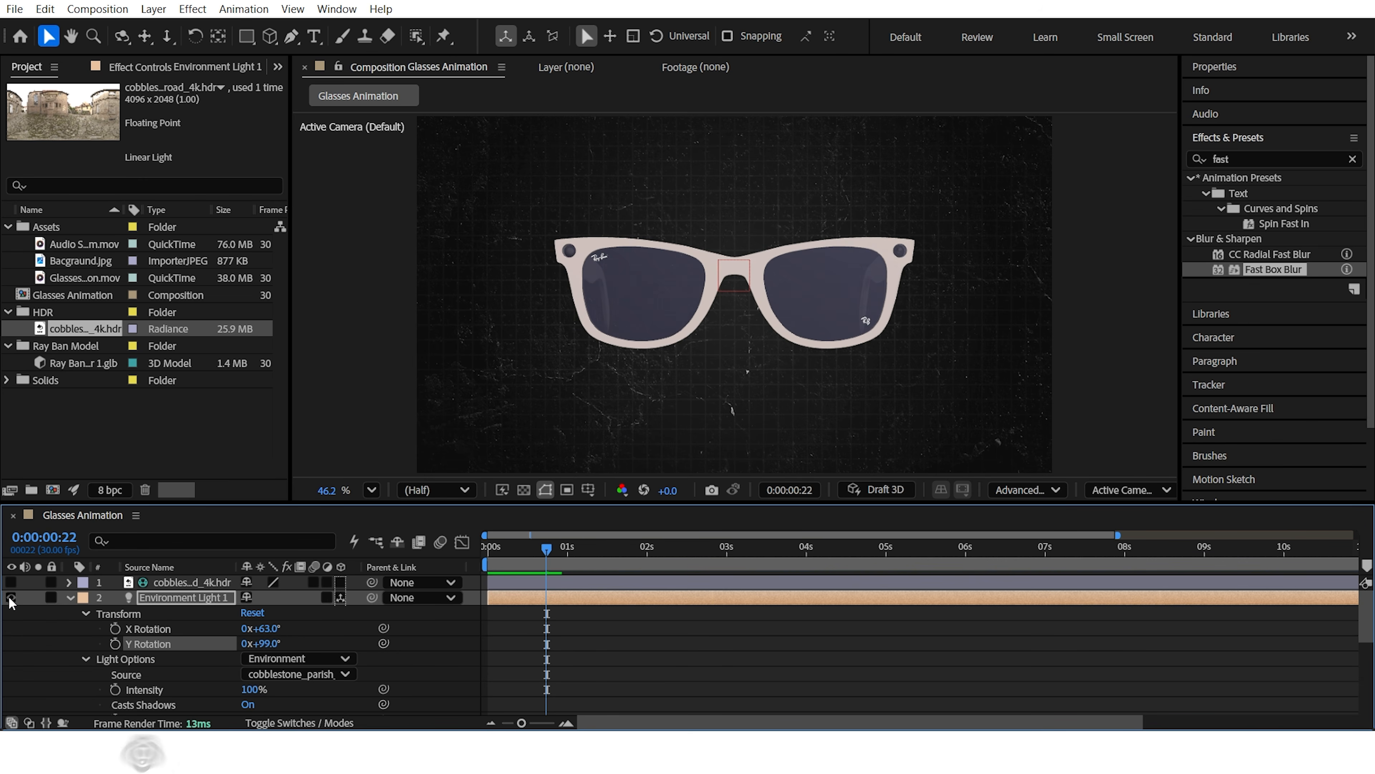
{"action": "left_click", "coordinate": [10, 598]}
{"action": "left_click", "coordinate": [11, 597]}
{"action": "left_click", "coordinate": [11, 597]}
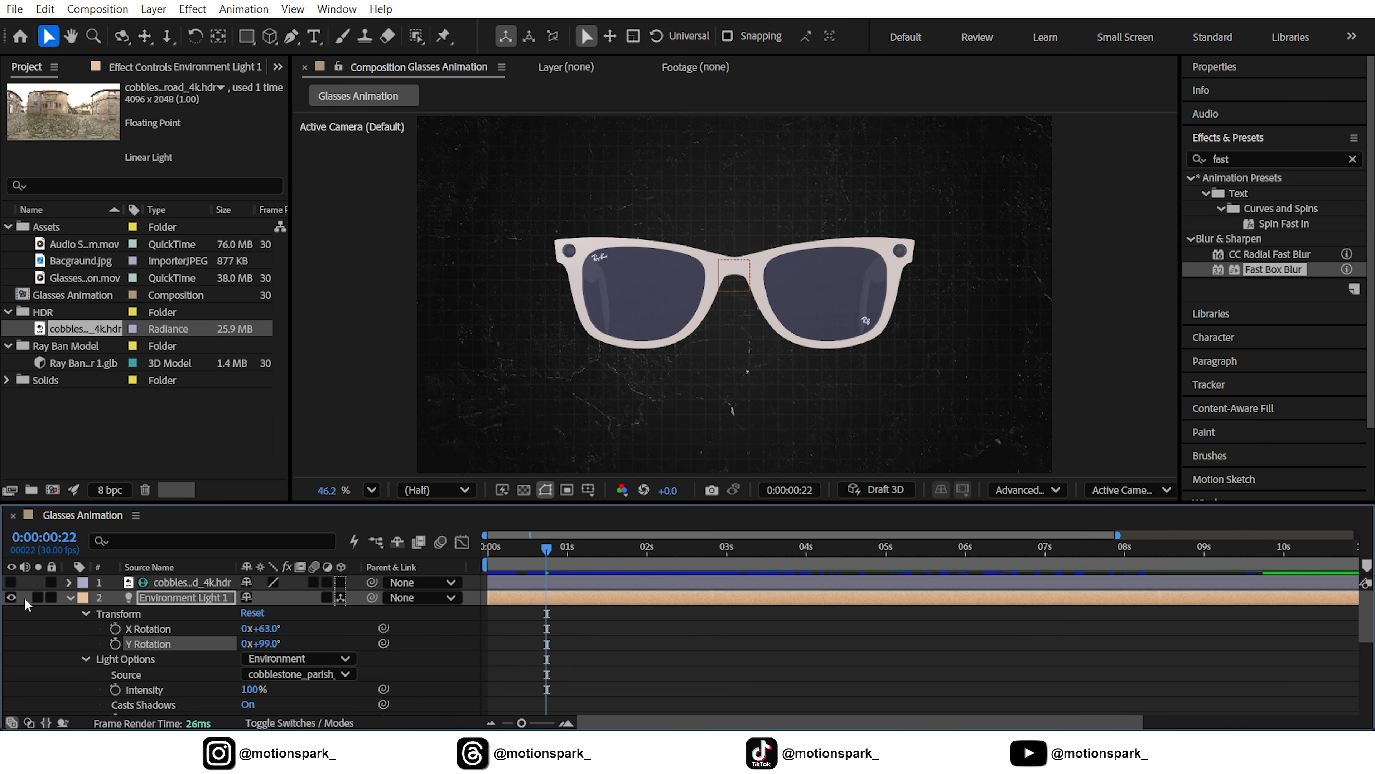
{"action": "left_click", "coordinate": [71, 598]}
{"action": "left_click", "coordinate": [366, 494]}
{"action": "left_click", "coordinate": [399, 138]}
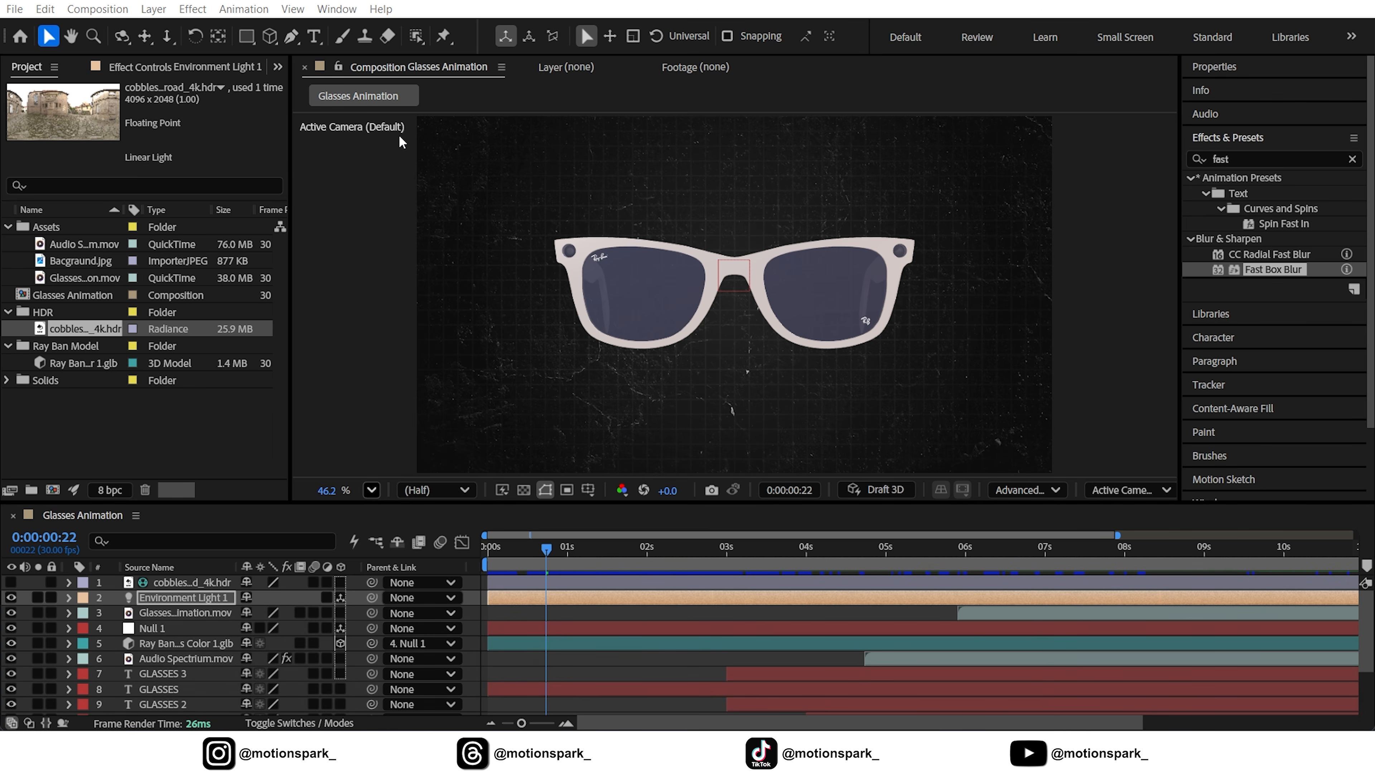
Show the whole timeline and set the end of the work area at 0:00:12:29.
{"action": "left_click_drag", "start_coordinate": [545, 554], "coordinate": [774, 560]}
{"action": "left_click_drag", "start_coordinate": [521, 723], "coordinate": [500, 723]}
{"action": "left_click_drag", "start_coordinate": [1111, 555], "coordinate": [1233, 561]}
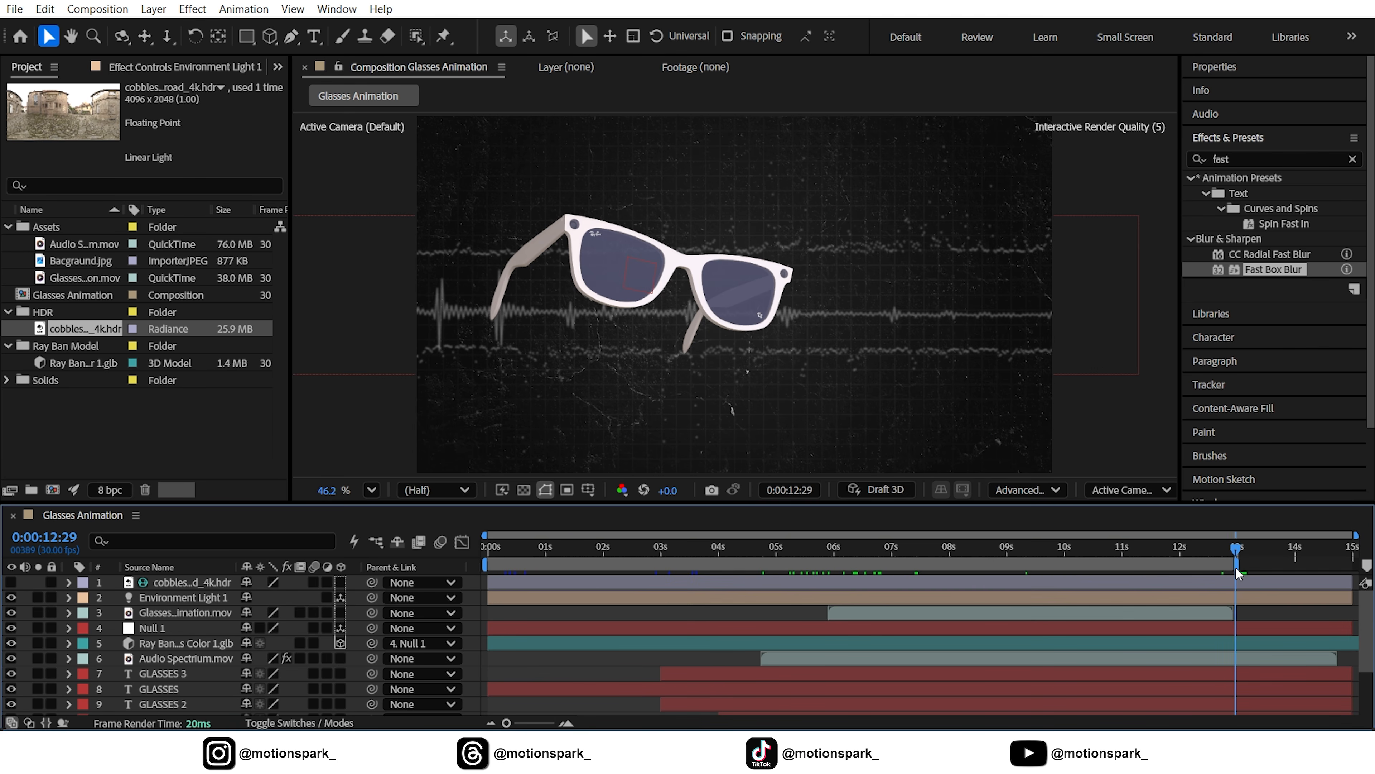
At 0:00:05:29, add a second null object and position it on the bridge of the glasses.
{"action": "left_click_drag", "start_coordinate": [1237, 574], "coordinate": [769, 564]}
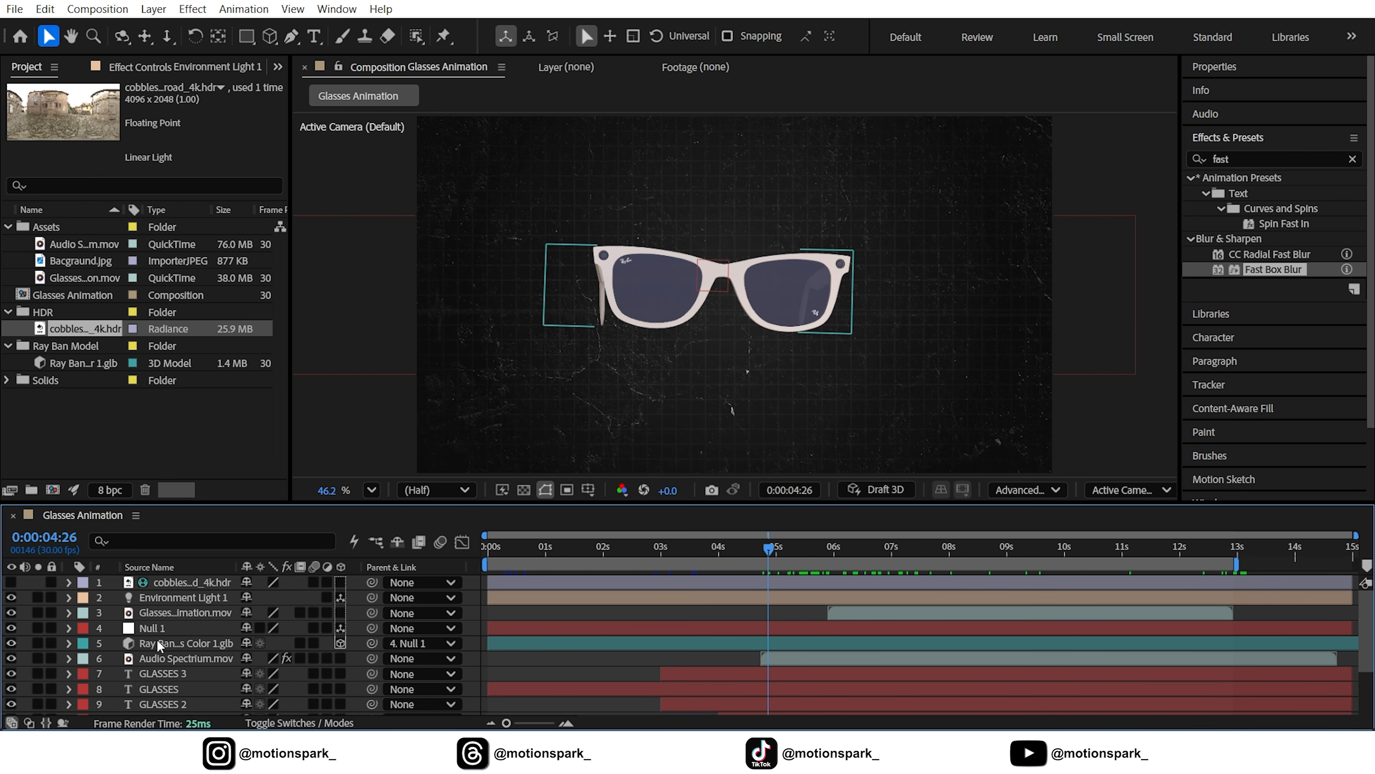
{"action": "left_click", "coordinate": [151, 628]}
{"action": "left_click_drag", "start_coordinate": [662, 560], "coordinate": [762, 567]}
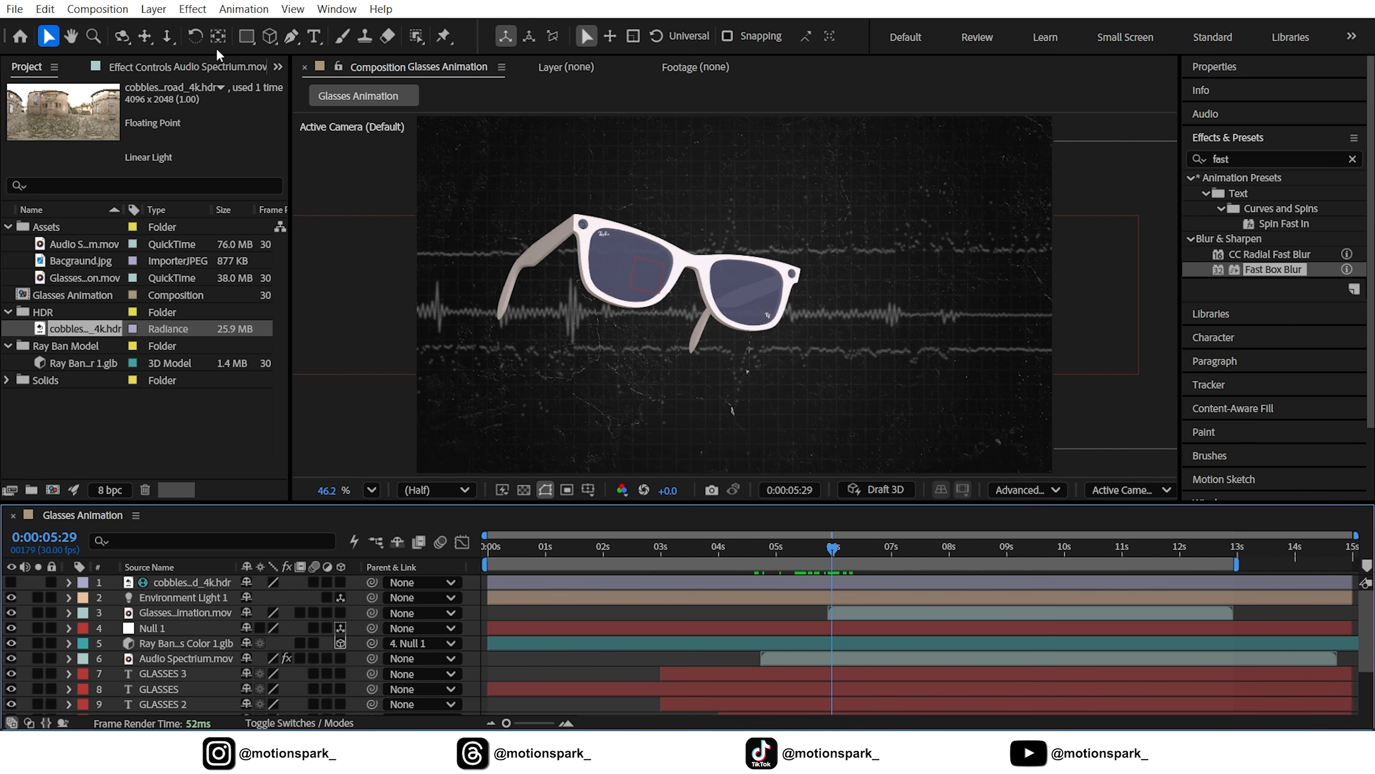
{"action": "left_click", "coordinate": [154, 8]}
{"action": "mouse_move", "coordinate": [179, 29]}
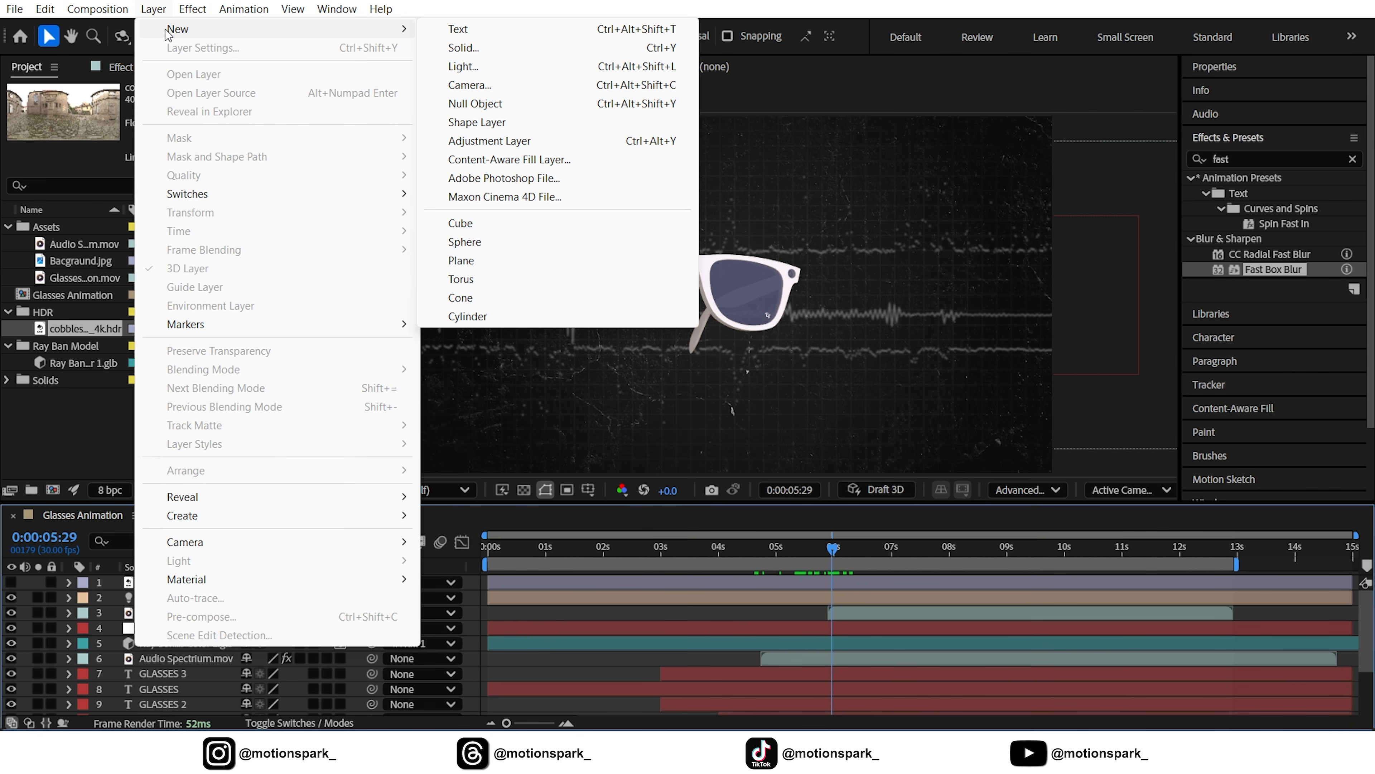
{"action": "left_click", "coordinate": [498, 106]}
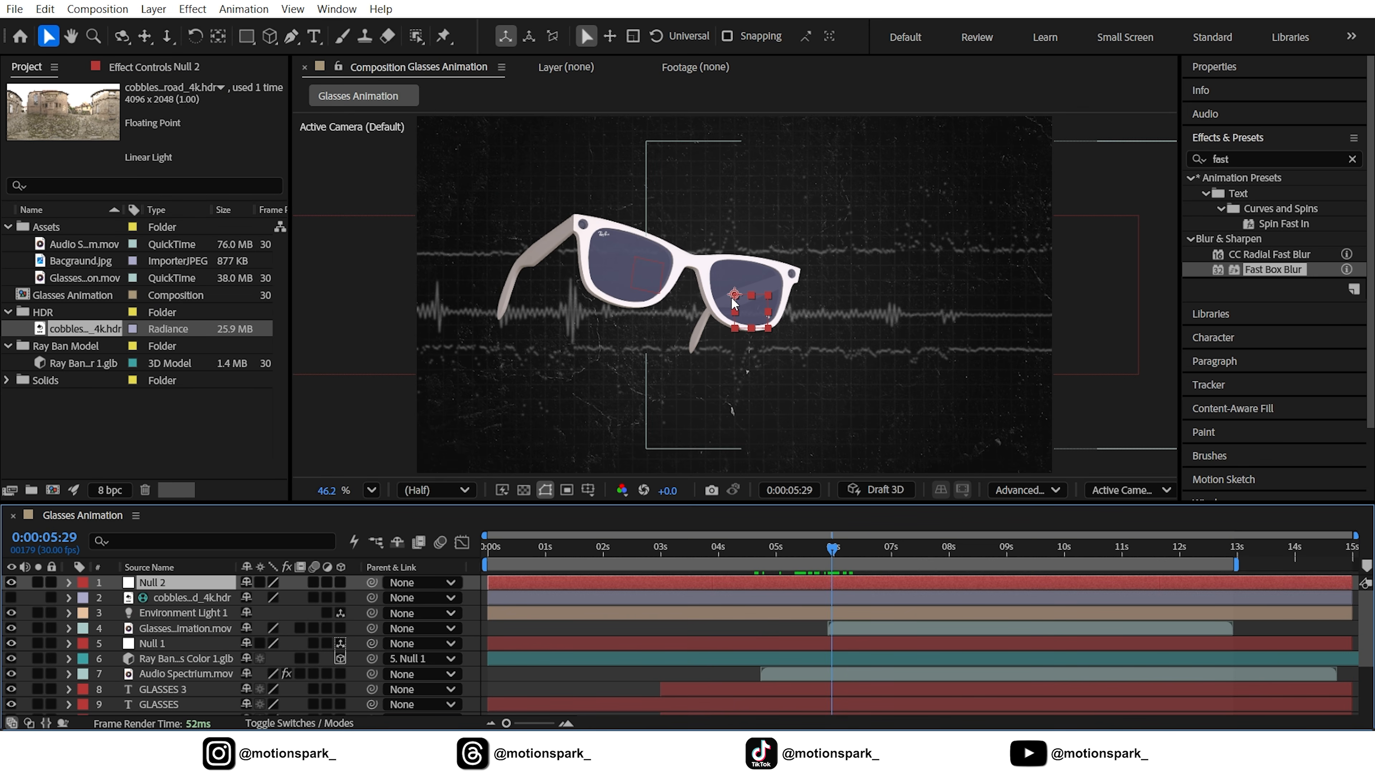
{"action": "key", "text": "Return"}
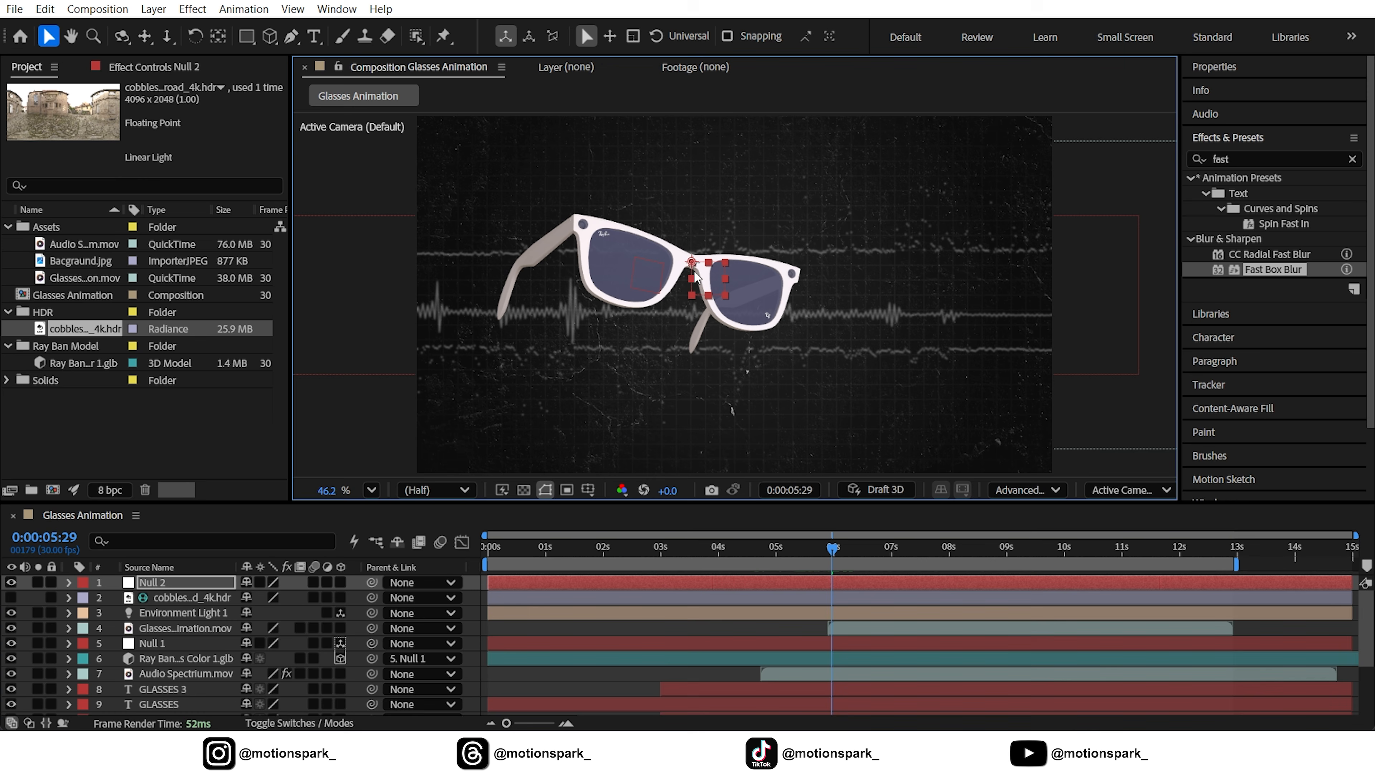
Make Null 2 a 3D layer, place it directly above Null 1, and parent Null 1 to it.
{"action": "left_click", "coordinate": [156, 586]}
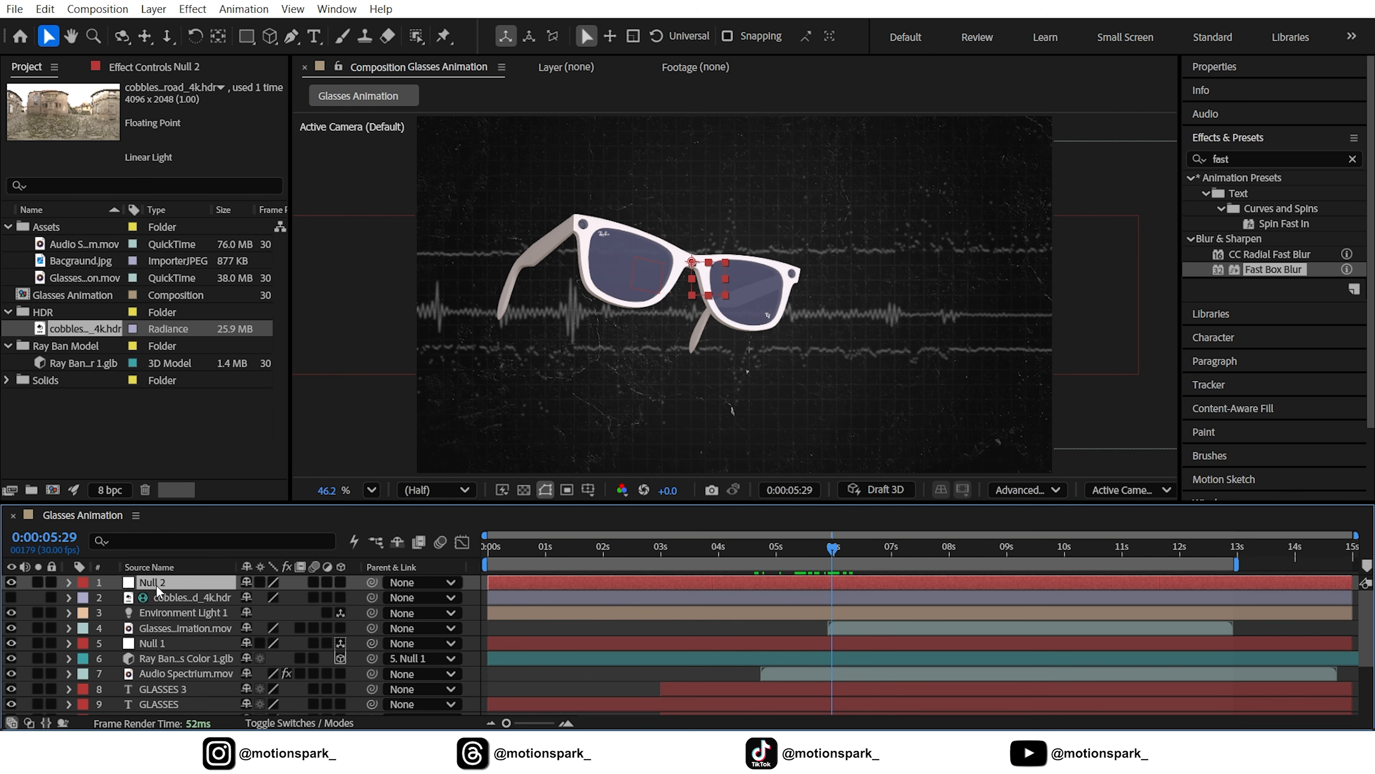
{"action": "left_click", "coordinate": [338, 582]}
{"action": "left_click_drag", "start_coordinate": [170, 584], "coordinate": [173, 635]}
{"action": "left_click", "coordinate": [164, 641]}
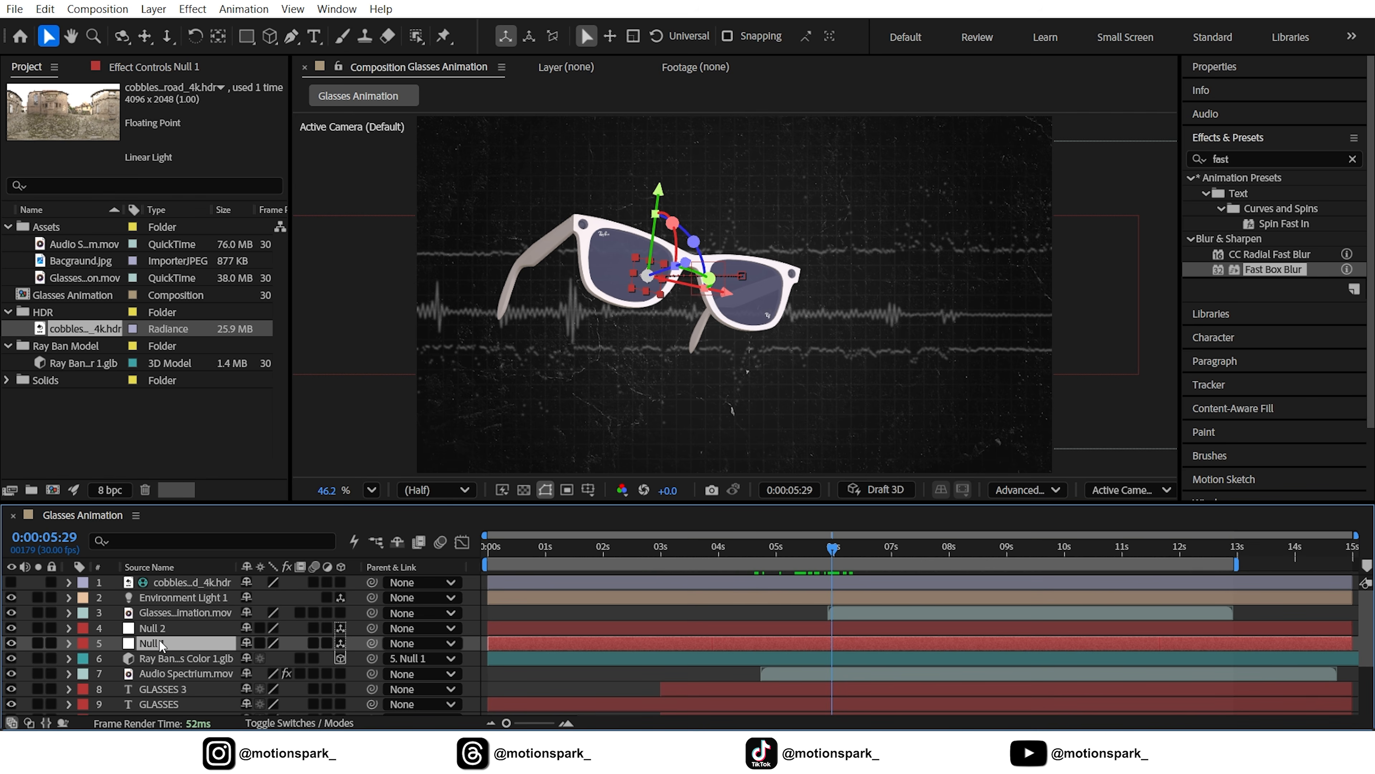
{"action": "left_click_drag", "start_coordinate": [230, 646], "coordinate": [165, 630]}
{"action": "left_click", "coordinate": [165, 630]}
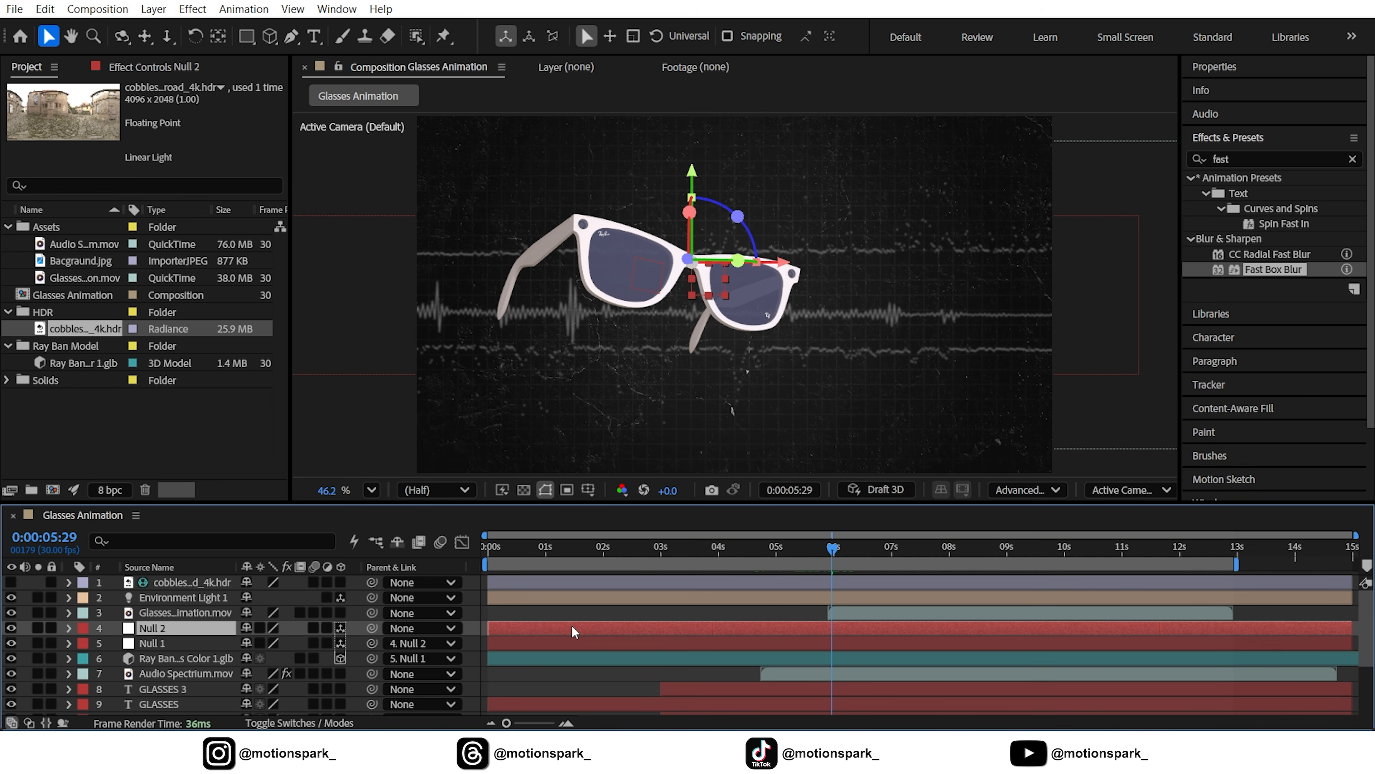
Start Null 2 near 0:00:05:29 and keyframe its Y Rotation from 0° there to -16° at 0:00:14:29.
{"action": "left_click_drag", "start_coordinate": [523, 630], "coordinate": [847, 632]}
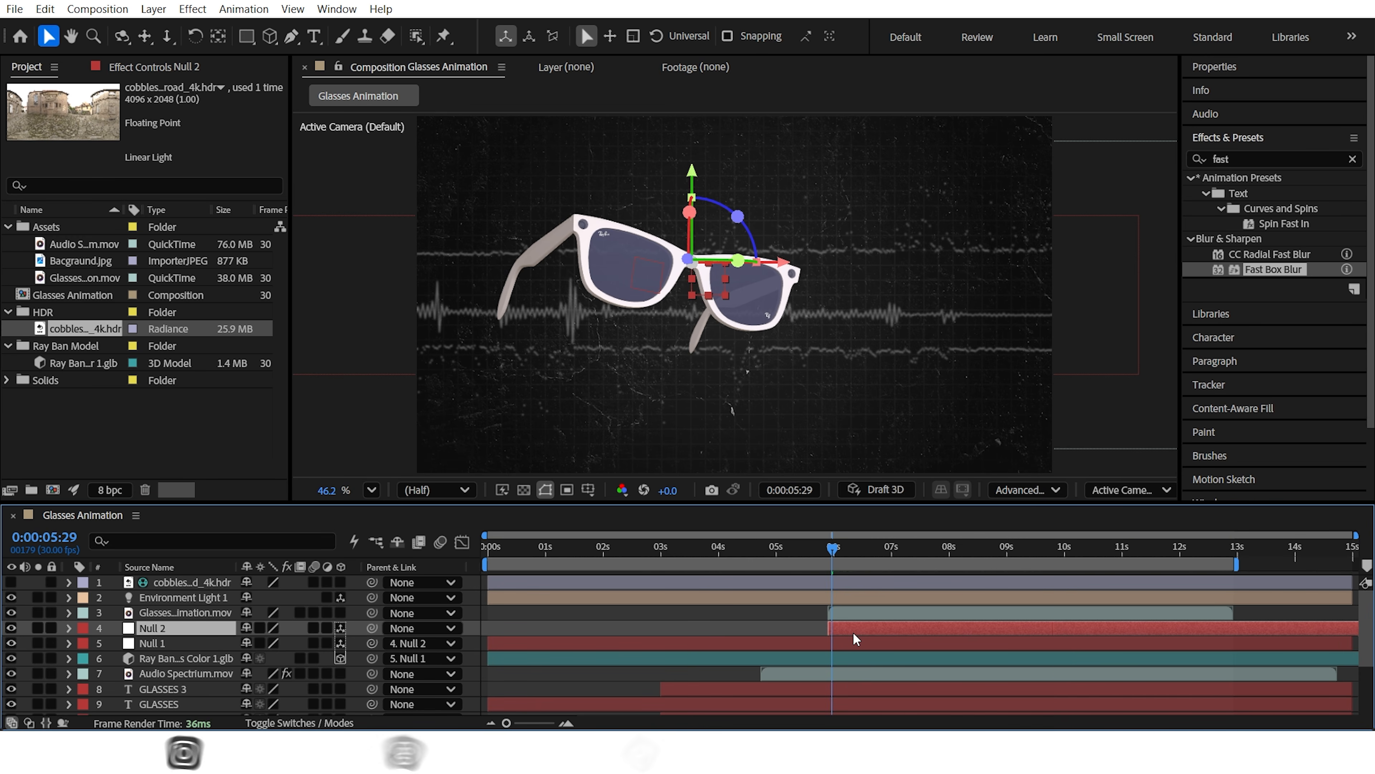
{"action": "key", "text": "r"}
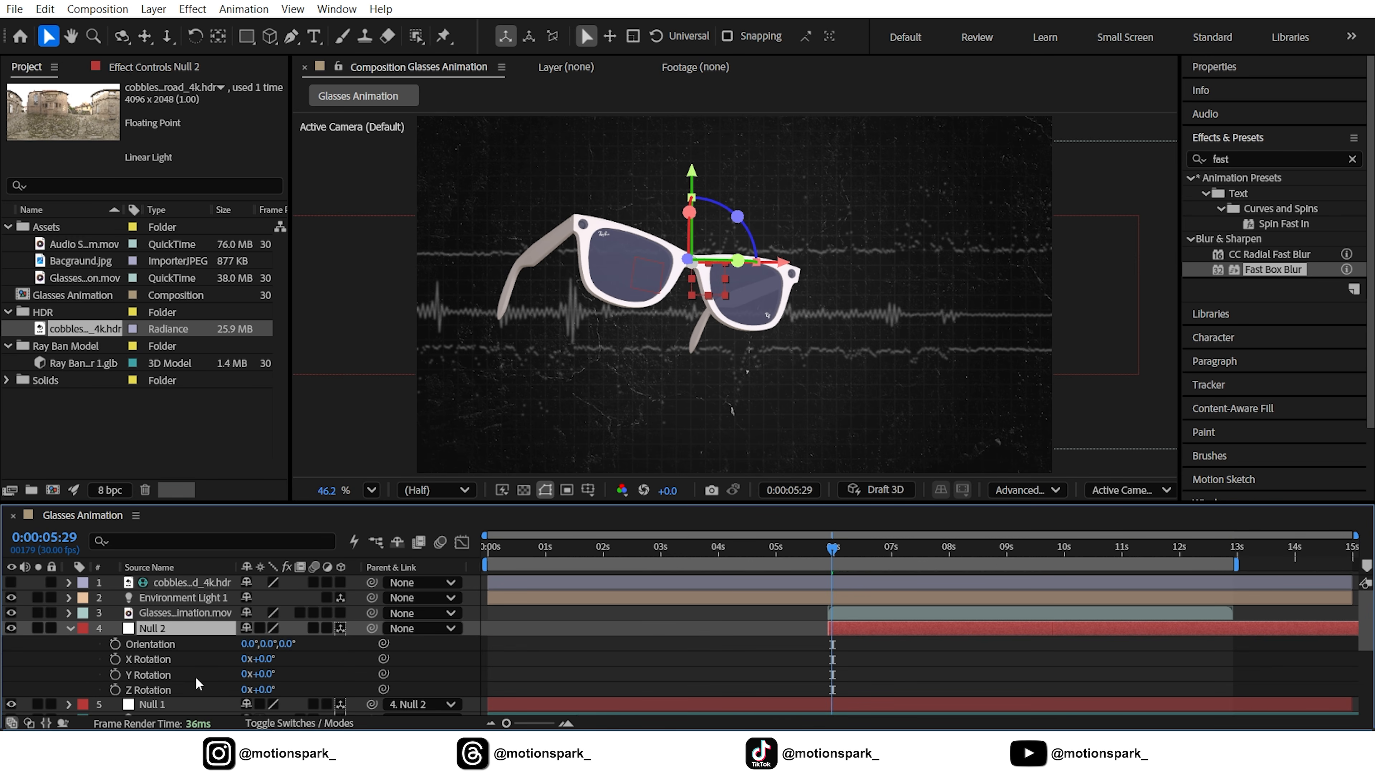
{"action": "left_click", "coordinate": [115, 674]}
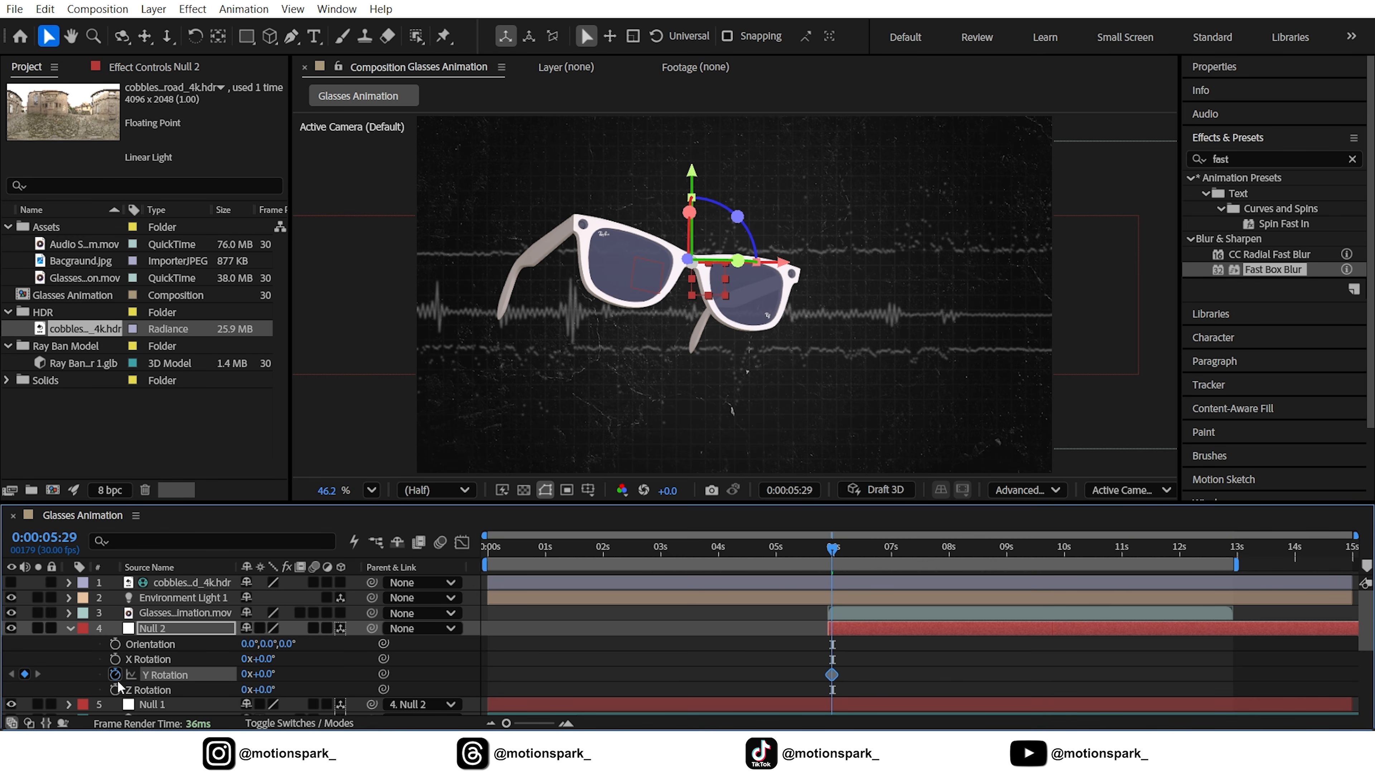
{"action": "key", "text": "space"}
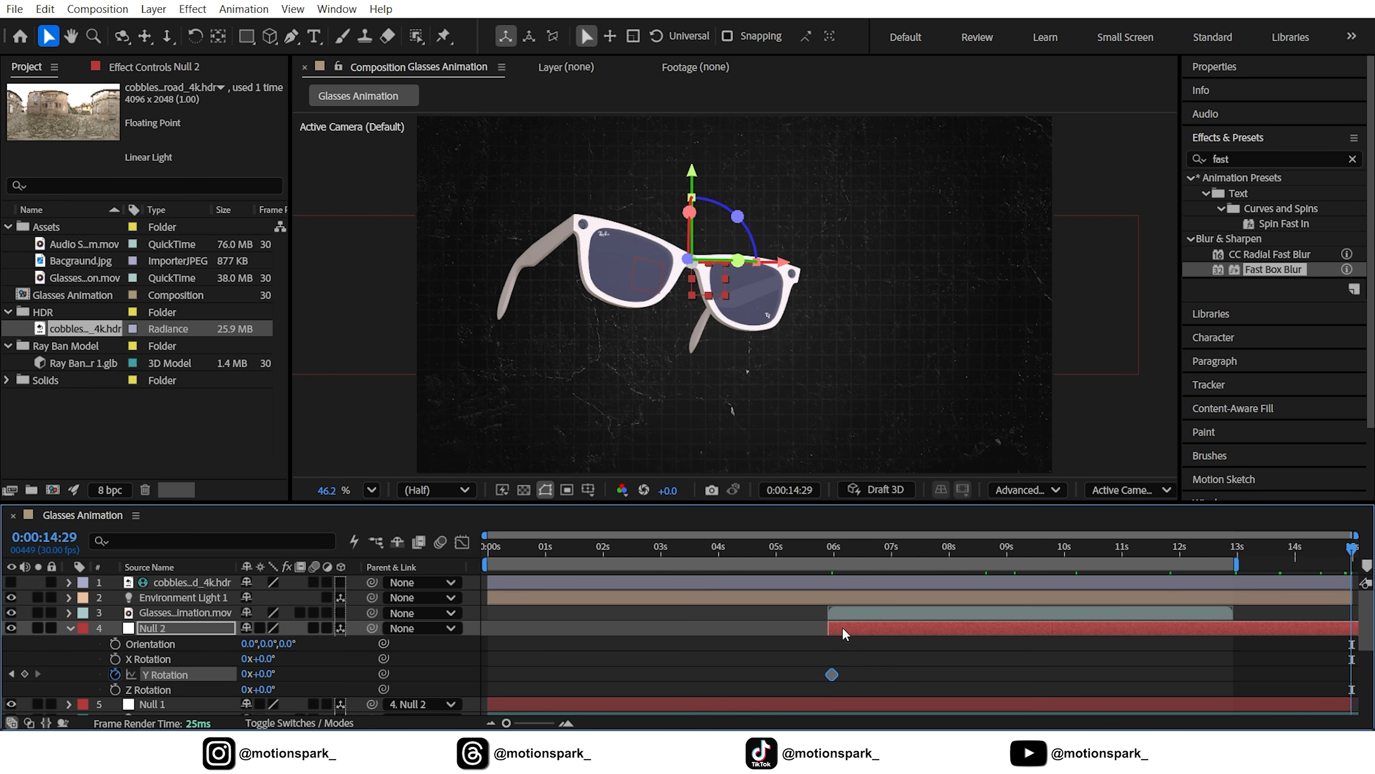
{"action": "left_click_drag", "start_coordinate": [260, 674], "coordinate": [249, 676]}
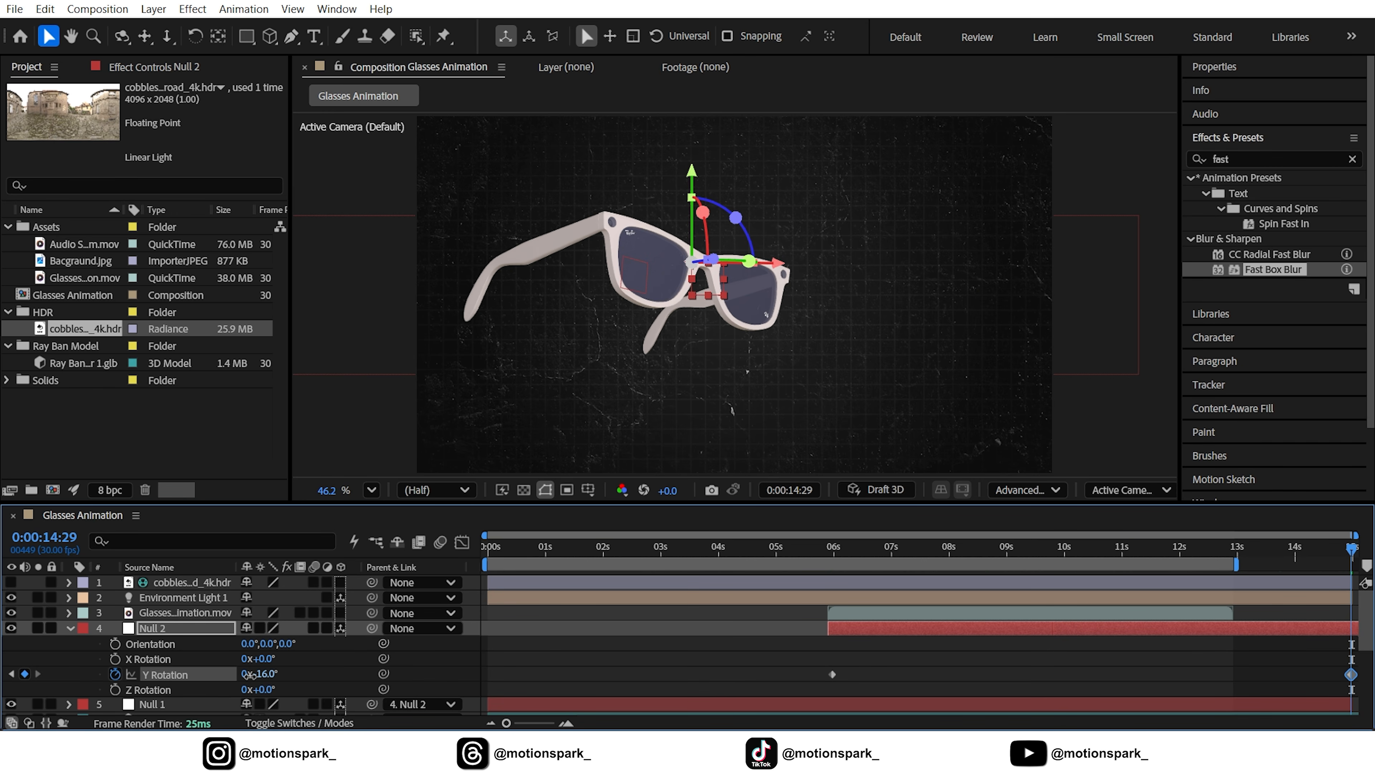
Collapse Null 2, shift it earlier to start at about 0:00:05:07, and play the result.
{"action": "left_click_drag", "start_coordinate": [883, 553], "coordinate": [789, 553]}
{"action": "left_click", "coordinate": [70, 629]}
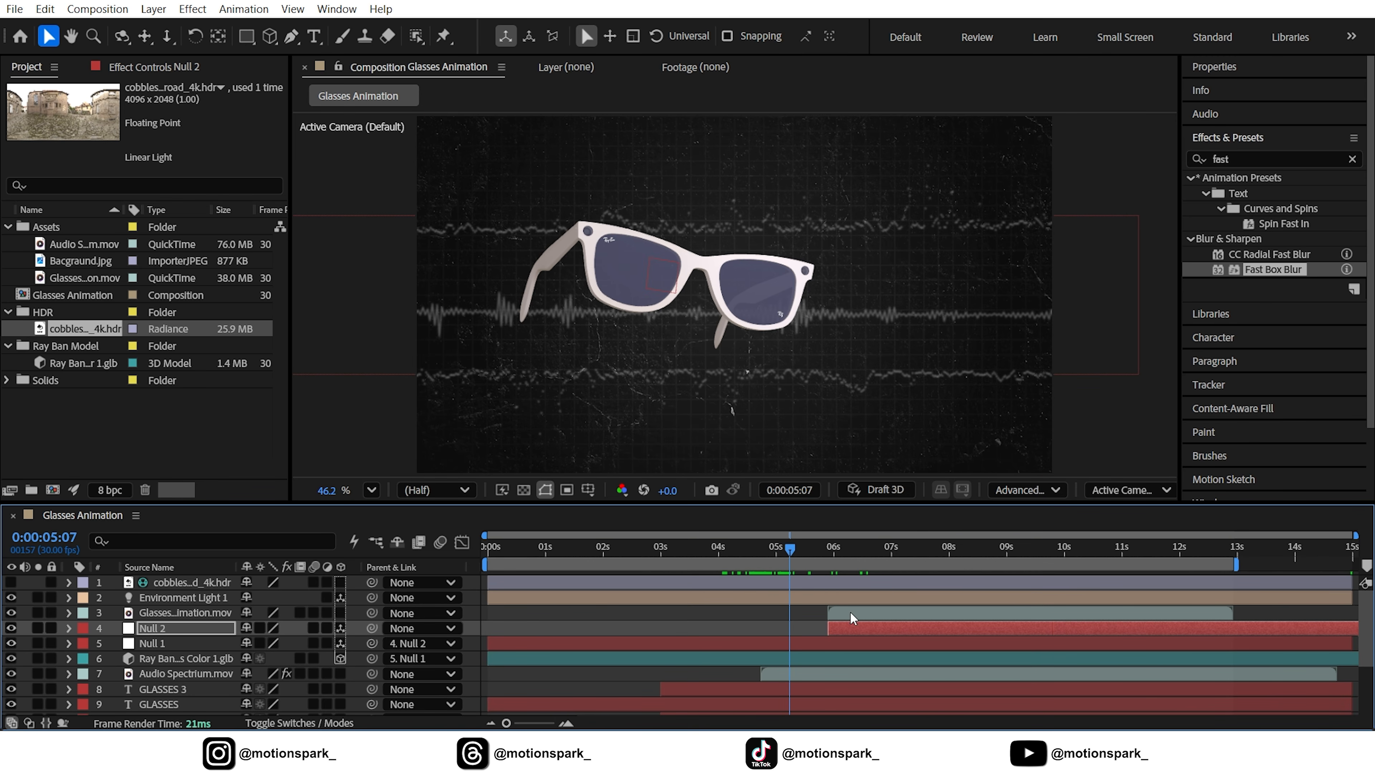
{"action": "left_click_drag", "start_coordinate": [849, 628], "coordinate": [817, 629]}
{"action": "key", "text": "space"}
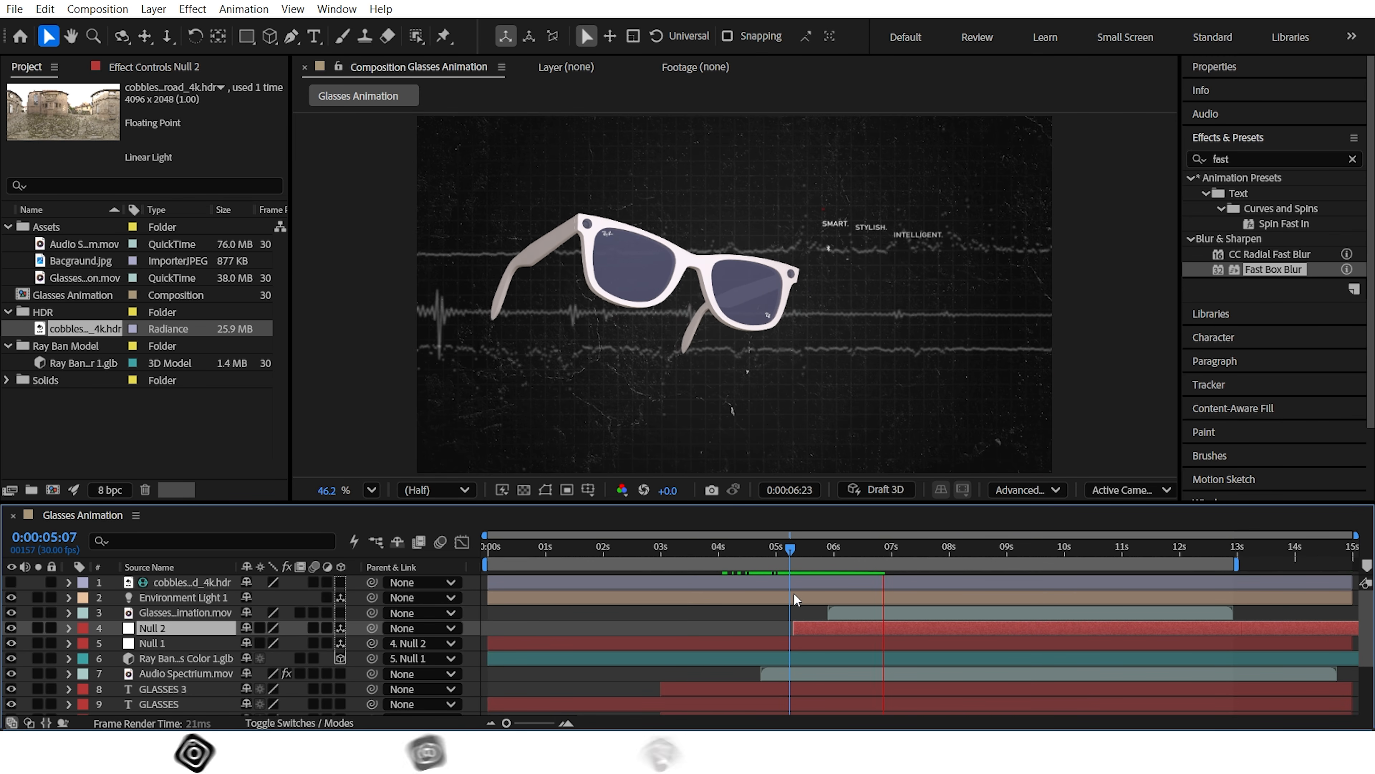
Return the playhead to 0:00:00:00 and shift the Null 2 layer slightly earlier in the timeline.
{"action": "left_click_drag", "start_coordinate": [754, 552], "coordinate": [472, 613]}
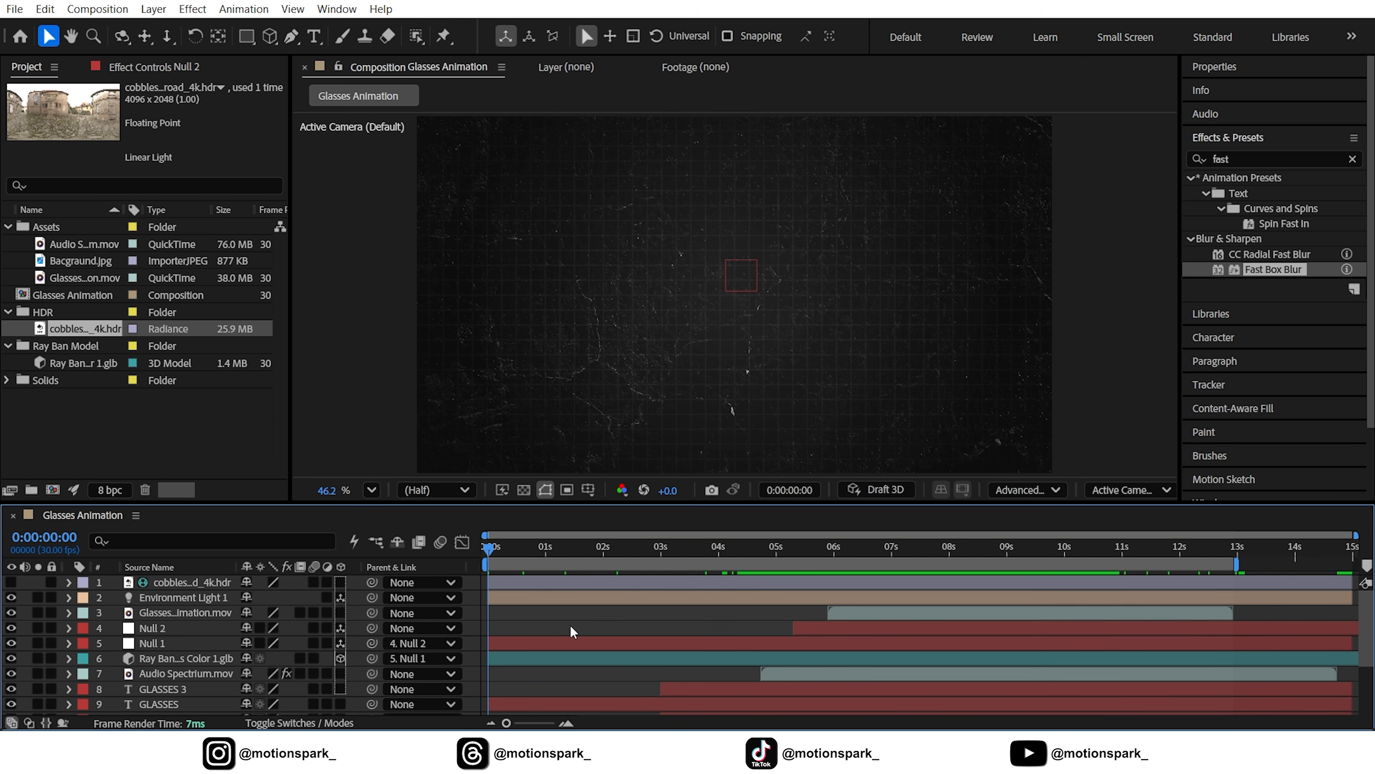
{"action": "left_click_drag", "start_coordinate": [849, 629], "coordinate": [845, 629]}
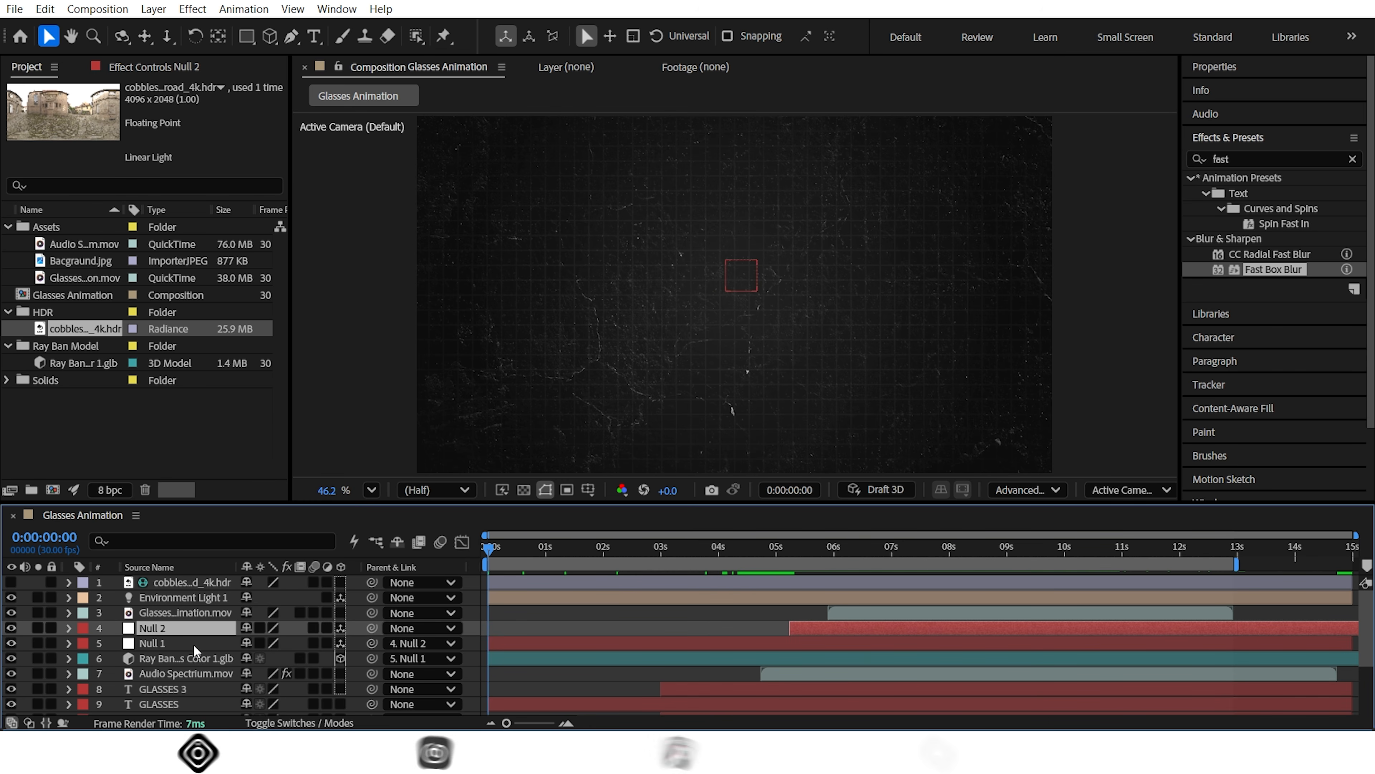
Enable motion blur on all layers of the Glasses Animation composition and clear the layer selection.
{"action": "key", "text": "ctrl+a"}
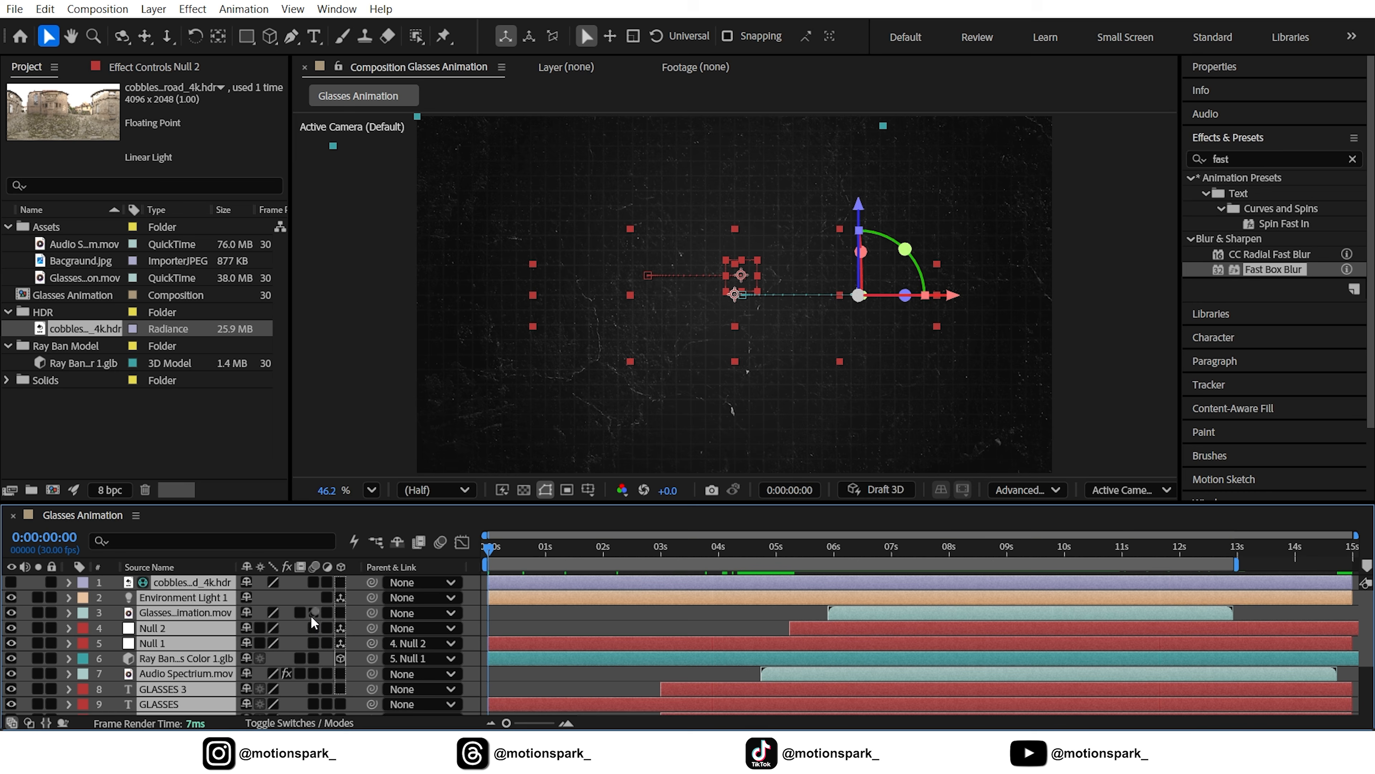
{"action": "left_click", "coordinate": [310, 585]}
{"action": "left_click", "coordinate": [473, 598]}
Set the composition preview resolution to Full and play the animation from the start.
{"action": "left_click", "coordinate": [435, 488]}
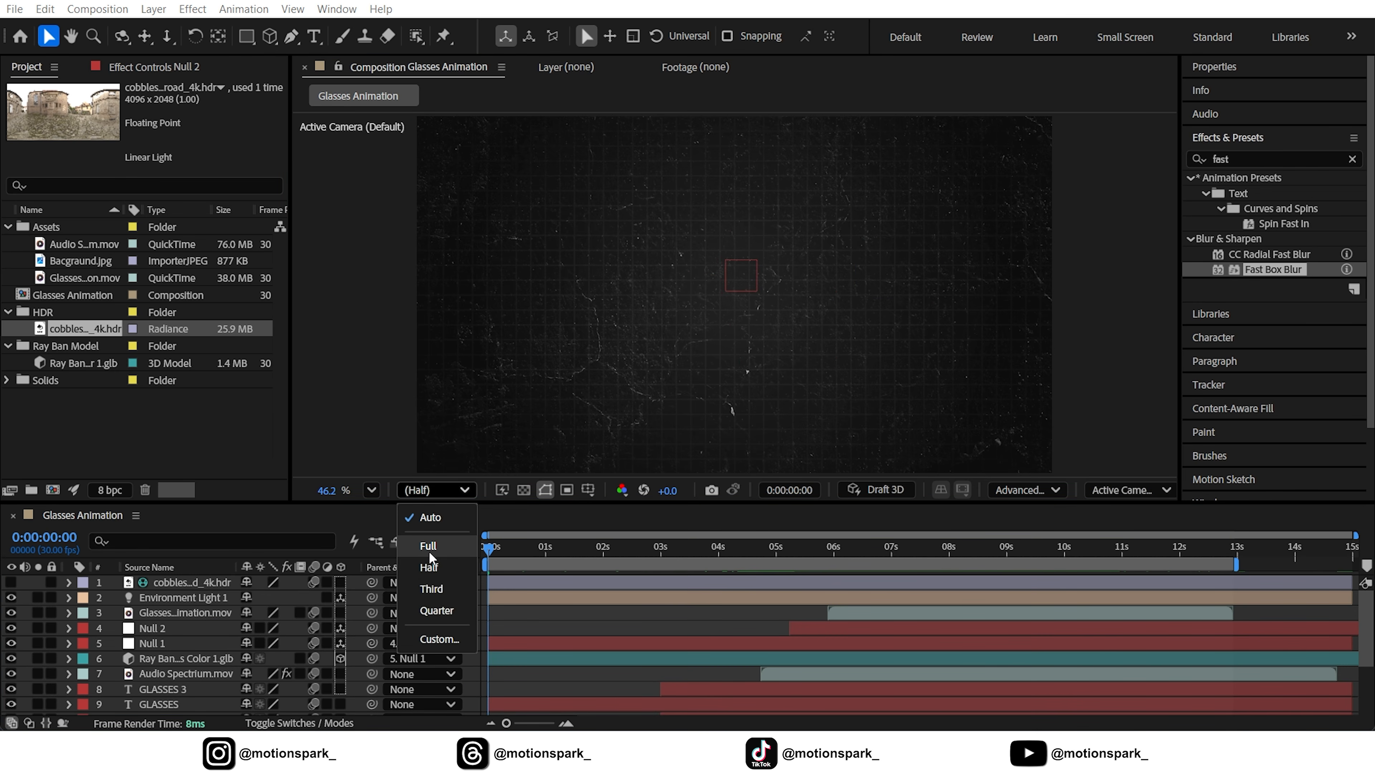
{"action": "left_click", "coordinate": [428, 540]}
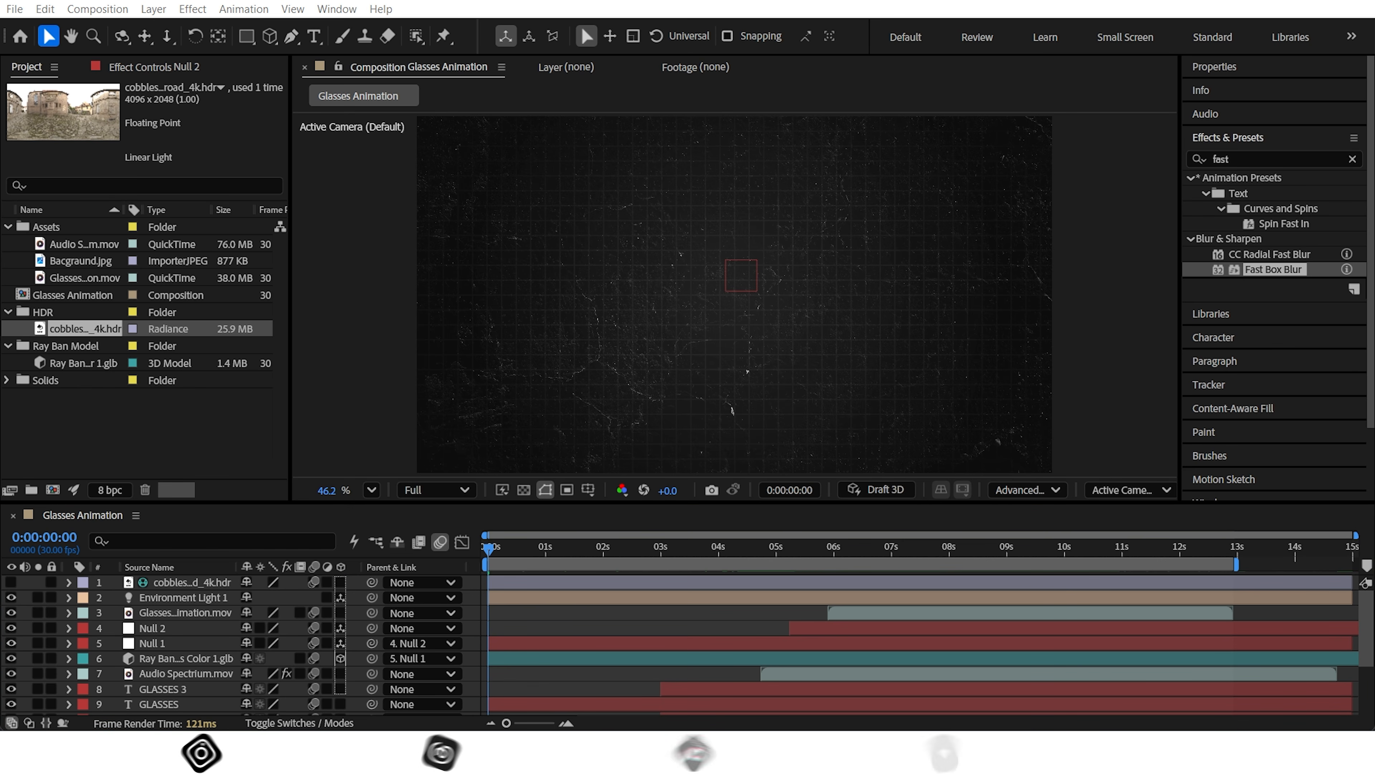
{"action": "key", "text": "space"}
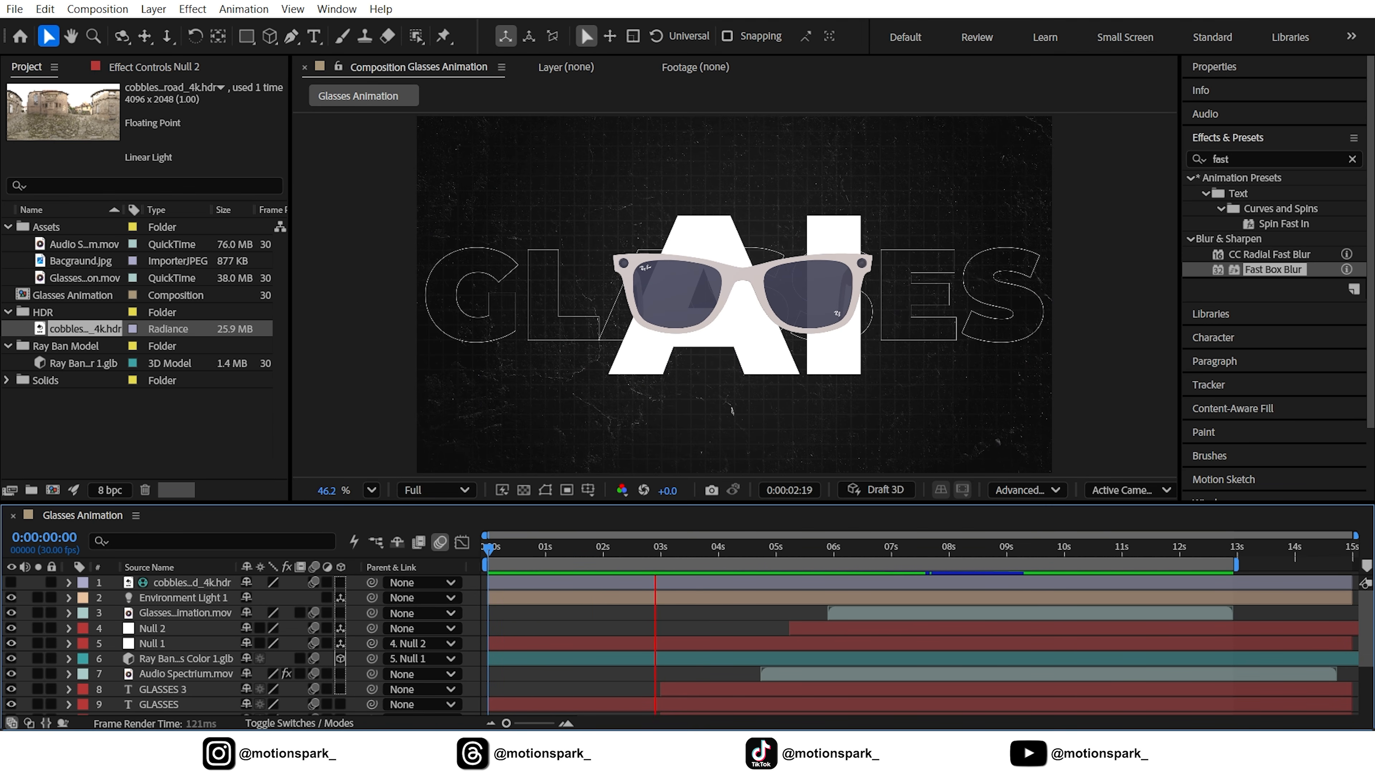